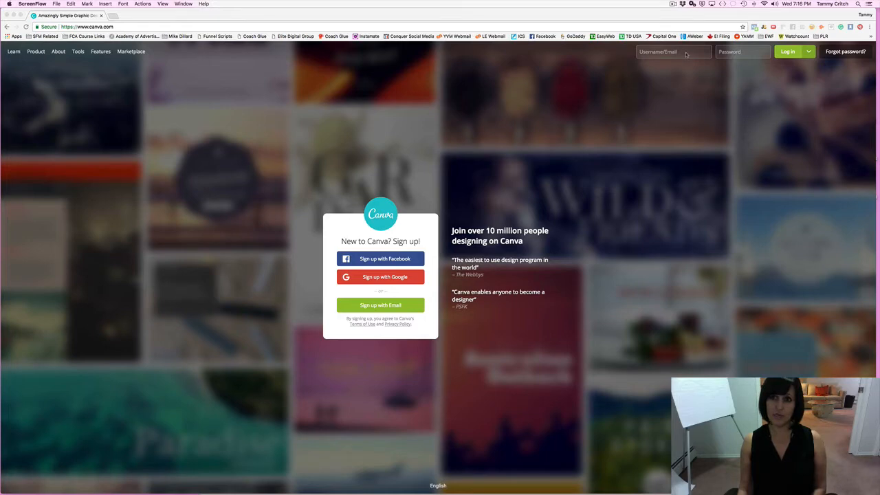
Sign in to Canva with Facebook and go to the Create a design page.
{"action": "left_click", "coordinate": [808, 52]}
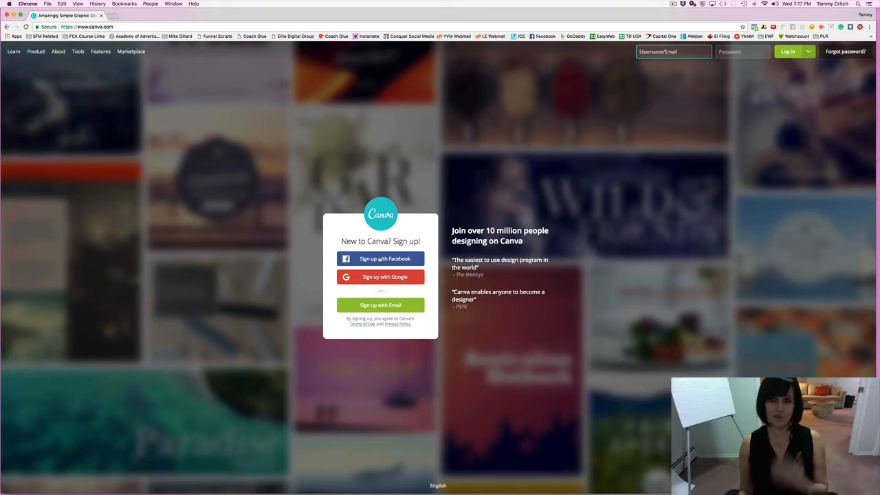
{"action": "left_click", "coordinate": [380, 259]}
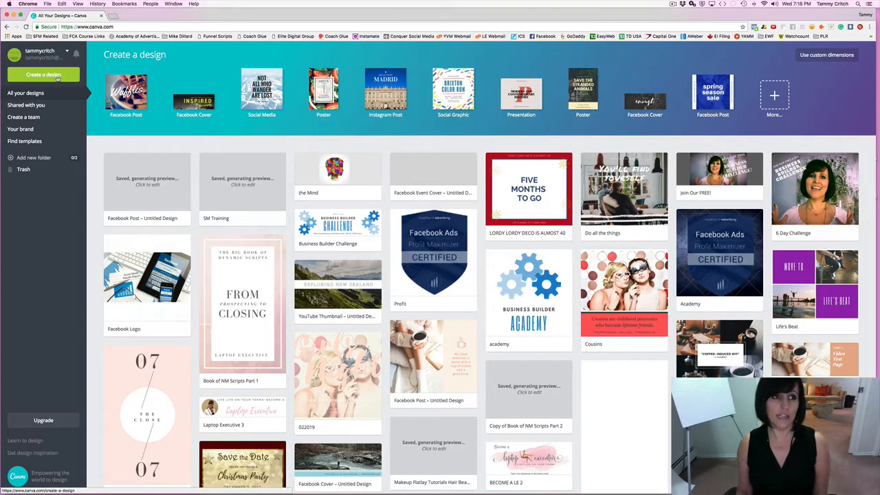
{"action": "left_click", "coordinate": [58, 76]}
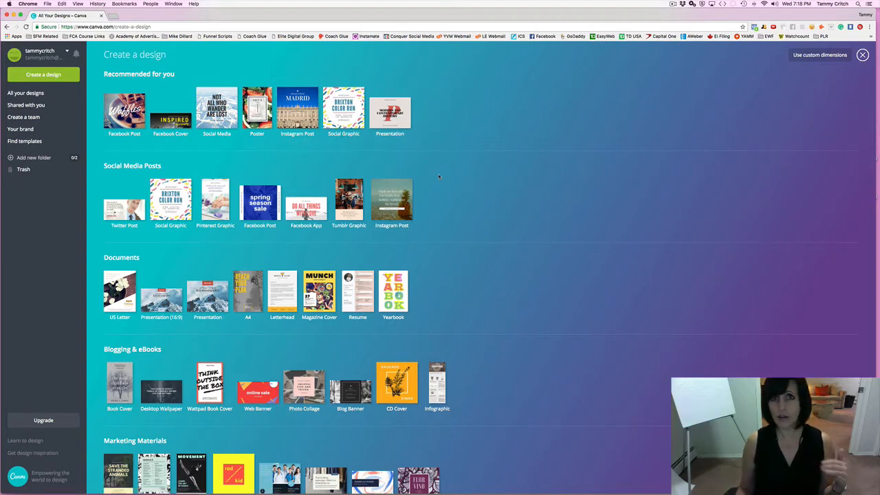
Scroll the design types down through Documents, Blogging & eBooks and Marketing Materials.
{"action": "scroll", "coordinate": [438, 176], "scroll_direction": "down", "scroll_amount": 1}
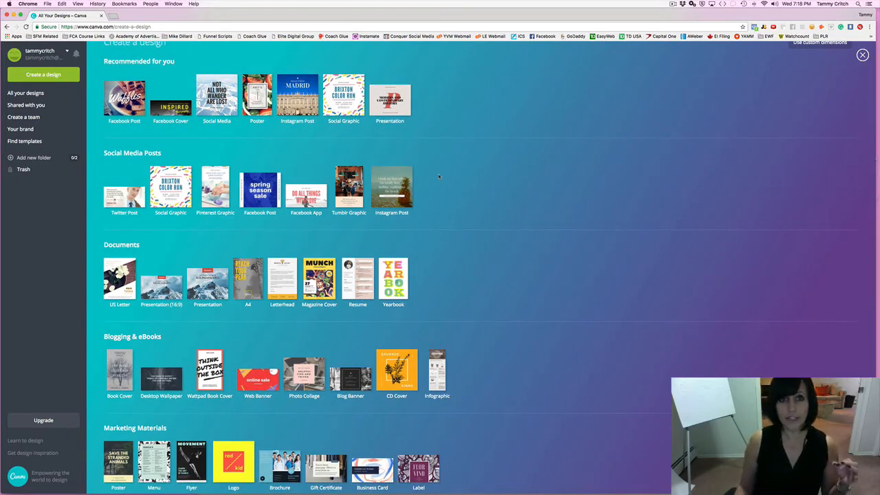
{"action": "scroll", "coordinate": [438, 176], "scroll_direction": "down", "scroll_amount": 1}
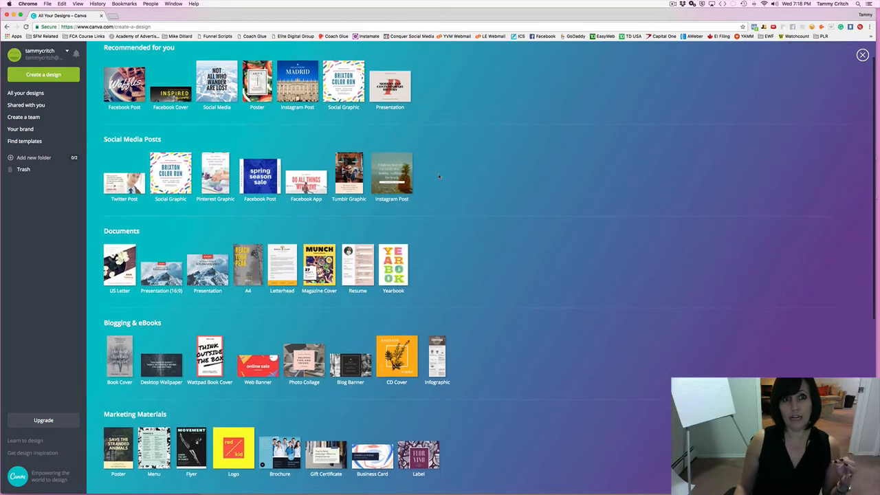
{"action": "scroll", "coordinate": [439, 177], "scroll_direction": "down", "scroll_amount": 2}
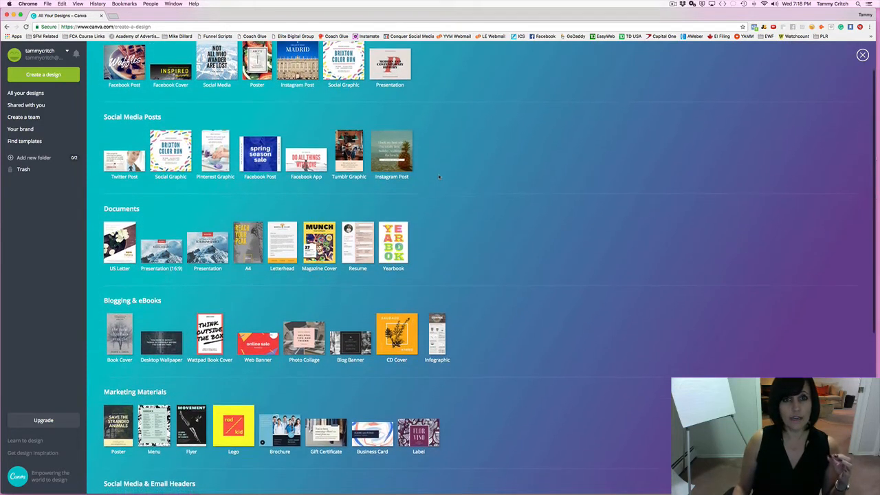
{"action": "scroll", "coordinate": [438, 177], "scroll_direction": "down", "scroll_amount": 1}
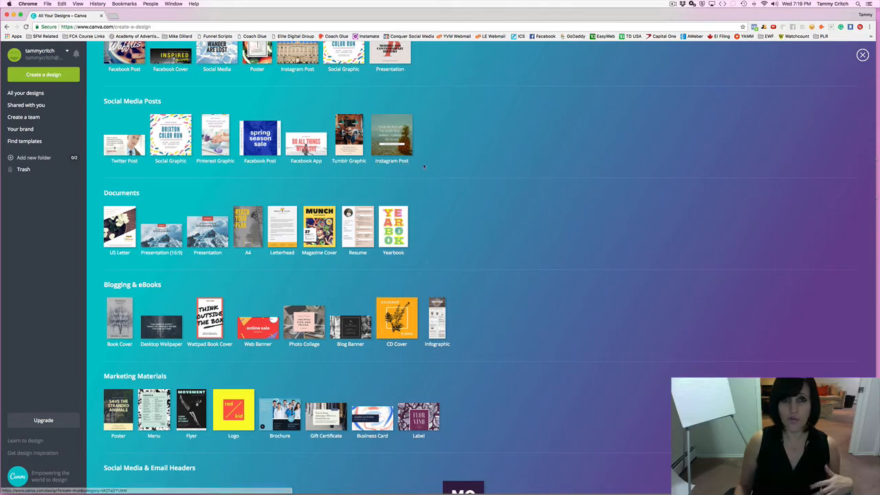
{"action": "scroll", "coordinate": [424, 165], "scroll_direction": "down", "scroll_amount": 1}
{"action": "scroll", "coordinate": [424, 166], "scroll_direction": "down", "scroll_amount": 3}
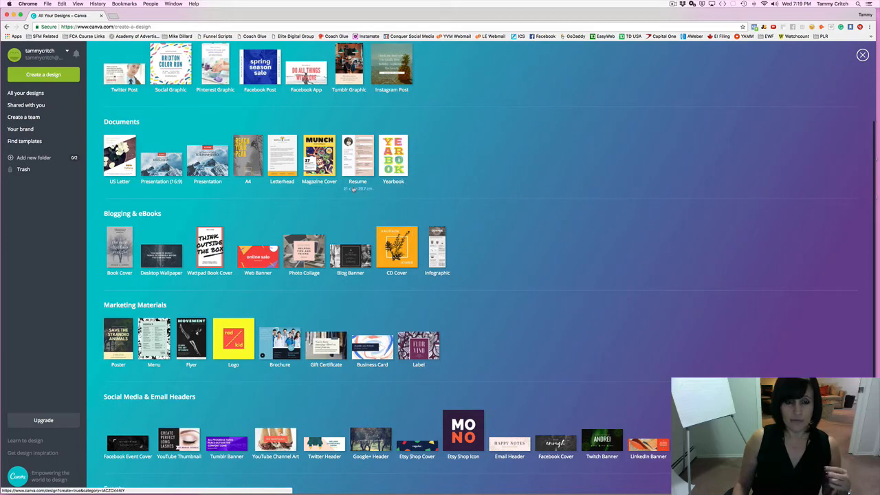
Browse the design-type catalogue, then choose Use custom dimensions.
{"action": "scroll", "coordinate": [352, 189], "scroll_direction": "down", "scroll_amount": 2}
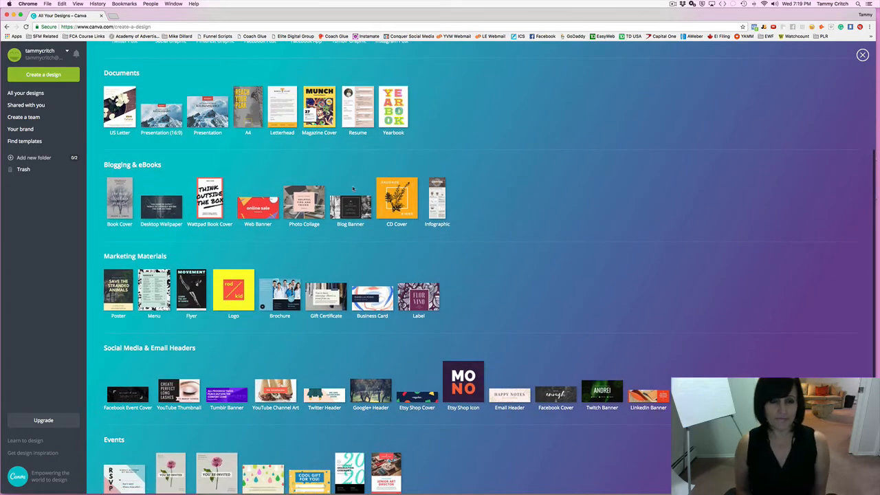
{"action": "scroll", "coordinate": [245, 167], "scroll_direction": "down", "scroll_amount": 2}
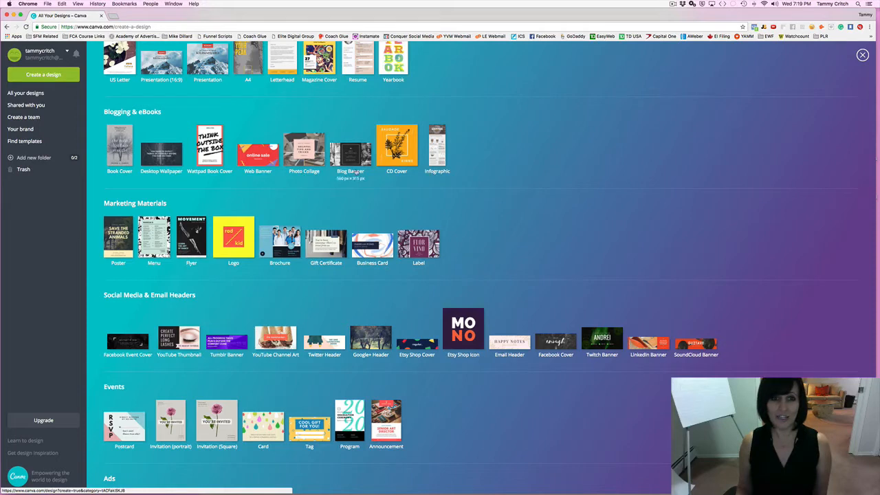
{"action": "scroll", "coordinate": [402, 172], "scroll_direction": "down", "scroll_amount": 2}
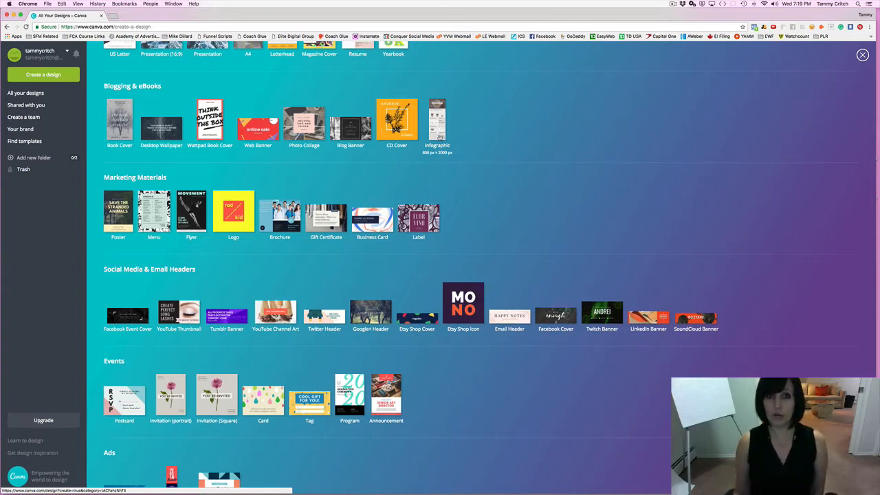
{"action": "scroll", "coordinate": [431, 146], "scroll_direction": "down", "scroll_amount": 2}
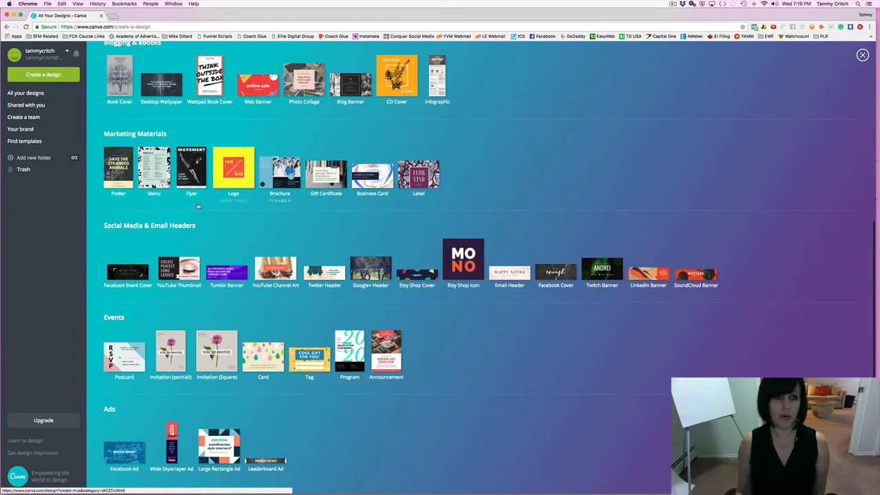
{"action": "scroll", "coordinate": [192, 207], "scroll_direction": "down", "scroll_amount": 1}
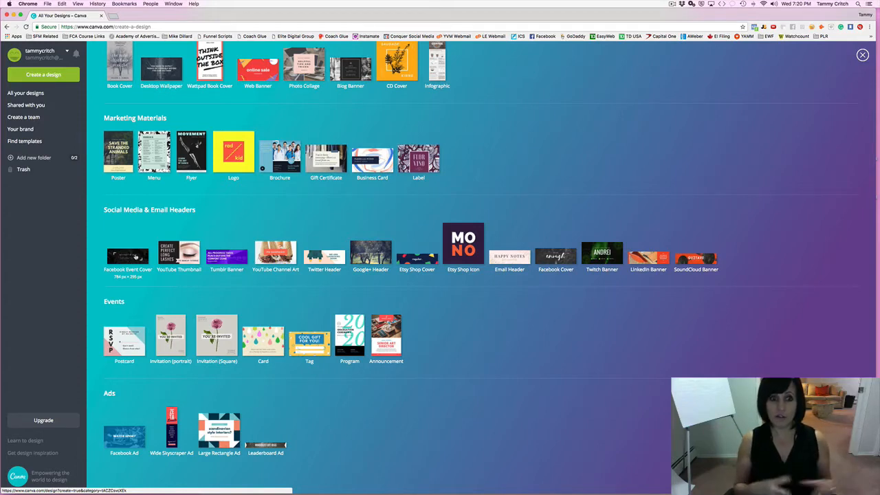
{"action": "scroll", "coordinate": [136, 256], "scroll_direction": "up", "scroll_amount": 2}
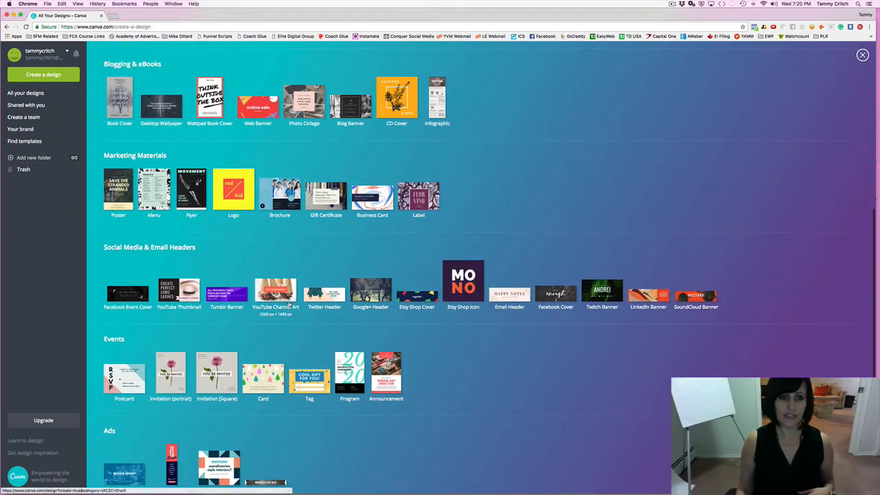
{"action": "scroll", "coordinate": [289, 304], "scroll_direction": "down", "scroll_amount": 1}
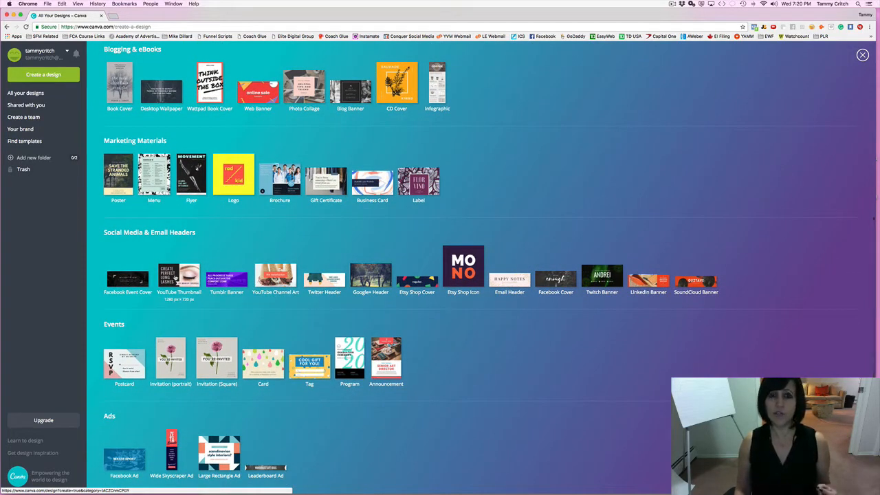
{"action": "scroll", "coordinate": [173, 273], "scroll_direction": "down", "scroll_amount": 1}
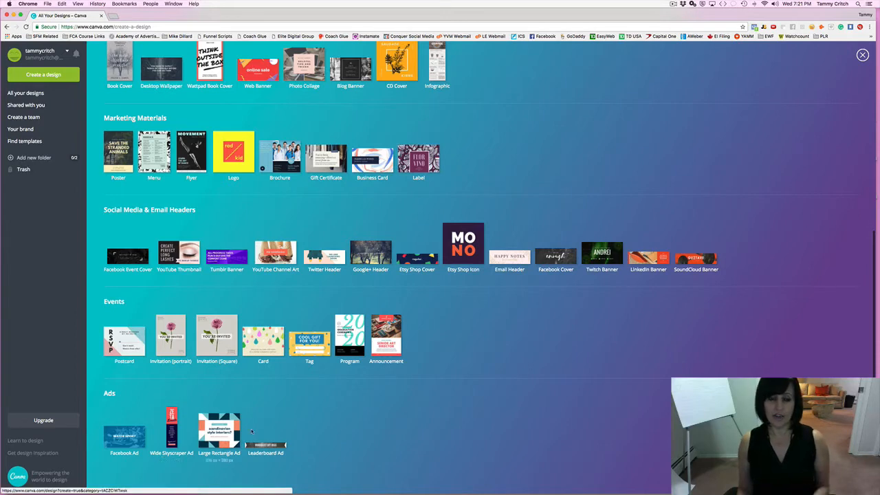
{"action": "scroll", "coordinate": [378, 271], "scroll_direction": "up", "scroll_amount": 5}
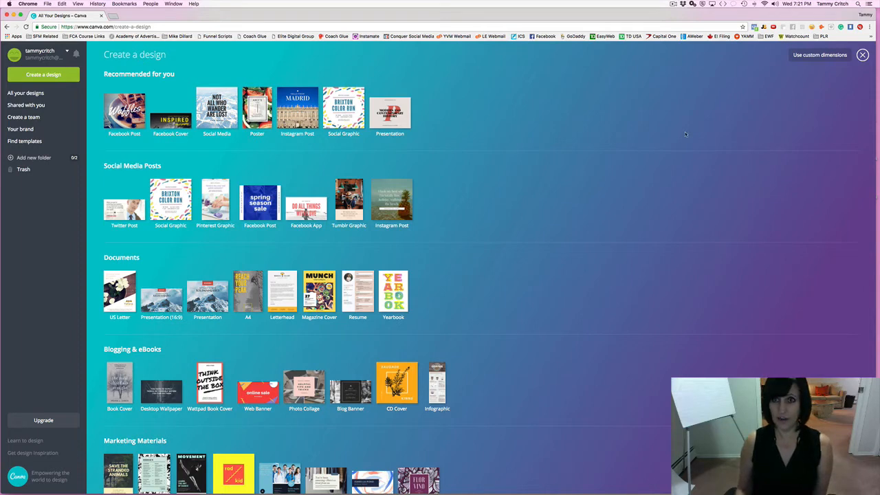
{"action": "left_click", "coordinate": [809, 57]}
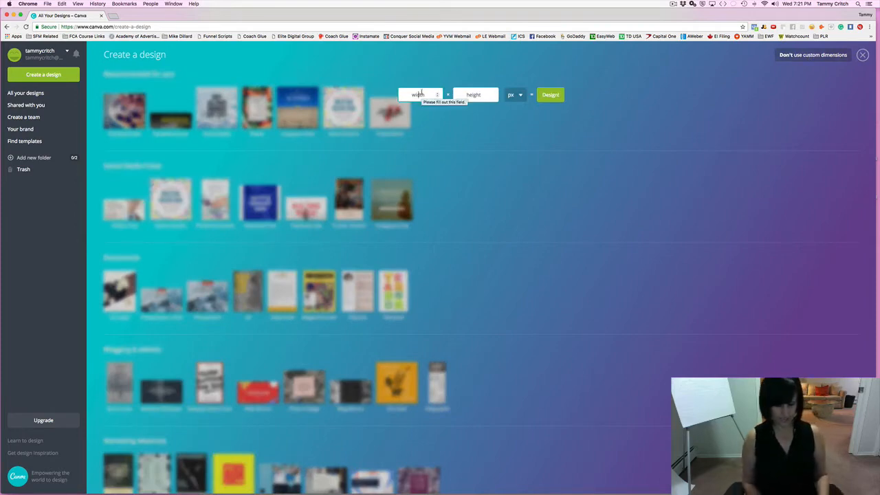
Enter 800 px width and 800 px height and create the custom design.
{"action": "left_click", "coordinate": [421, 94]}
{"action": "type", "text": "800"}
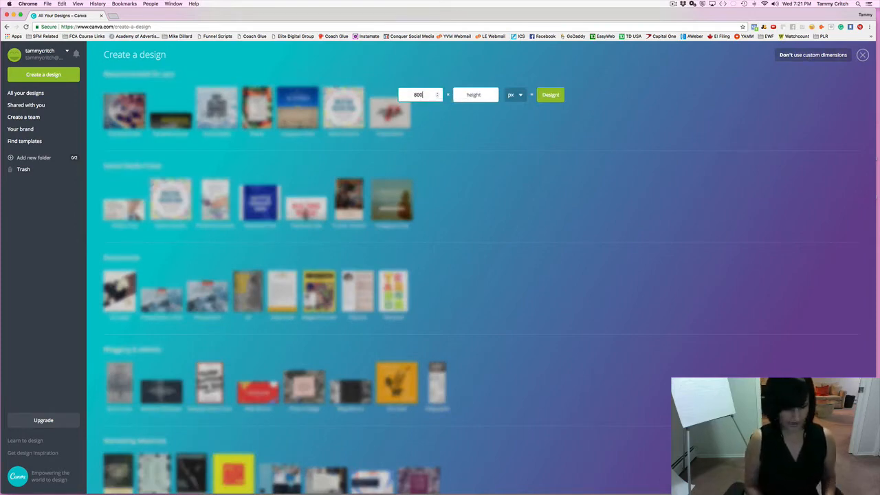
{"action": "key", "text": "Tab"}
{"action": "type", "text": "800"}
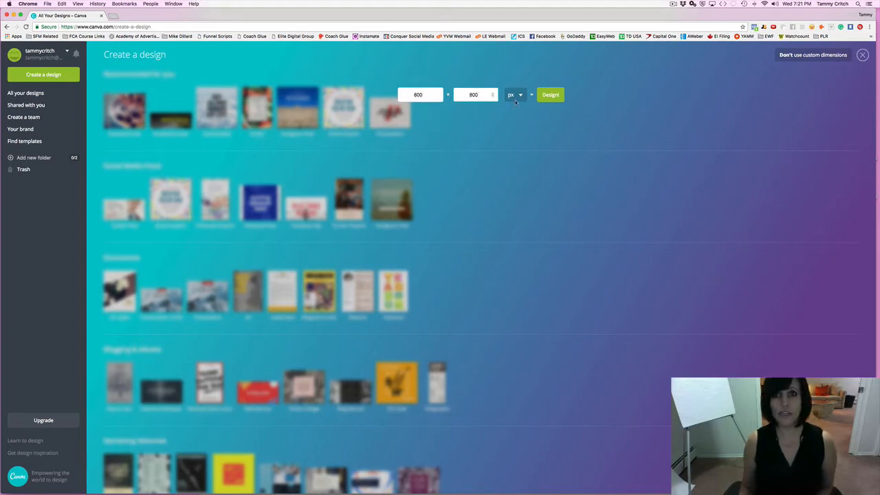
{"action": "left_click", "coordinate": [550, 95]}
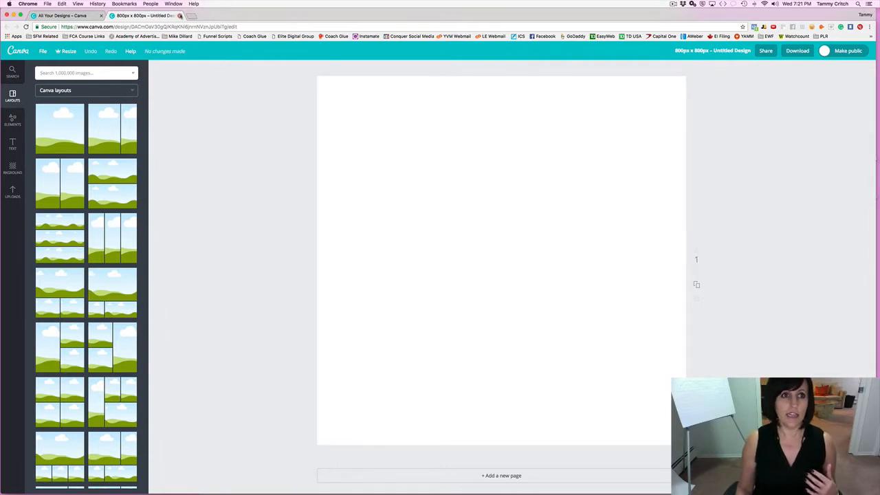
Close the editor tab of the blank 800 × 800 px design.
{"action": "left_click", "coordinate": [180, 15]}
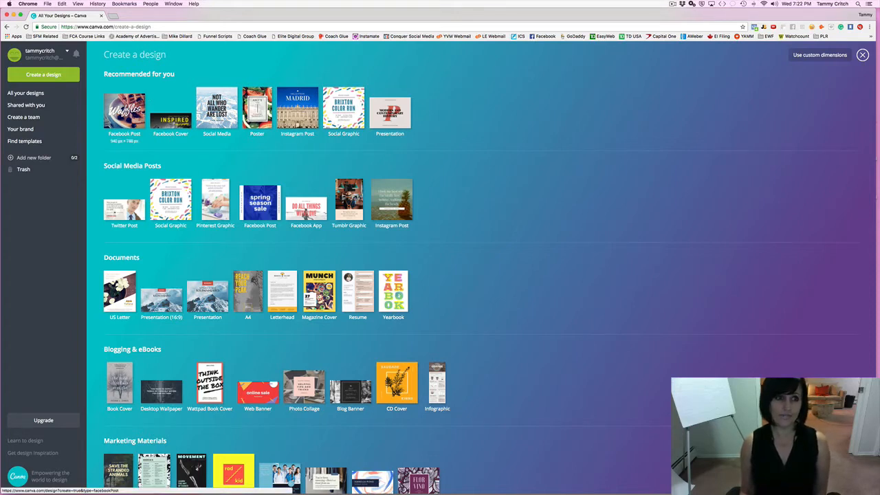
Start a new Facebook Post design and browse its layouts catalogue.
{"action": "left_click", "coordinate": [125, 110]}
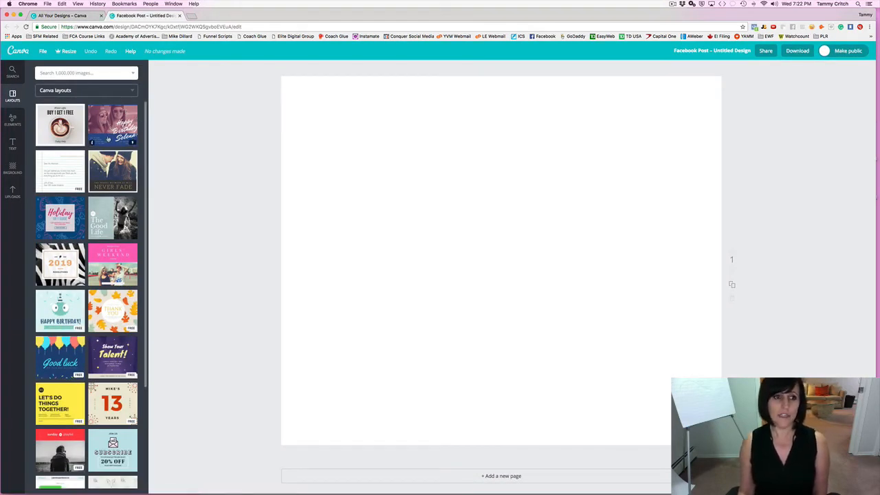
{"action": "scroll", "coordinate": [107, 139], "scroll_direction": "down", "scroll_amount": 5}
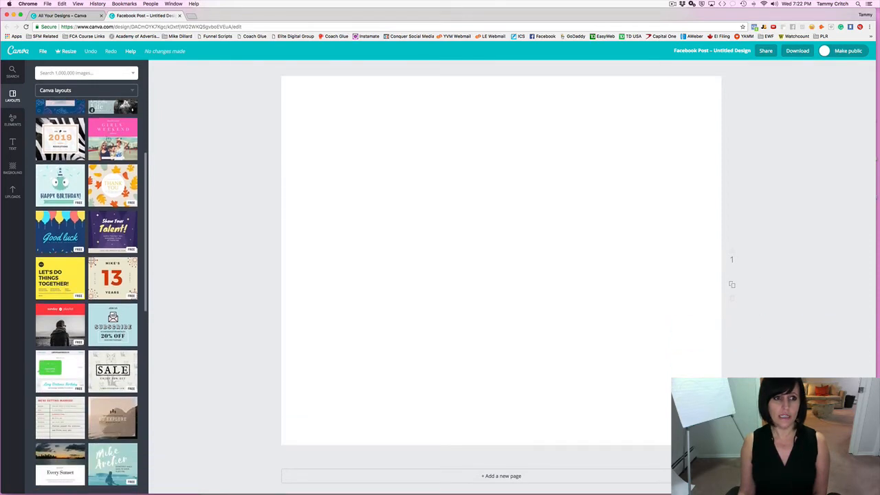
{"action": "scroll", "coordinate": [108, 138], "scroll_direction": "down", "scroll_amount": 5}
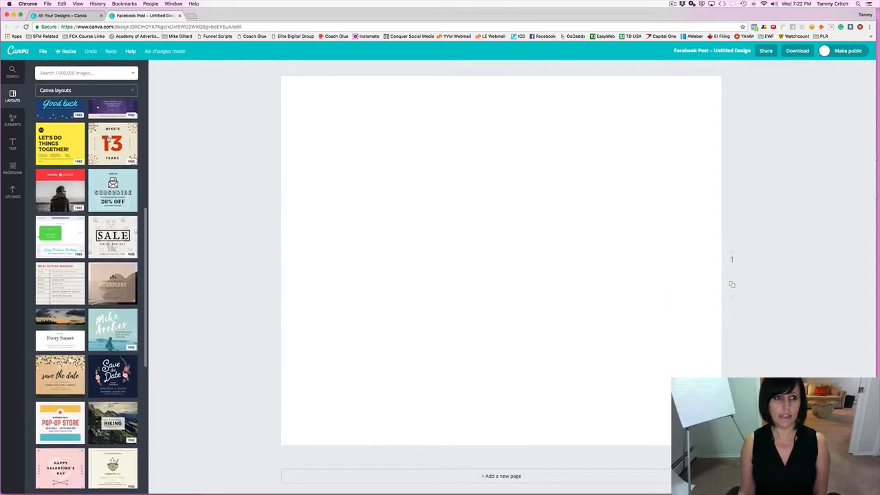
{"action": "scroll", "coordinate": [108, 138], "scroll_direction": "down", "scroll_amount": 6}
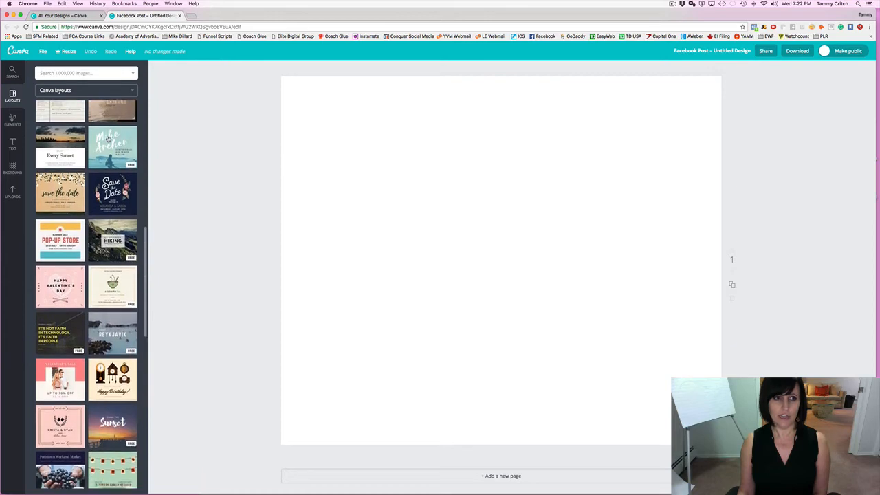
{"action": "scroll", "coordinate": [108, 139], "scroll_direction": "down", "scroll_amount": 2}
{"action": "scroll", "coordinate": [108, 138], "scroll_direction": "up", "scroll_amount": 2}
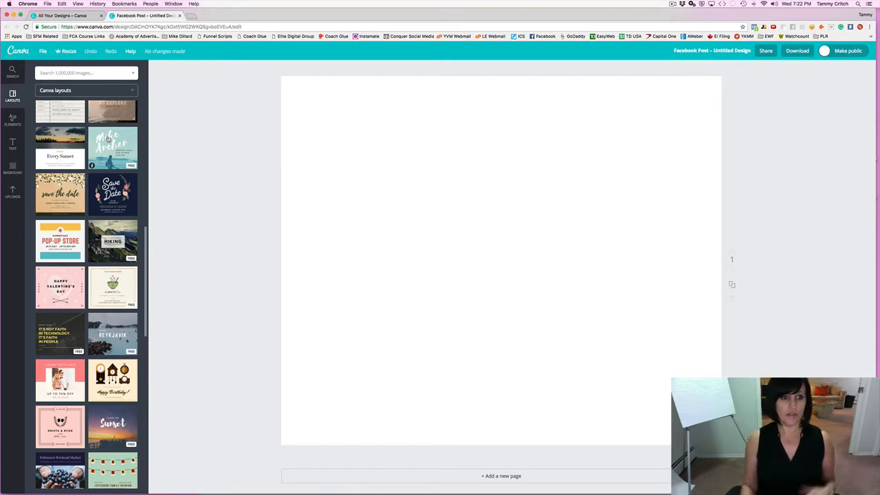
{"action": "scroll", "coordinate": [104, 155], "scroll_direction": "down", "scroll_amount": 10}
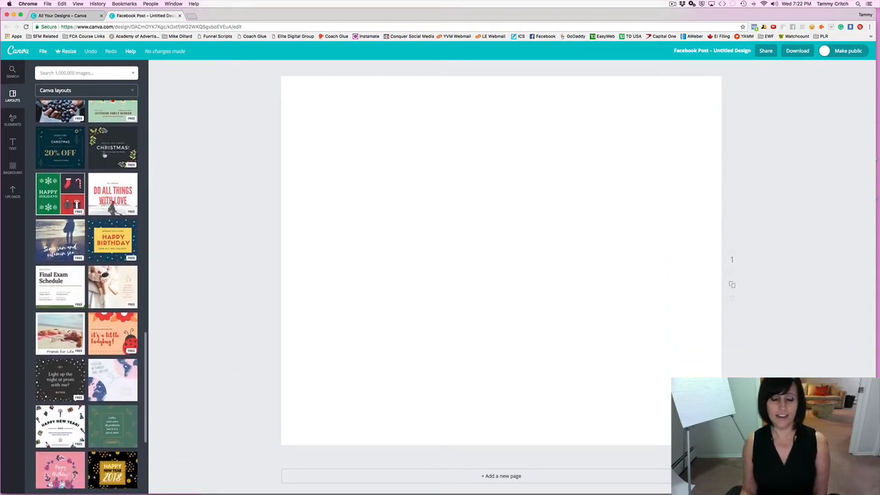
{"action": "scroll", "coordinate": [105, 156], "scroll_direction": "down", "scroll_amount": 15}
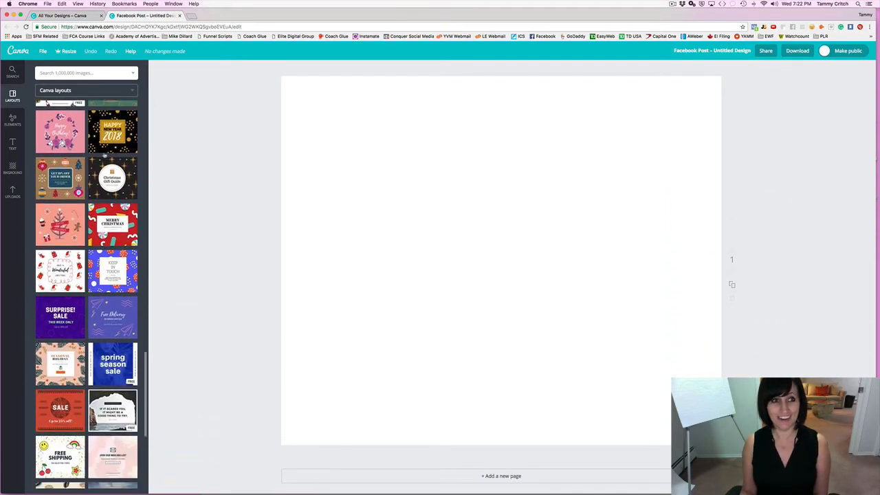
{"action": "scroll", "coordinate": [104, 156], "scroll_direction": "down", "scroll_amount": 10}
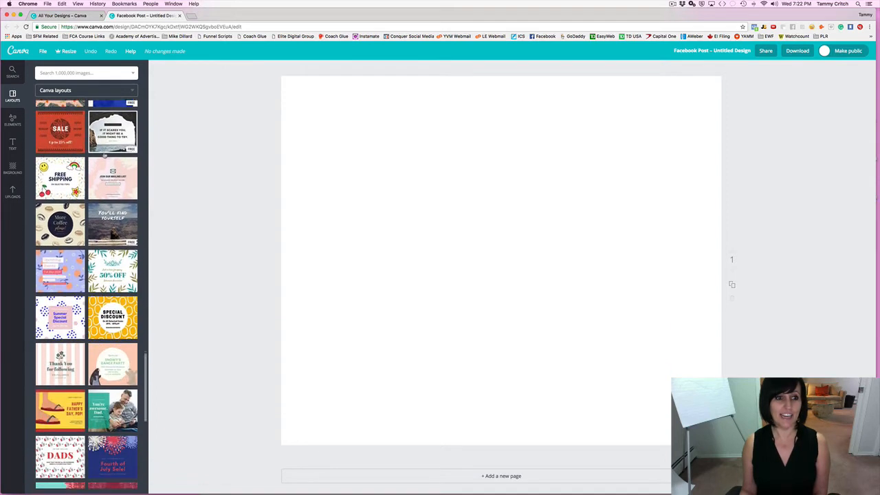
{"action": "scroll", "coordinate": [104, 155], "scroll_direction": "down", "scroll_amount": 5}
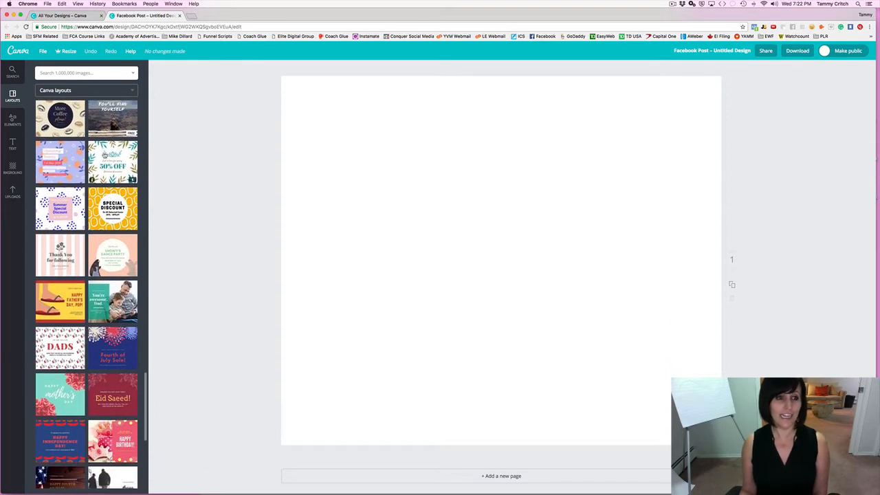
{"action": "scroll", "coordinate": [86, 294], "scroll_direction": "down", "scroll_amount": 3}
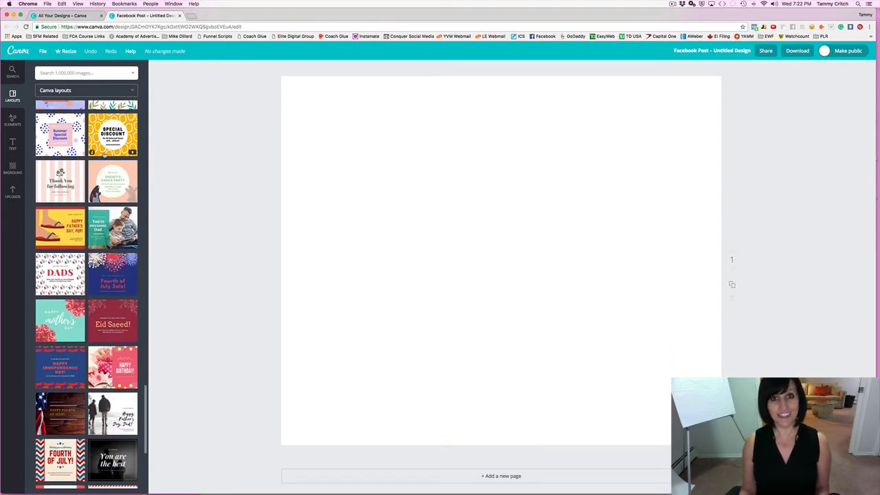
{"action": "scroll", "coordinate": [87, 294], "scroll_direction": "down", "scroll_amount": 3}
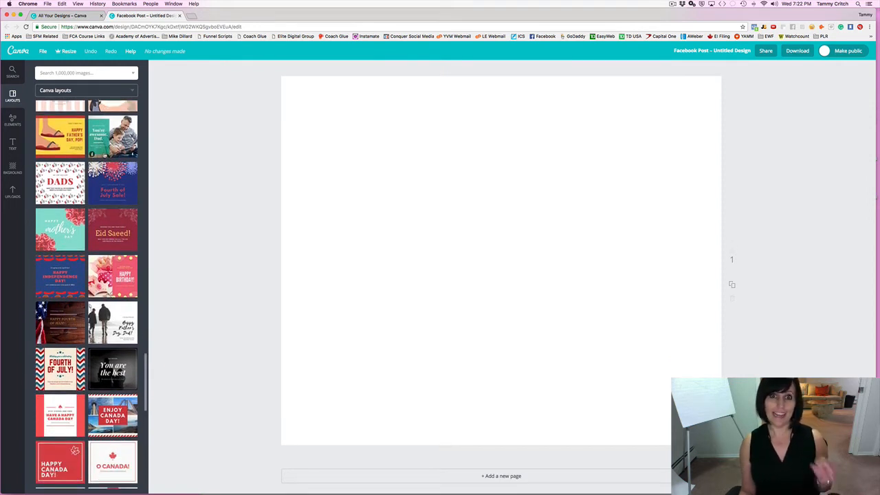
{"action": "scroll", "coordinate": [99, 155], "scroll_direction": "down", "scroll_amount": 3}
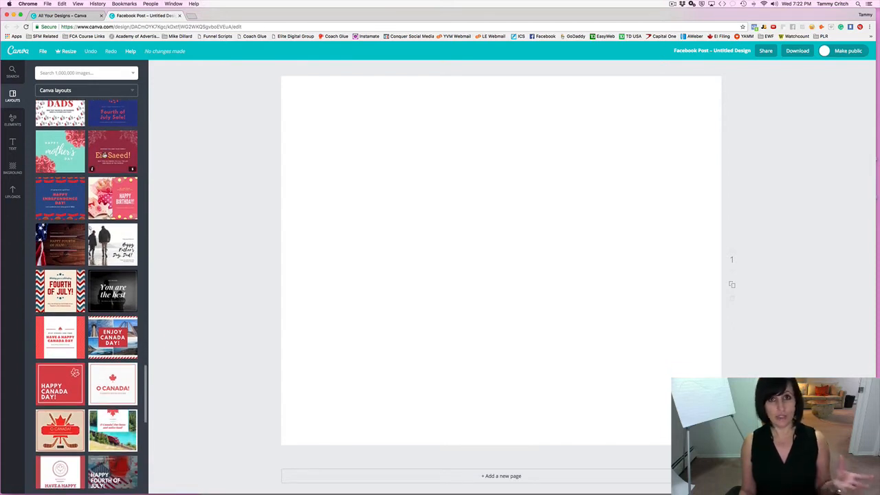
{"action": "scroll", "coordinate": [99, 155], "scroll_direction": "down", "scroll_amount": 1}
{"action": "scroll", "coordinate": [104, 156], "scroll_direction": "down", "scroll_amount": 1}
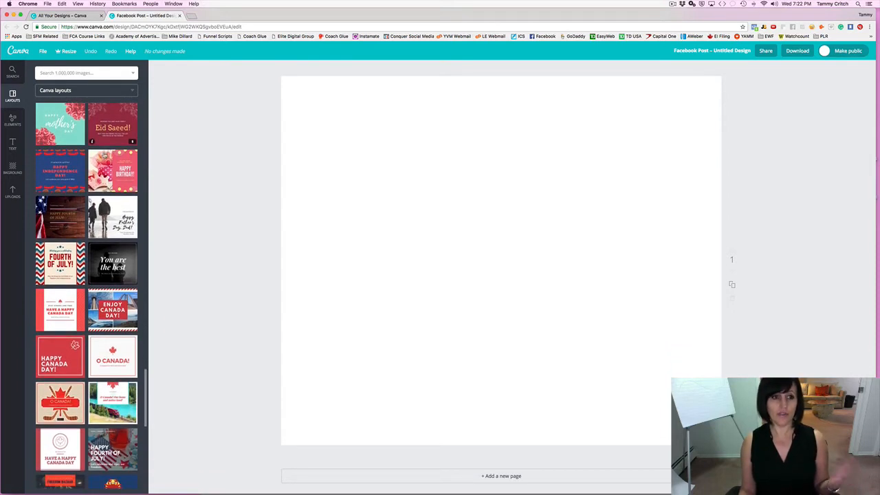
{"action": "scroll", "coordinate": [103, 156], "scroll_direction": "down", "scroll_amount": 1}
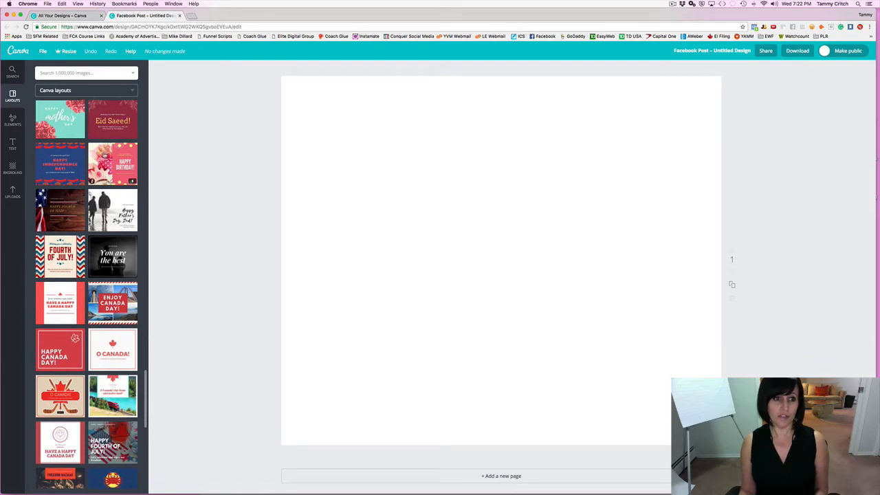
{"action": "scroll", "coordinate": [104, 156], "scroll_direction": "up", "scroll_amount": 15}
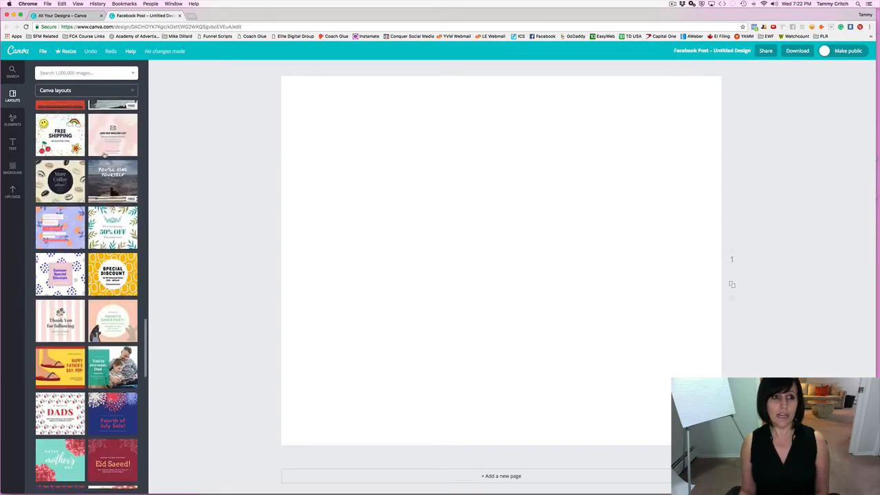
{"action": "scroll", "coordinate": [103, 156], "scroll_direction": "up", "scroll_amount": 5}
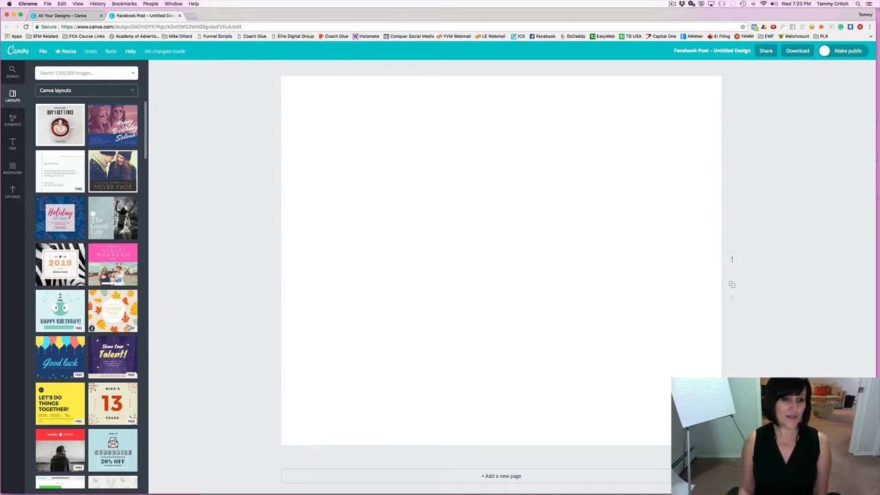
Apply the green string-lights Jefferson Family Reunion layout to the page.
{"action": "scroll", "coordinate": [116, 302], "scroll_direction": "down", "scroll_amount": 5}
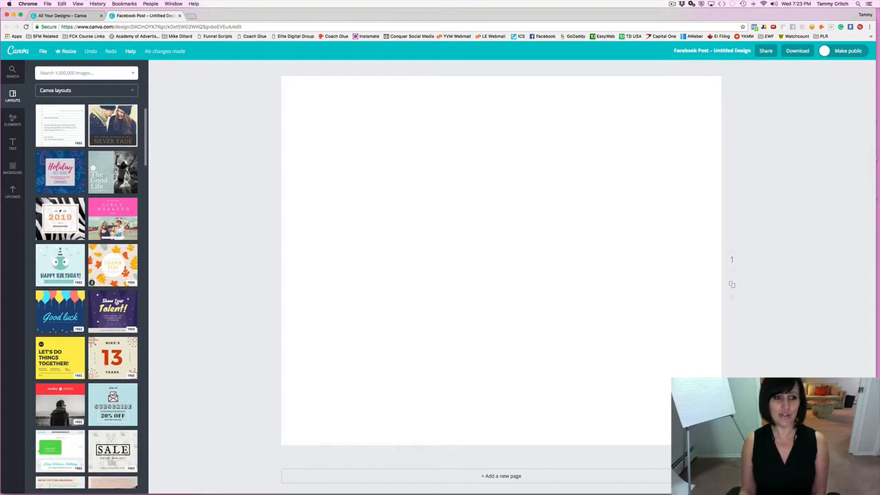
{"action": "scroll", "coordinate": [116, 303], "scroll_direction": "down", "scroll_amount": 4}
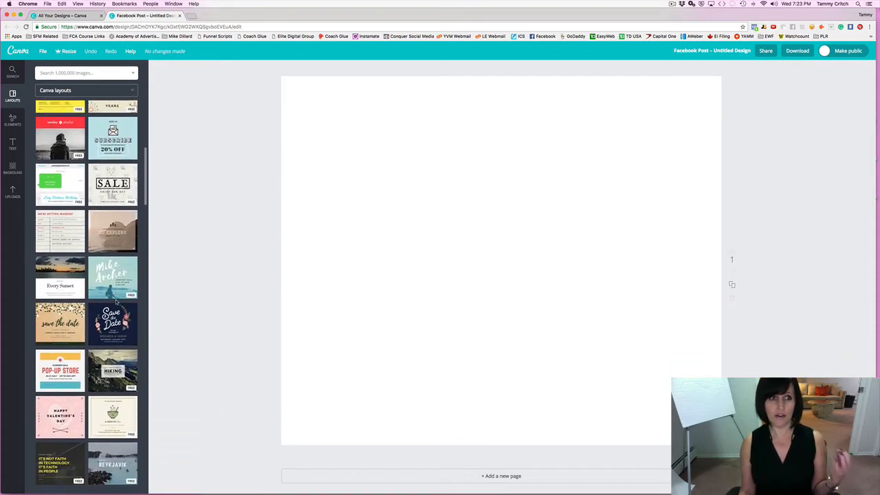
{"action": "scroll", "coordinate": [116, 303], "scroll_direction": "down", "scroll_amount": 3}
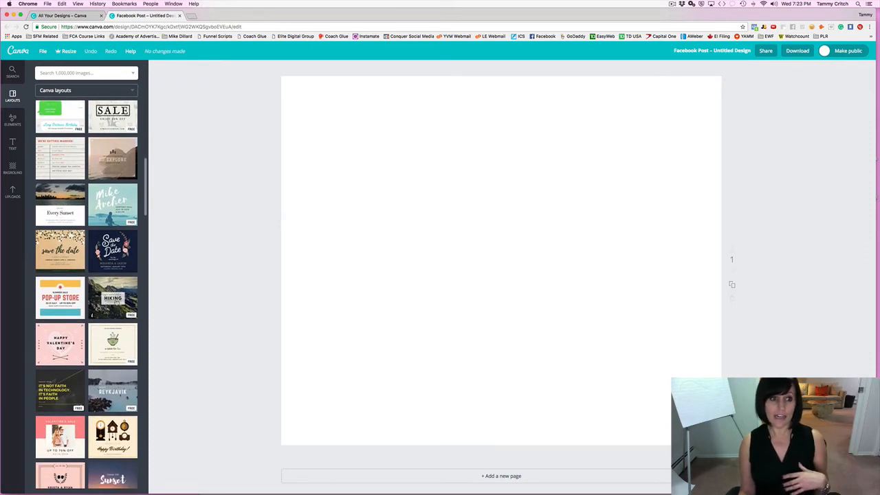
{"action": "scroll", "coordinate": [116, 302], "scroll_direction": "up", "scroll_amount": 3}
{"action": "scroll", "coordinate": [116, 302], "scroll_direction": "up", "scroll_amount": 8}
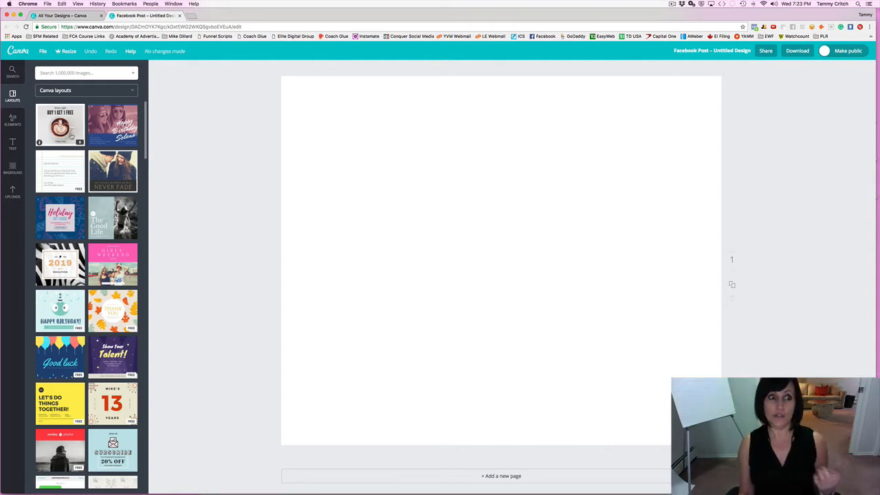
{"action": "scroll", "coordinate": [68, 171], "scroll_direction": "down", "scroll_amount": 5}
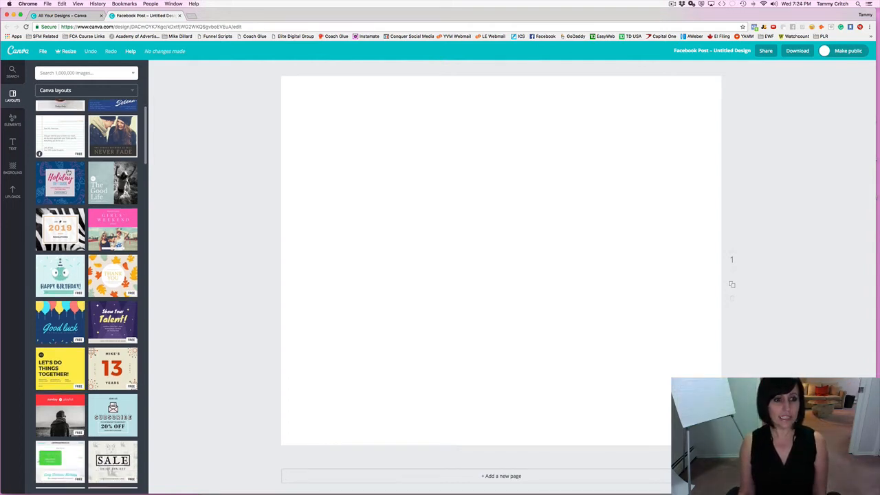
{"action": "scroll", "coordinate": [68, 172], "scroll_direction": "down", "scroll_amount": 5}
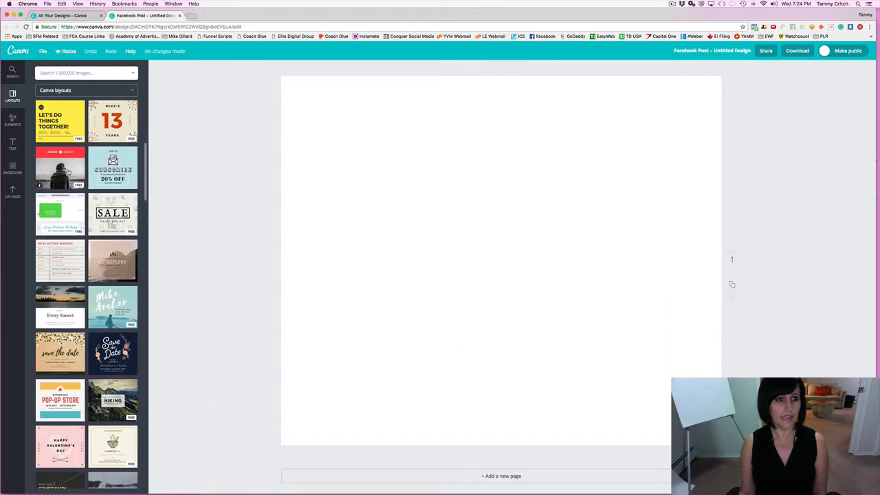
{"action": "scroll", "coordinate": [68, 172], "scroll_direction": "down", "scroll_amount": 3}
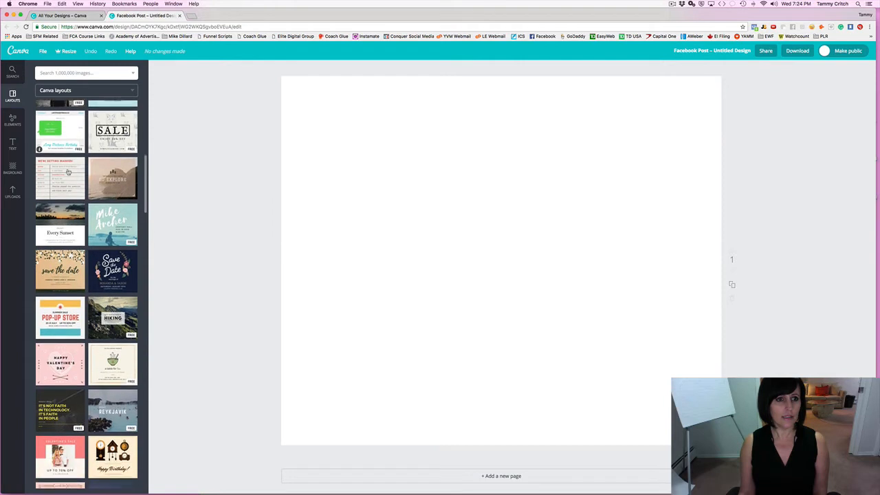
{"action": "scroll", "coordinate": [68, 172], "scroll_direction": "down", "scroll_amount": 3}
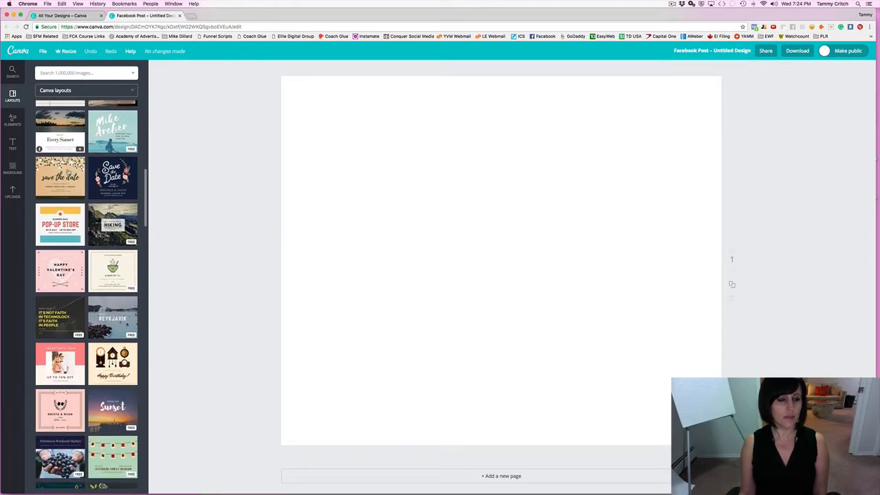
{"action": "scroll", "coordinate": [68, 172], "scroll_direction": "down", "scroll_amount": 4}
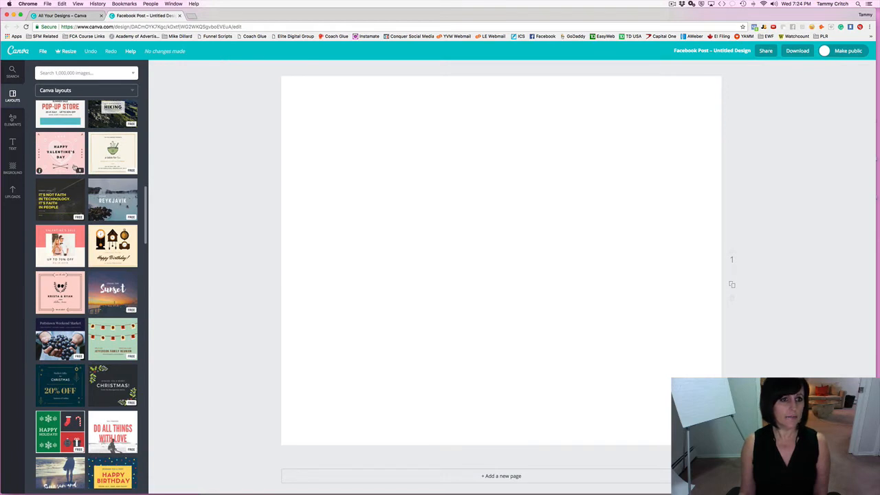
{"action": "scroll", "coordinate": [76, 169], "scroll_direction": "down", "scroll_amount": 4}
{"action": "scroll", "coordinate": [74, 167], "scroll_direction": "down", "scroll_amount": 2}
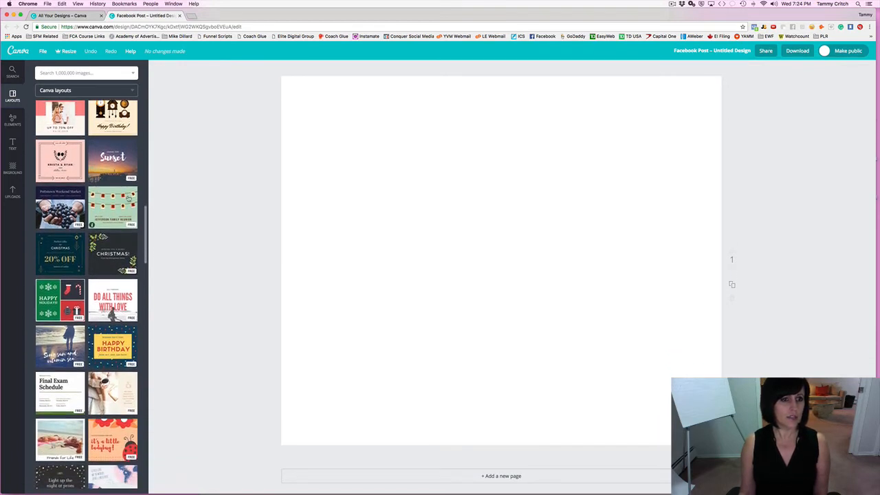
{"action": "left_click", "coordinate": [114, 204]}
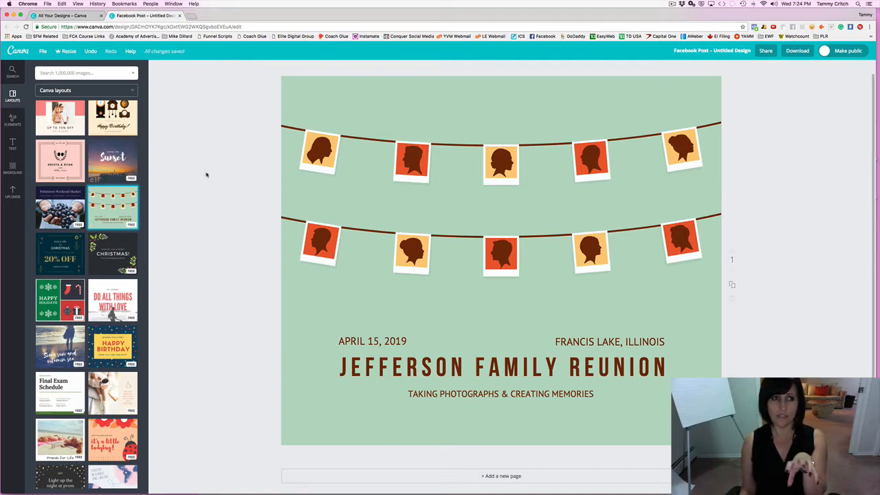
Undo and reapply the Jefferson Family Reunion layout, then select its light green background.
{"action": "left_click", "coordinate": [91, 51]}
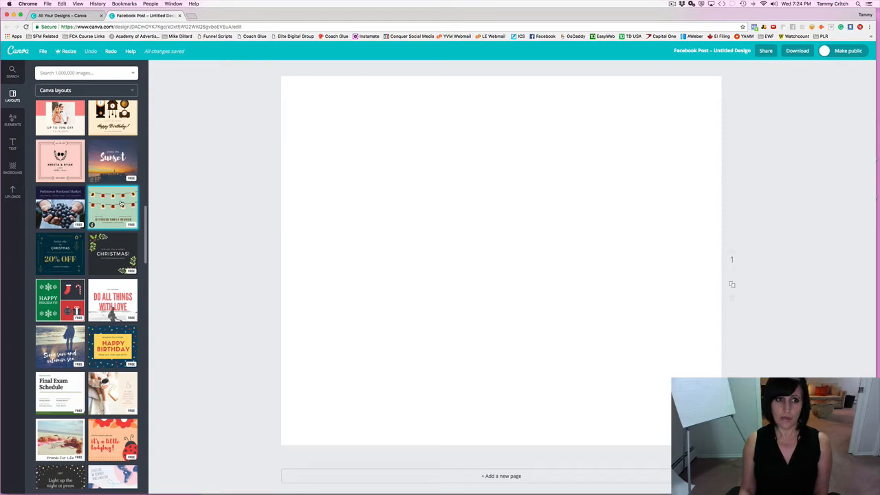
{"action": "left_click", "coordinate": [121, 204]}
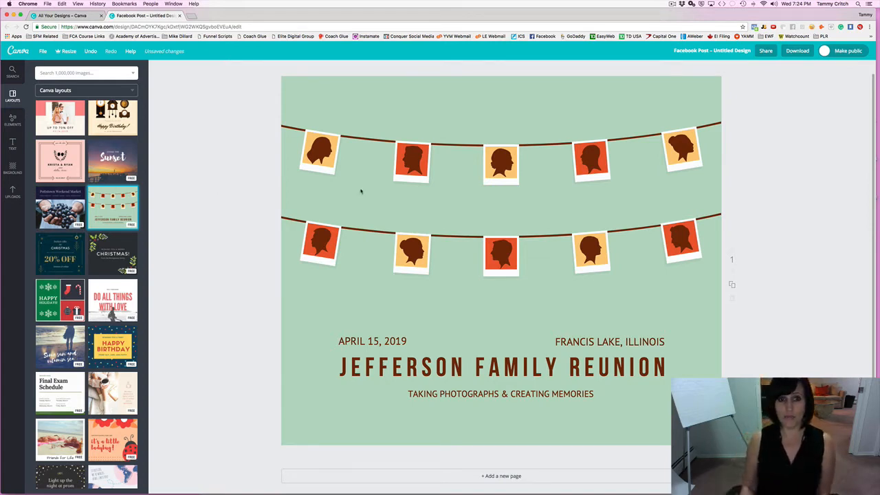
{"action": "left_click", "coordinate": [384, 87]}
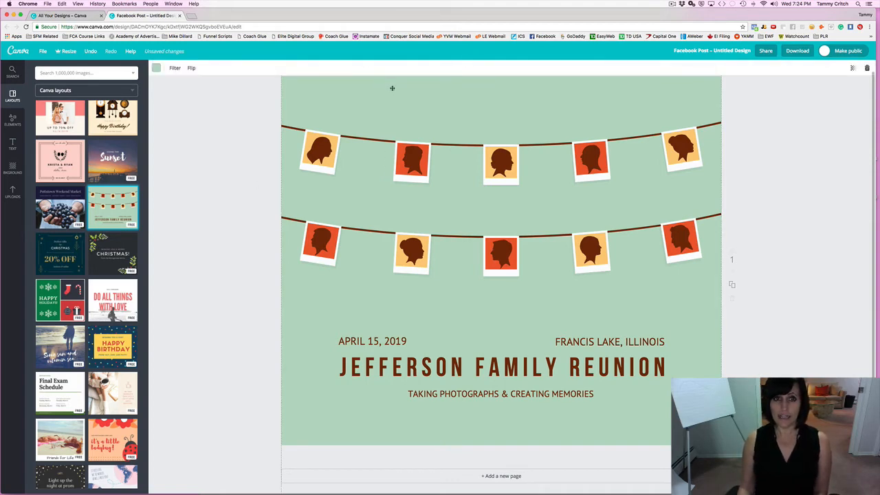
{"action": "left_click", "coordinate": [157, 68]}
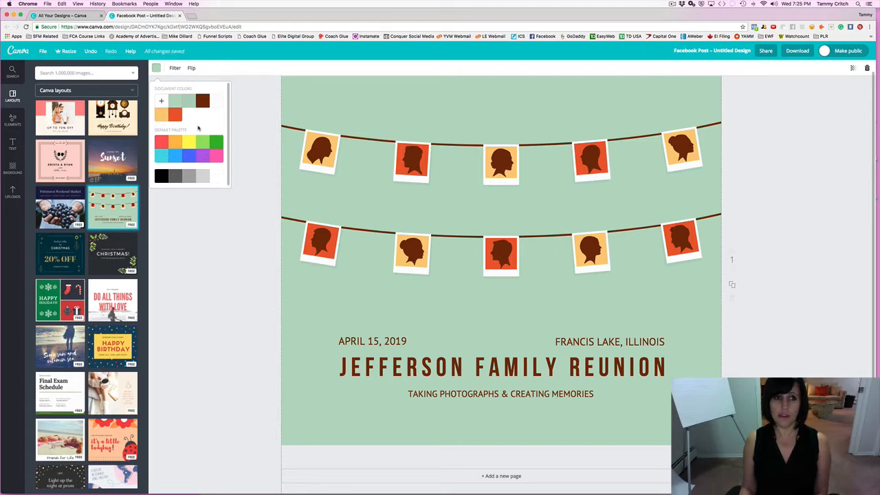
{"action": "left_click", "coordinate": [161, 102]}
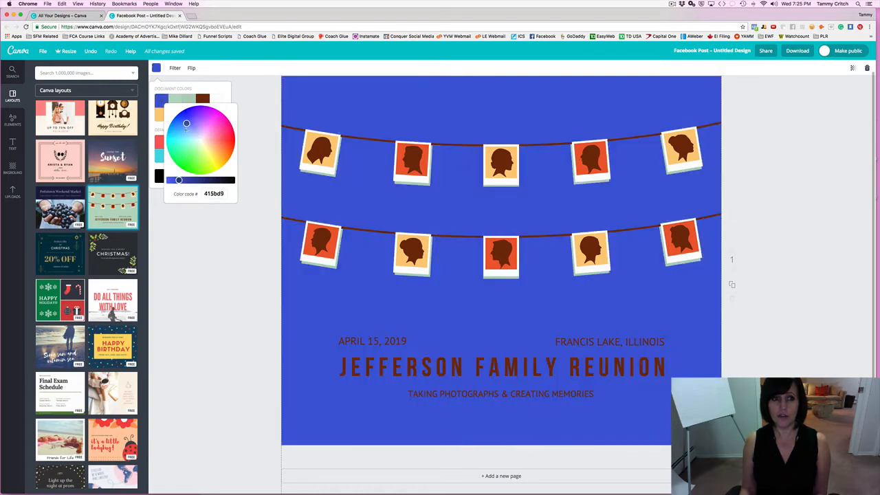
{"action": "left_click_drag", "start_coordinate": [186, 123], "coordinate": [193, 150]}
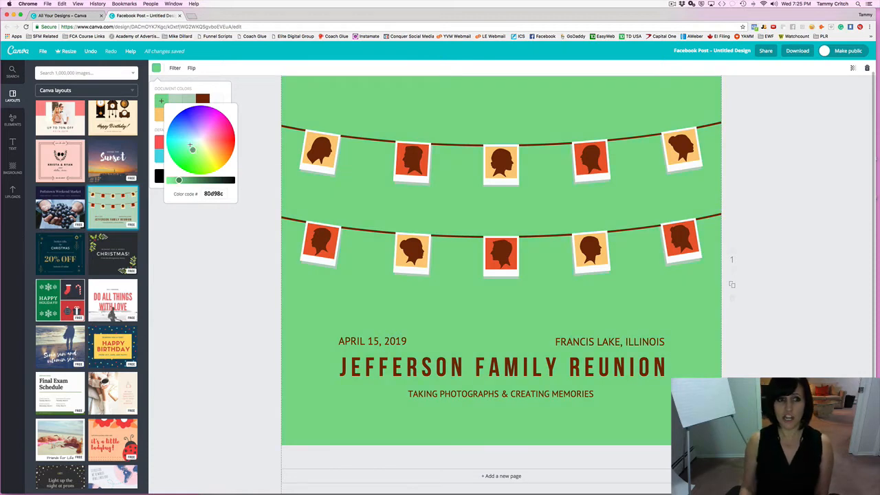
{"action": "left_click", "coordinate": [218, 192]}
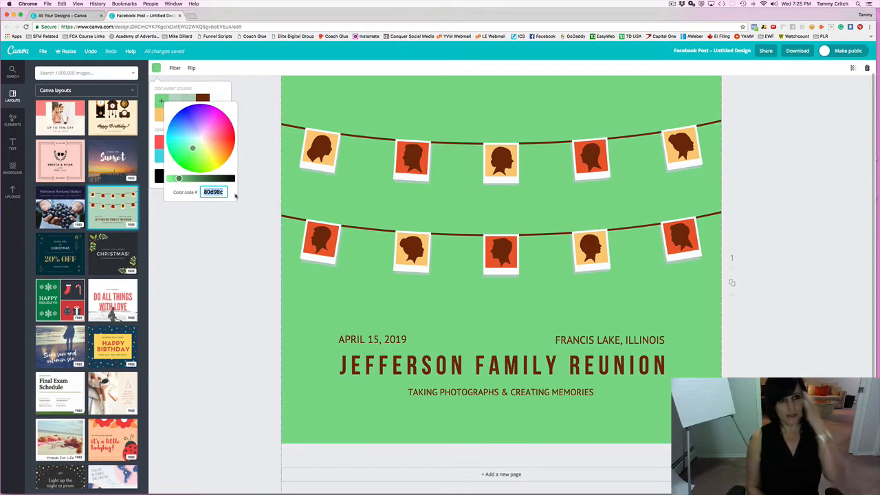
{"action": "type", "text": "000000"}
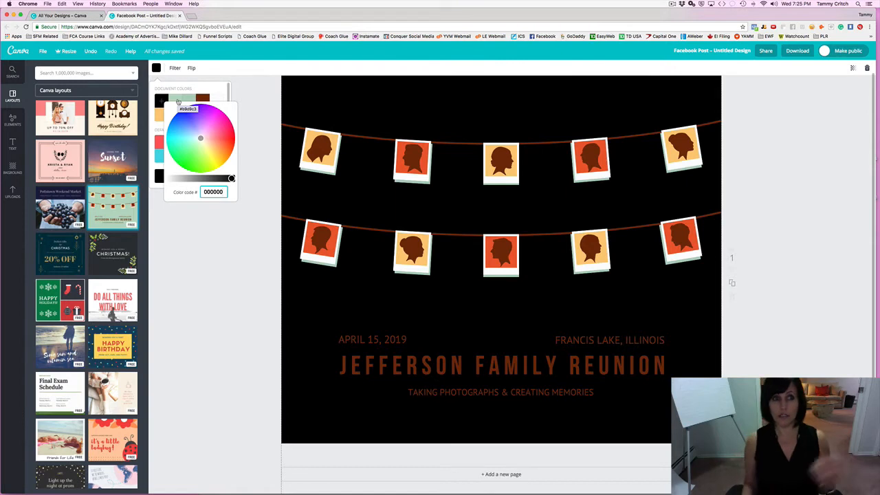
{"action": "left_click", "coordinate": [178, 102]}
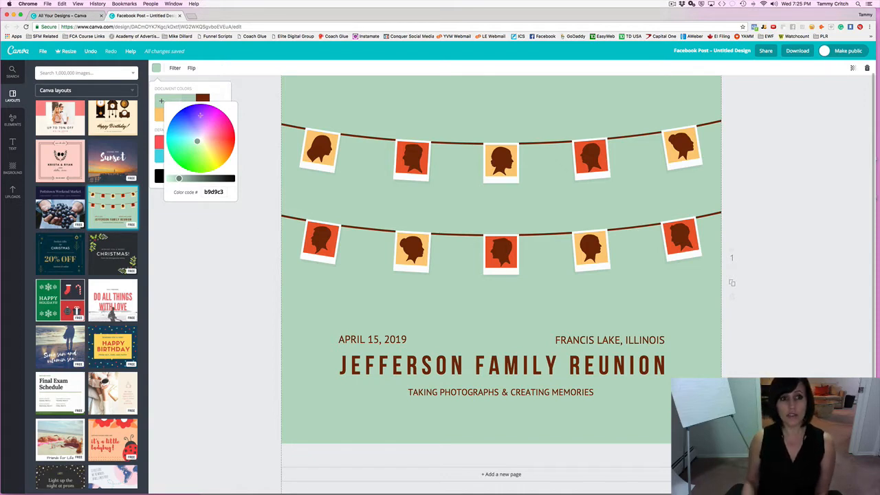
{"action": "left_click", "coordinate": [204, 256]}
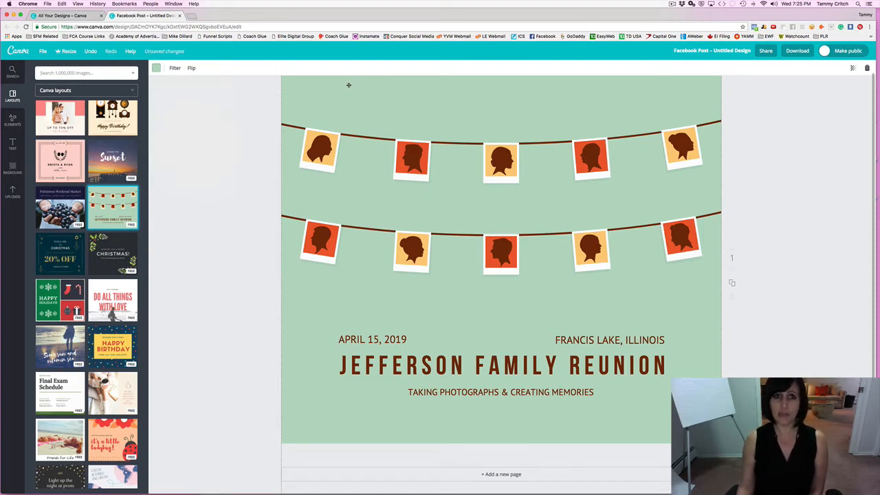
Tilt the second polaroid in the top row slightly.
{"action": "left_click", "coordinate": [308, 154]}
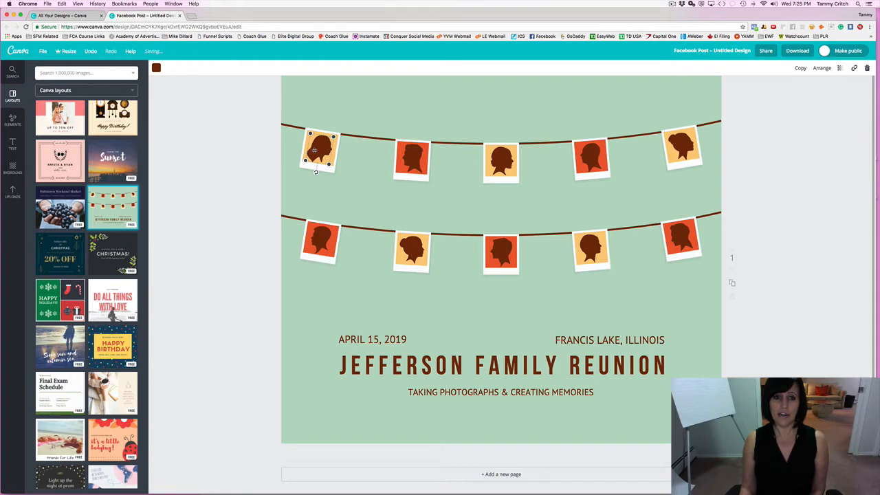
{"action": "left_click", "coordinate": [404, 155]}
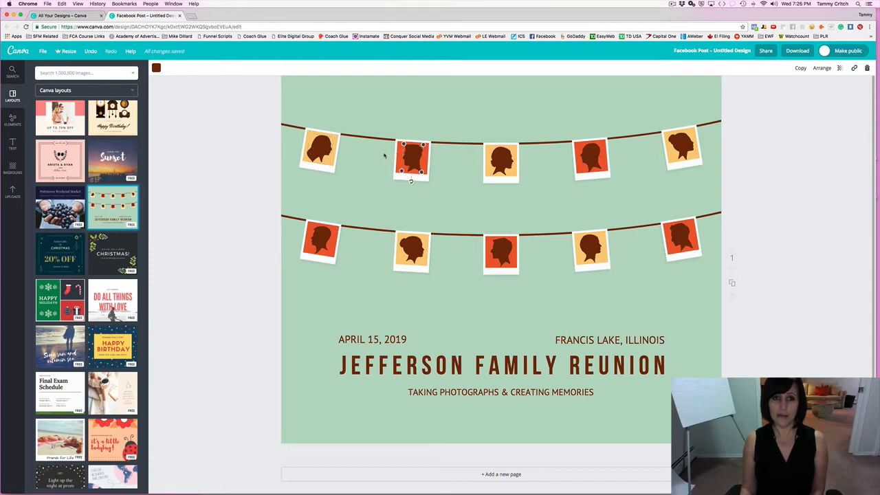
{"action": "left_click", "coordinate": [410, 180]}
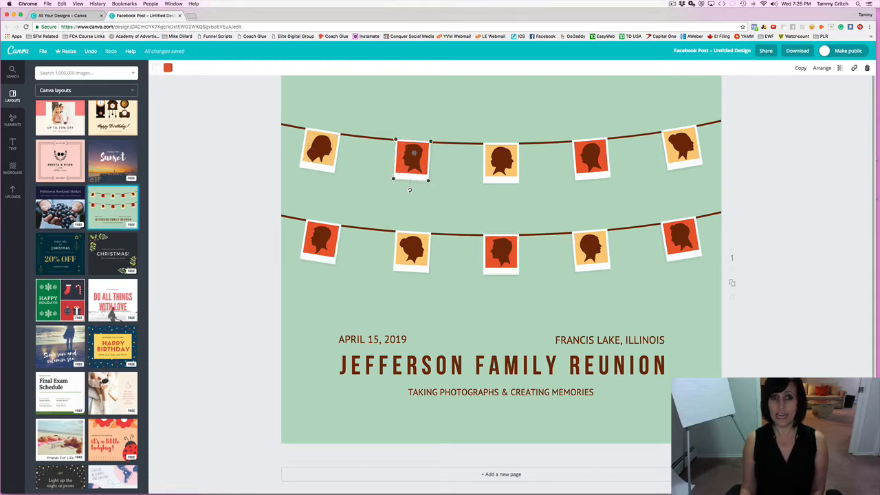
{"action": "left_click_drag", "start_coordinate": [406, 190], "coordinate": [403, 172]}
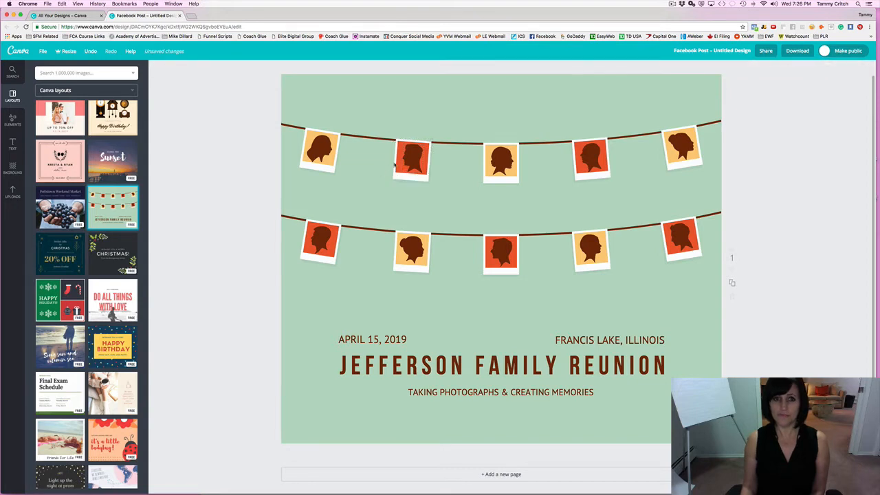
Delete that polaroid's silhouette, then undo to restore it.
{"action": "left_click", "coordinate": [402, 163]}
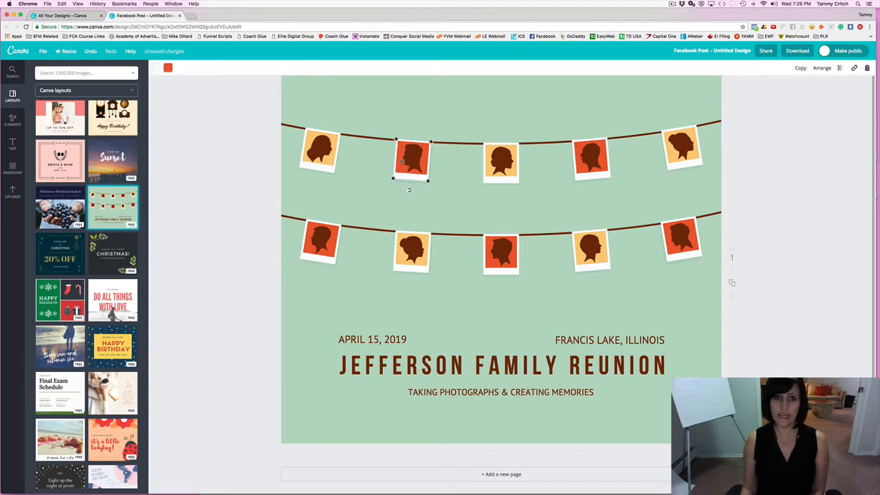
{"action": "left_click", "coordinate": [402, 160]}
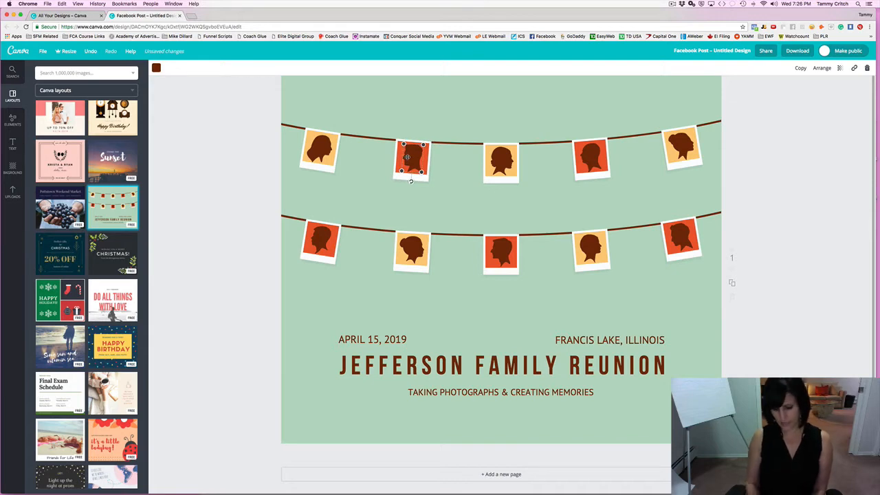
{"action": "key", "text": "Delete"}
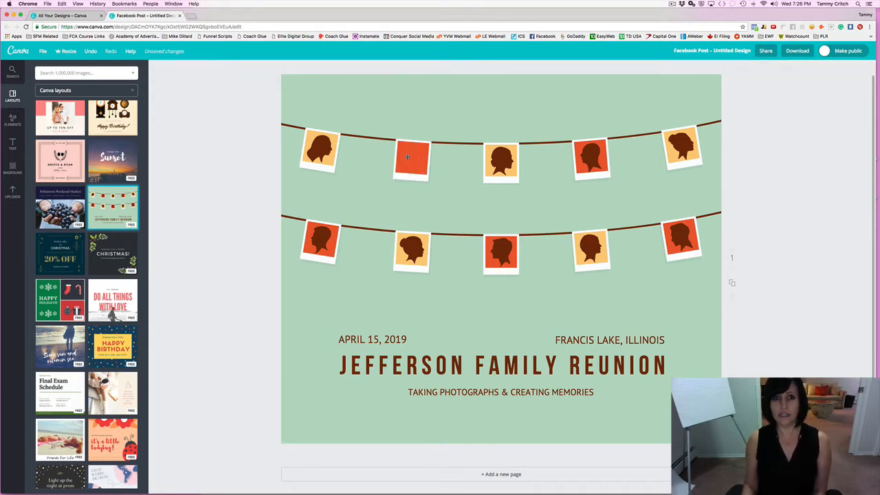
{"action": "left_click", "coordinate": [407, 157]}
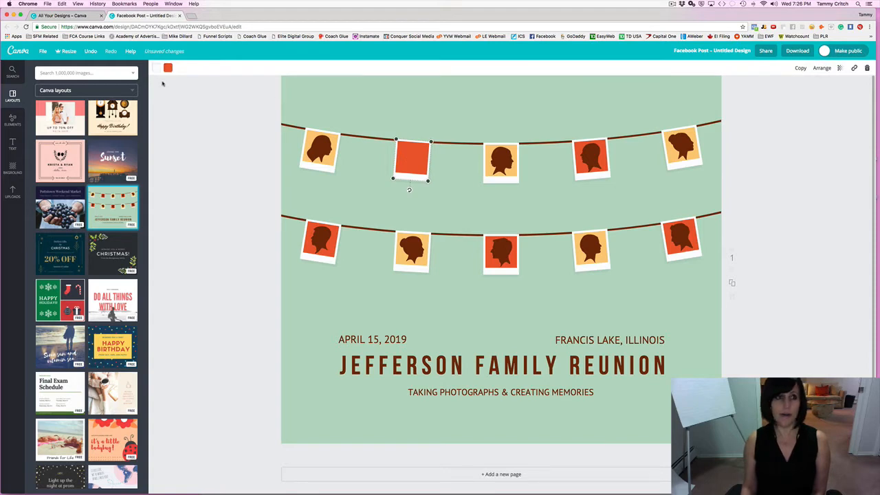
{"action": "key", "text": "super+z"}
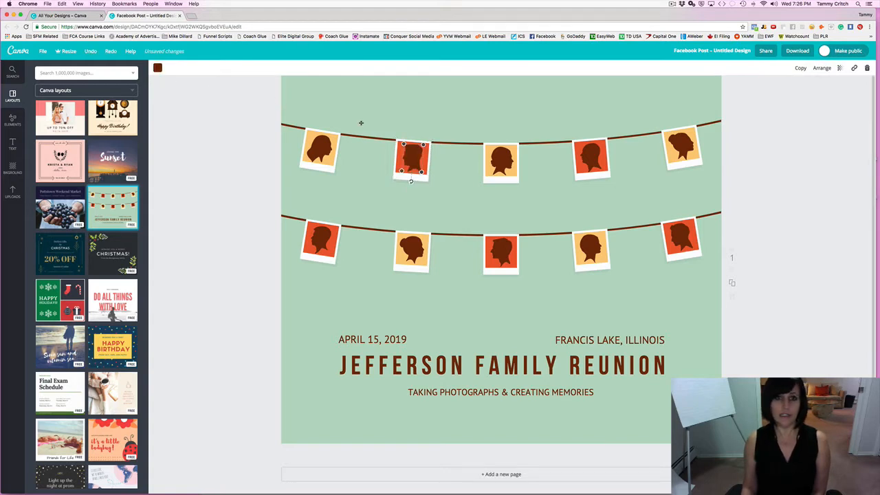
Dismiss the context menu and select the APRIL 15, 2019 date text.
{"action": "right_click", "coordinate": [412, 163]}
{"action": "left_click", "coordinate": [398, 132]}
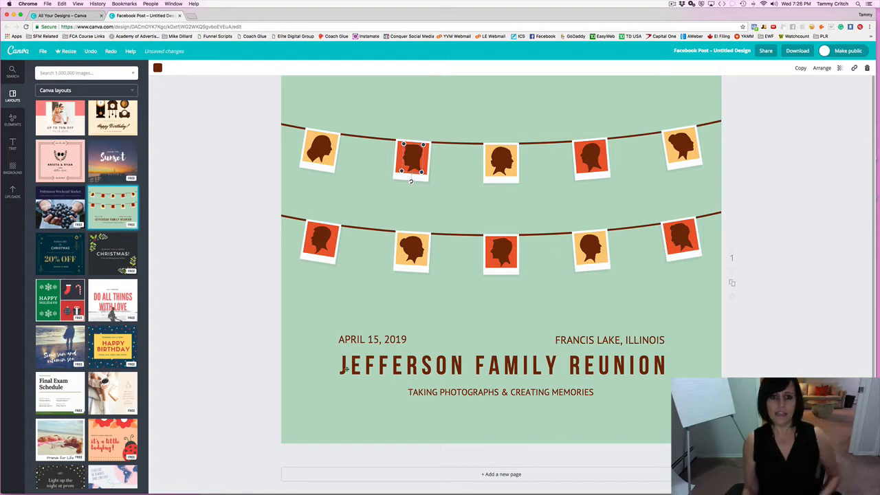
{"action": "left_click", "coordinate": [341, 338]}
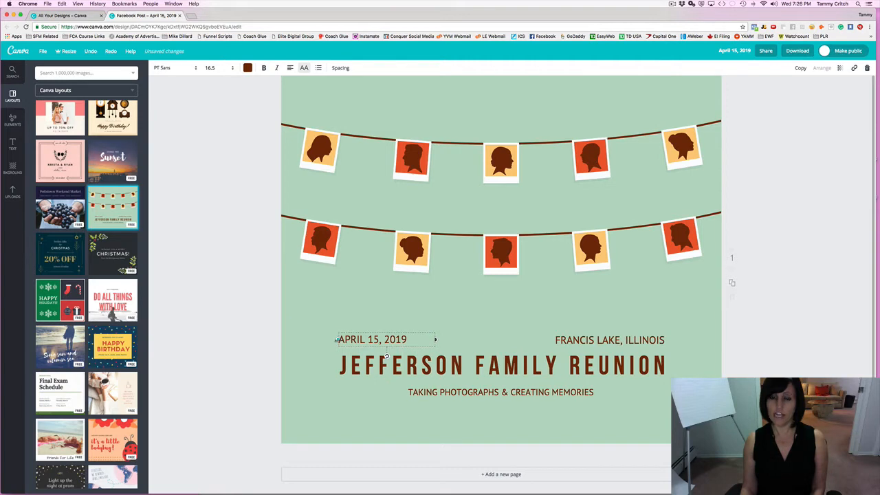
Drag the date text up and left, then undo the move.
{"action": "left_click", "coordinate": [296, 336]}
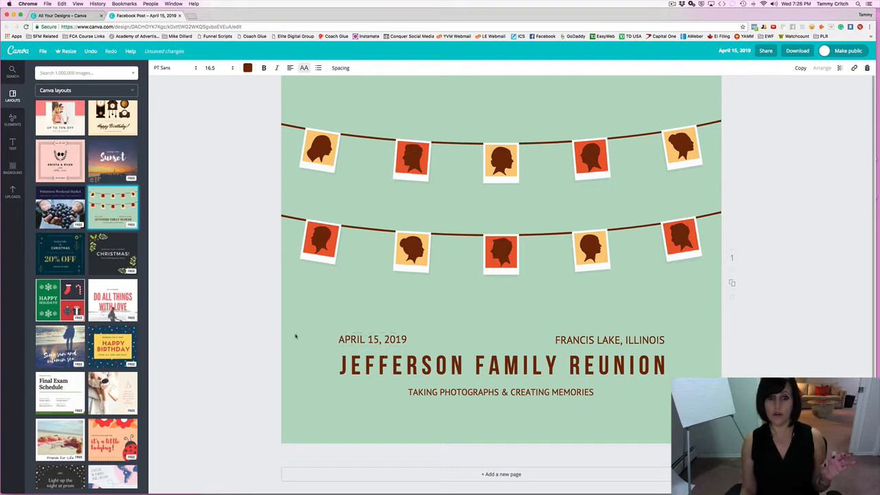
{"action": "left_click", "coordinate": [375, 342]}
{"action": "left_click", "coordinate": [272, 339]}
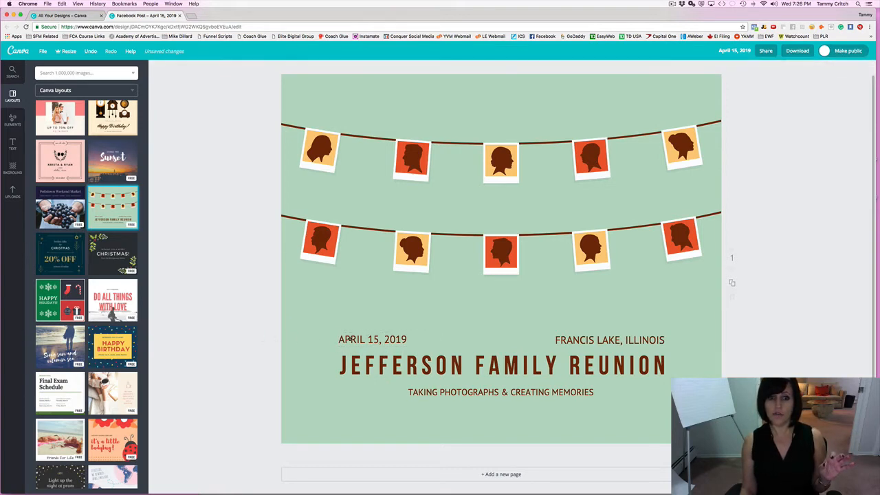
{"action": "mouse_move", "coordinate": [349, 339]}
{"action": "left_mouse_down"}
{"action": "mouse_move", "coordinate": [313, 297]}
{"action": "mouse_move", "coordinate": [358, 335]}
{"action": "left_mouse_up"}
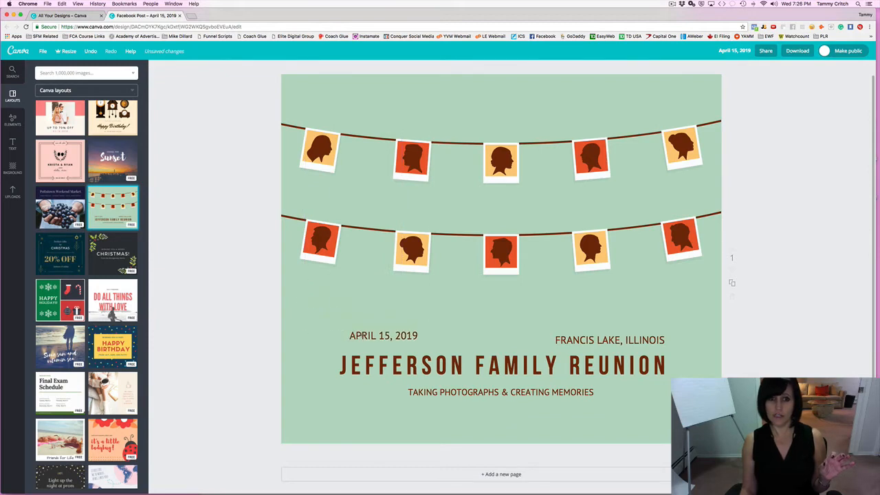
{"action": "left_click_drag", "start_coordinate": [358, 335], "coordinate": [317, 297]}
{"action": "right_click", "coordinate": [333, 296]}
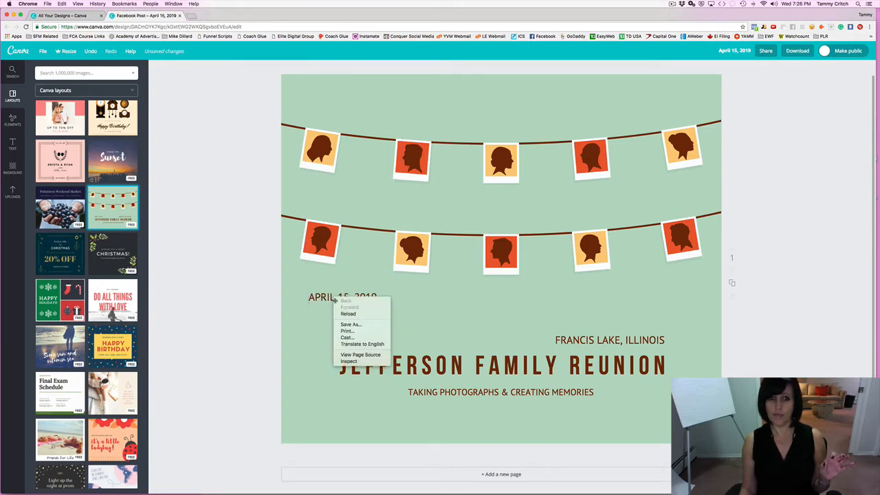
{"action": "left_click", "coordinate": [237, 307]}
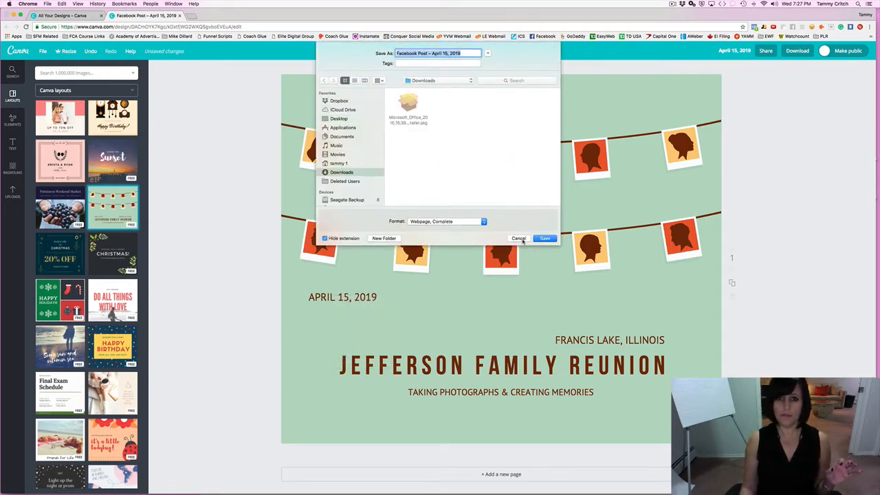
{"action": "left_click", "coordinate": [518, 237]}
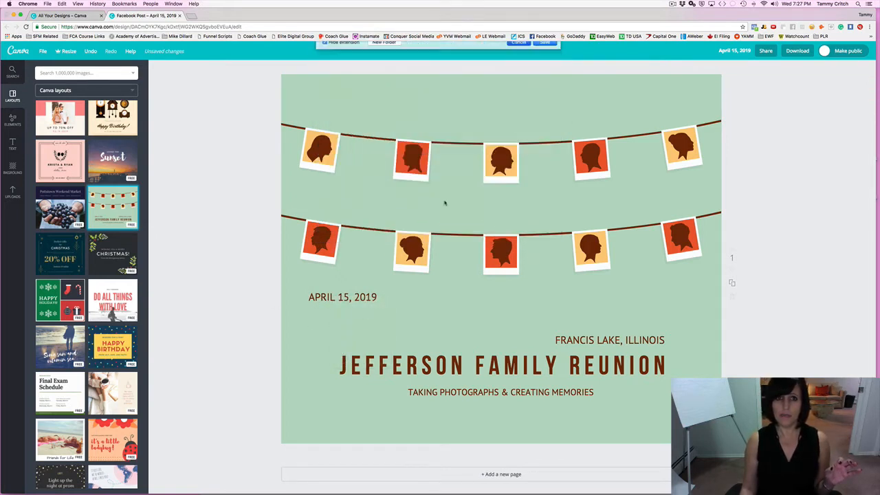
{"action": "left_click", "coordinate": [90, 51]}
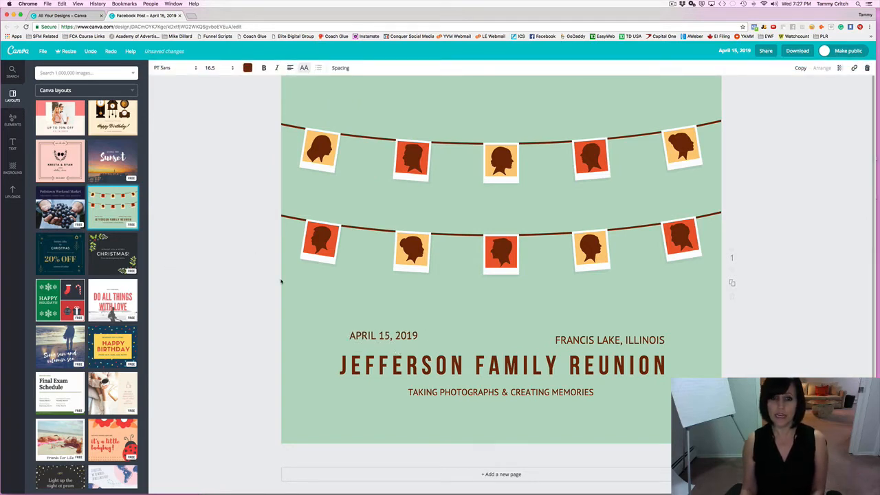
Change the date's year from 2019 to 2018 by replacing the final 9.
{"action": "left_click", "coordinate": [391, 339]}
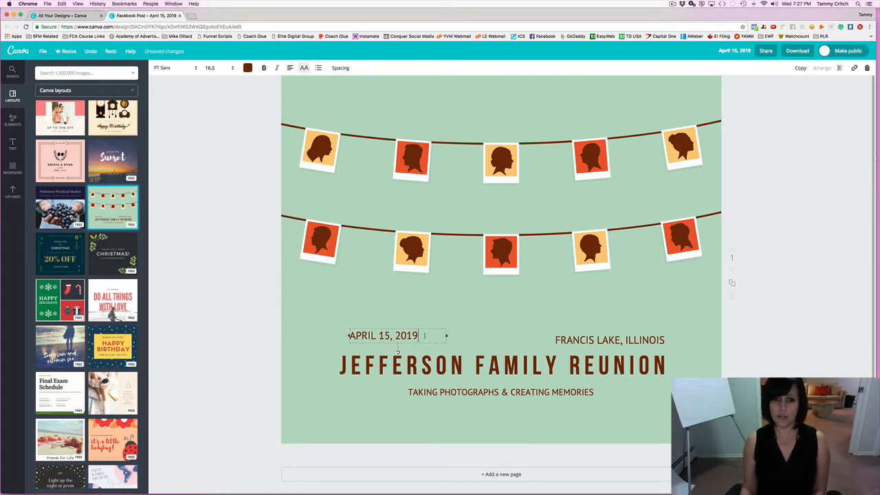
{"action": "key", "text": "BackSpace"}
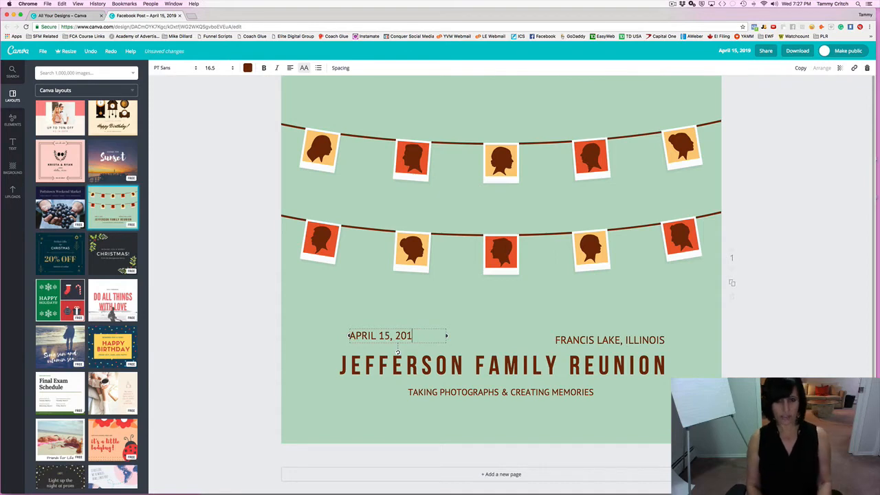
{"action": "type", "text": "8"}
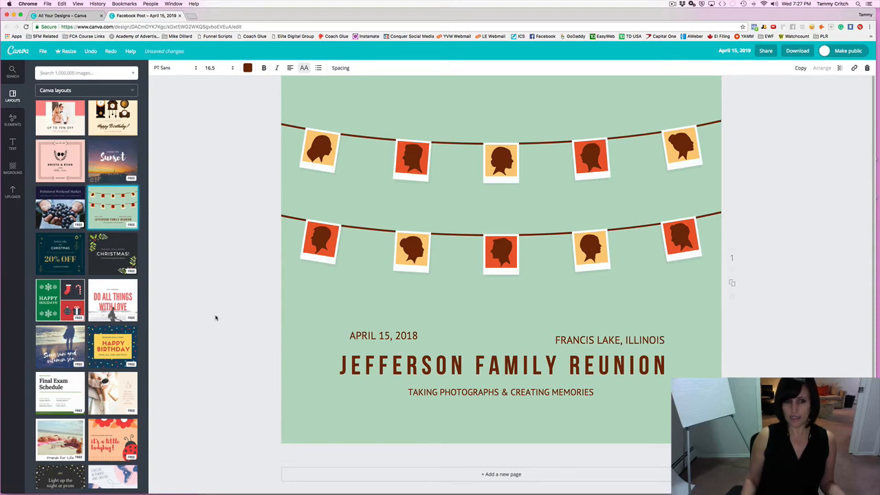
Replace FRANCIS LAKE with NEW YORK in the location line.
{"action": "left_click", "coordinate": [216, 317]}
{"action": "left_click", "coordinate": [415, 334]}
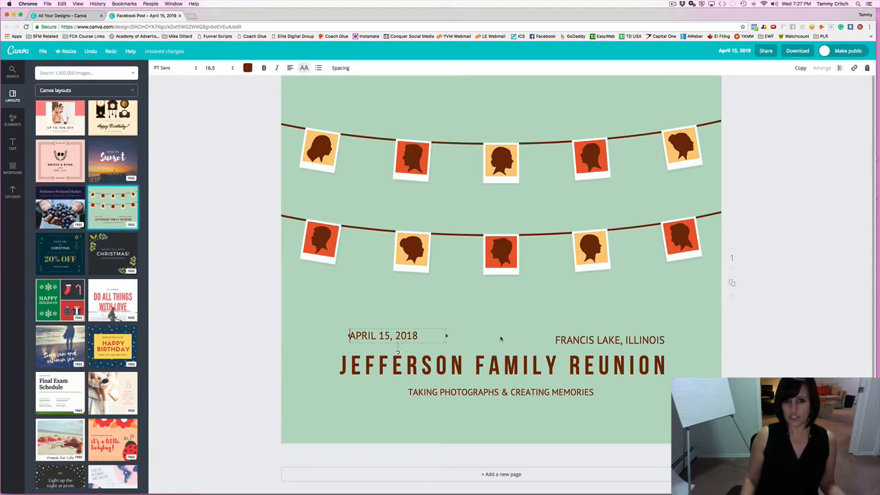
{"action": "left_click", "coordinate": [589, 356]}
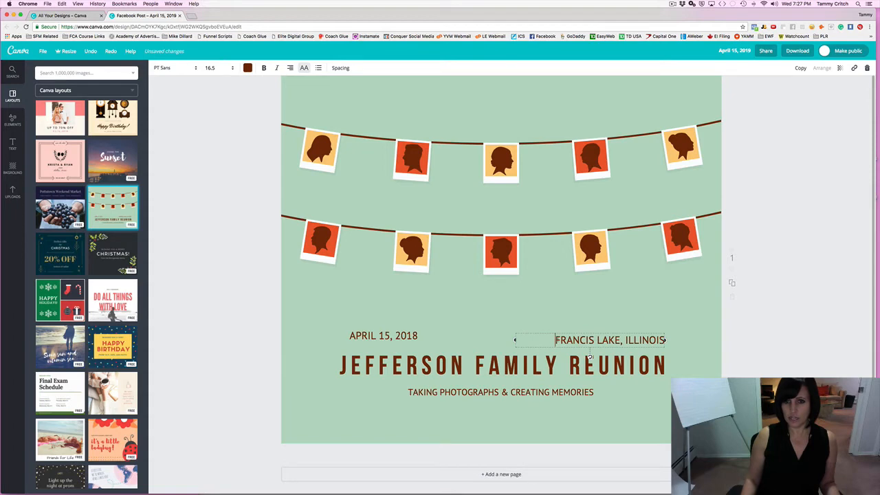
{"action": "left_click_drag", "start_coordinate": [554, 339], "coordinate": [619, 340]}
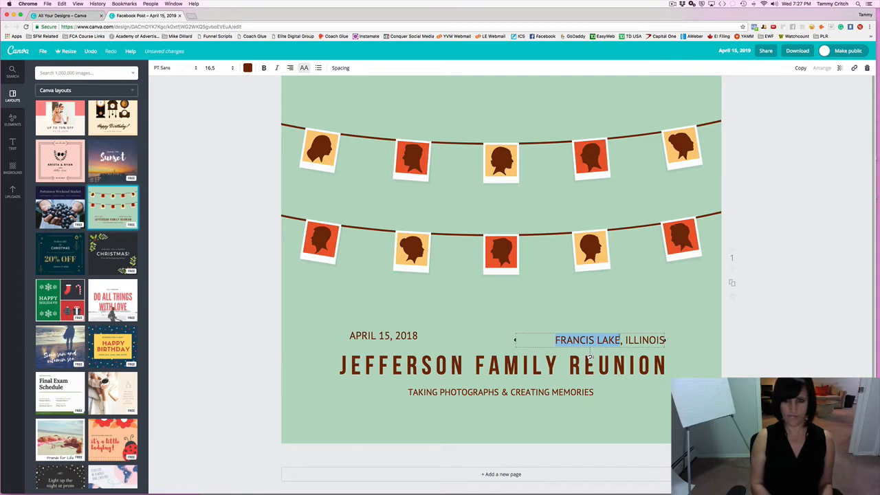
{"action": "type", "text": "NEW YOR"}
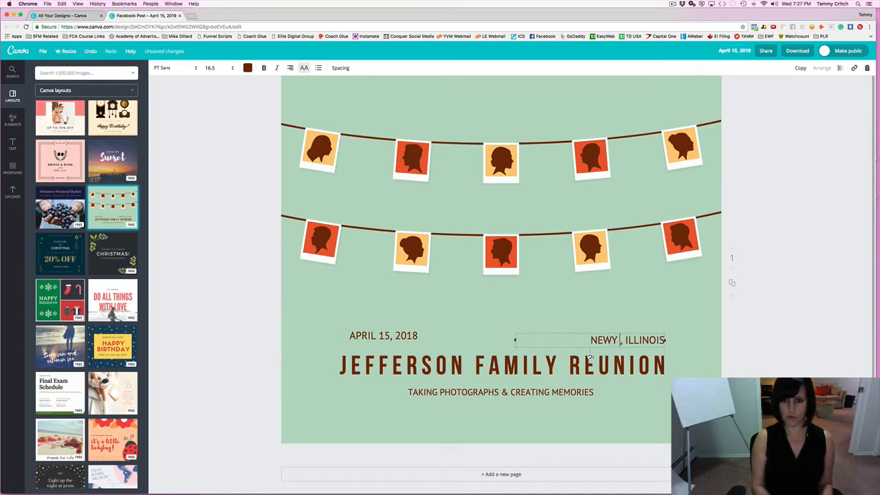
{"action": "type", "text": "K"}
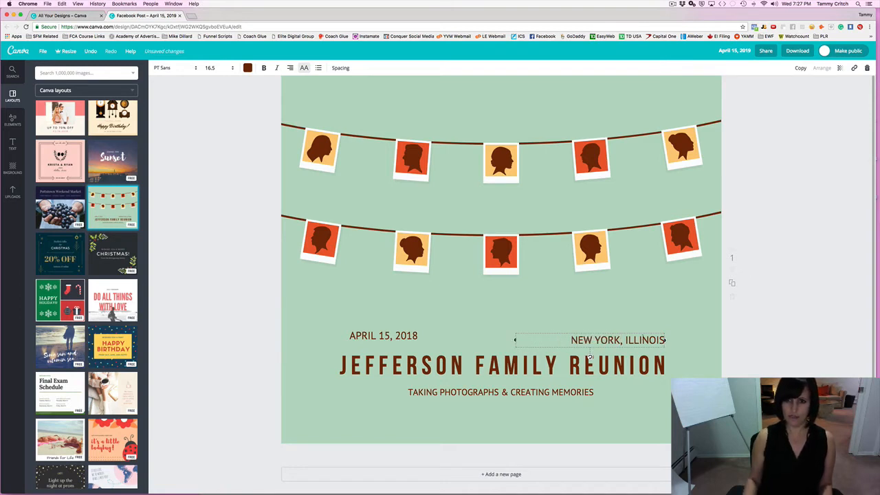
{"action": "double_click", "coordinate": [642, 338]}
{"action": "type", "text": "NEW YORK"}
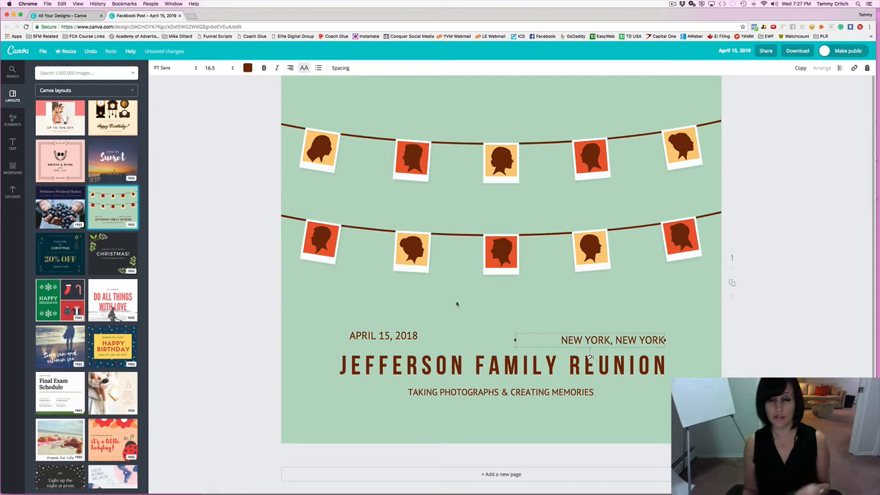
Change JEFFERSON to CRITCH in the family reunion title.
{"action": "left_click", "coordinate": [281, 272]}
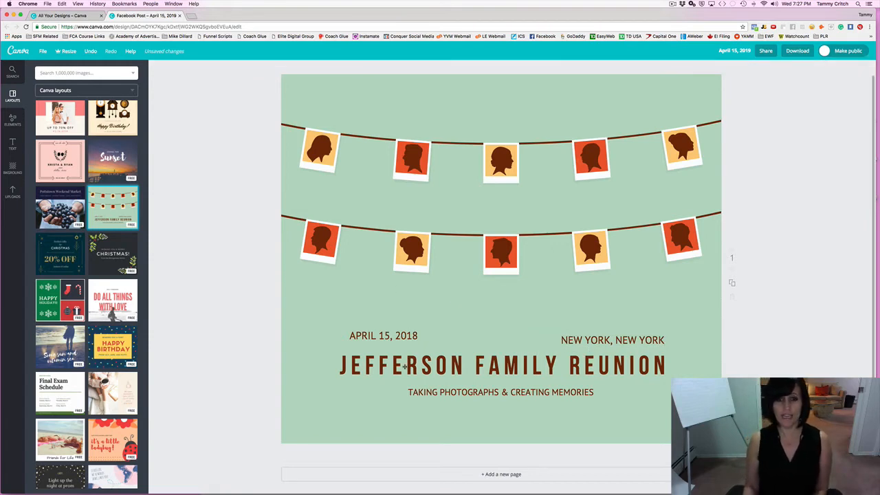
{"action": "left_click", "coordinate": [381, 367]}
{"action": "double_click", "coordinate": [380, 366]}
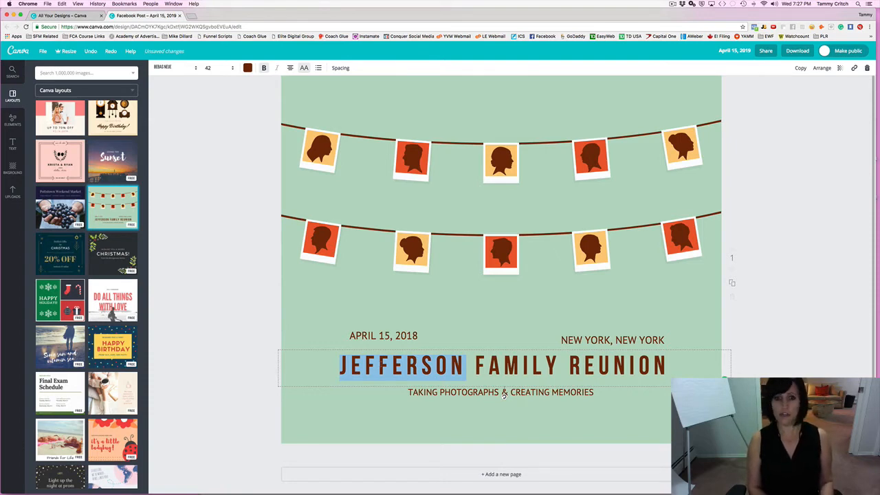
{"action": "type", "text": "VTO"}
{"action": "key", "text": "BackSpace"}
{"action": "key", "text": "BackSpace"}
{"action": "key", "text": "BackSpace"}
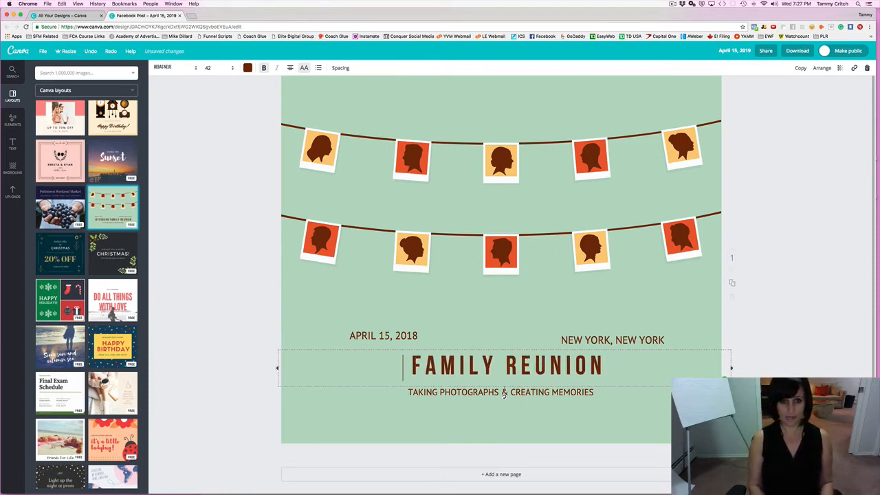
{"action": "type", "text": "CRITCH"}
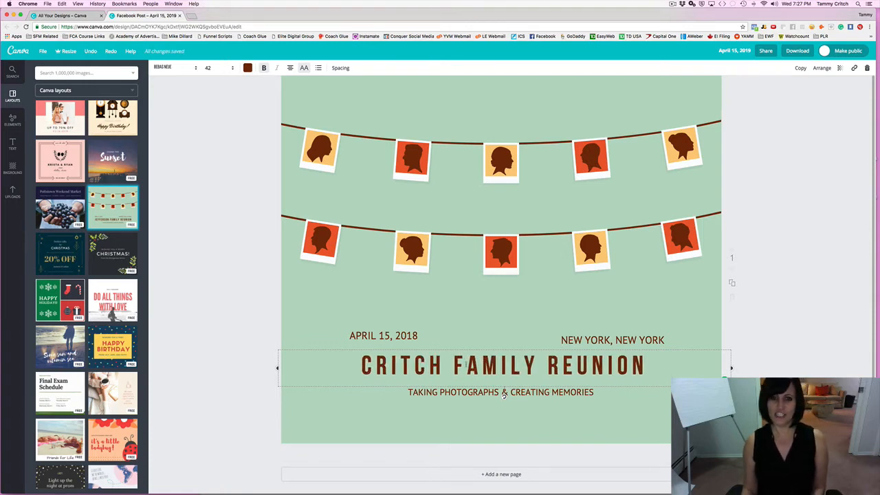
{"action": "key", "text": "Right"}
{"action": "key", "text": "Right"}
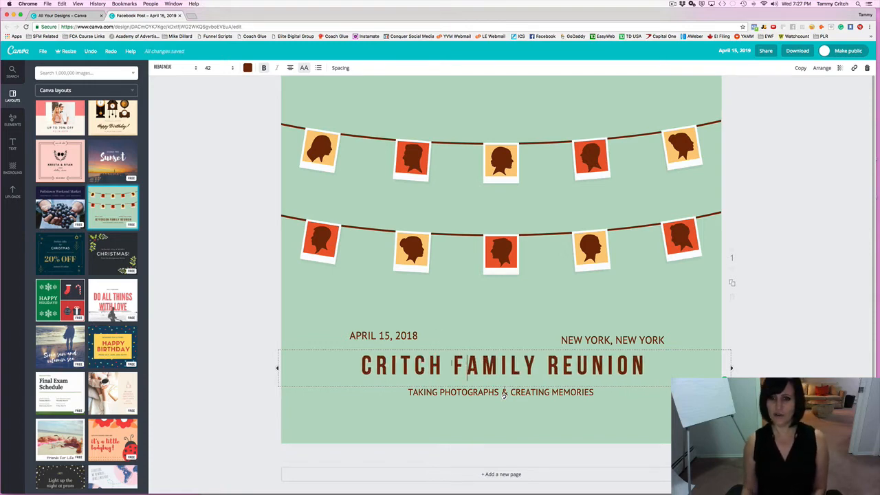
{"action": "left_click", "coordinate": [270, 318]}
{"action": "left_click", "coordinate": [483, 368]}
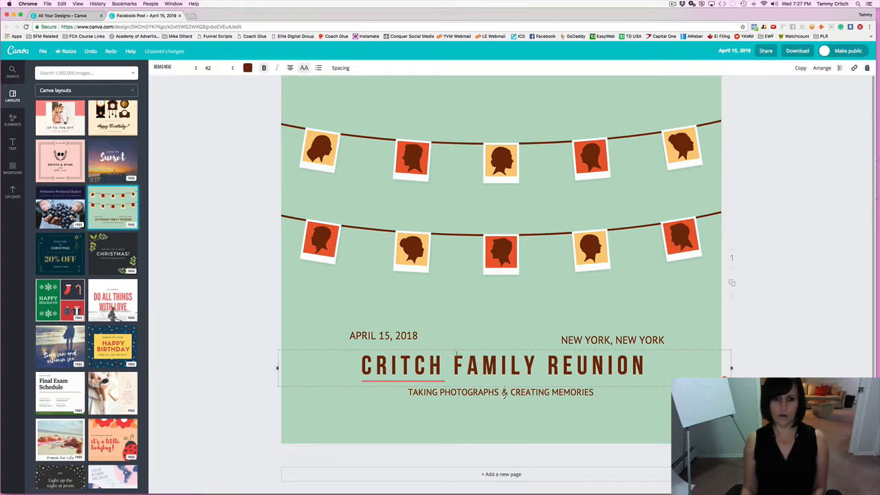
{"action": "key", "text": "Left"}
{"action": "key", "text": "Left"}
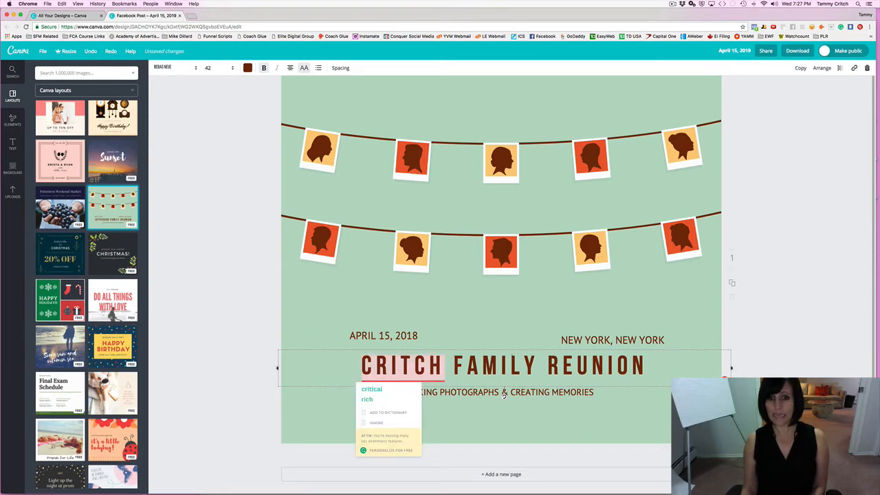
{"action": "left_click", "coordinate": [218, 309]}
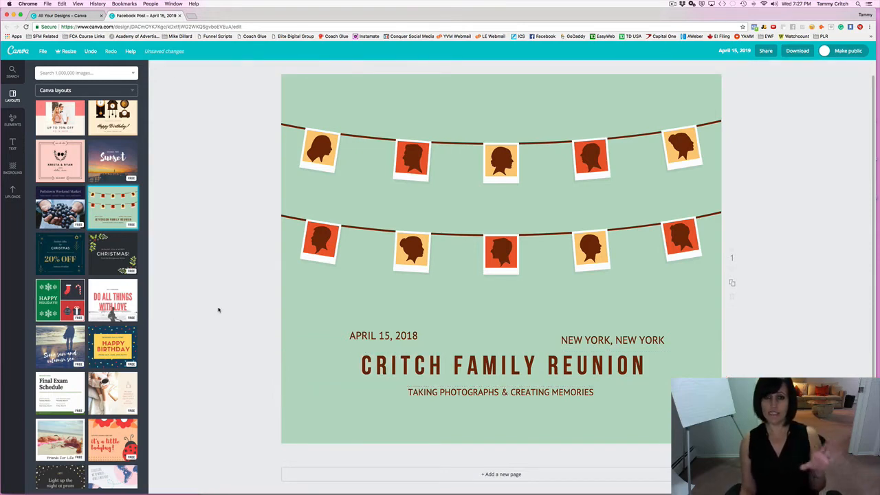
Select the CRITCH FAMILY REUNION title and show its text colour palette.
{"action": "left_click", "coordinate": [464, 363]}
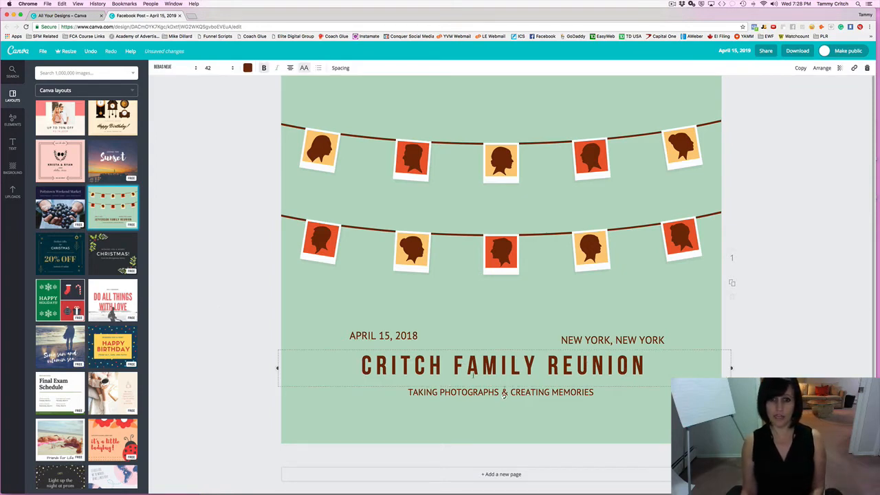
{"action": "double_click", "coordinate": [426, 360]}
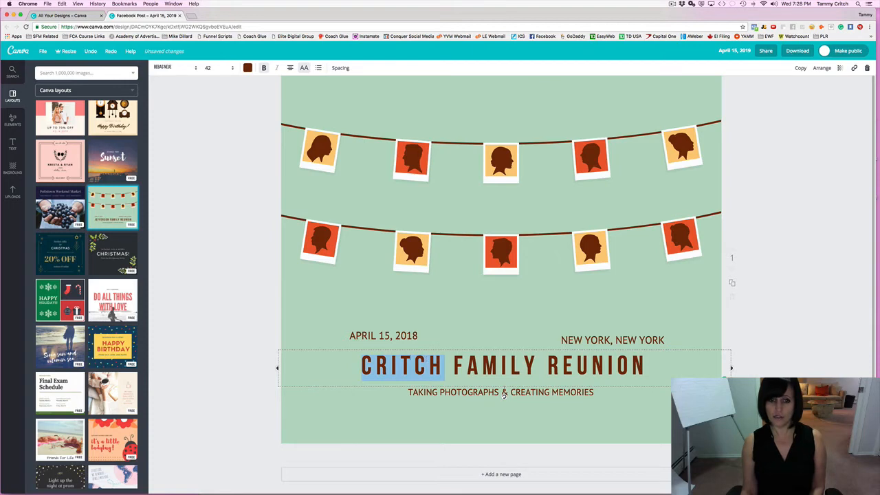
{"action": "left_click", "coordinate": [229, 329]}
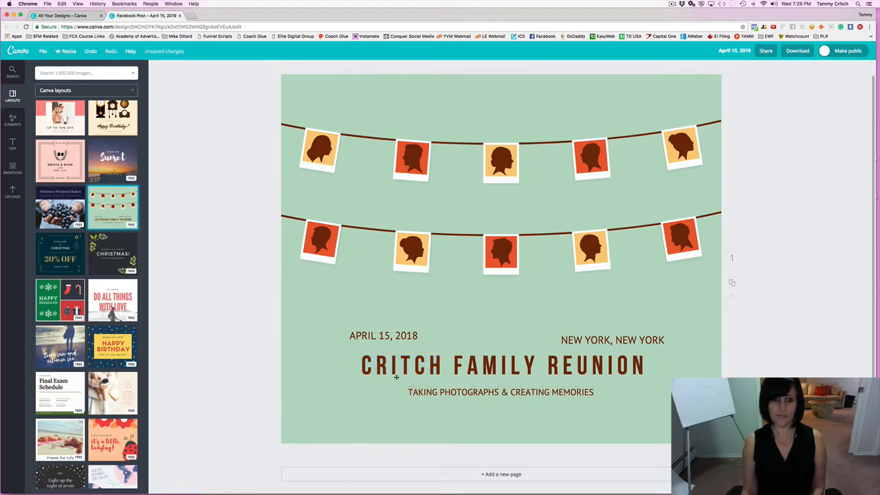
{"action": "left_click", "coordinate": [374, 364]}
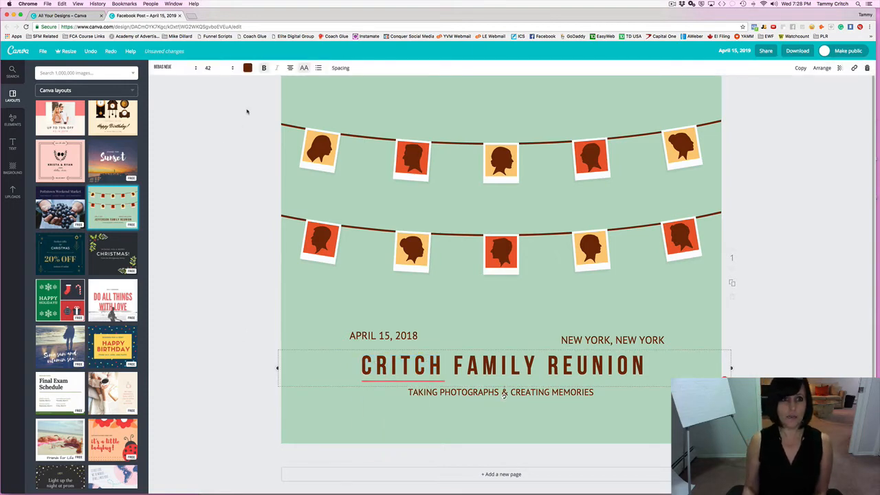
{"action": "left_click", "coordinate": [248, 69]}
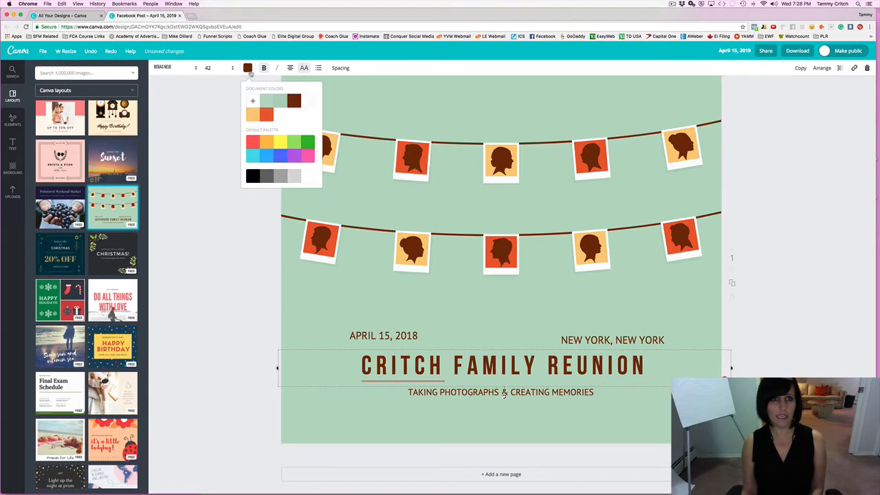
Color the CRITCH FAMILY REUNION headline orange using the Document colors swatch.
{"action": "left_click", "coordinate": [267, 116]}
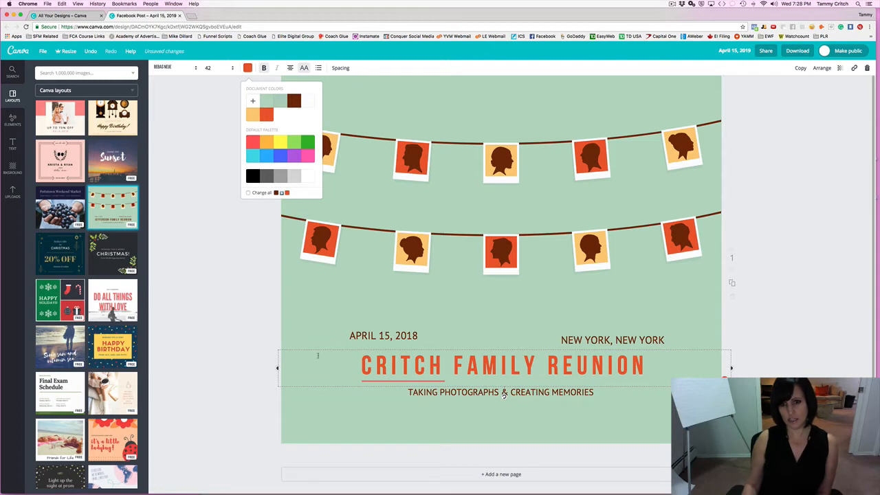
{"action": "key", "text": "super+Right"}
{"action": "key", "text": "shift+Left"}
{"action": "key", "text": "shift+Left"}
{"action": "key", "text": "shift+Left"}
{"action": "key", "text": "shift+Left"}
{"action": "key", "text": "shift+Left"}
{"action": "key", "text": "shift+Left"}
{"action": "key", "text": "shift+Left"}
{"action": "key", "text": "shift+Left"}
{"action": "key", "text": "shift+Left"}
{"action": "key", "text": "shift+Left"}
{"action": "key", "text": "shift+Left"}
{"action": "key", "text": "shift+Left"}
{"action": "key", "text": "shift+Left"}
{"action": "key", "text": "shift+Left"}
{"action": "key", "text": "shift+Left"}
{"action": "key", "text": "shift+Left"}
{"action": "key", "text": "shift+Left"}
{"action": "key", "text": "shift+Left"}
{"action": "key", "text": "shift+Left"}
{"action": "key", "text": "shift+Left"}
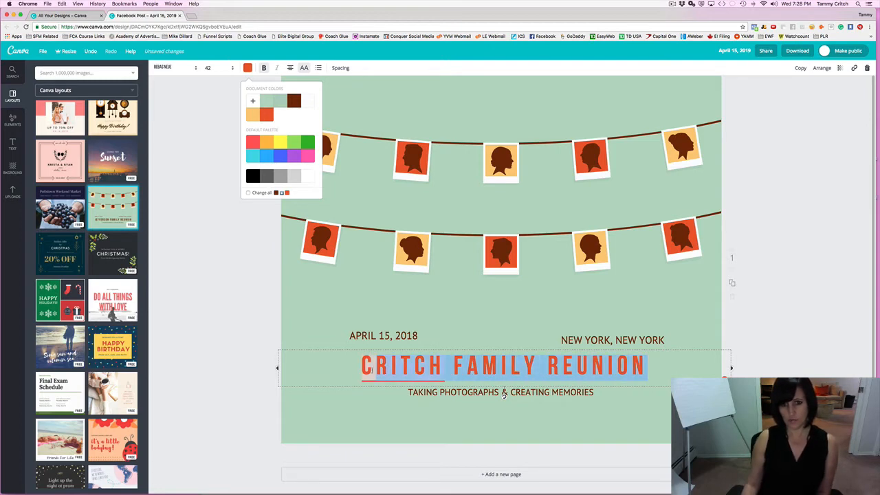
{"action": "left_click", "coordinate": [236, 335]}
{"action": "left_click", "coordinate": [414, 367]}
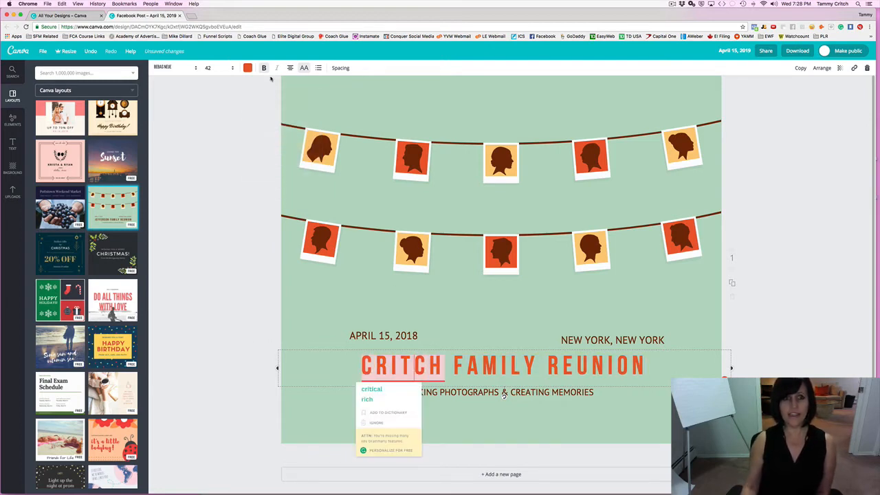
{"action": "left_click", "coordinate": [247, 68]}
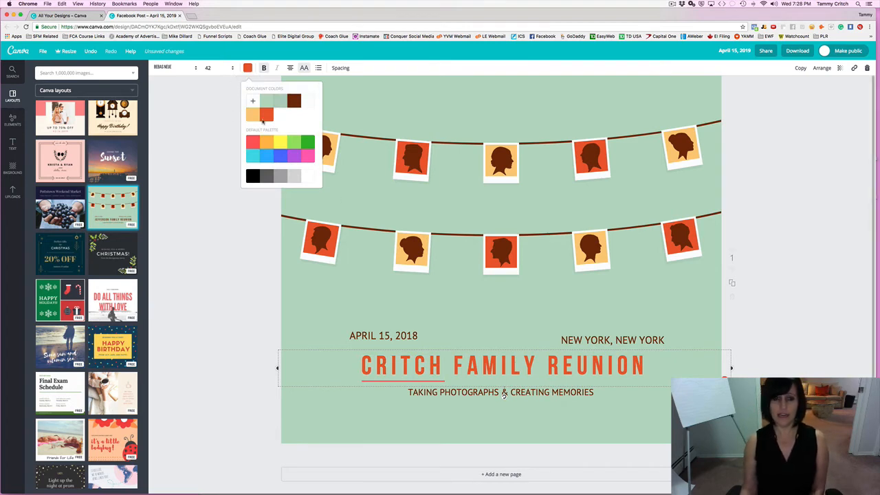
{"action": "left_click", "coordinate": [249, 320]}
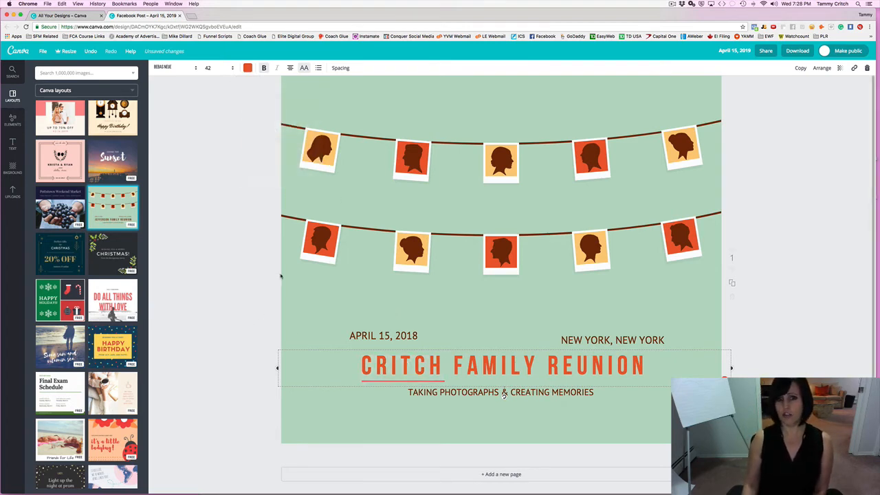
{"action": "left_click", "coordinate": [442, 393]}
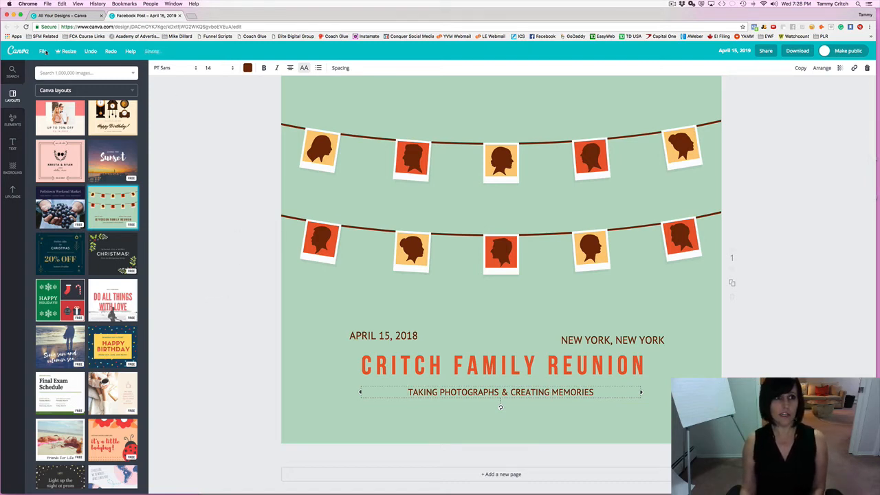
Save the reunion design from the File menu.
{"action": "left_click", "coordinate": [44, 53]}
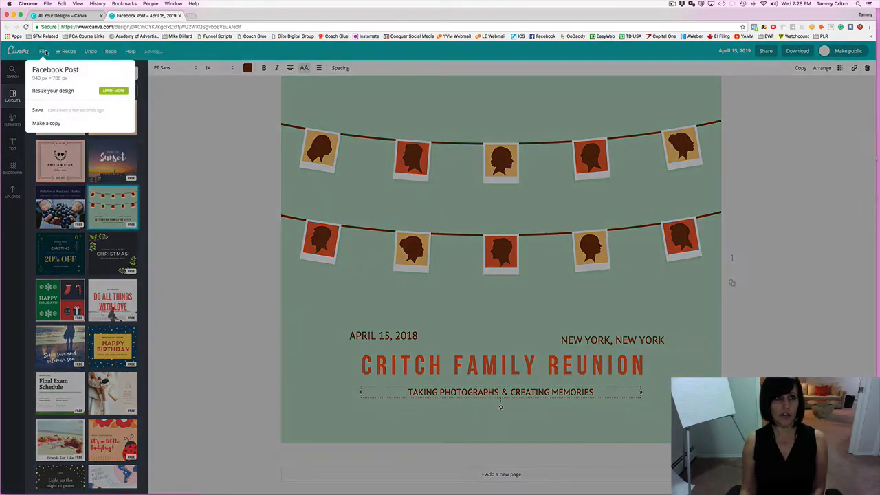
{"action": "left_click", "coordinate": [40, 110]}
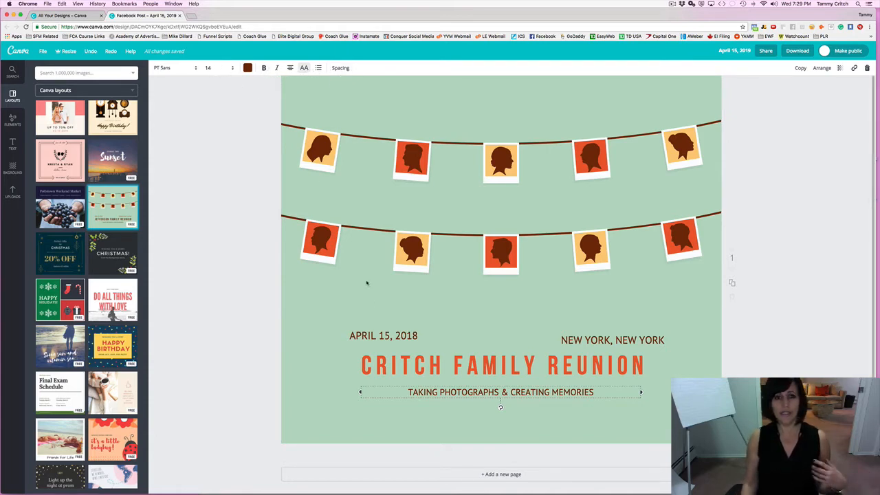
Set the APRIL 15, 2018 date text to font size 32.
{"action": "left_click", "coordinate": [367, 335]}
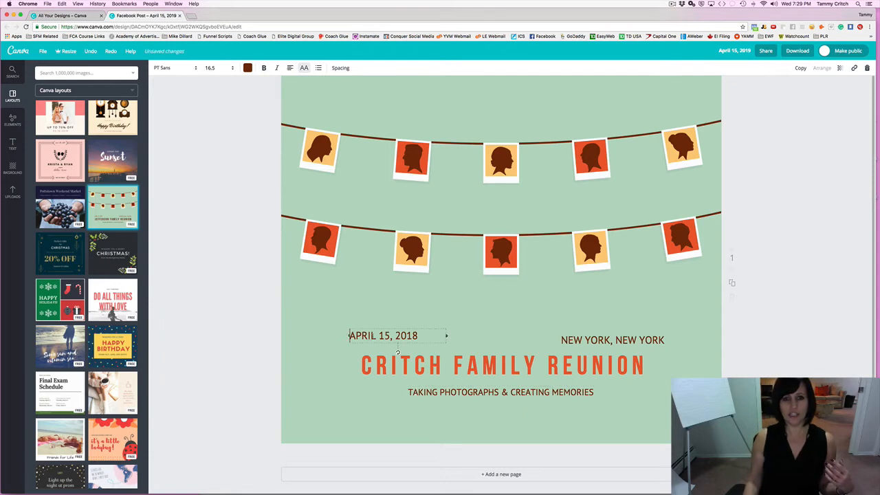
{"action": "left_click", "coordinate": [214, 68]}
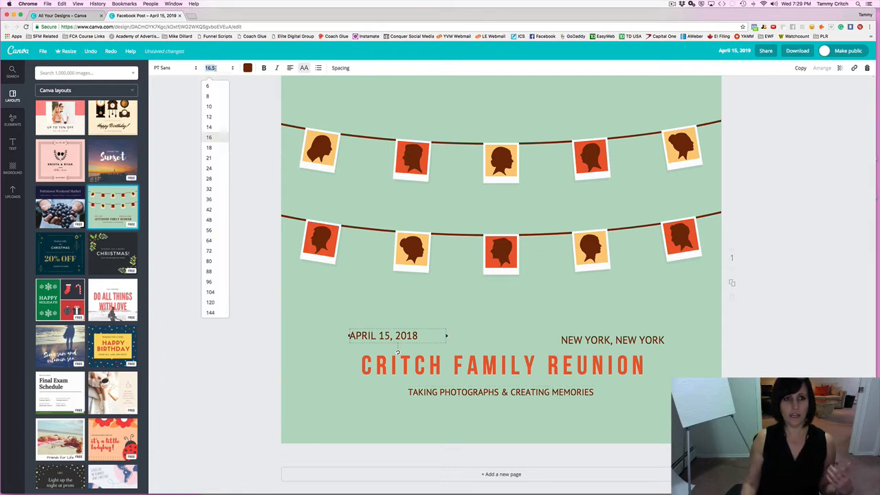
{"action": "left_click", "coordinate": [209, 189]}
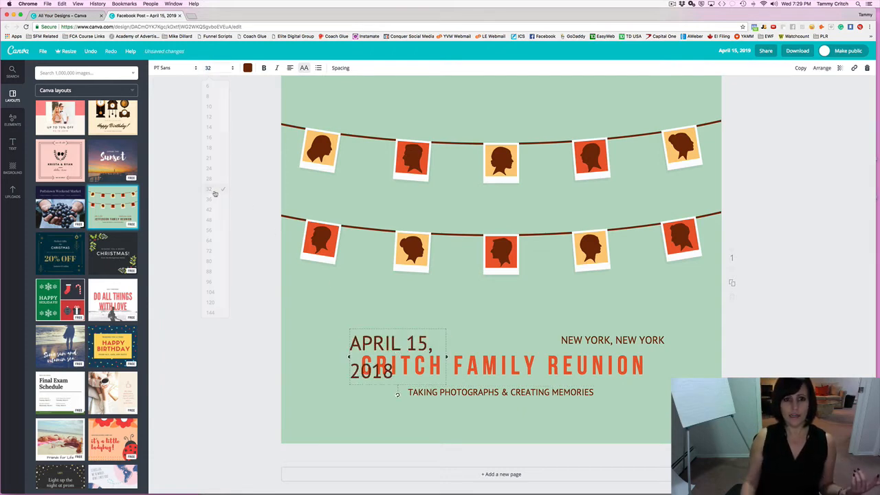
{"action": "left_click", "coordinate": [251, 258]}
Resize and shift the date box so APRIL 15, 2018 fits on one line.
{"action": "left_click", "coordinate": [354, 356]}
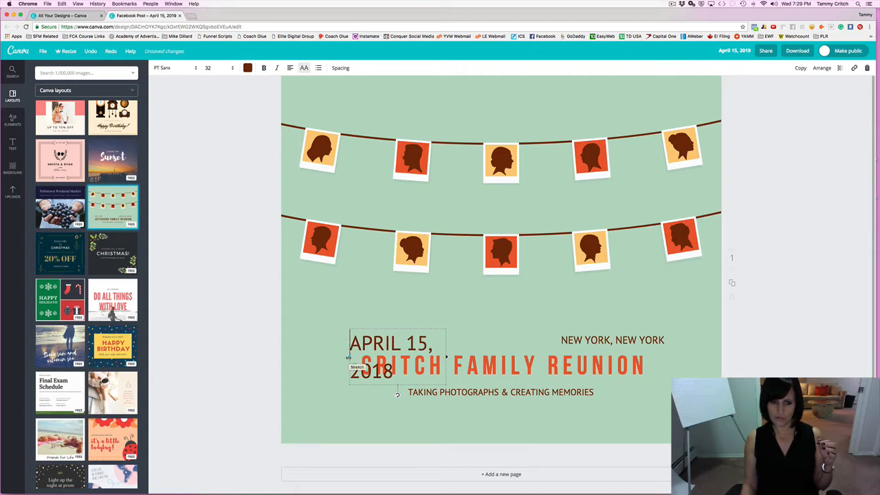
{"action": "left_click_drag", "start_coordinate": [349, 357], "coordinate": [302, 352]}
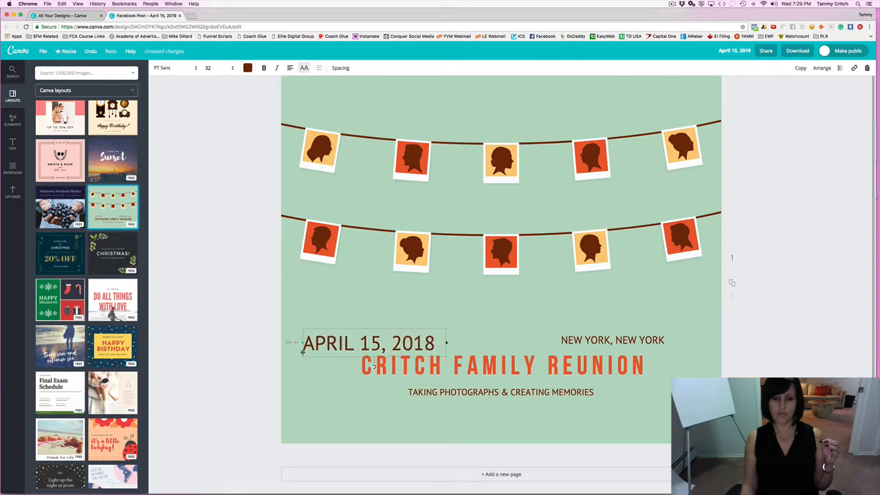
{"action": "left_click", "coordinate": [234, 320]}
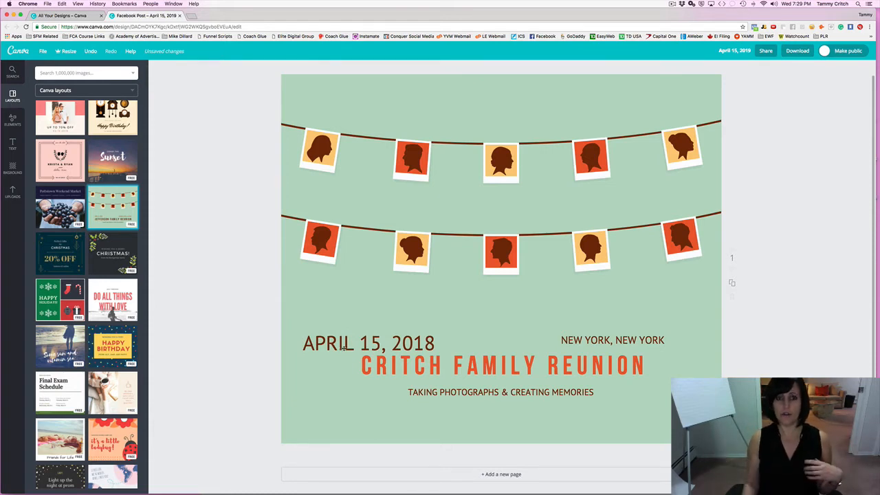
{"action": "left_click_drag", "start_coordinate": [333, 343], "coordinate": [391, 338]}
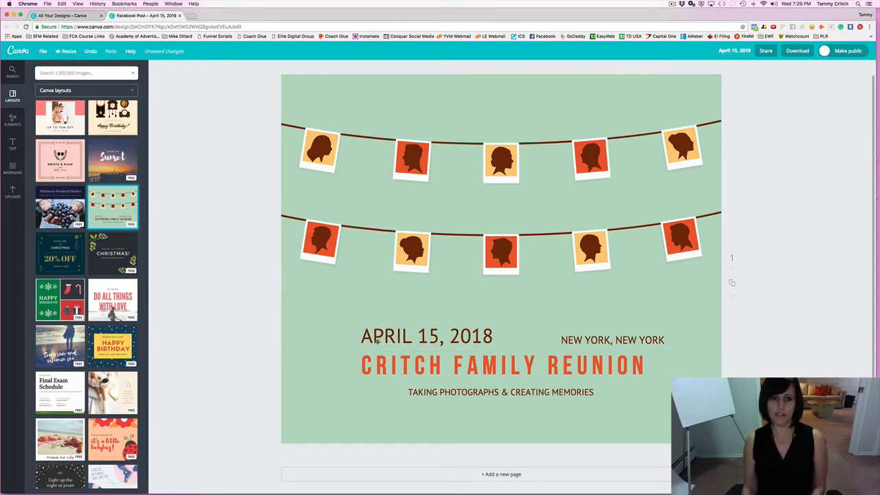
{"action": "left_click", "coordinate": [378, 341]}
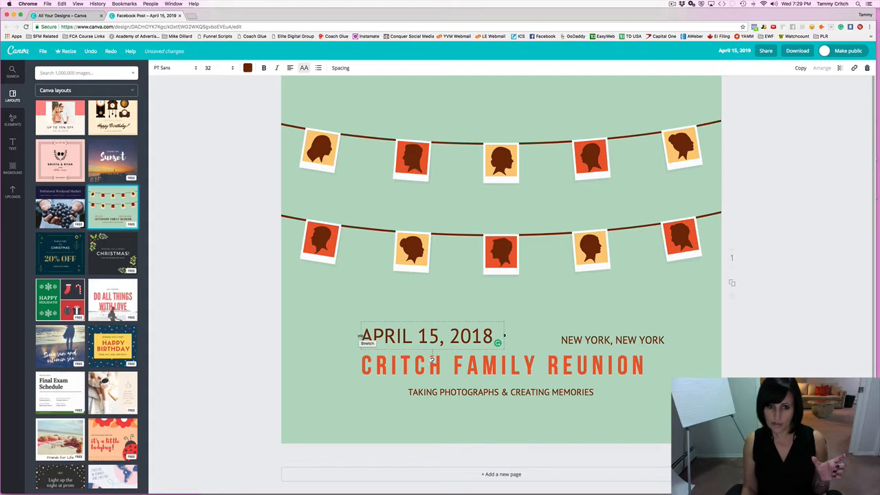
{"action": "left_click_drag", "start_coordinate": [359, 336], "coordinate": [327, 335]}
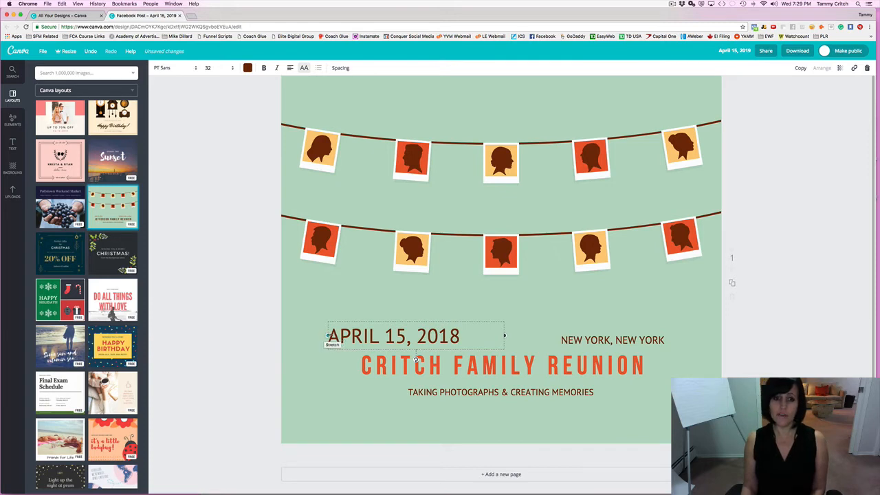
{"action": "left_click_drag", "start_coordinate": [327, 335], "coordinate": [363, 335]}
Place the date beside NEW YORK, NEW YORK, aligned with the headline's left end.
{"action": "left_click", "coordinate": [277, 322]}
{"action": "left_click", "coordinate": [398, 332]}
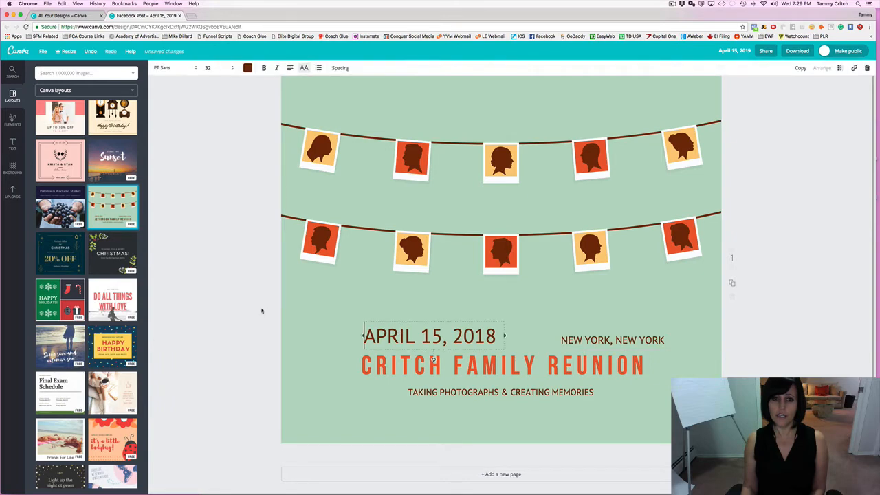
{"action": "left_click", "coordinate": [262, 310]}
{"action": "left_click_drag", "start_coordinate": [394, 337], "coordinate": [368, 304]}
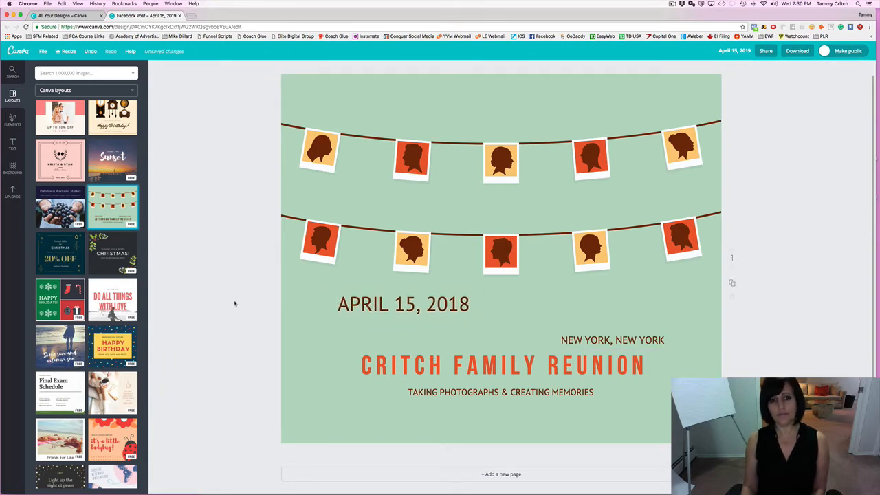
{"action": "left_click_drag", "start_coordinate": [392, 305], "coordinate": [418, 334]}
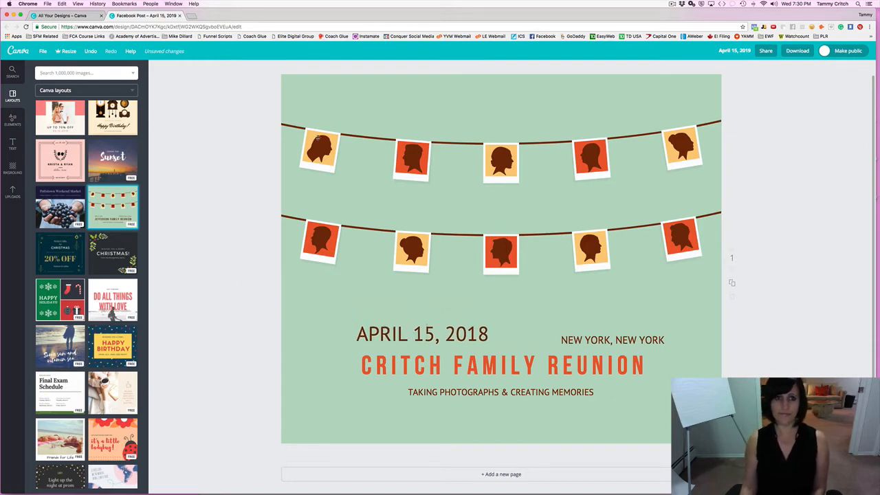
Try the Epic and Drama filters on the green page background.
{"action": "left_click", "coordinate": [622, 88]}
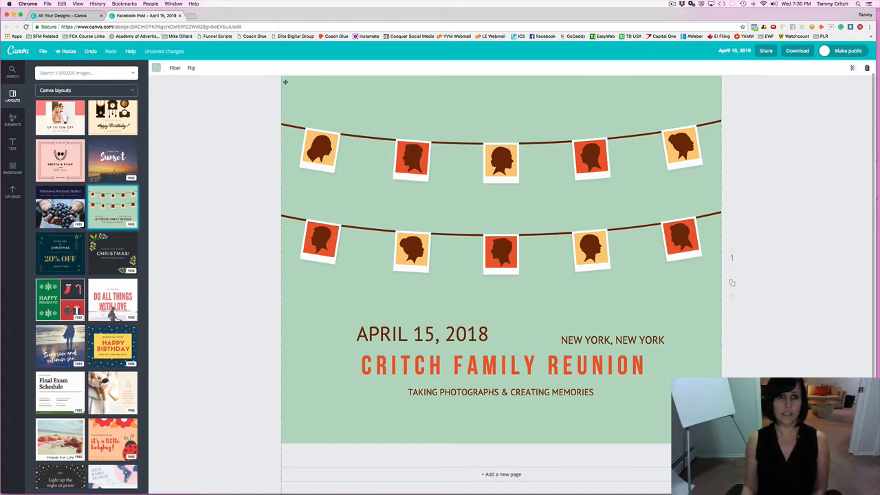
{"action": "left_click", "coordinate": [175, 69]}
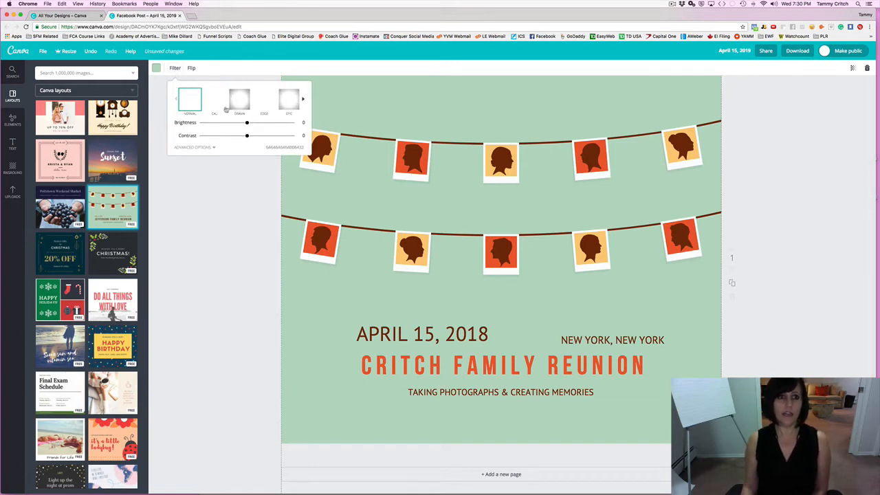
{"action": "left_click", "coordinate": [287, 102]}
{"action": "left_click", "coordinate": [239, 100]}
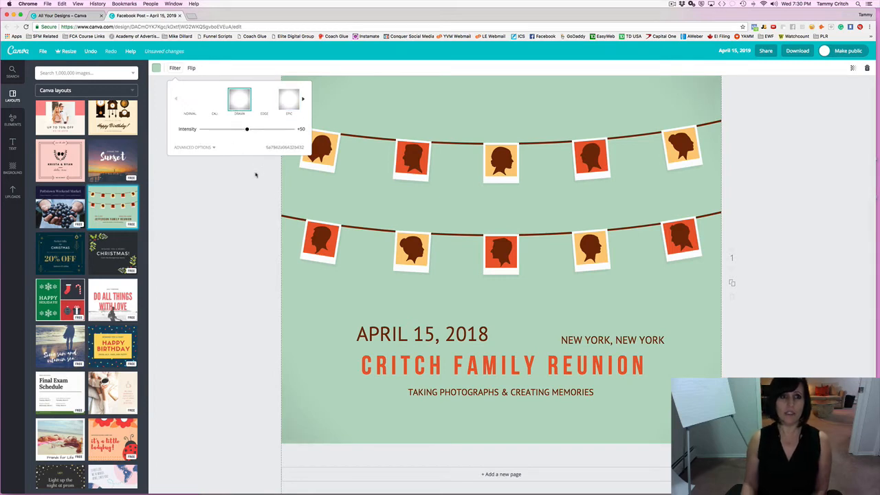
{"action": "left_click", "coordinate": [235, 196]}
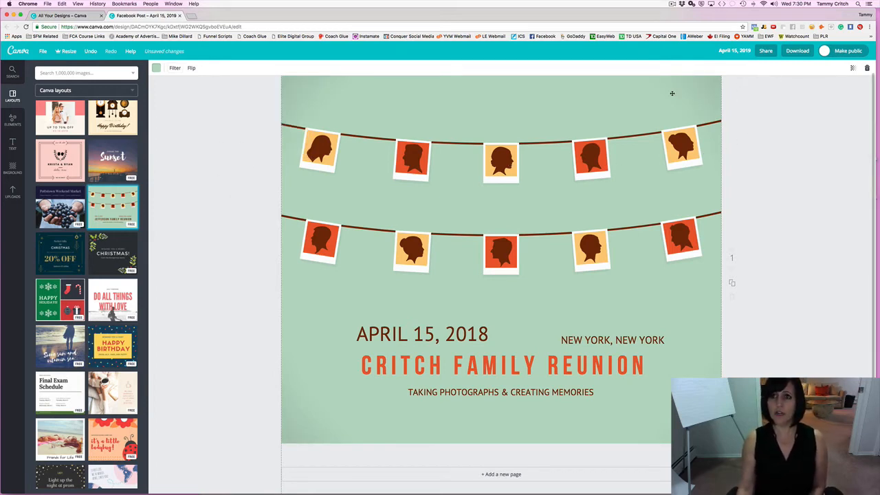
Set the green background's transparency to about 71.
{"action": "left_click", "coordinate": [852, 68]}
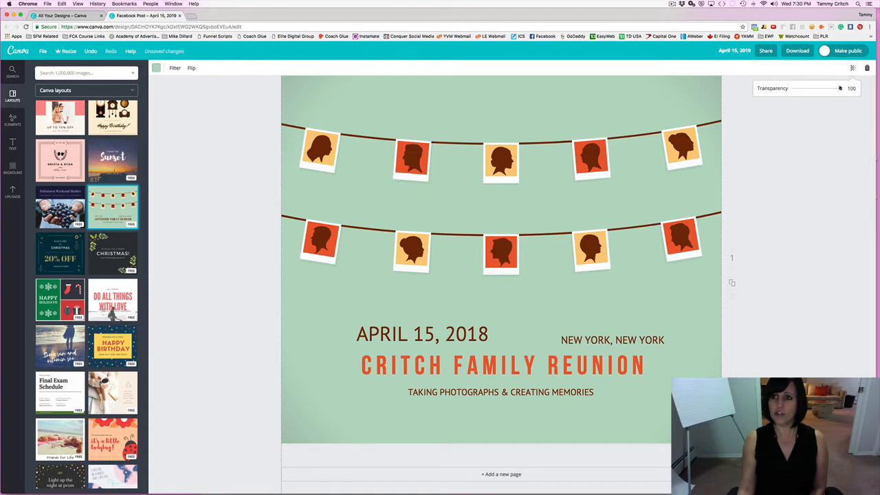
{"action": "mouse_move", "coordinate": [839, 88]}
{"action": "left_mouse_down"}
{"action": "mouse_move", "coordinate": [805, 88]}
{"action": "mouse_move", "coordinate": [838, 88]}
{"action": "left_mouse_up"}
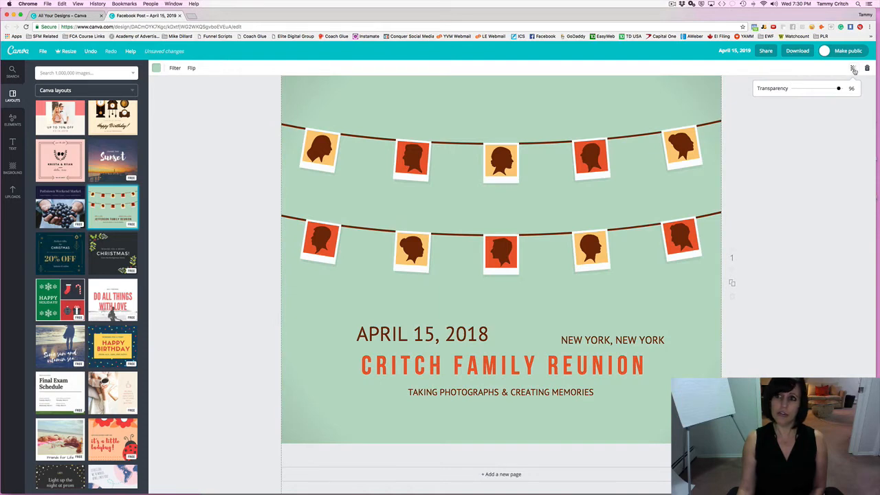
{"action": "mouse_move", "coordinate": [839, 90]}
{"action": "left_mouse_down"}
{"action": "mouse_move", "coordinate": [793, 90]}
{"action": "mouse_move", "coordinate": [827, 89]}
{"action": "left_mouse_up"}
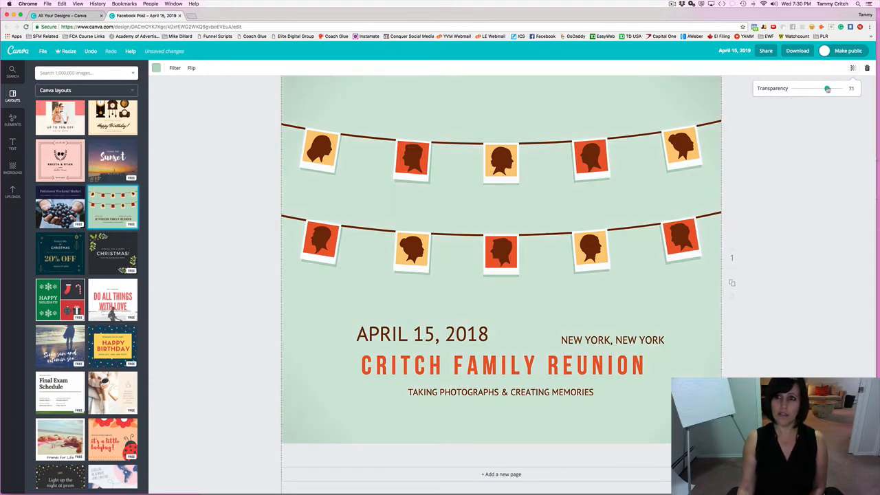
{"action": "left_click", "coordinate": [796, 110]}
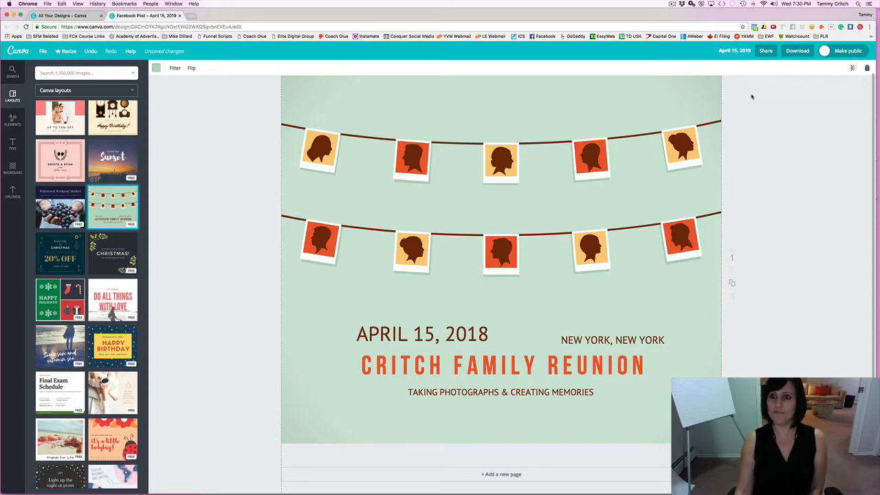
Fade the top-right bunting photo to transparency 62 and bring up its link box.
{"action": "left_click", "coordinate": [677, 144]}
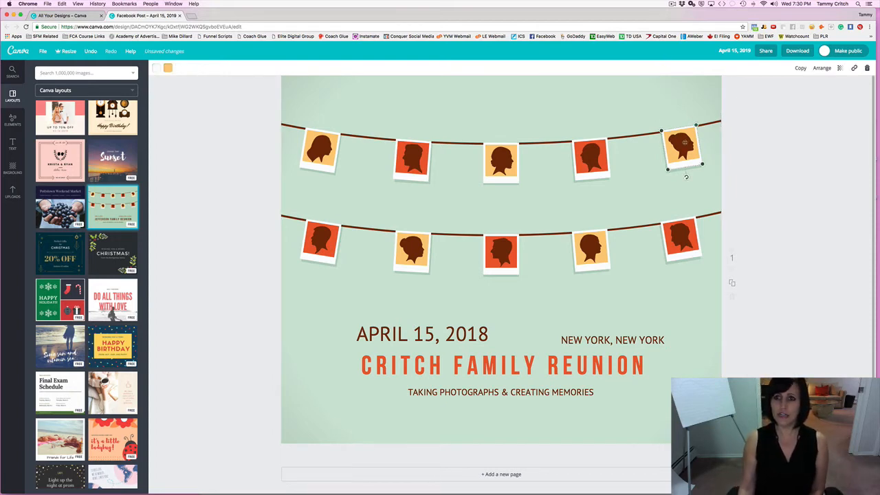
{"action": "left_click", "coordinate": [839, 67]}
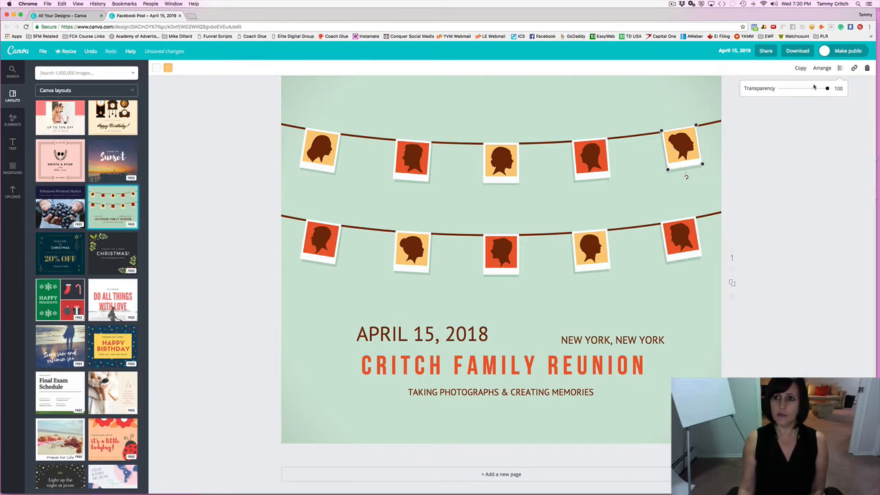
{"action": "left_click_drag", "start_coordinate": [828, 88], "coordinate": [808, 88]}
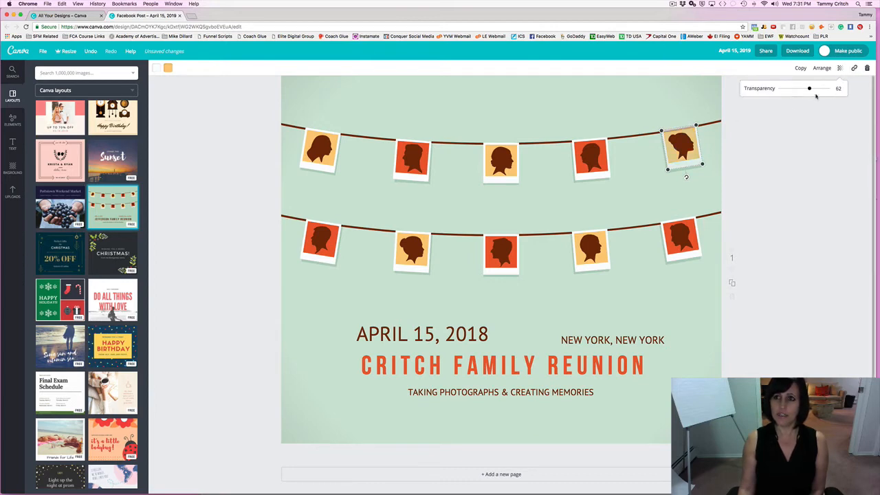
{"action": "left_click", "coordinate": [779, 113]}
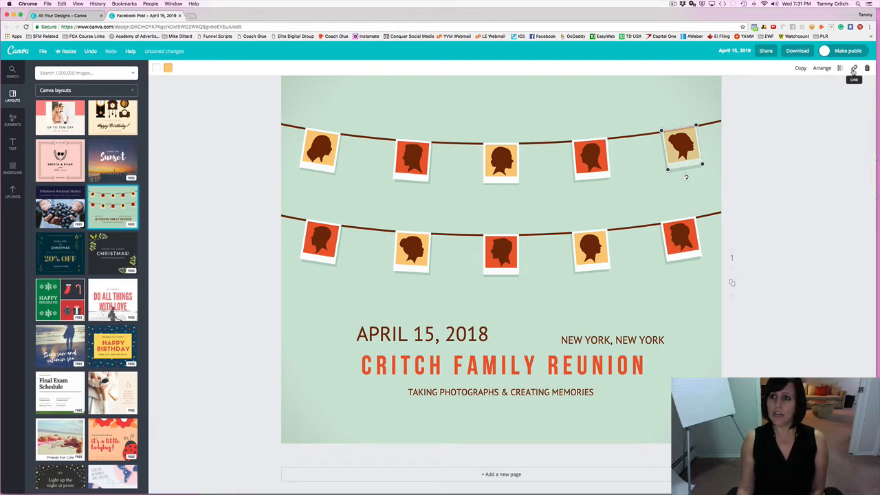
{"action": "left_click", "coordinate": [853, 69]}
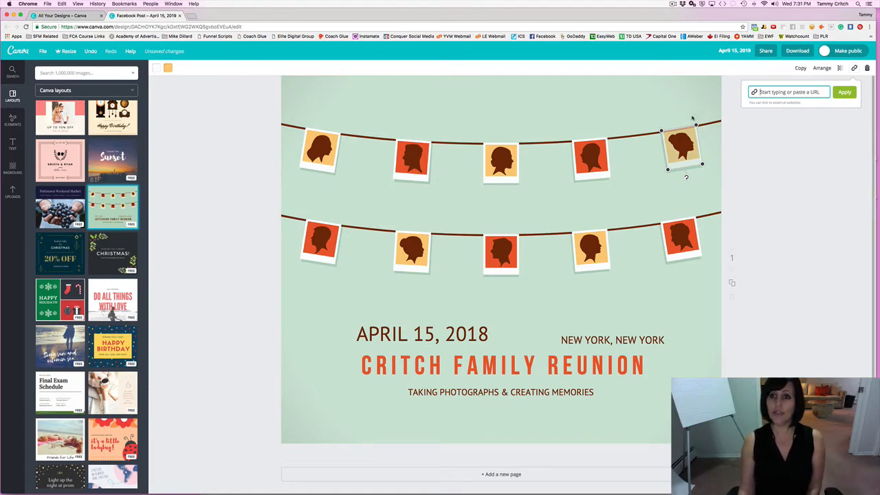
Open a link for the tagline, type and erase 'lapt', then close without linking.
{"action": "left_click", "coordinate": [460, 391]}
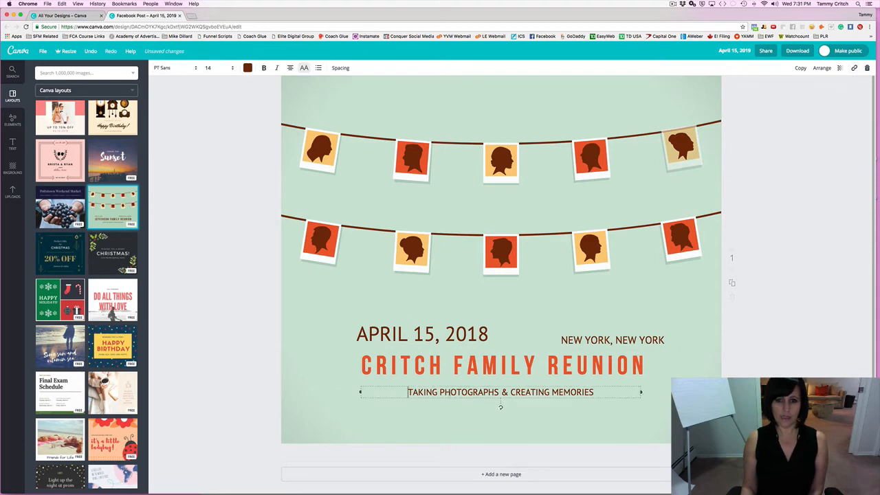
{"action": "left_click", "coordinate": [854, 68]}
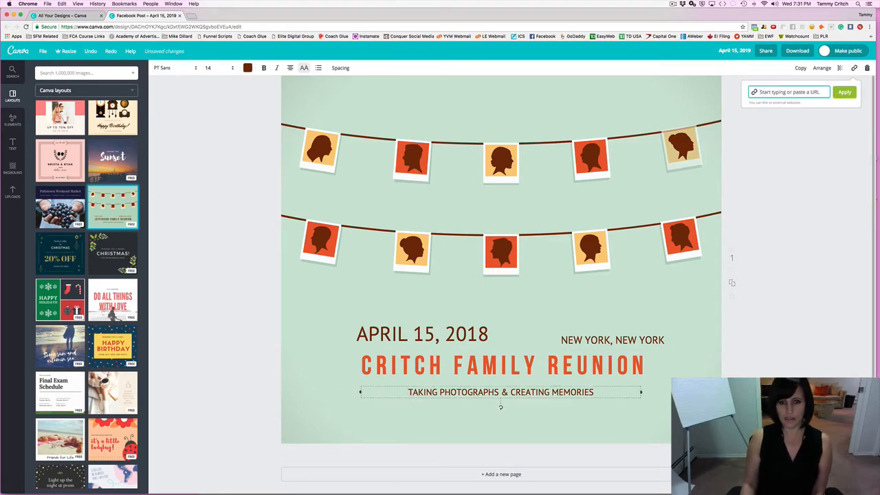
{"action": "left_click_drag", "start_coordinate": [408, 392], "coordinate": [593, 392]}
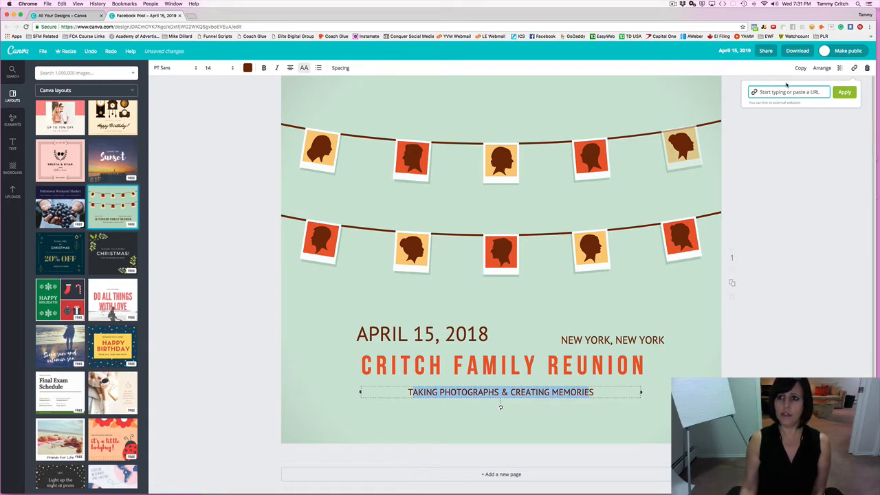
{"action": "left_click", "coordinate": [786, 92]}
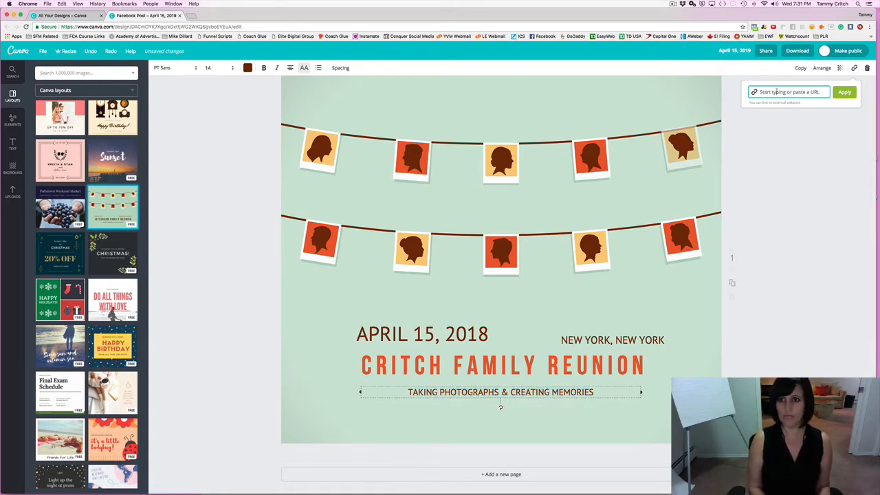
{"action": "type", "text": "lapto"}
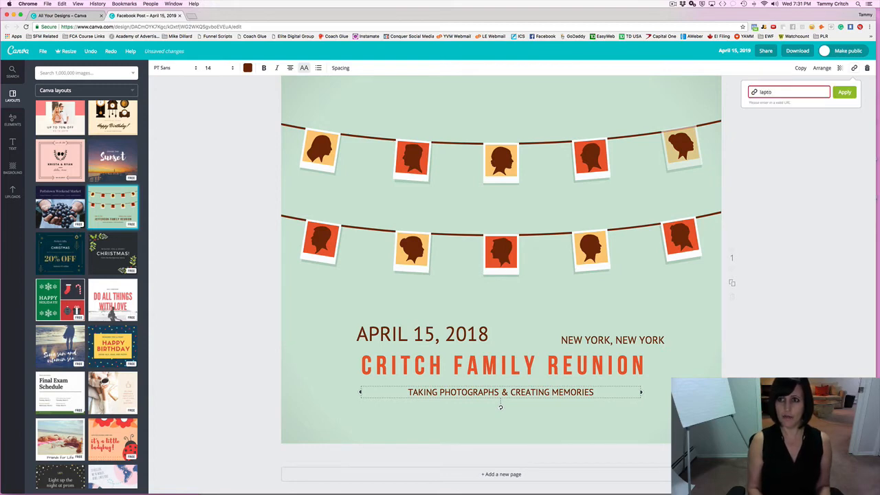
{"action": "key", "text": "BackSpace"}
{"action": "key", "text": "BackSpace"}
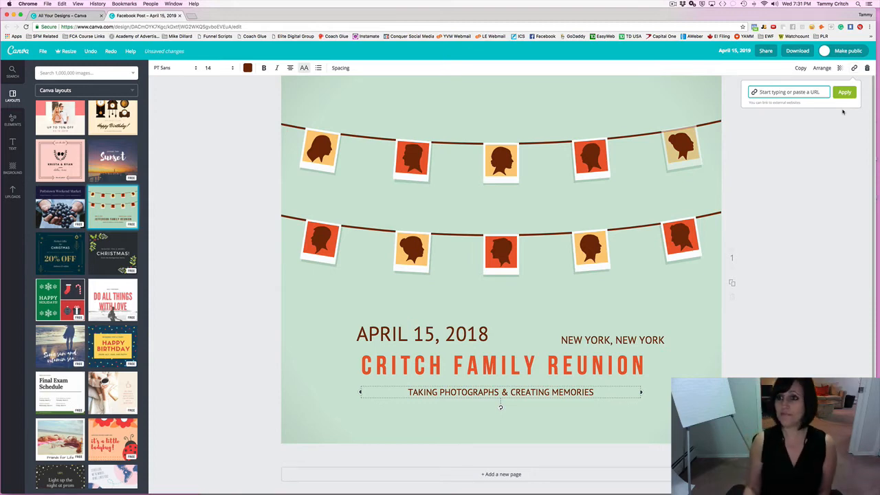
{"action": "left_click", "coordinate": [818, 125]}
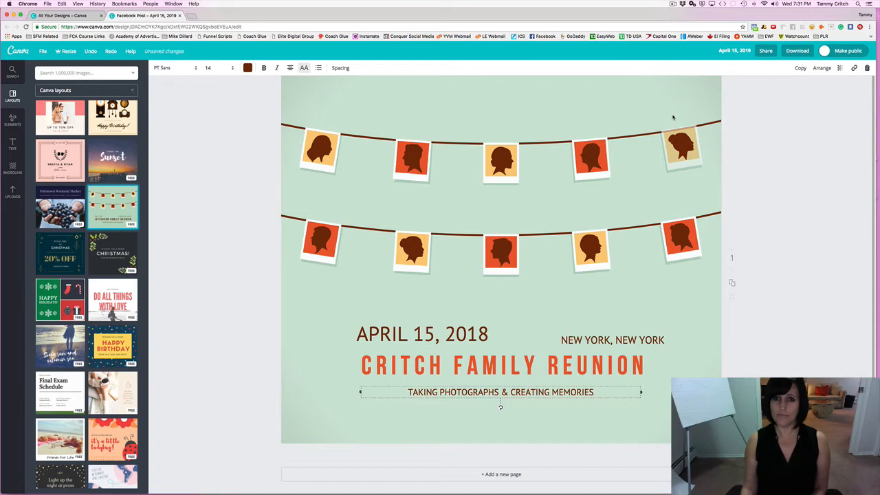
{"action": "left_click", "coordinate": [783, 110]}
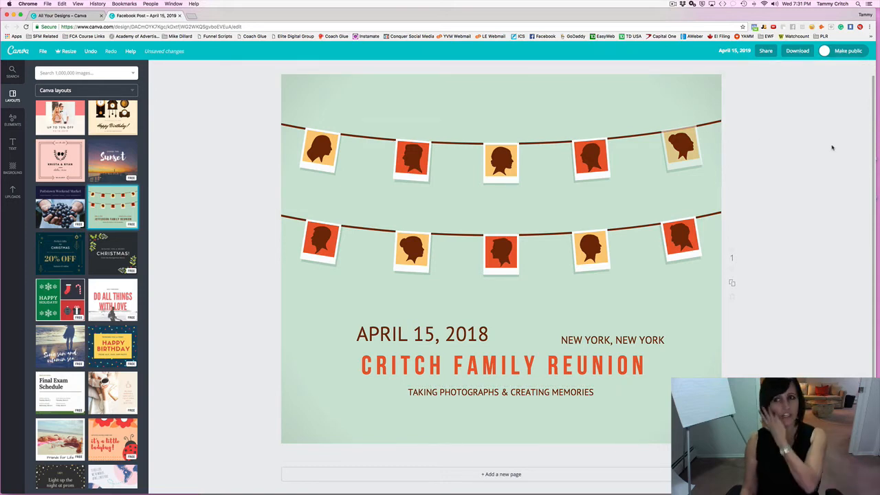
Change the design title from 'April 15, 2019' to 'Family Reunion'.
{"action": "left_click", "coordinate": [730, 51]}
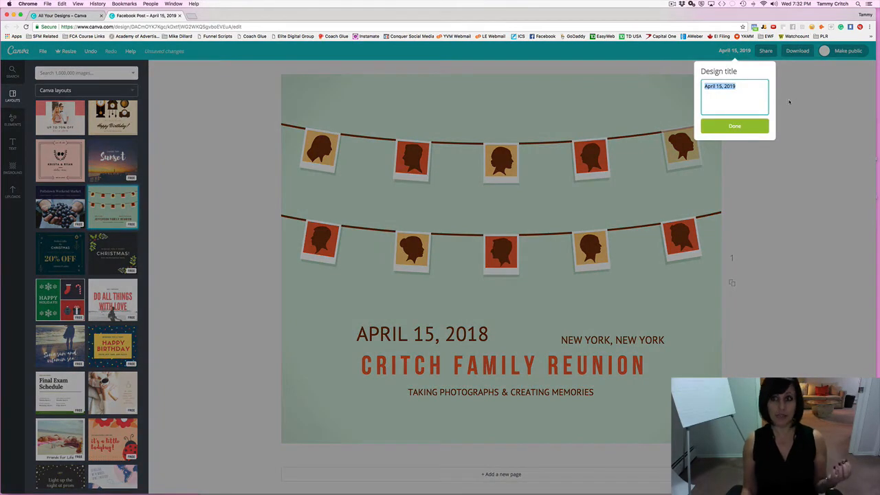
{"action": "left_click", "coordinate": [754, 50]}
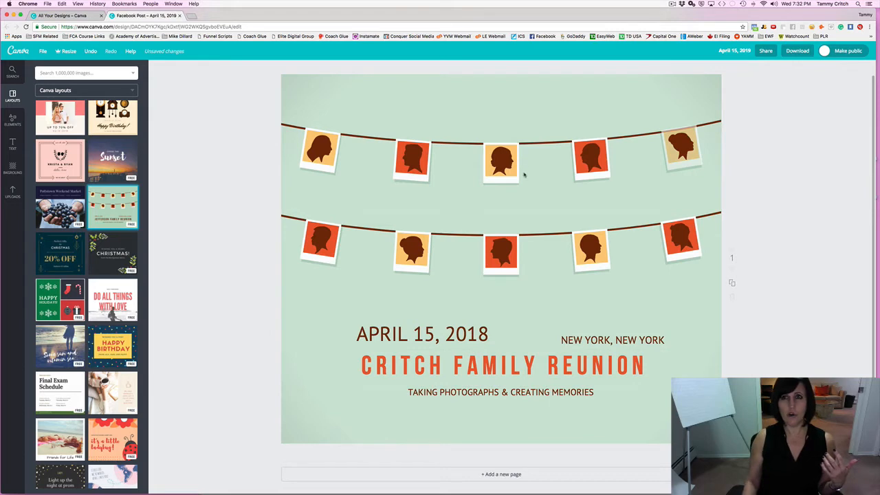
{"action": "left_click", "coordinate": [724, 53]}
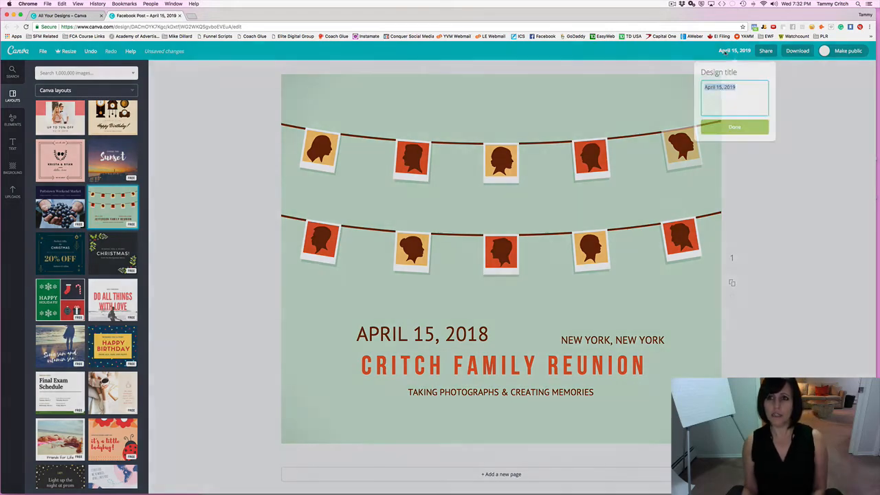
{"action": "type", "text": "R"}
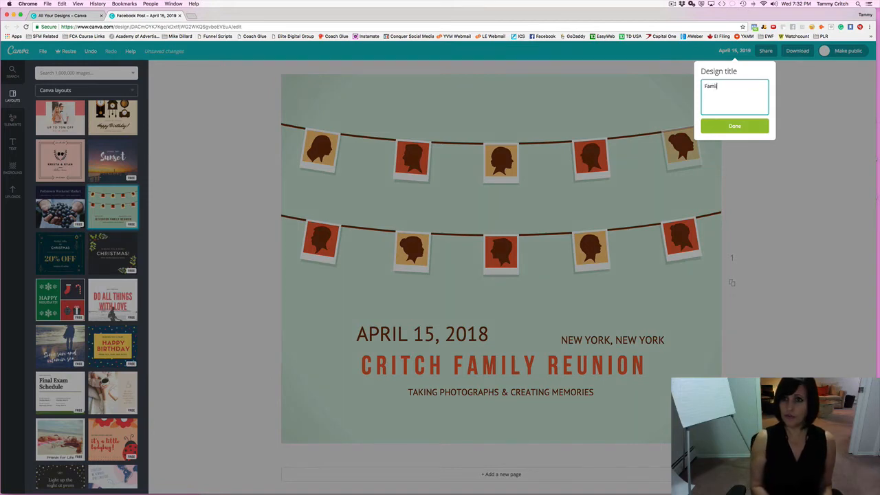
{"action": "key", "text": "BackSpace"}
{"action": "type", "text": "RE"}
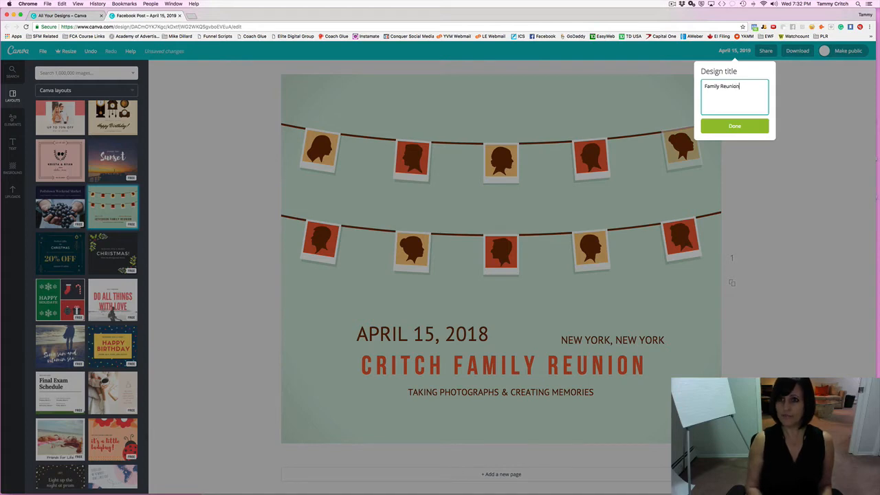
{"action": "left_click", "coordinate": [722, 130]}
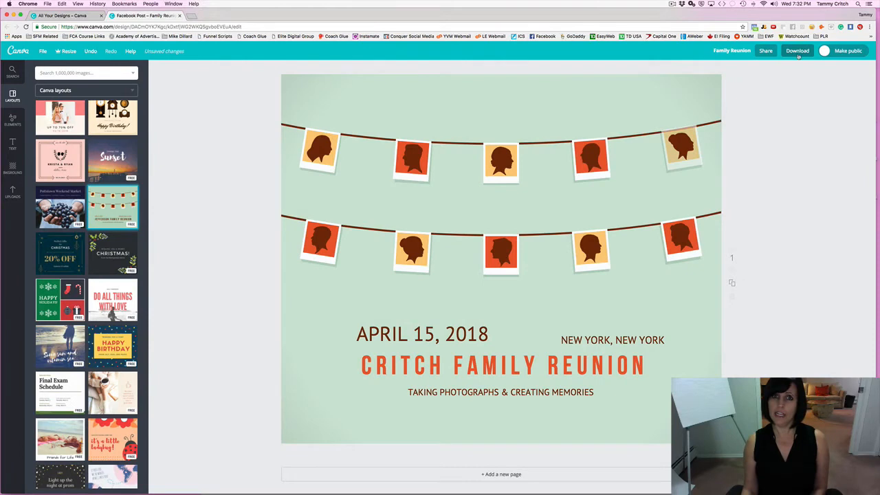
Download the reunion post as a PNG (Recommended) file, Family Reunion.png.
{"action": "left_click", "coordinate": [797, 52]}
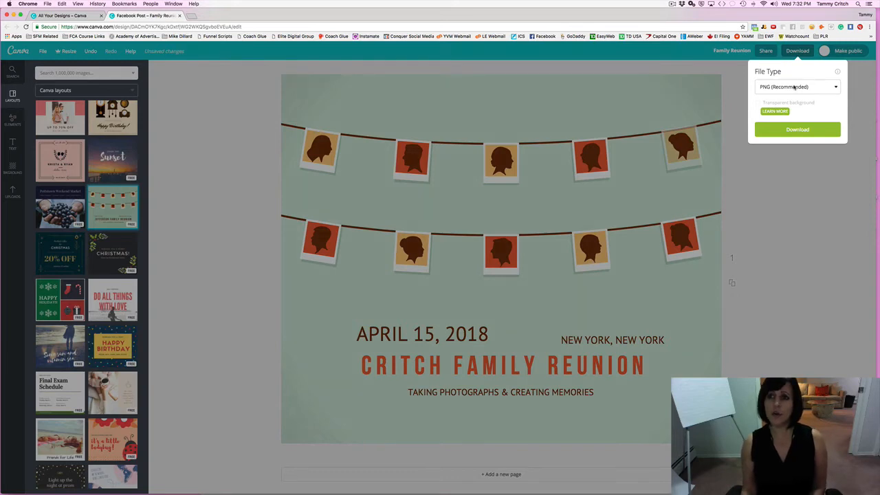
{"action": "left_click", "coordinate": [794, 87]}
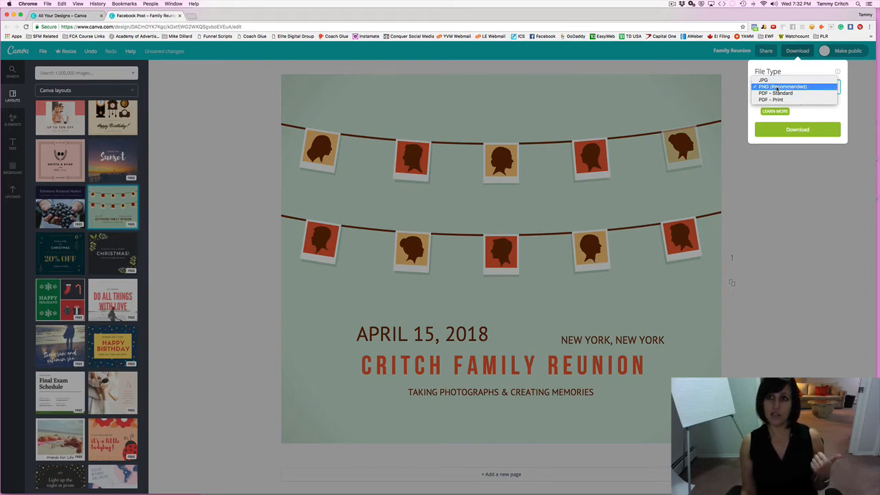
{"action": "left_click", "coordinate": [778, 87]}
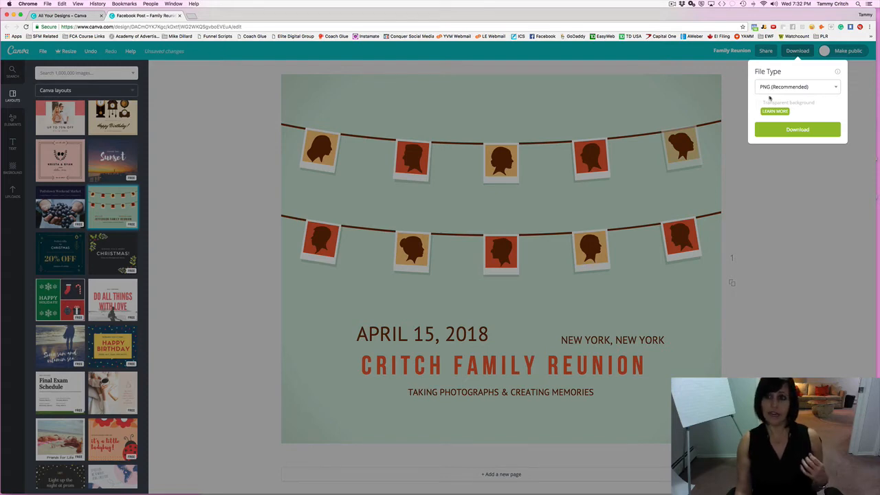
{"action": "left_click", "coordinate": [770, 92]}
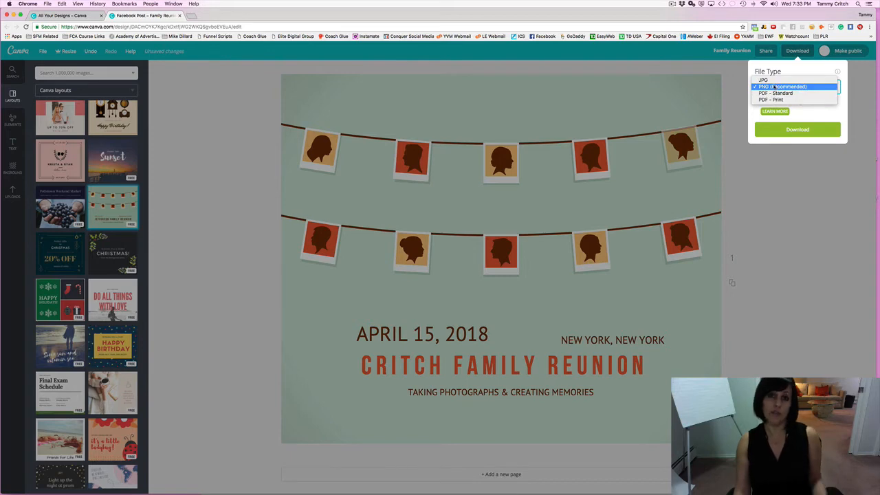
{"action": "left_click", "coordinate": [775, 86]}
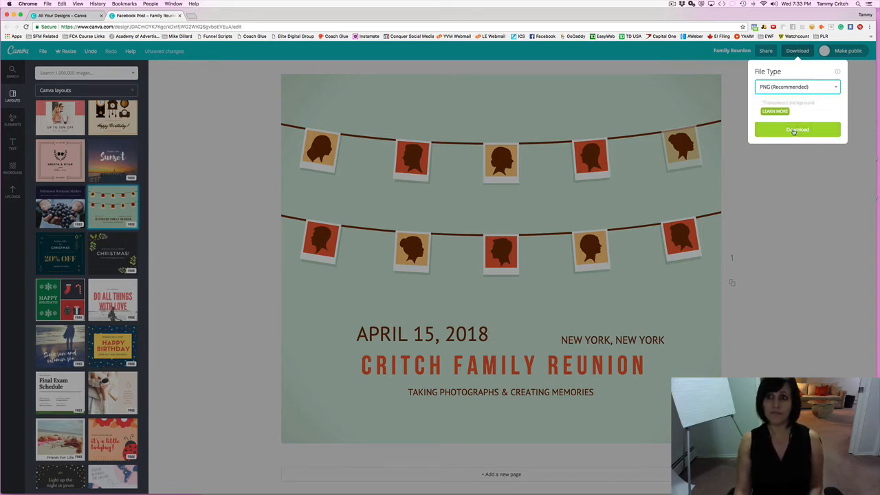
{"action": "left_click", "coordinate": [794, 131]}
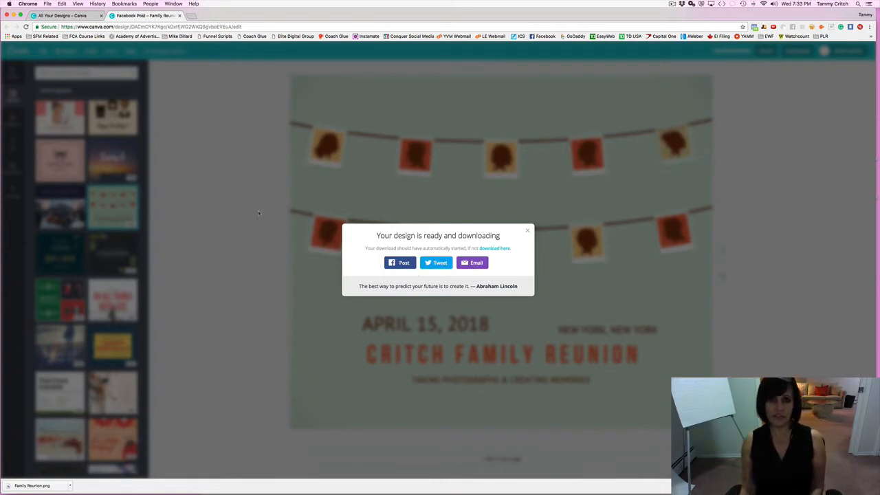
{"action": "left_click", "coordinate": [527, 233]}
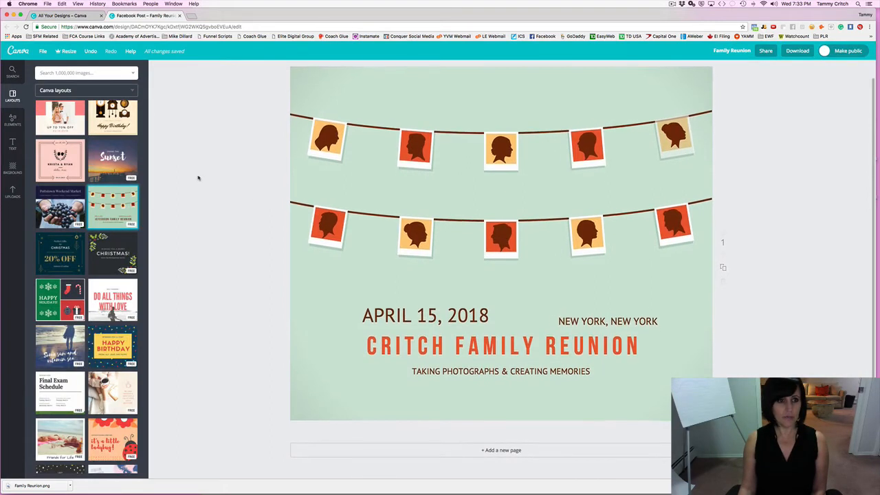
{"action": "scroll", "coordinate": [198, 178], "scroll_direction": "down", "scroll_amount": 3}
{"action": "scroll", "coordinate": [198, 178], "scroll_direction": "up", "scroll_amount": 3}
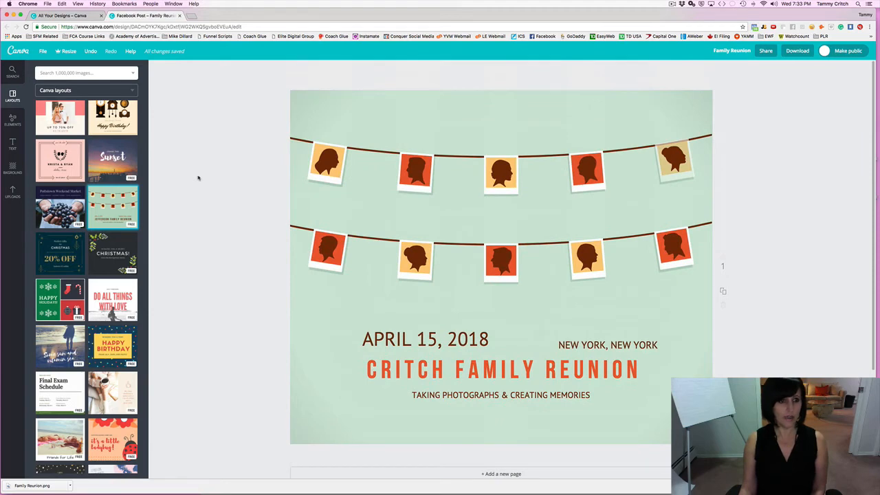
{"action": "scroll", "coordinate": [86, 275], "scroll_direction": "up", "scroll_amount": 8}
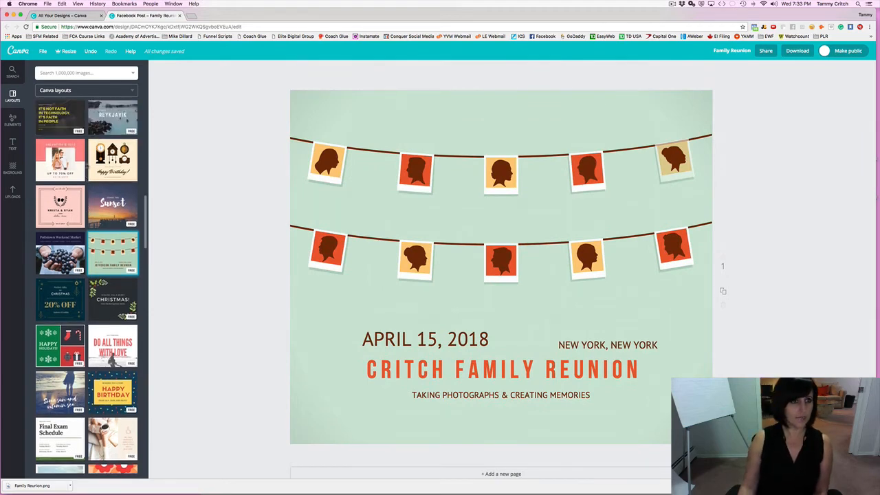
{"action": "scroll", "coordinate": [87, 167], "scroll_direction": "up", "scroll_amount": 10}
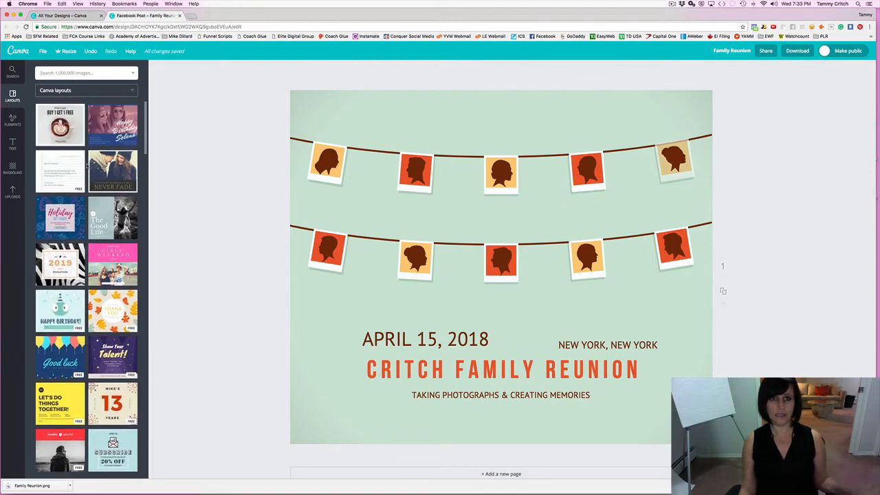
{"action": "scroll", "coordinate": [88, 166], "scroll_direction": "down", "scroll_amount": 3}
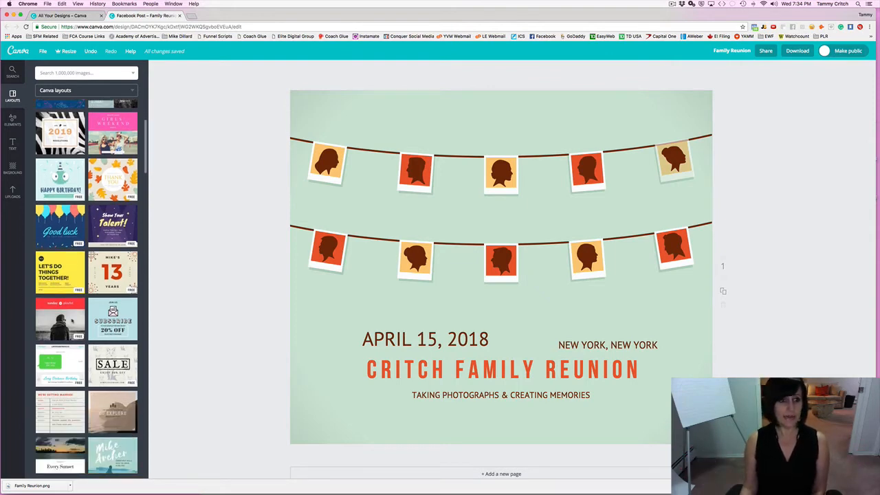
{"action": "scroll", "coordinate": [80, 323], "scroll_direction": "down", "scroll_amount": 6}
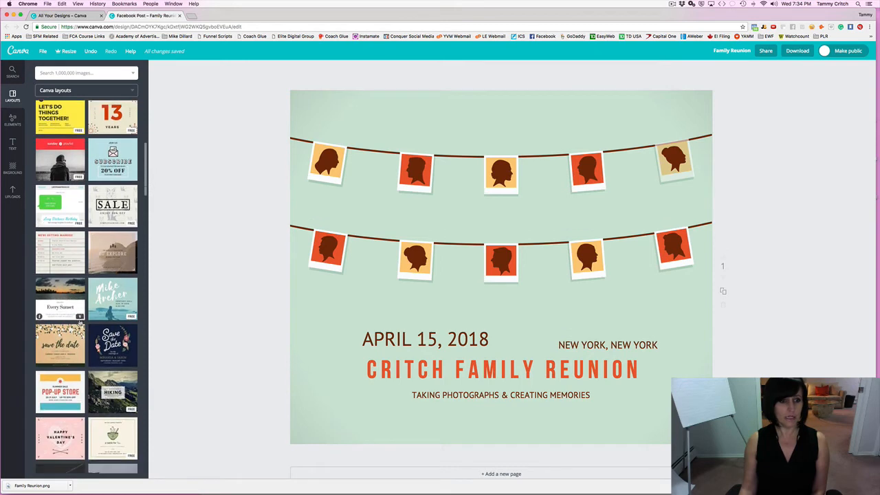
{"action": "scroll", "coordinate": [80, 322], "scroll_direction": "down", "scroll_amount": 4}
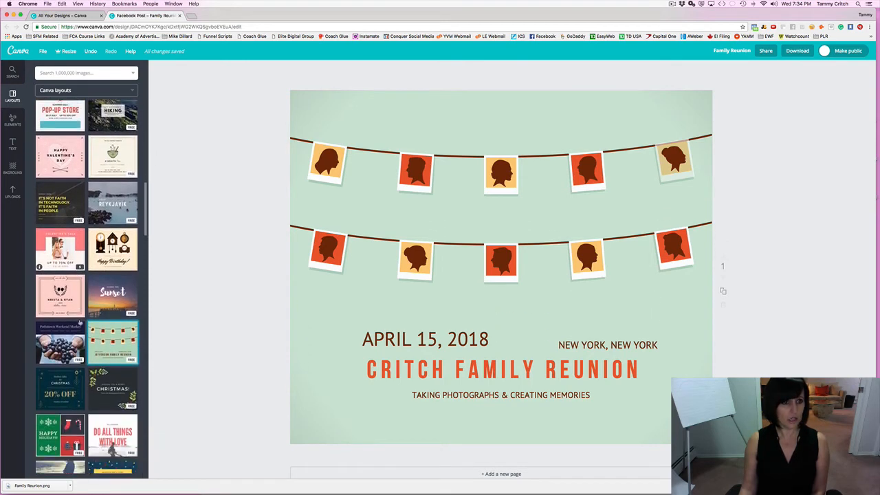
{"action": "scroll", "coordinate": [80, 323], "scroll_direction": "down", "scroll_amount": 5}
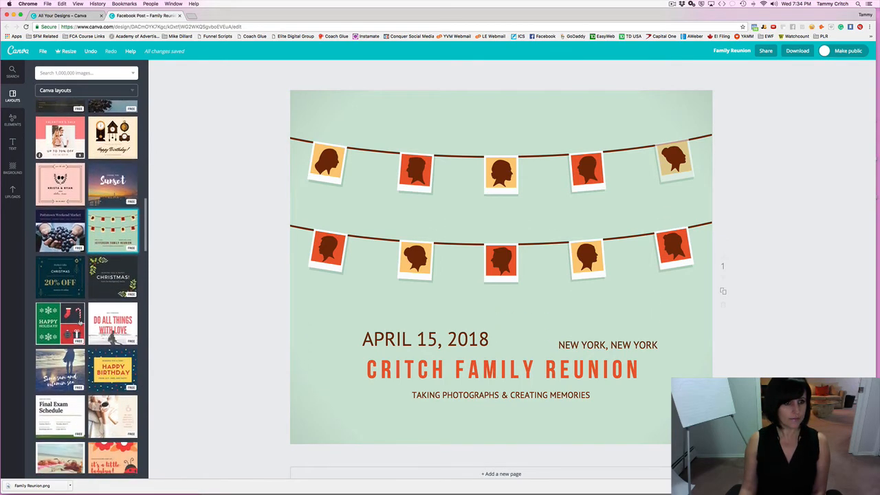
{"action": "scroll", "coordinate": [79, 322], "scroll_direction": "down", "scroll_amount": 5}
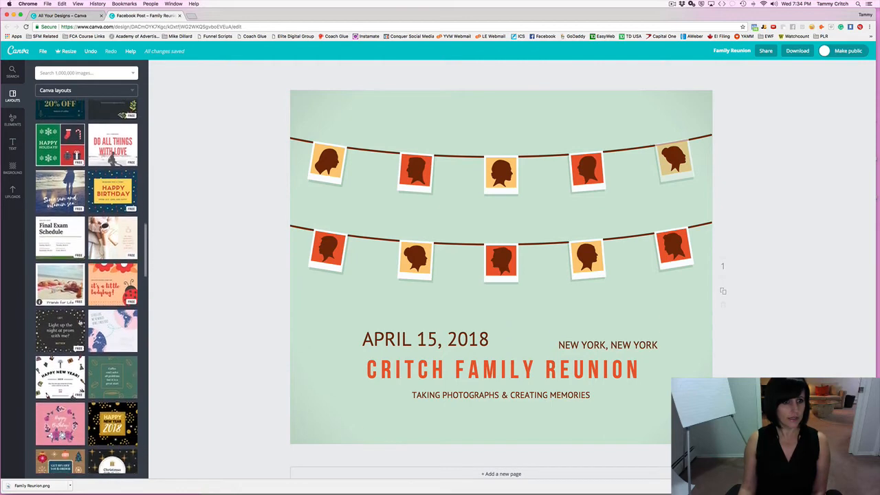
{"action": "scroll", "coordinate": [80, 322], "scroll_direction": "down", "scroll_amount": 8}
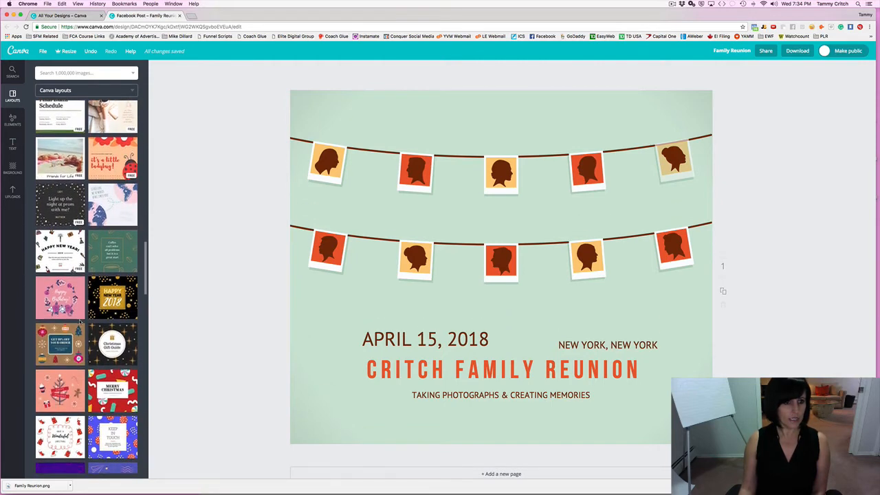
{"action": "scroll", "coordinate": [80, 322], "scroll_direction": "down", "scroll_amount": 4}
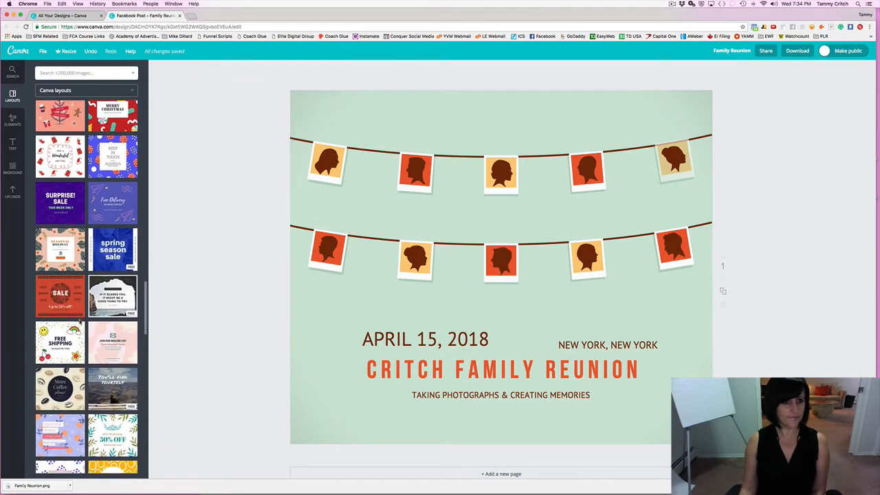
{"action": "scroll", "coordinate": [80, 322], "scroll_direction": "down", "scroll_amount": 1}
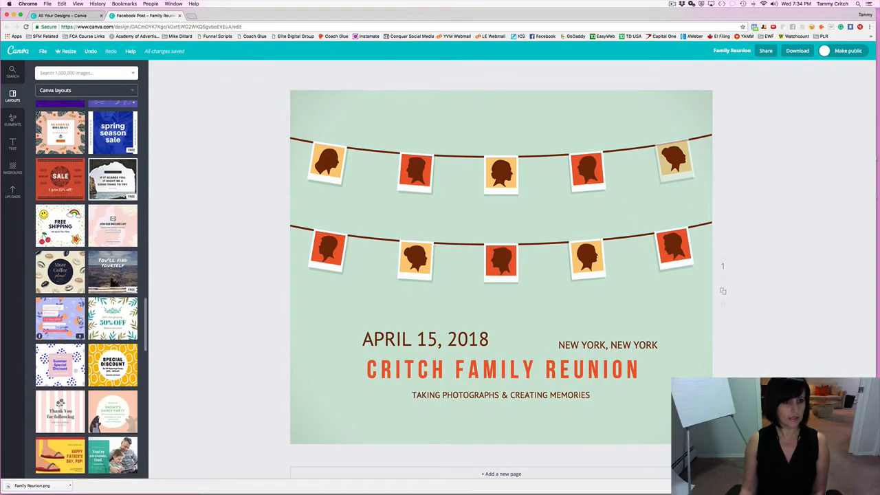
{"action": "scroll", "coordinate": [80, 320], "scroll_direction": "down", "scroll_amount": 3}
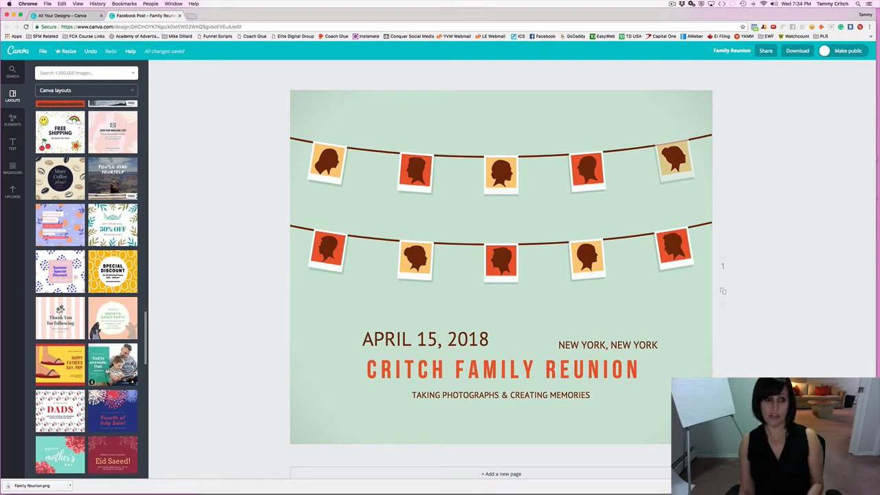
Replace the page with the teal 'You're awesome, Dad.' father-and-son layout.
{"action": "left_click", "coordinate": [107, 371]}
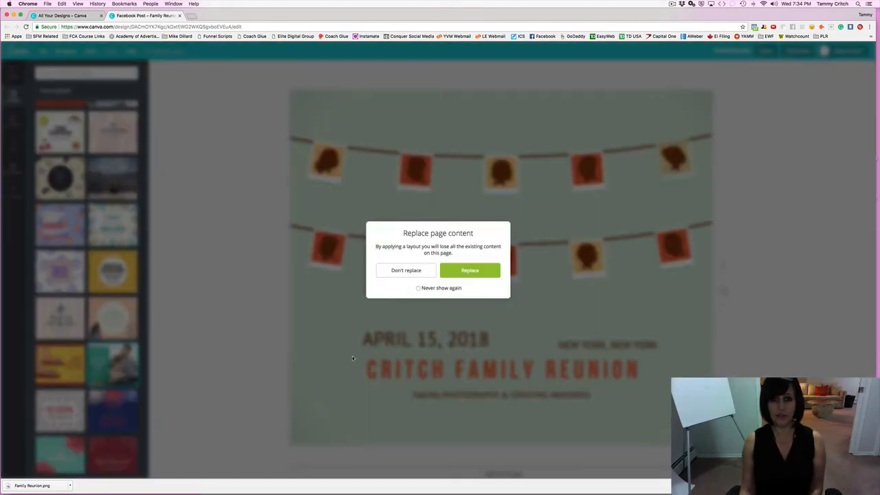
{"action": "left_click", "coordinate": [467, 272]}
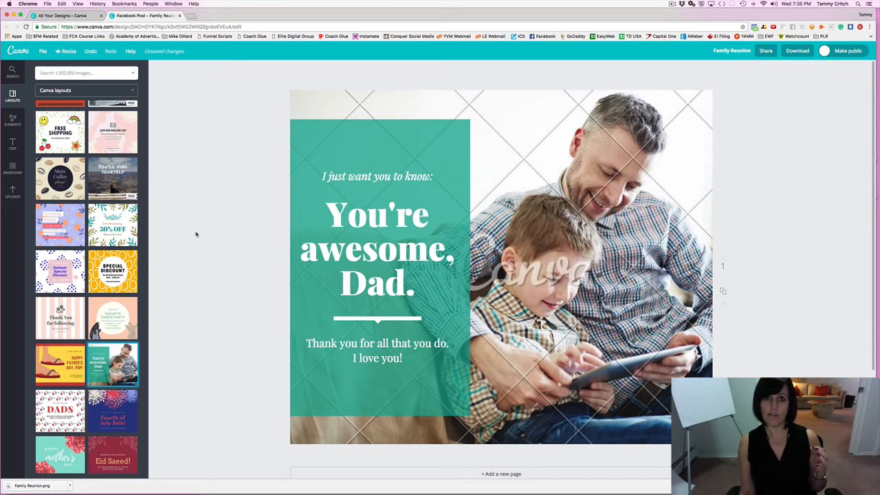
{"action": "scroll", "coordinate": [196, 234], "scroll_direction": "down", "scroll_amount": 1}
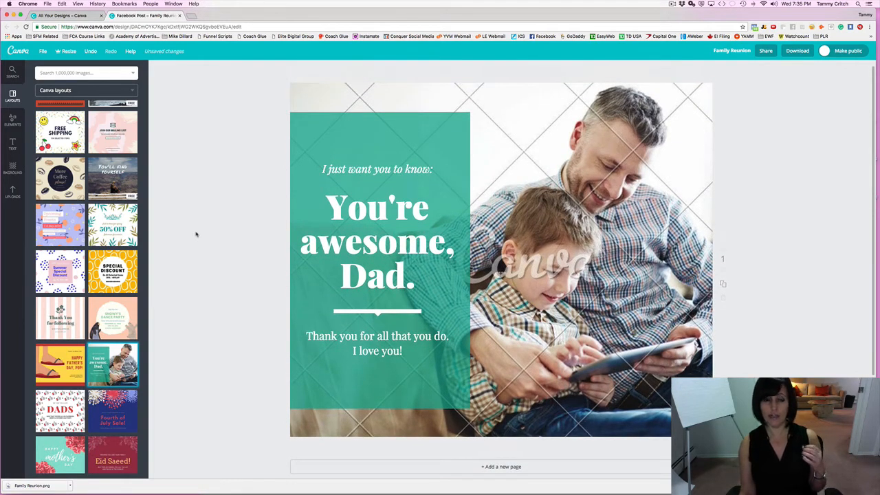
{"action": "scroll", "coordinate": [196, 234], "scroll_direction": "up", "scroll_amount": 1}
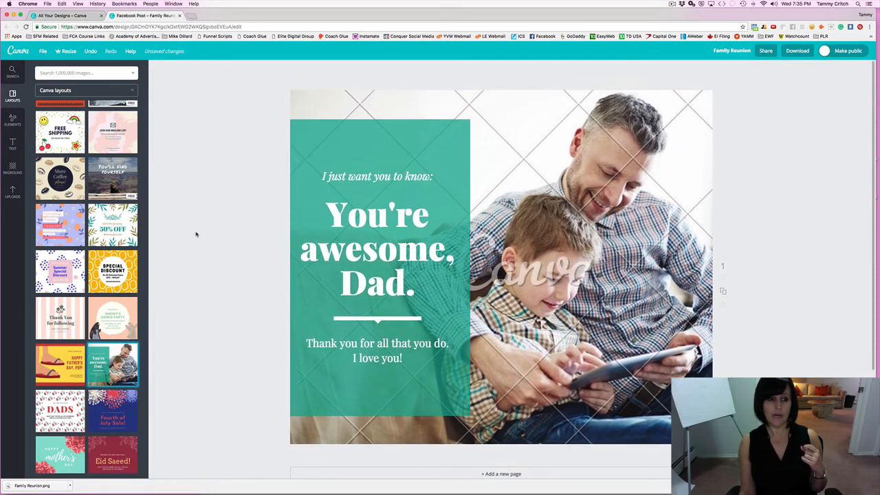
{"action": "scroll", "coordinate": [196, 235], "scroll_direction": "down", "scroll_amount": 1}
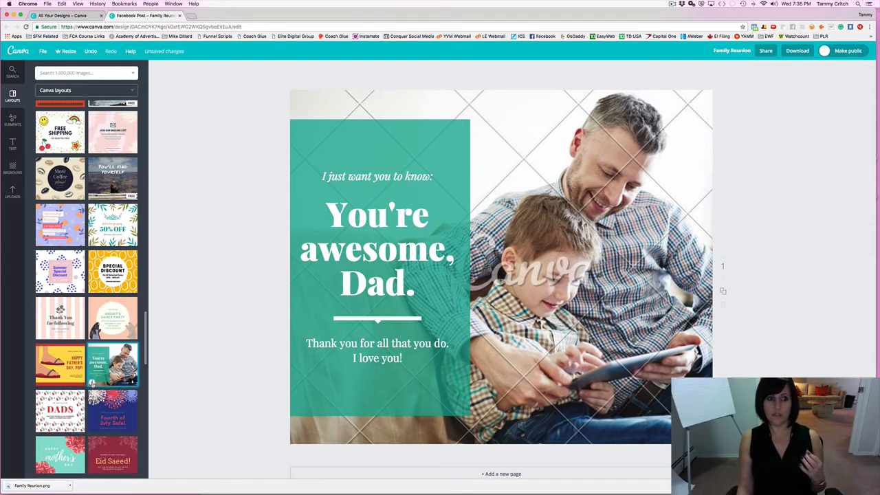
Preview the details of the Sea Green Dad template.
{"action": "left_click", "coordinate": [92, 381]}
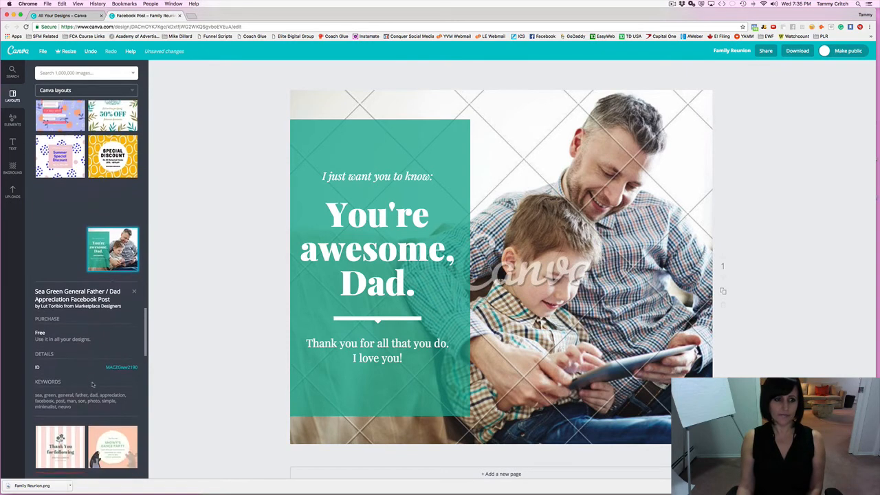
{"action": "scroll", "coordinate": [93, 384], "scroll_direction": "down", "scroll_amount": 1}
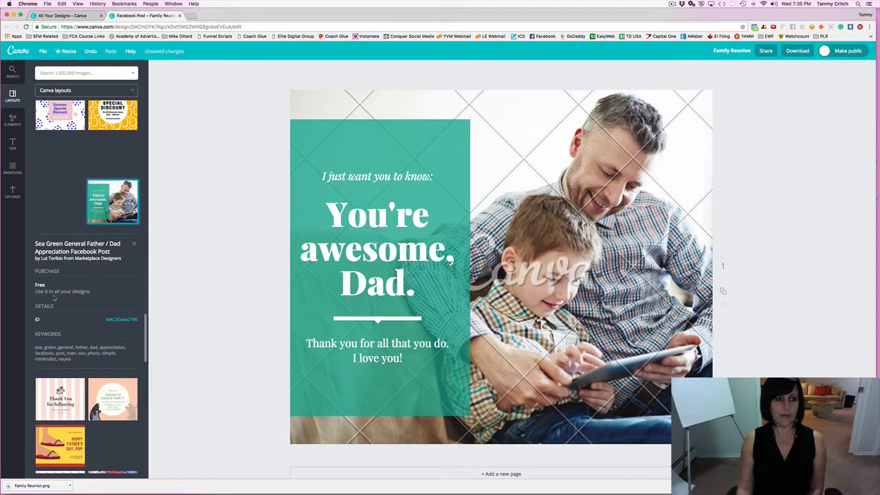
{"action": "scroll", "coordinate": [55, 297], "scroll_direction": "down", "scroll_amount": 1}
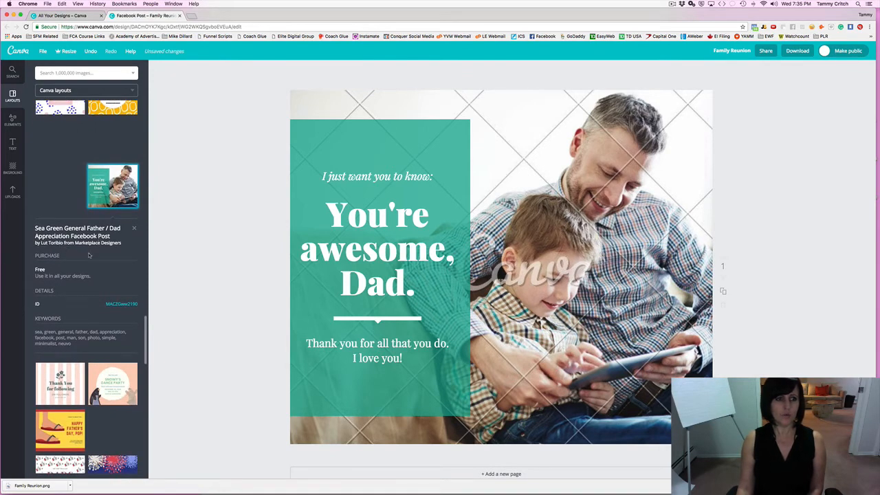
{"action": "scroll", "coordinate": [89, 255], "scroll_direction": "down", "scroll_amount": 3}
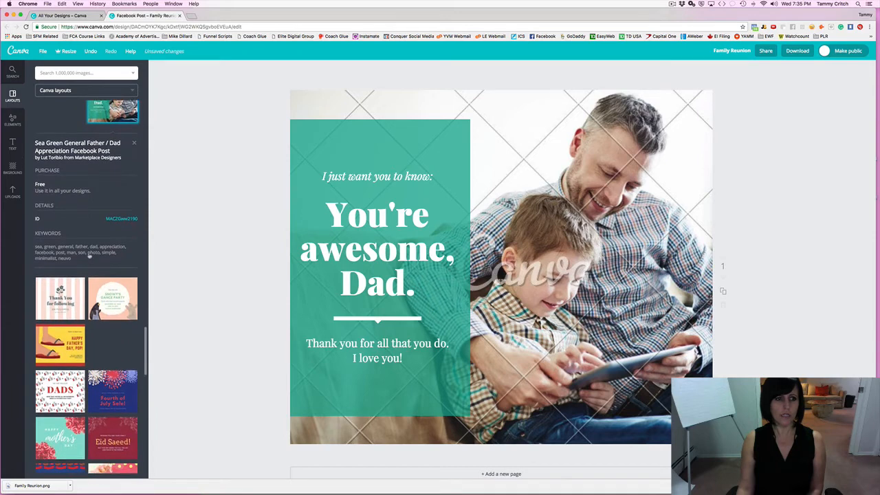
{"action": "scroll", "coordinate": [110, 220], "scroll_direction": "up", "scroll_amount": 2}
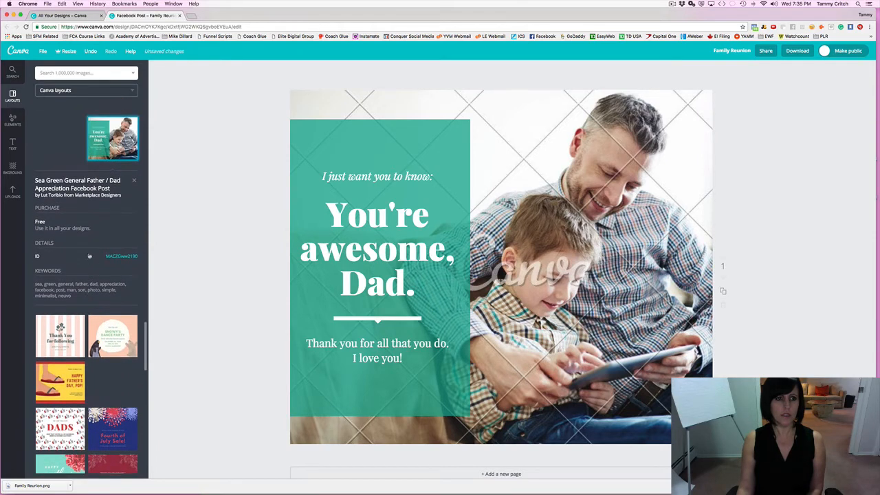
{"action": "left_click", "coordinate": [135, 195]}
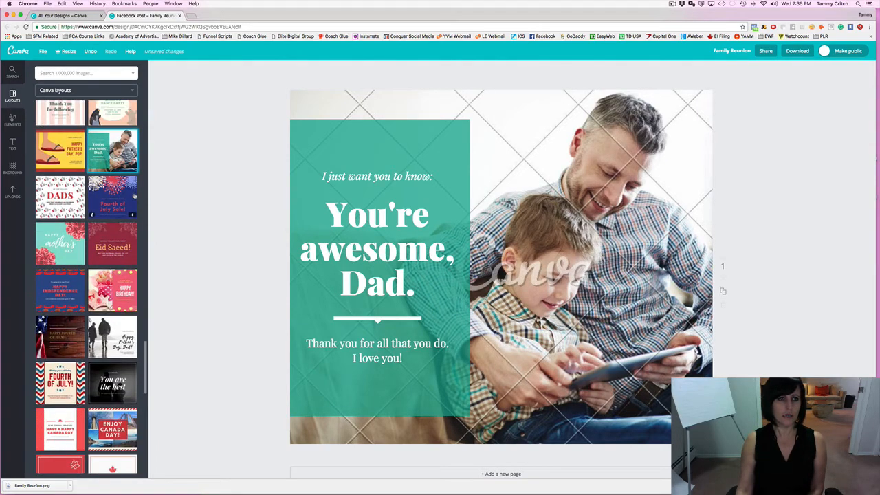
Apply the beach 'Happy Father's Day, Dad!' layout, then browse Free Photos in Elements.
{"action": "scroll", "coordinate": [110, 201], "scroll_direction": "down", "scroll_amount": 4}
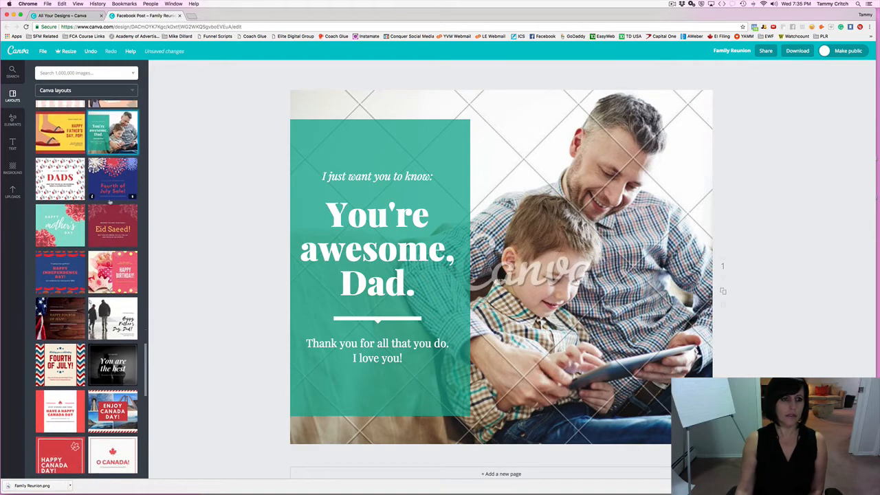
{"action": "left_click", "coordinate": [122, 224]}
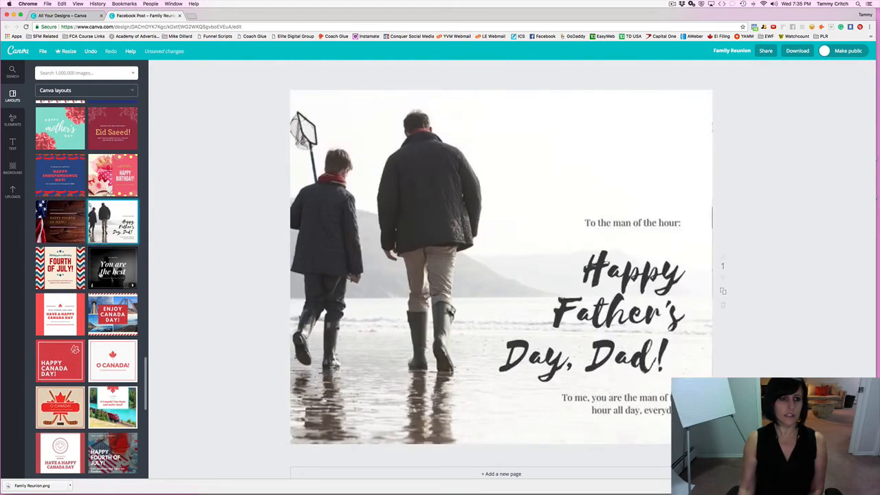
{"action": "left_click", "coordinate": [92, 240]}
{"action": "scroll", "coordinate": [85, 245], "scroll_direction": "up", "scroll_amount": 1}
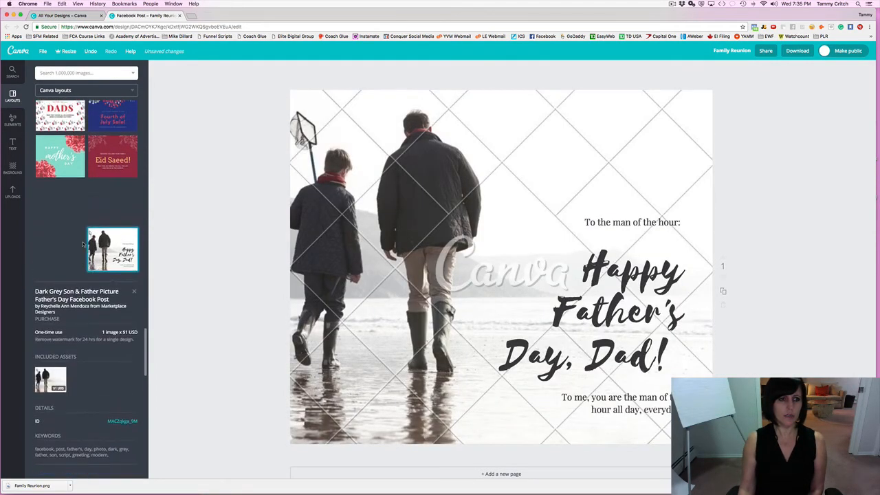
{"action": "scroll", "coordinate": [94, 247], "scroll_direction": "down", "scroll_amount": 2}
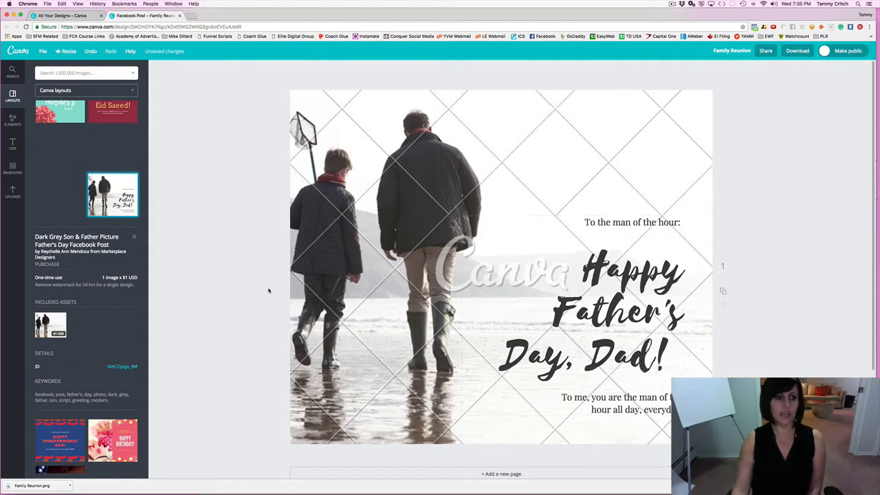
{"action": "scroll", "coordinate": [186, 287], "scroll_direction": "down", "scroll_amount": 2}
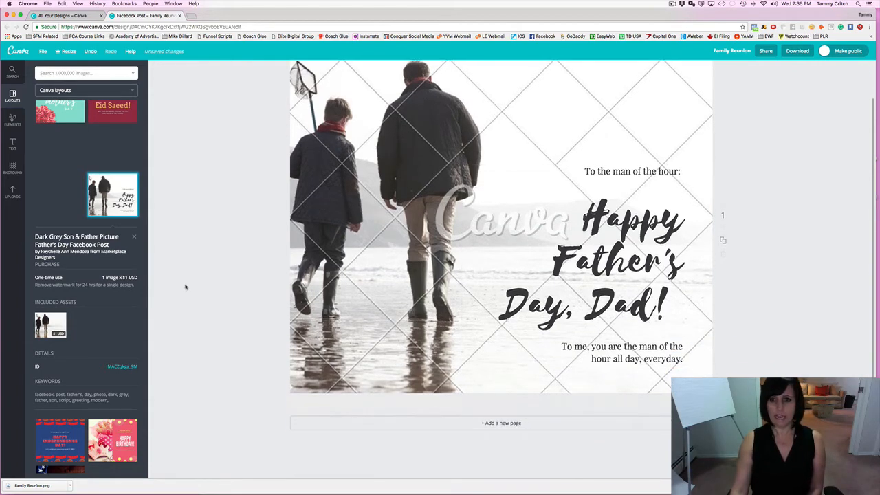
{"action": "scroll", "coordinate": [185, 287], "scroll_direction": "up", "scroll_amount": 1}
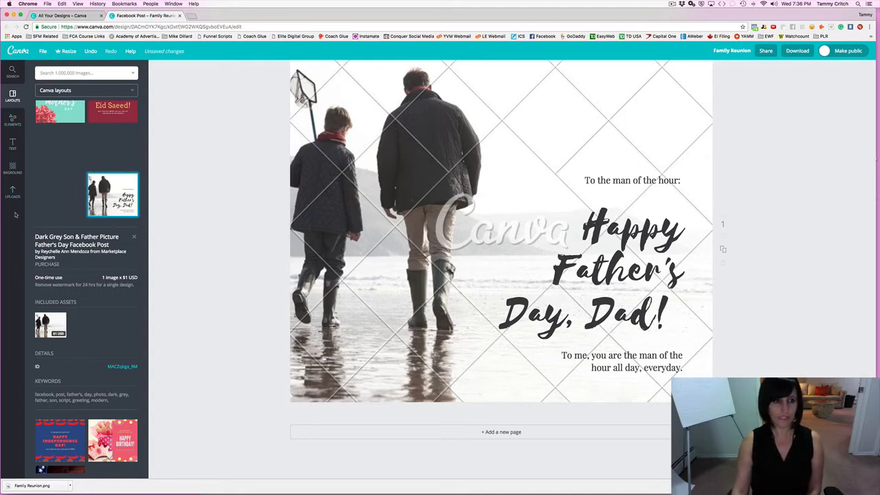
{"action": "left_click", "coordinate": [12, 121]}
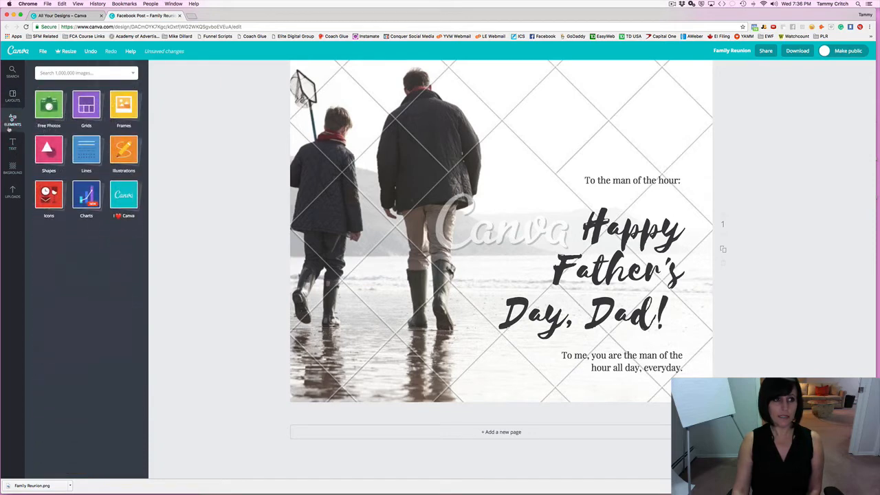
{"action": "left_click", "coordinate": [49, 104]}
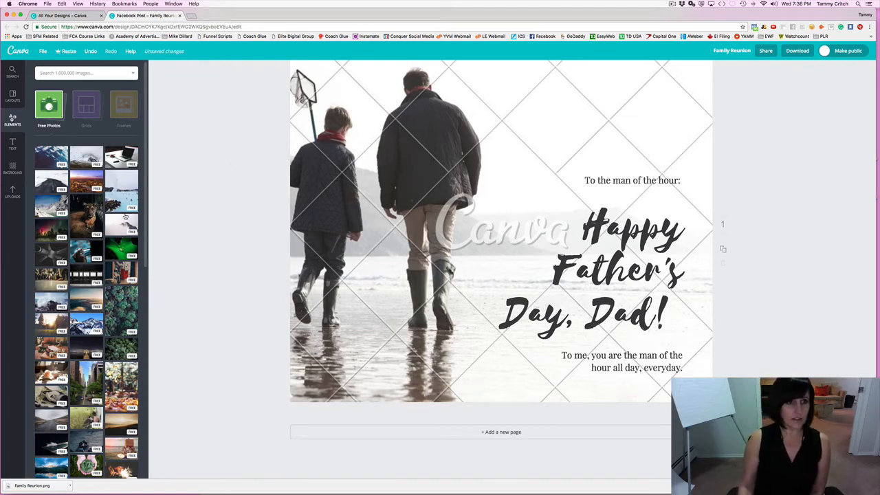
{"action": "scroll", "coordinate": [108, 201], "scroll_direction": "down", "scroll_amount": 3}
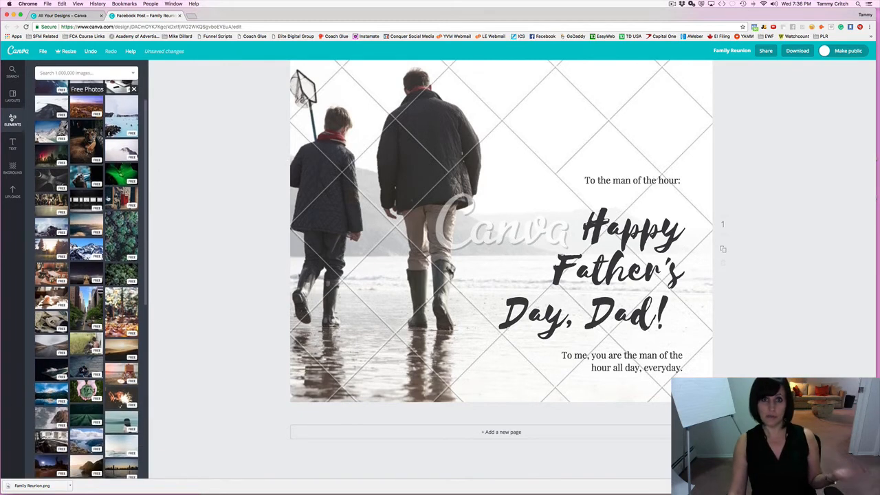
{"action": "scroll", "coordinate": [108, 201], "scroll_direction": "down", "scroll_amount": 1}
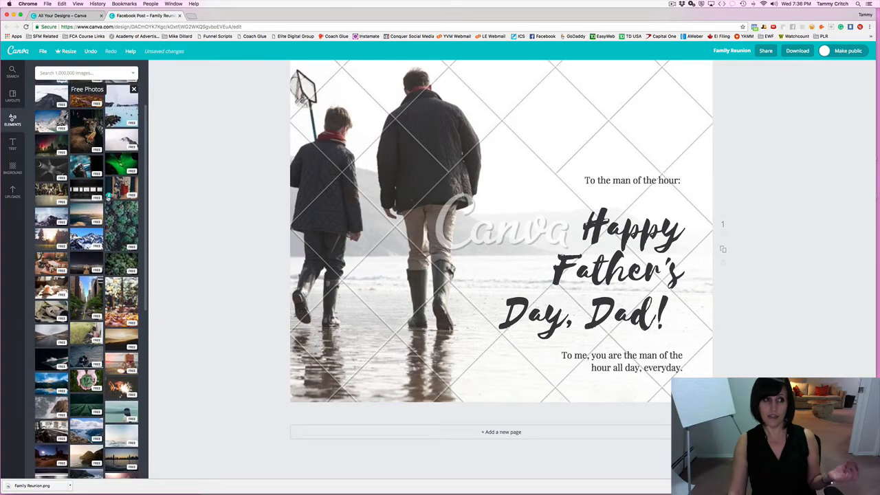
{"action": "left_click", "coordinate": [14, 98]}
{"action": "left_click", "coordinate": [17, 120]}
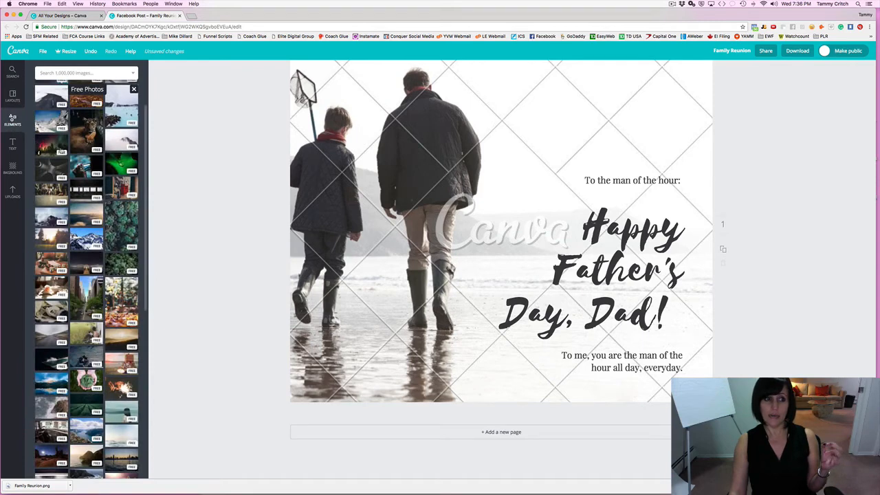
{"action": "scroll", "coordinate": [60, 150], "scroll_direction": "down", "scroll_amount": 6}
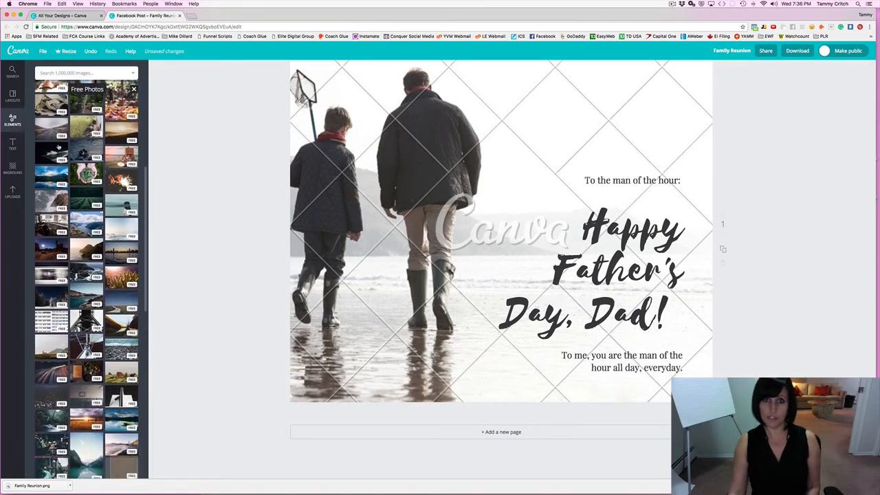
{"action": "scroll", "coordinate": [58, 146], "scroll_direction": "down", "scroll_amount": 8}
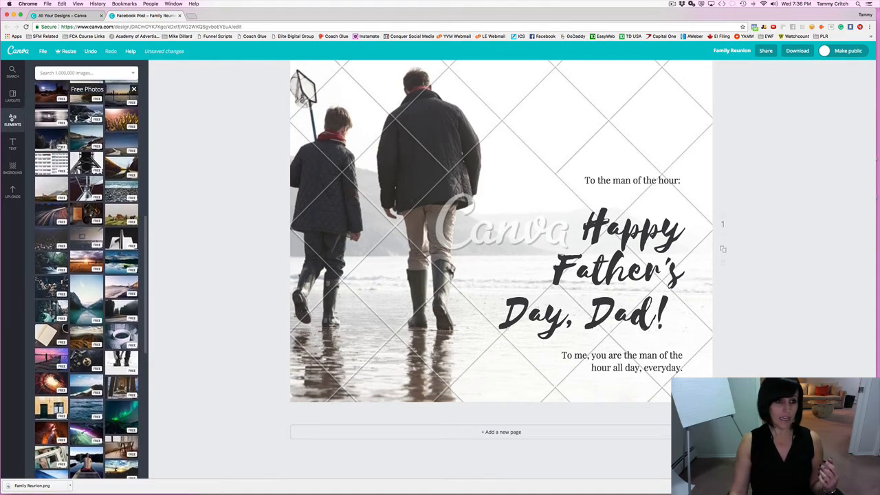
{"action": "scroll", "coordinate": [58, 146], "scroll_direction": "down", "scroll_amount": 4}
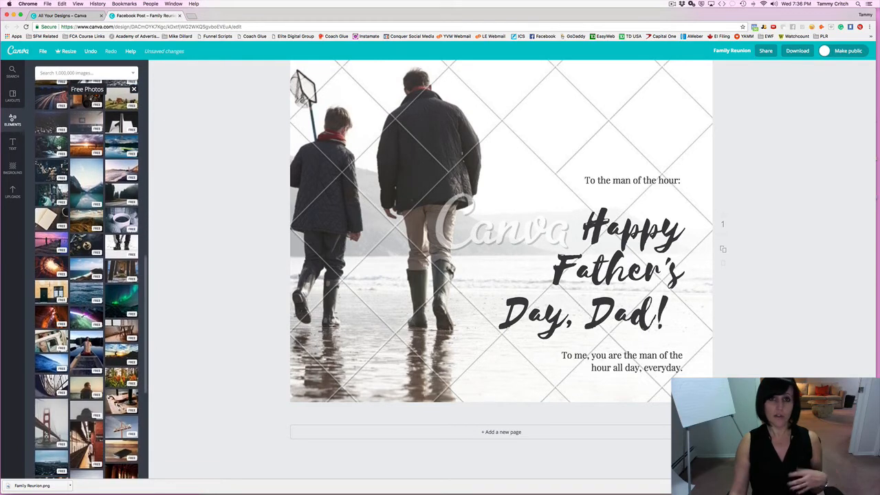
{"action": "scroll", "coordinate": [58, 146], "scroll_direction": "down", "scroll_amount": 4}
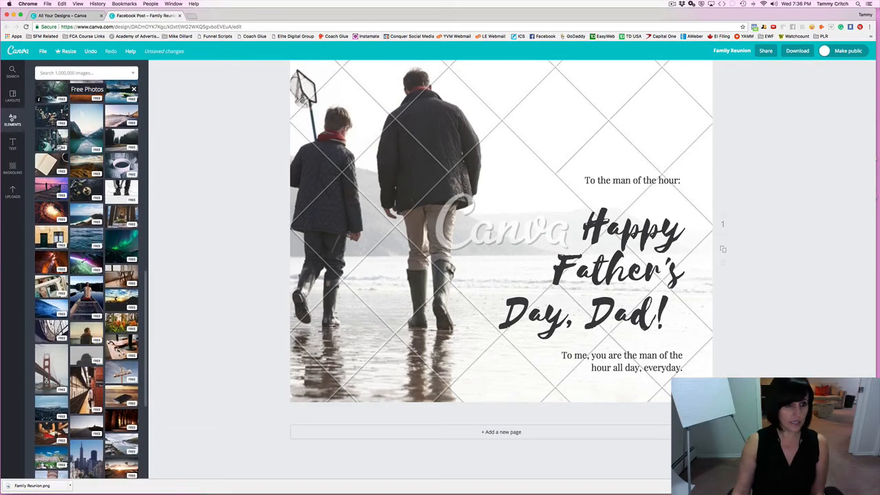
{"action": "scroll", "coordinate": [58, 148], "scroll_direction": "down", "scroll_amount": 1}
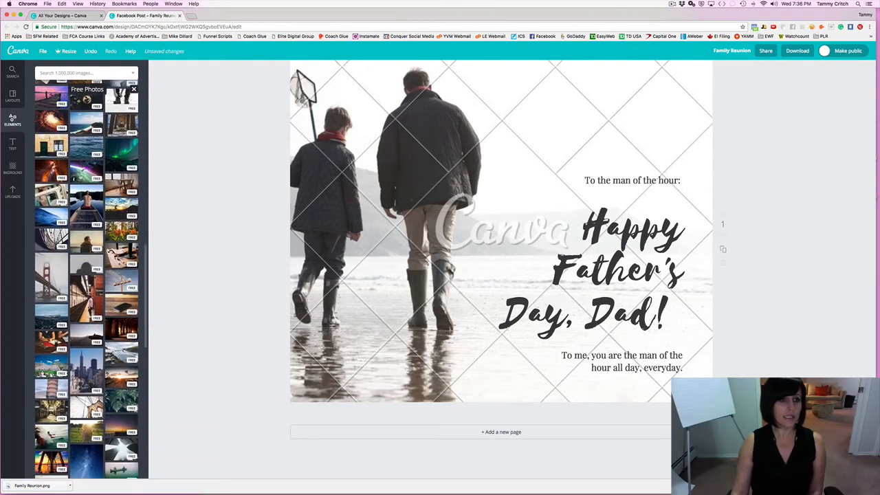
{"action": "scroll", "coordinate": [56, 142], "scroll_direction": "up", "scroll_amount": 2}
{"action": "scroll", "coordinate": [56, 142], "scroll_direction": "up", "scroll_amount": 4}
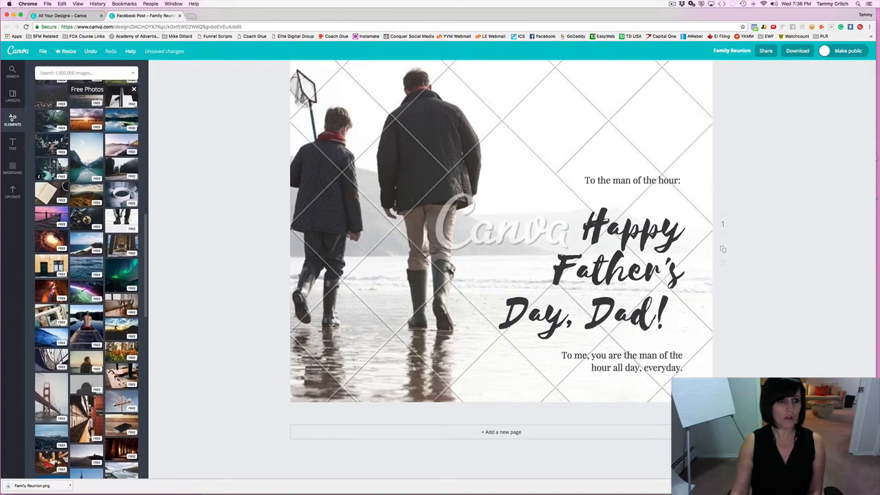
{"action": "scroll", "coordinate": [82, 206], "scroll_direction": "down", "scroll_amount": 1}
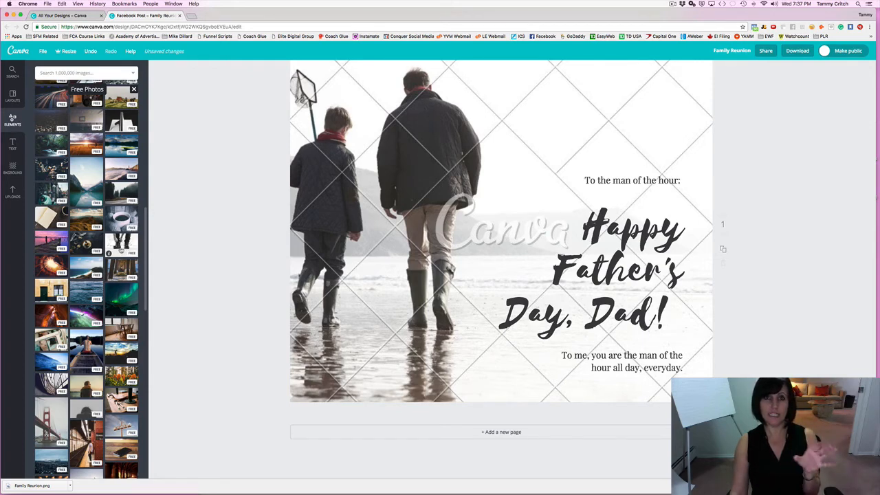
Fill the page with the black-and-white photo of a man lacing his boots.
{"action": "left_click", "coordinate": [119, 249]}
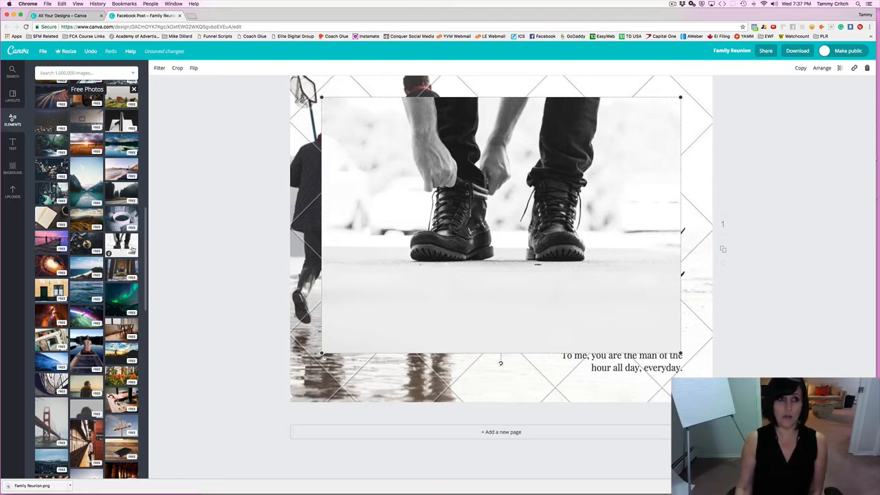
{"action": "left_click", "coordinate": [90, 51]}
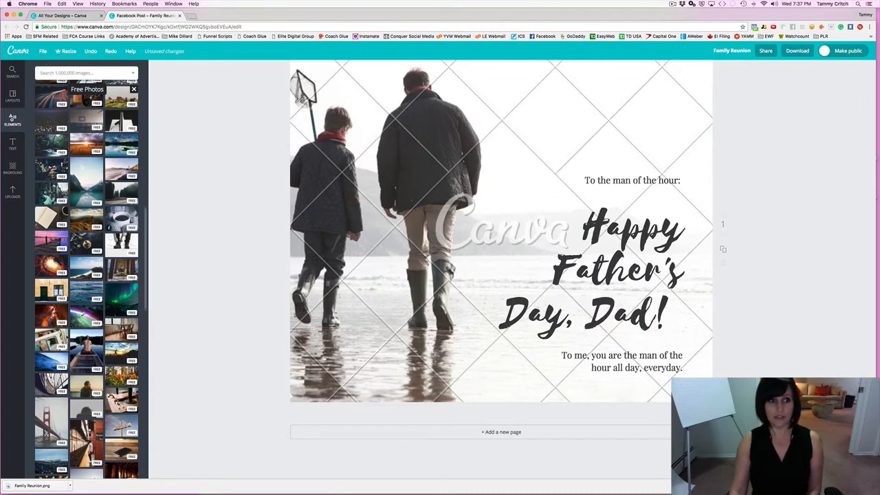
{"action": "left_click", "coordinate": [122, 241]}
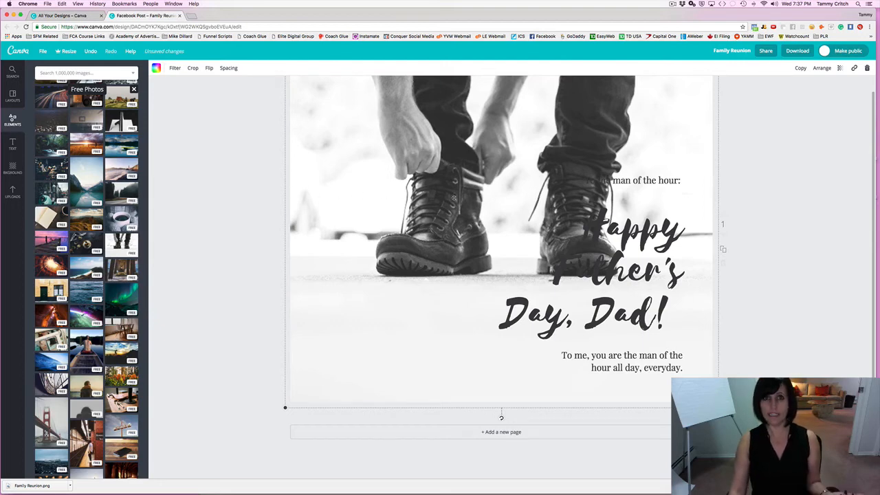
{"action": "scroll", "coordinate": [568, 176], "scroll_direction": "up", "scroll_amount": 1}
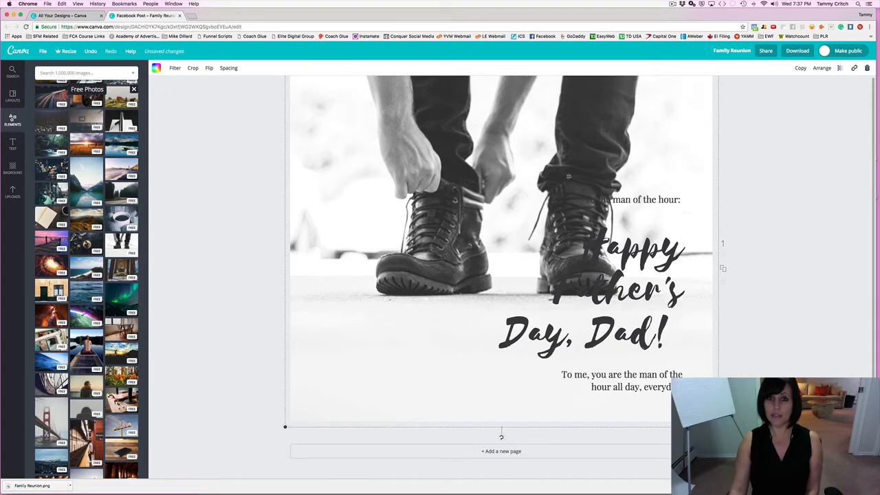
{"action": "scroll", "coordinate": [644, 153], "scroll_direction": "up", "scroll_amount": 1}
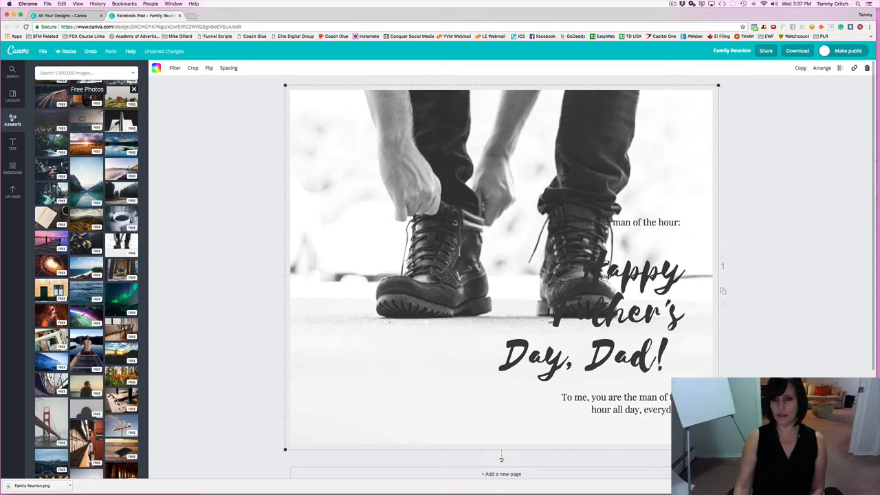
Reposition the Father's Day text group on the boots photo and select it.
{"action": "left_click_drag", "start_coordinate": [614, 301], "coordinate": [640, 333]}
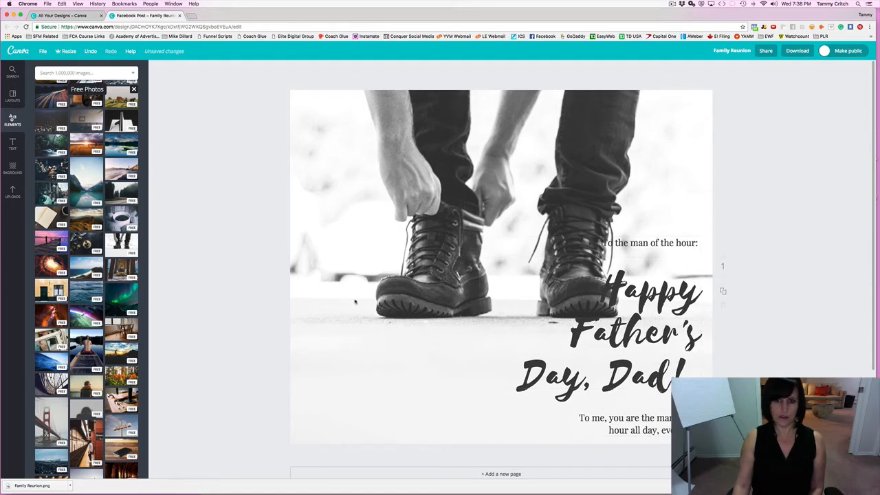
{"action": "left_click", "coordinate": [479, 312]}
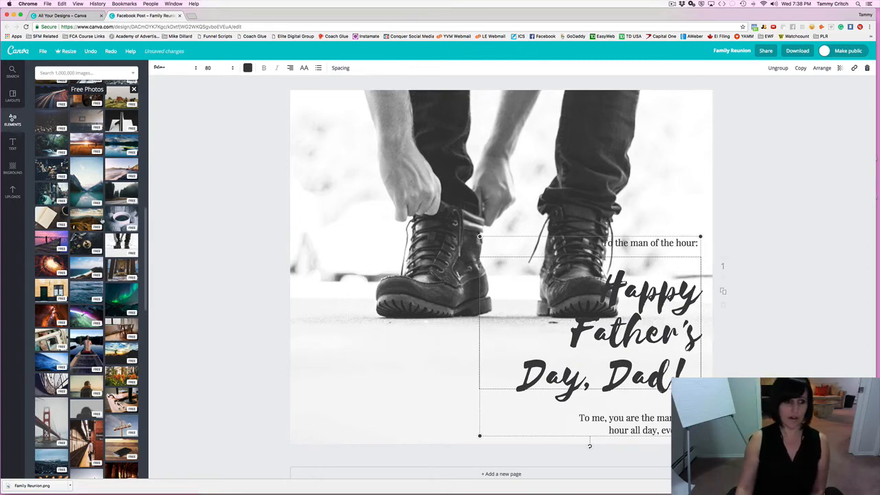
{"action": "scroll", "coordinate": [106, 240], "scroll_direction": "down", "scroll_amount": 3}
Replace the boots background with the brown-scarf sea-gazing photo, then return to Elements categories.
{"action": "left_click", "coordinate": [85, 283]}
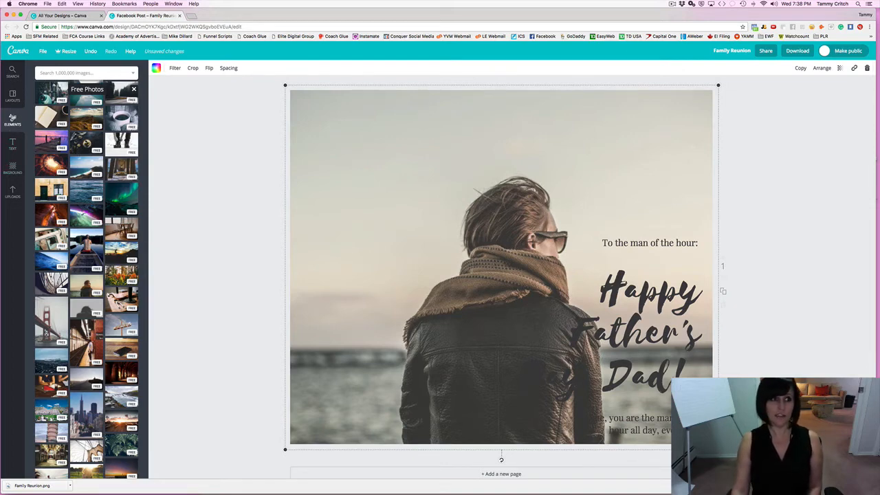
{"action": "left_click", "coordinate": [13, 101]}
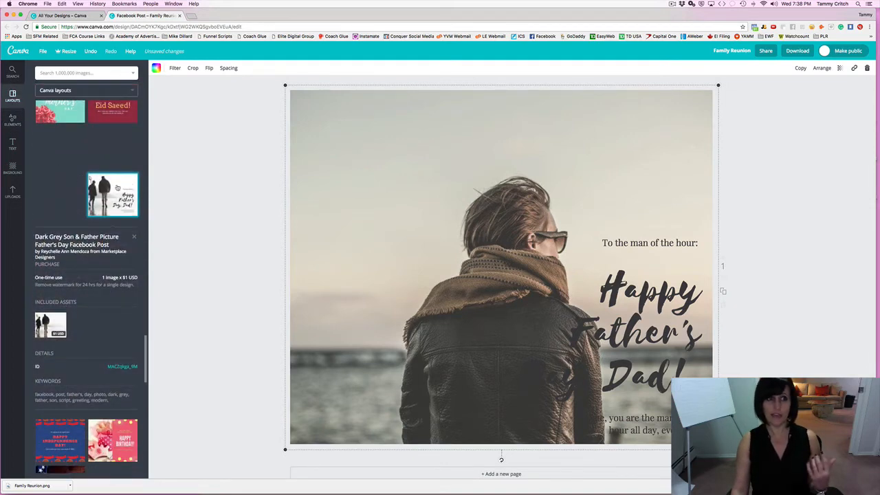
{"action": "left_click", "coordinate": [112, 194]}
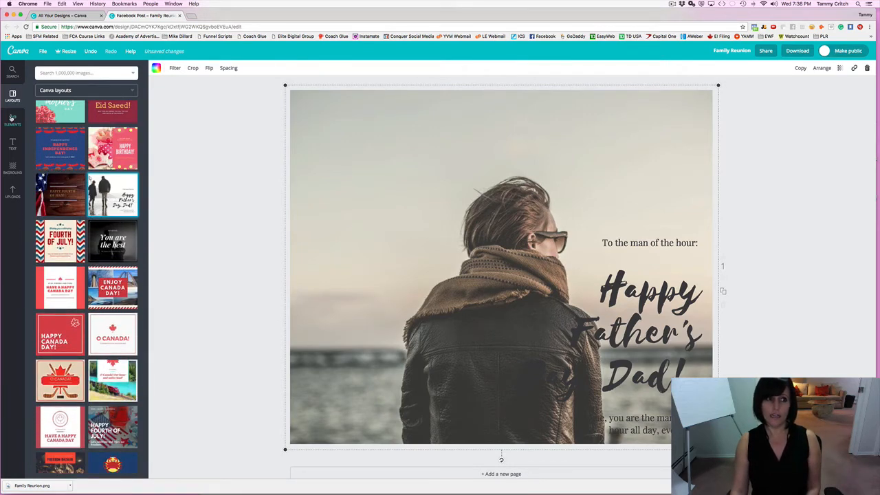
{"action": "left_click", "coordinate": [12, 119]}
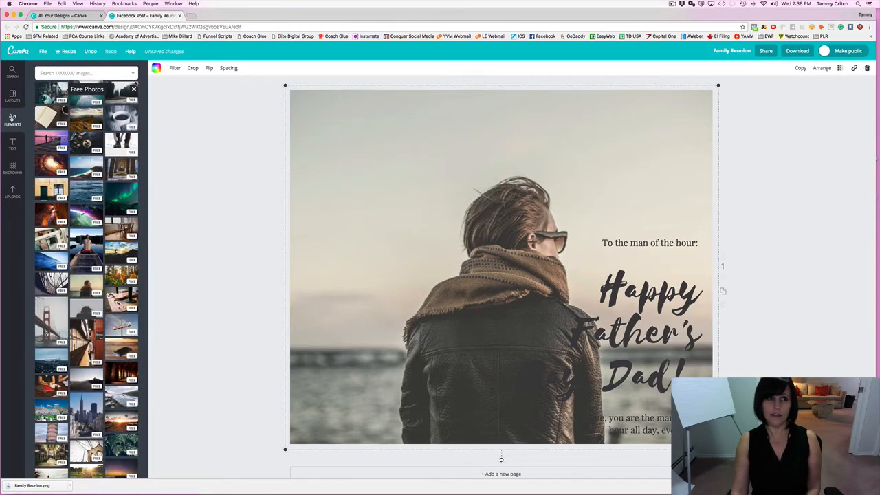
{"action": "left_click", "coordinate": [134, 88]}
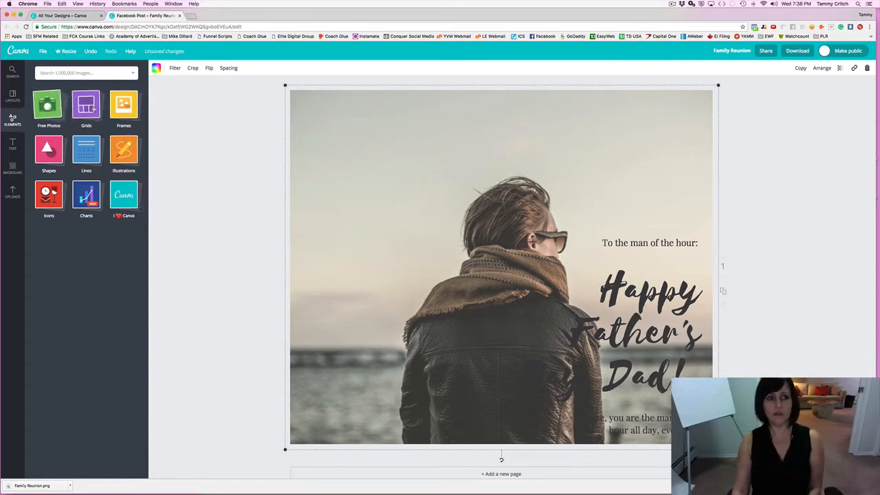
{"action": "left_click", "coordinate": [96, 108]}
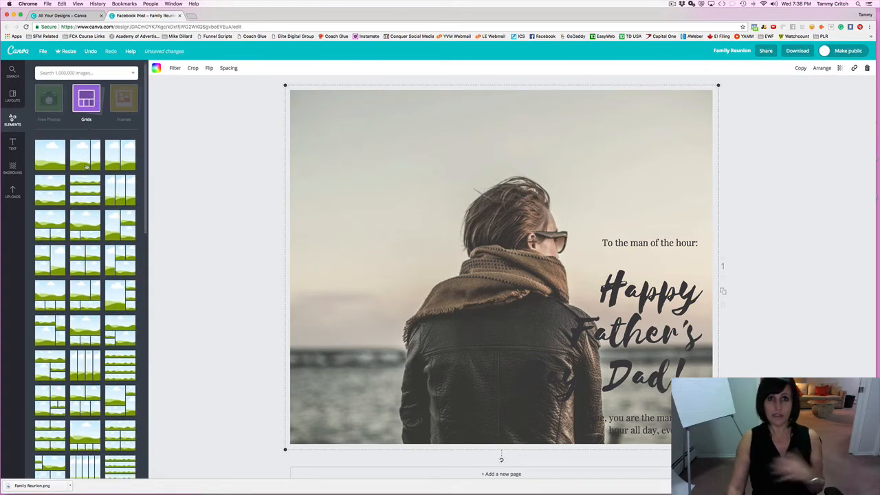
{"action": "scroll", "coordinate": [86, 166], "scroll_direction": "down", "scroll_amount": 2}
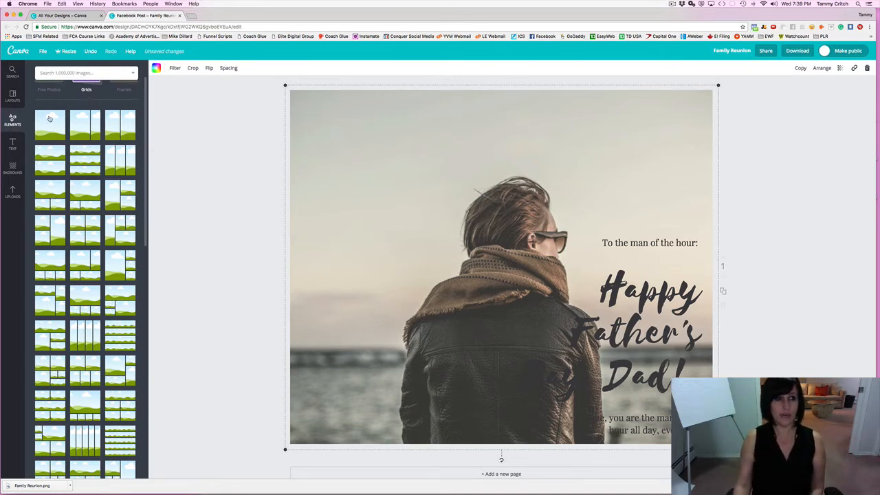
{"action": "left_click", "coordinate": [13, 101]}
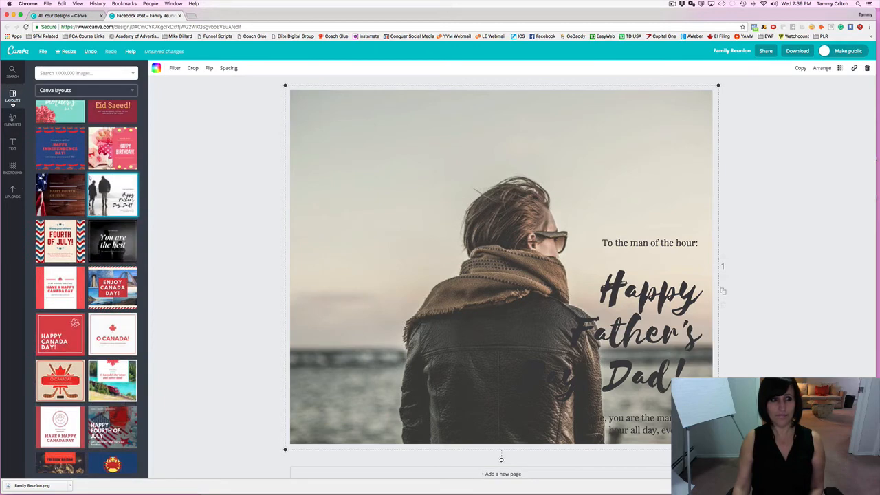
{"action": "left_click", "coordinate": [17, 143]}
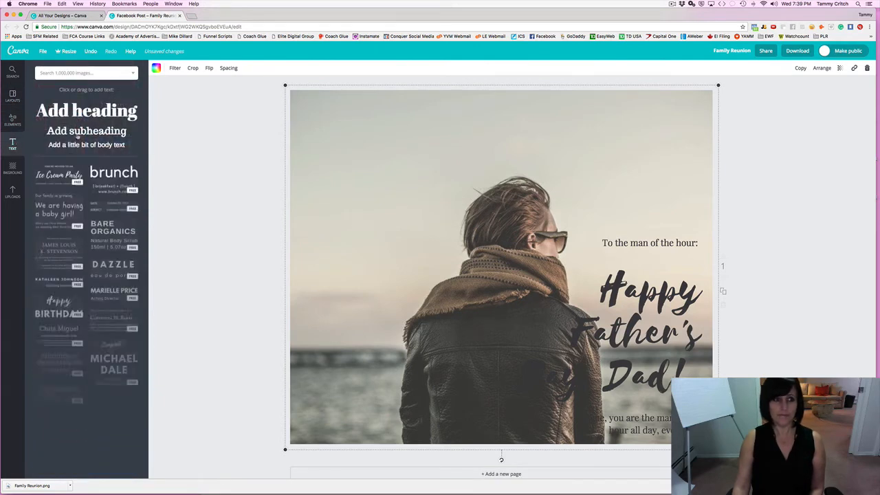
{"action": "left_click", "coordinate": [18, 125]}
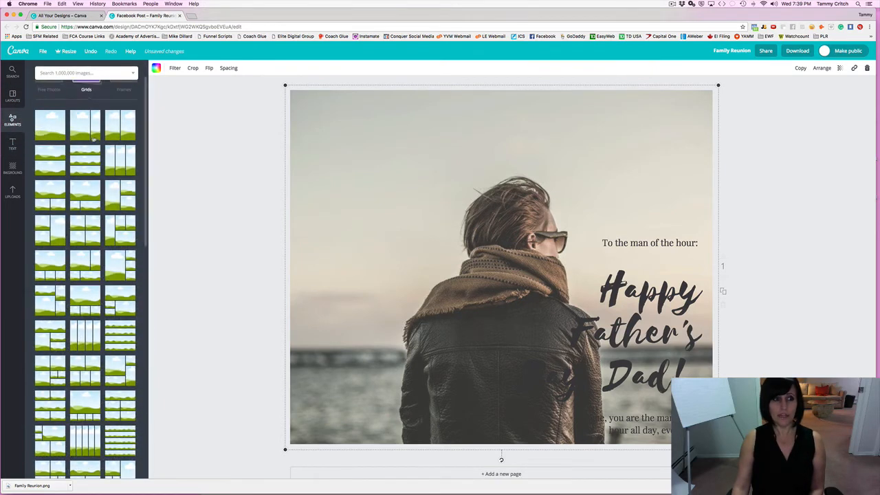
{"action": "left_click", "coordinate": [87, 90]}
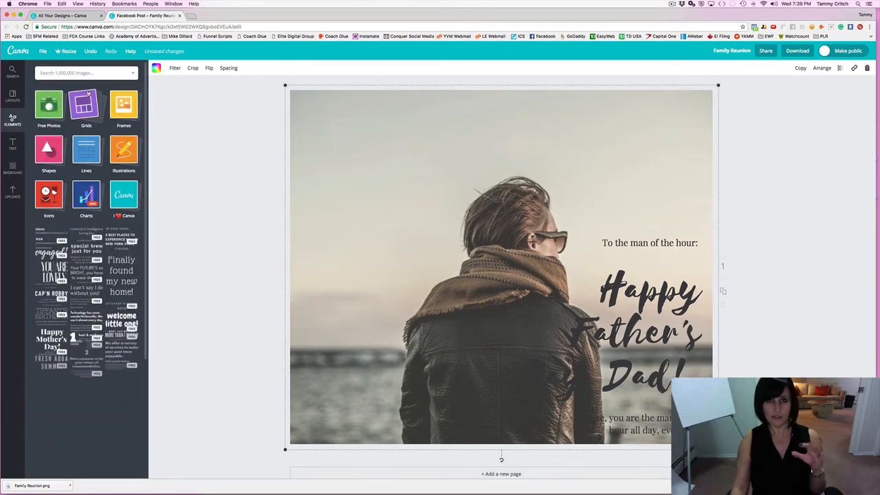
{"action": "left_click", "coordinate": [127, 103]}
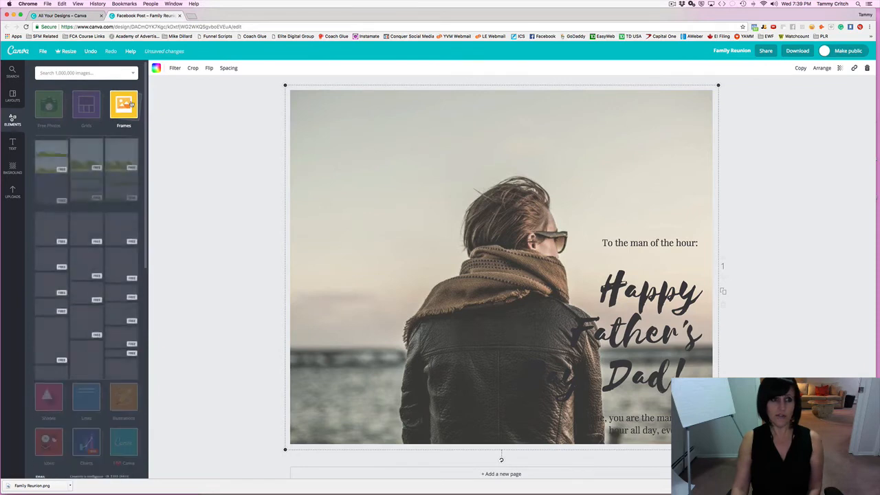
{"action": "left_click", "coordinate": [129, 103]}
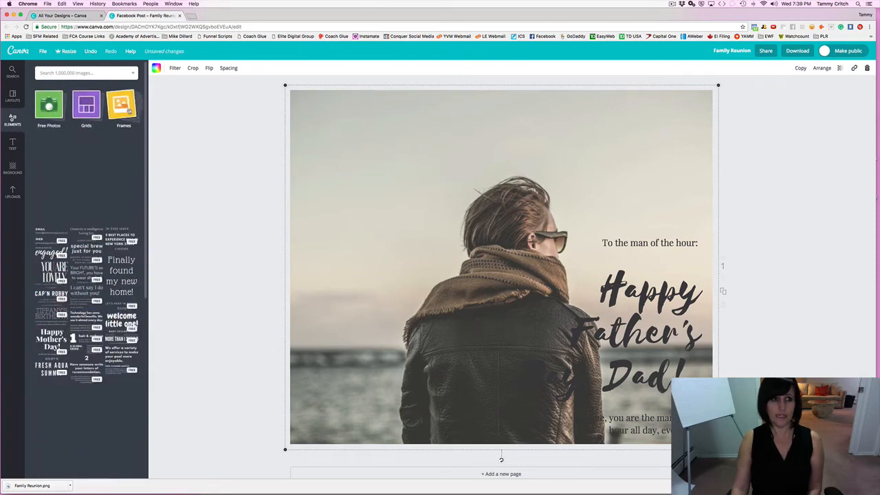
{"action": "left_click", "coordinate": [129, 118]}
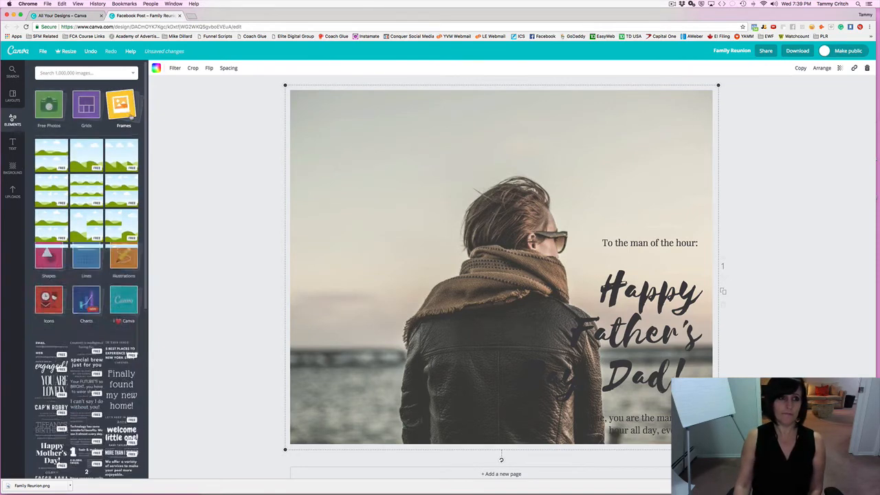
{"action": "left_click", "coordinate": [129, 116]}
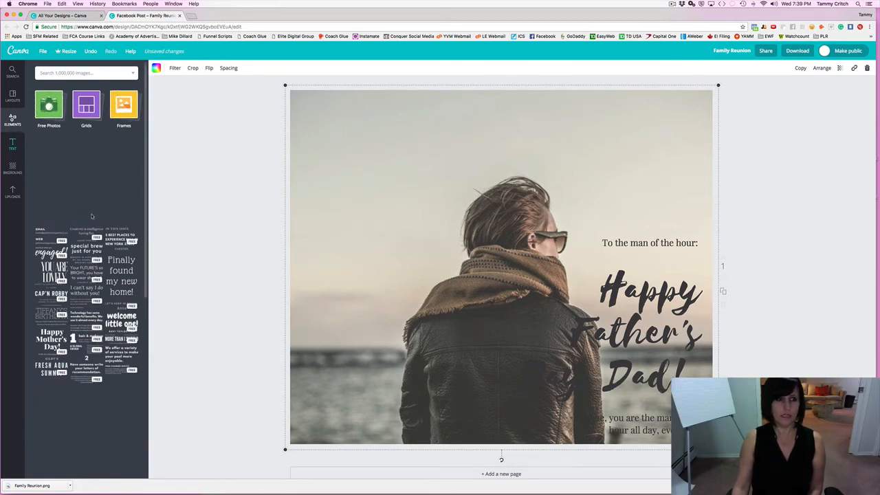
{"action": "scroll", "coordinate": [92, 215], "scroll_direction": "down", "scroll_amount": 3}
{"action": "scroll", "coordinate": [92, 215], "scroll_direction": "up", "scroll_amount": 3}
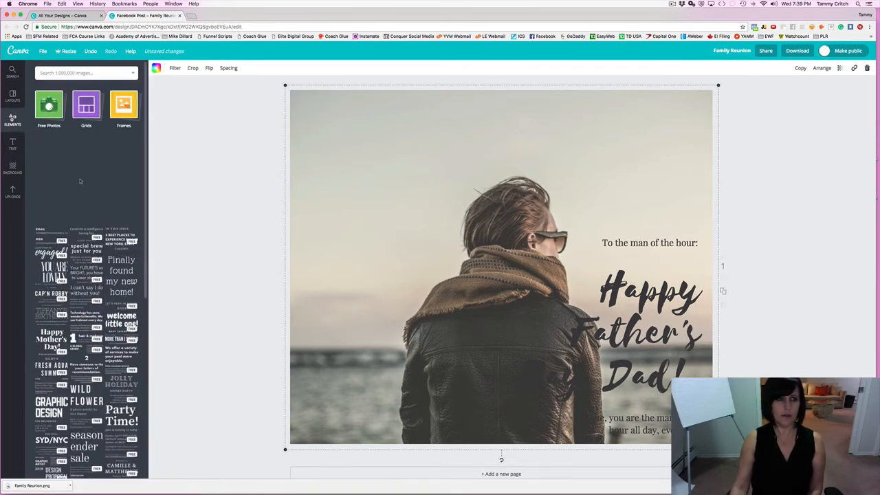
{"action": "left_click", "coordinate": [55, 123]}
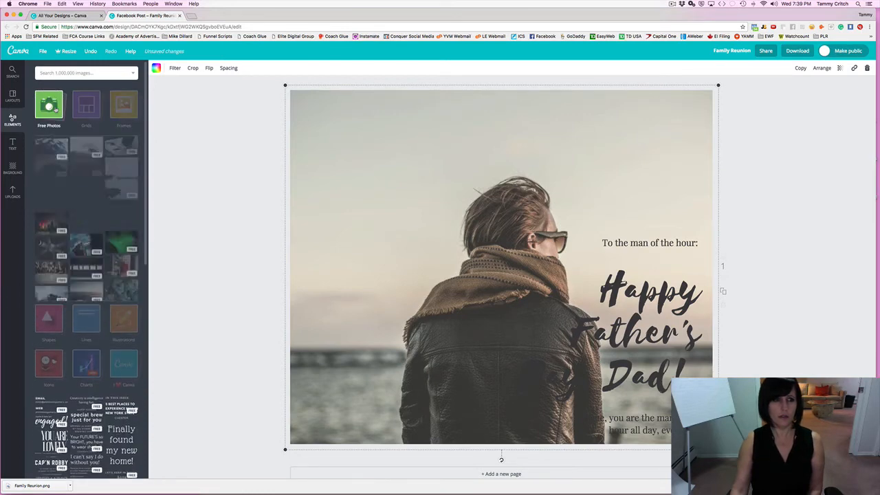
{"action": "left_click", "coordinate": [53, 123]}
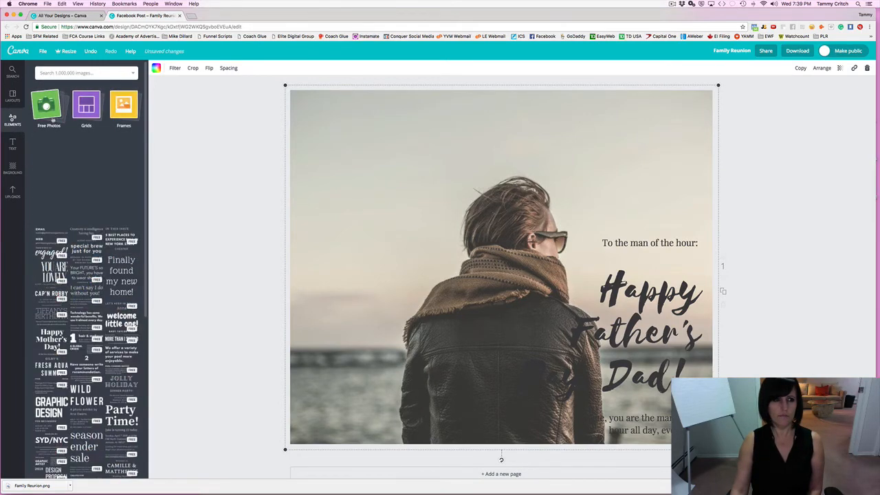
{"action": "left_click", "coordinate": [13, 144]}
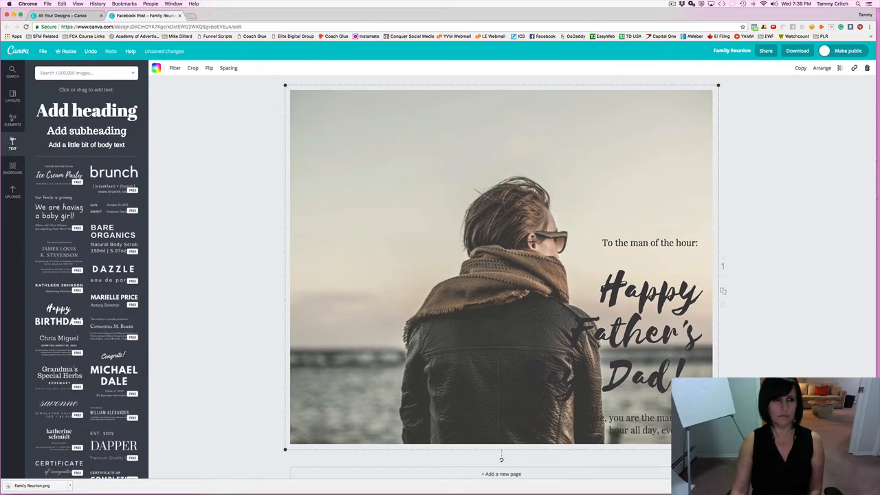
{"action": "left_click", "coordinate": [11, 120]}
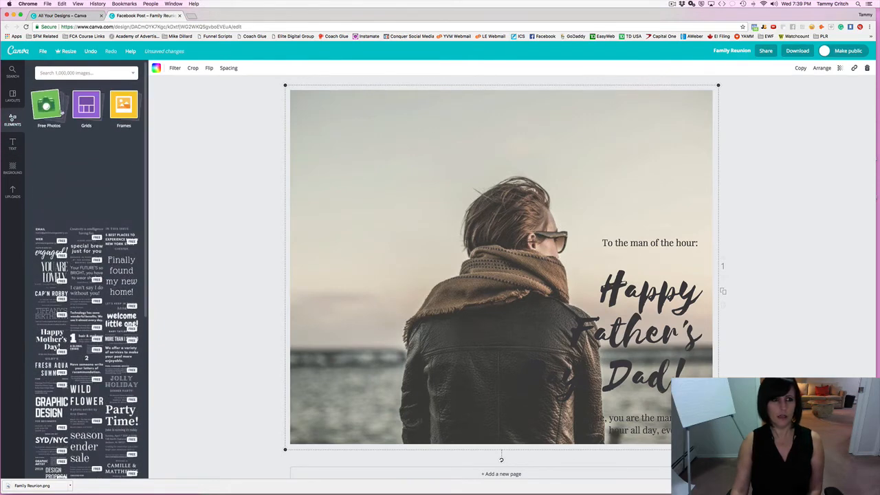
{"action": "left_click", "coordinate": [13, 166]}
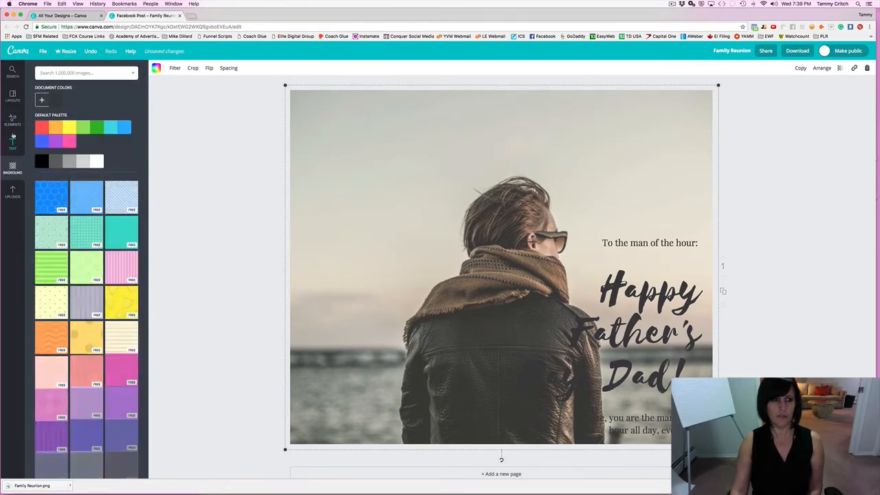
{"action": "left_click", "coordinate": [12, 147]}
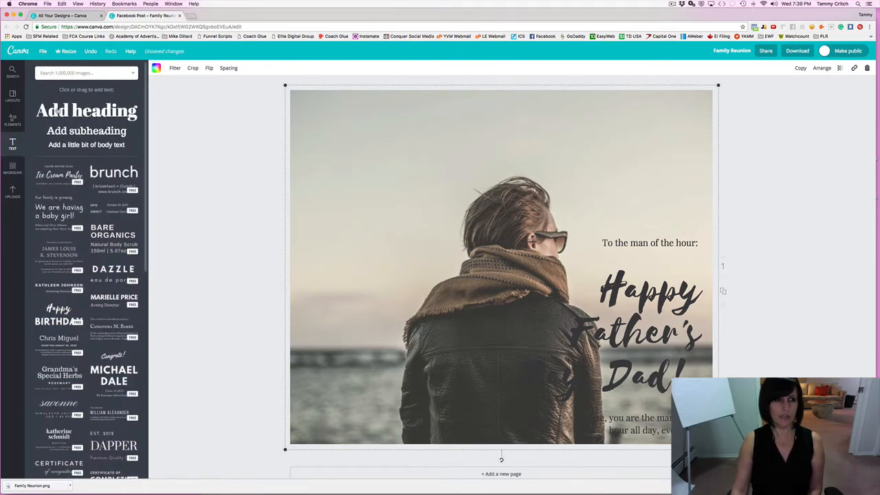
{"action": "left_click", "coordinate": [11, 119]}
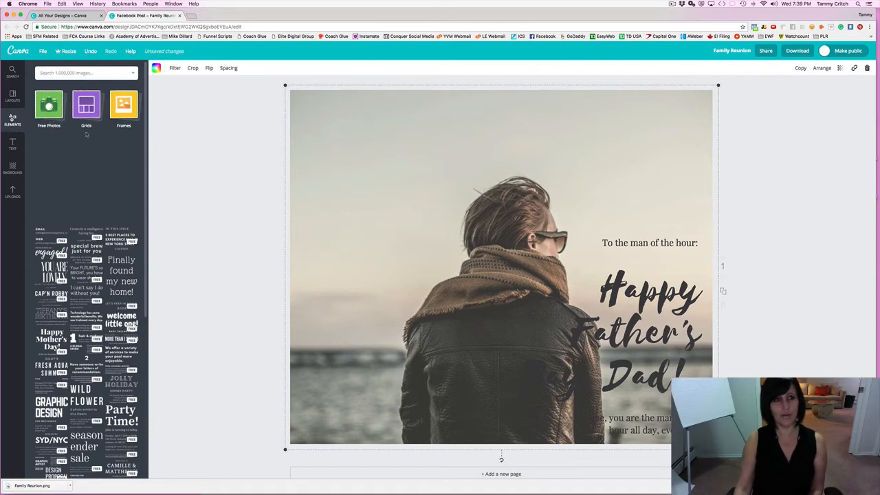
{"action": "scroll", "coordinate": [65, 140], "scroll_direction": "down", "scroll_amount": 10}
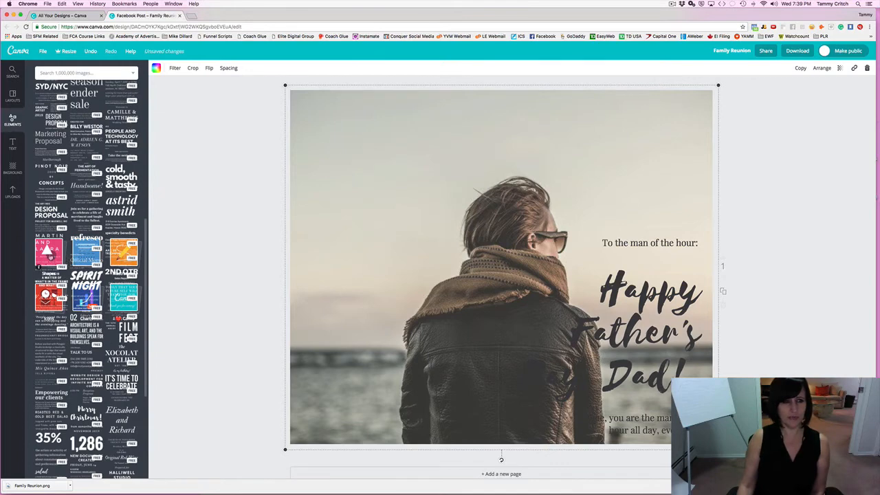
Add the stacked text combination with names and church details over the photo's middle.
{"action": "left_click", "coordinate": [39, 267]}
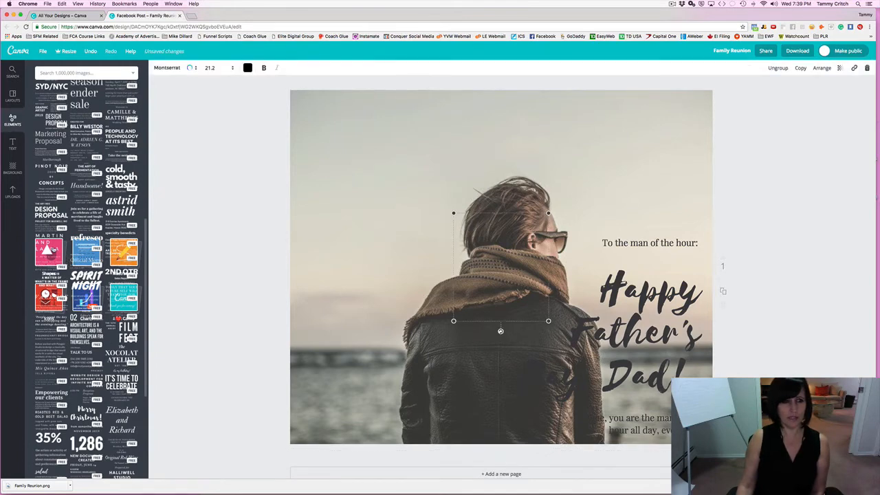
{"action": "scroll", "coordinate": [54, 248], "scroll_direction": "up", "scroll_amount": 2}
{"action": "scroll", "coordinate": [52, 249], "scroll_direction": "up", "scroll_amount": 5}
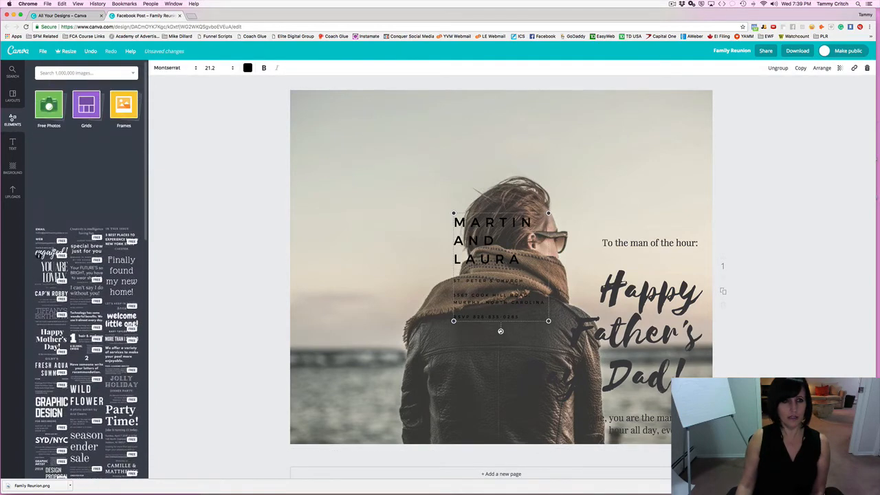
{"action": "scroll", "coordinate": [41, 255], "scroll_direction": "down", "scroll_amount": 10}
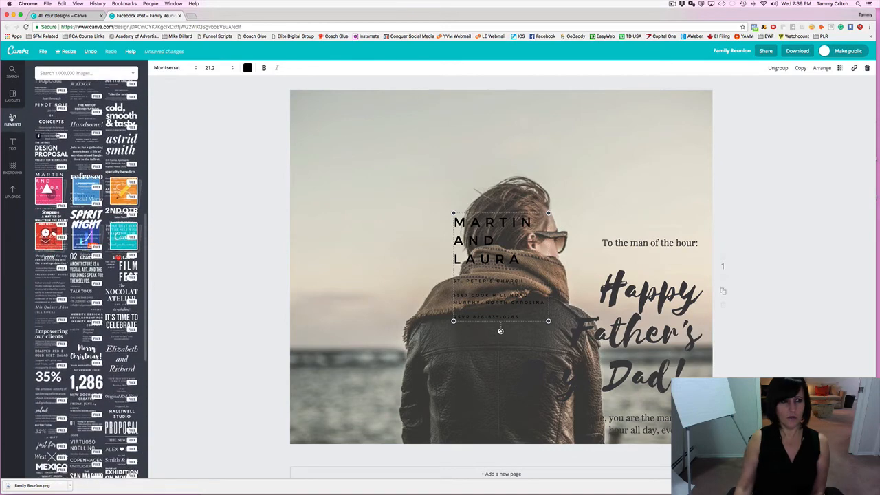
Browse the Layouts, Elements and Text panels for options.
{"action": "left_click", "coordinate": [14, 99]}
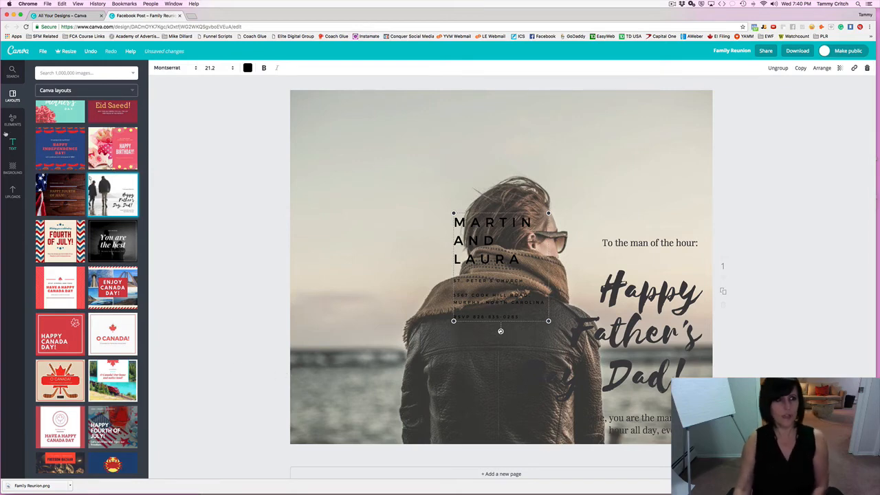
{"action": "left_click", "coordinate": [11, 121]}
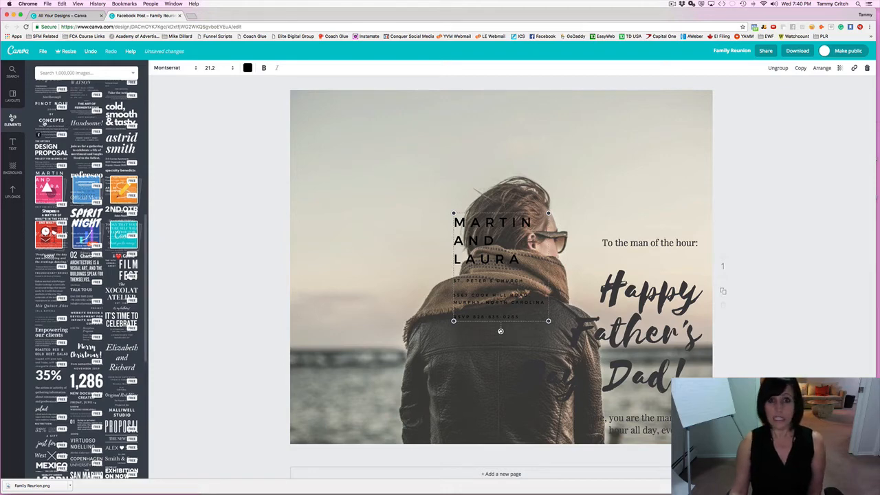
{"action": "scroll", "coordinate": [44, 123], "scroll_direction": "up", "scroll_amount": 3}
{"action": "scroll", "coordinate": [44, 123], "scroll_direction": "up", "scroll_amount": 8}
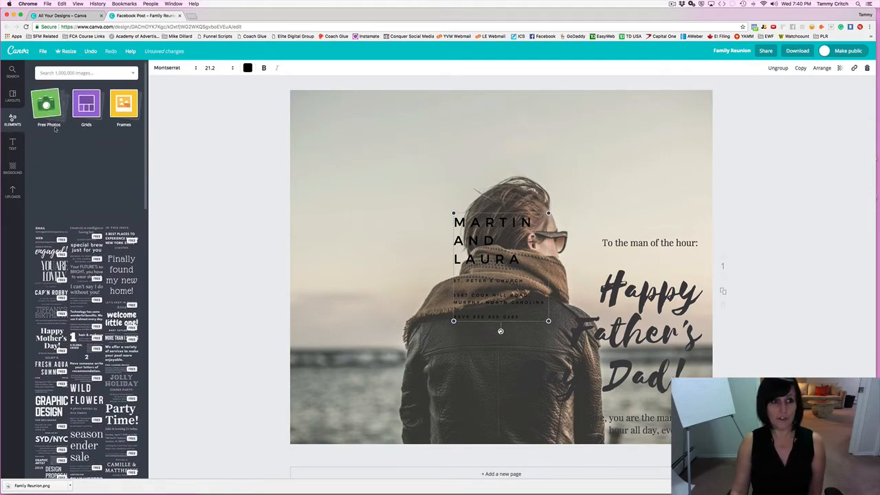
{"action": "scroll", "coordinate": [56, 142], "scroll_direction": "down", "scroll_amount": 10}
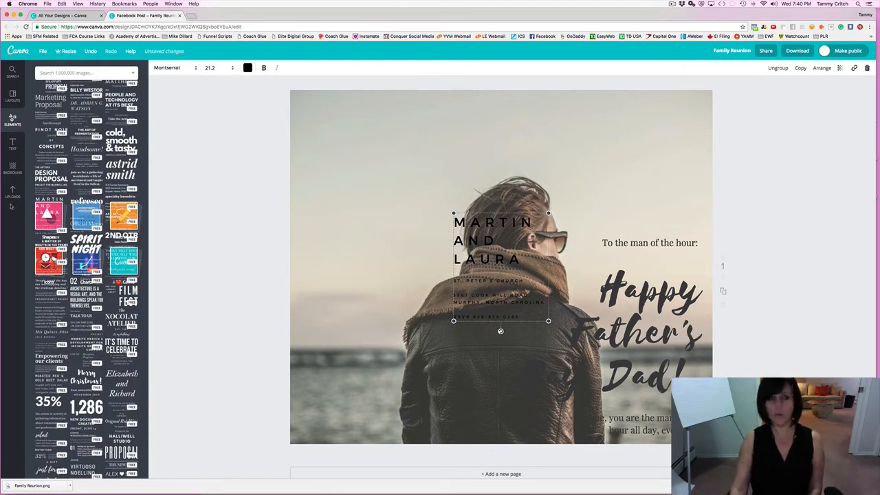
{"action": "left_click", "coordinate": [12, 144]}
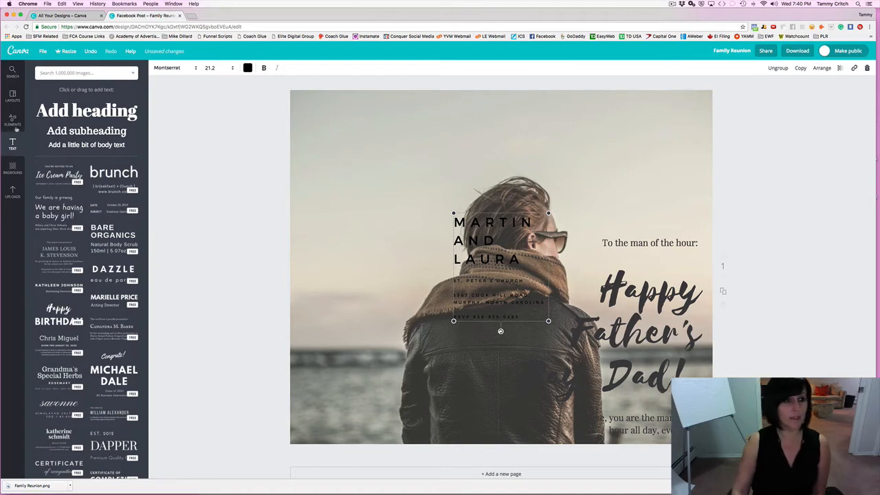
{"action": "left_click", "coordinate": [15, 126]}
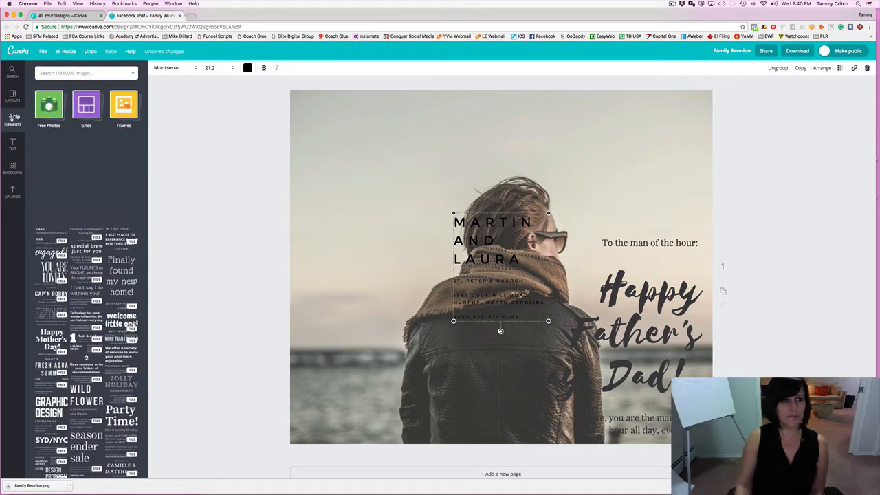
Check the available layout sources, then head back to the Canva home page.
{"action": "left_click", "coordinate": [13, 98]}
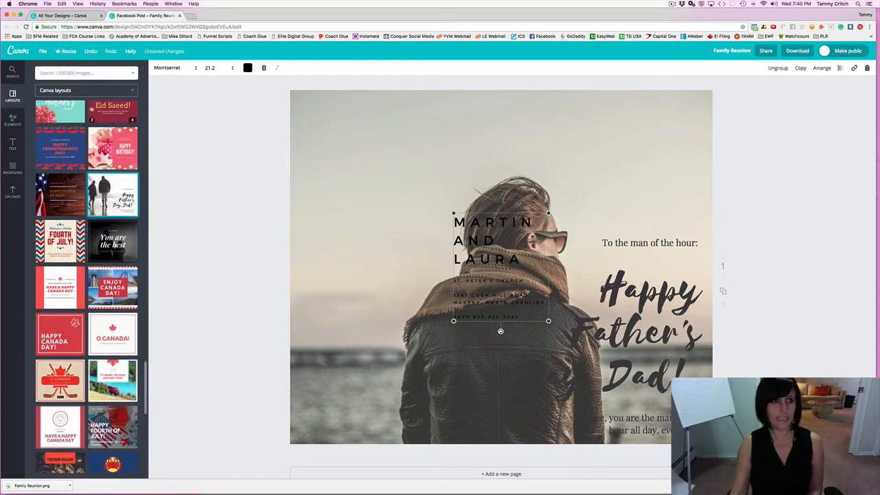
{"action": "left_click", "coordinate": [85, 92]}
{"action": "left_click", "coordinate": [173, 125]}
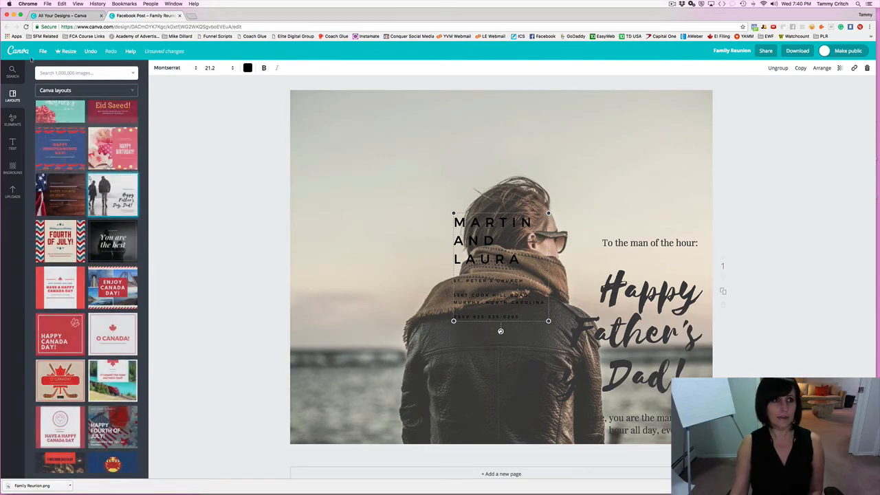
{"action": "left_click", "coordinate": [14, 54]}
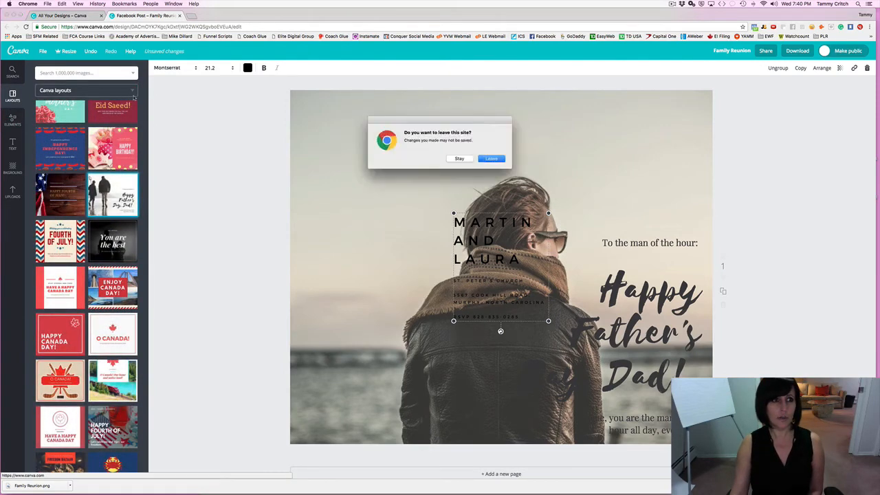
Leave the editor without saving and create a new blank Social Media design.
{"action": "left_click", "coordinate": [492, 159]}
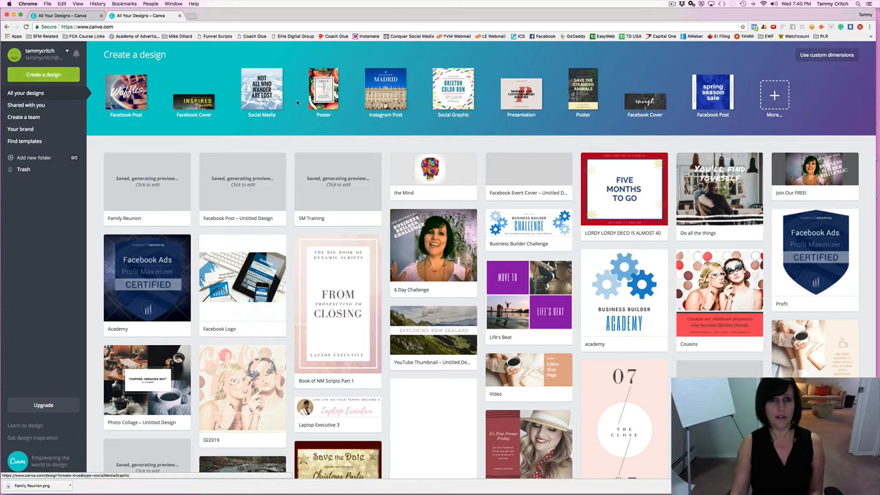
{"action": "left_click", "coordinate": [44, 74]}
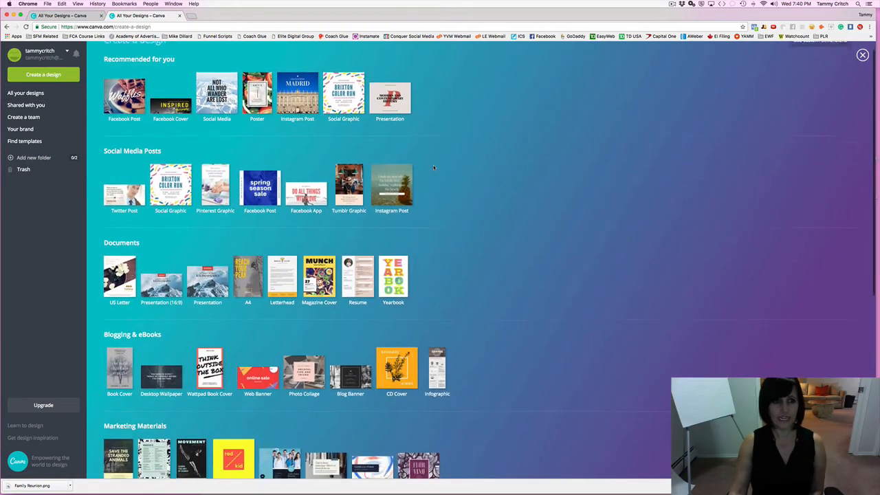
{"action": "scroll", "coordinate": [433, 167], "scroll_direction": "down", "scroll_amount": 3}
{"action": "scroll", "coordinate": [433, 167], "scroll_direction": "down", "scroll_amount": 1}
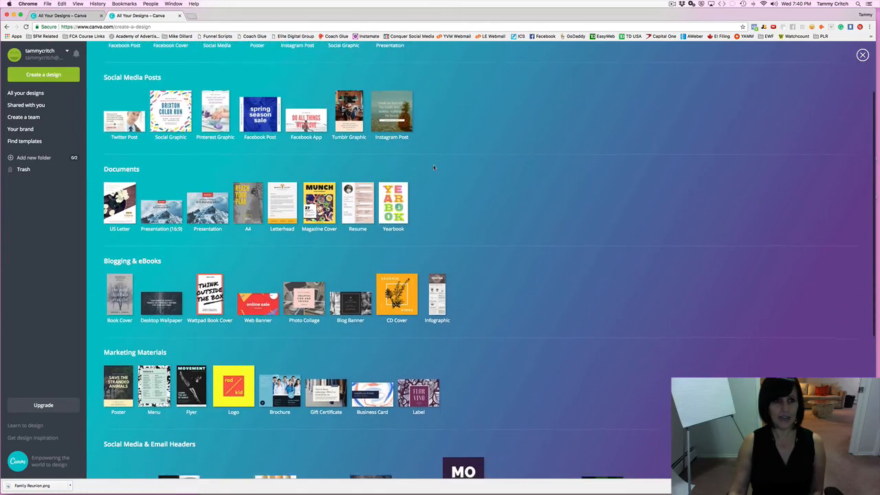
{"action": "scroll", "coordinate": [433, 167], "scroll_direction": "down", "scroll_amount": 5}
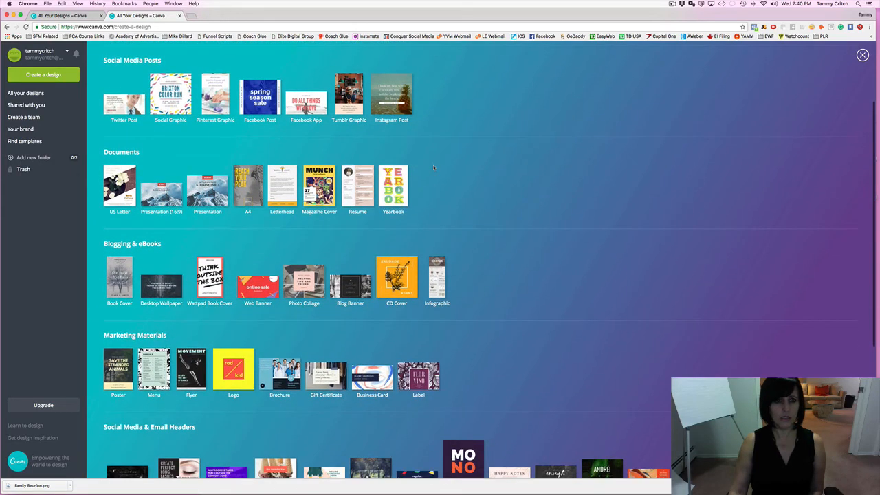
{"action": "scroll", "coordinate": [433, 167], "scroll_direction": "down", "scroll_amount": 3}
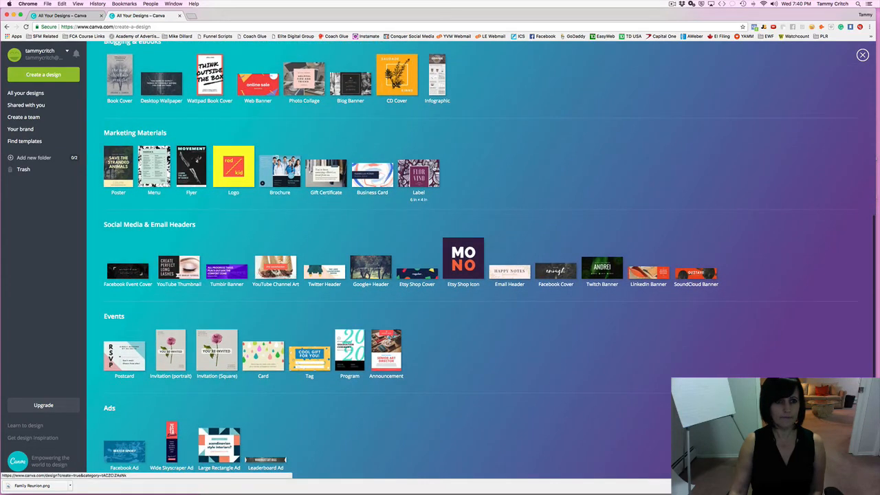
{"action": "scroll", "coordinate": [433, 175], "scroll_direction": "up", "scroll_amount": 4}
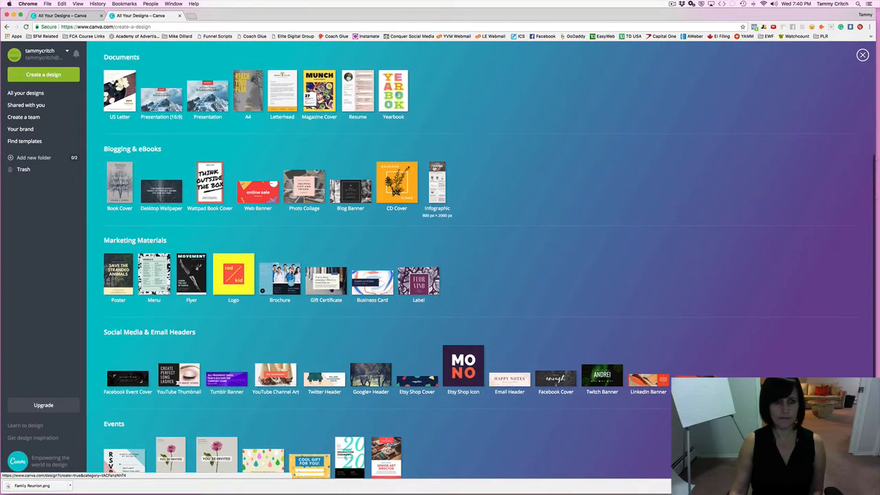
{"action": "scroll", "coordinate": [433, 175], "scroll_direction": "down", "scroll_amount": 1}
{"action": "scroll", "coordinate": [130, 134], "scroll_direction": "up", "scroll_amount": 9}
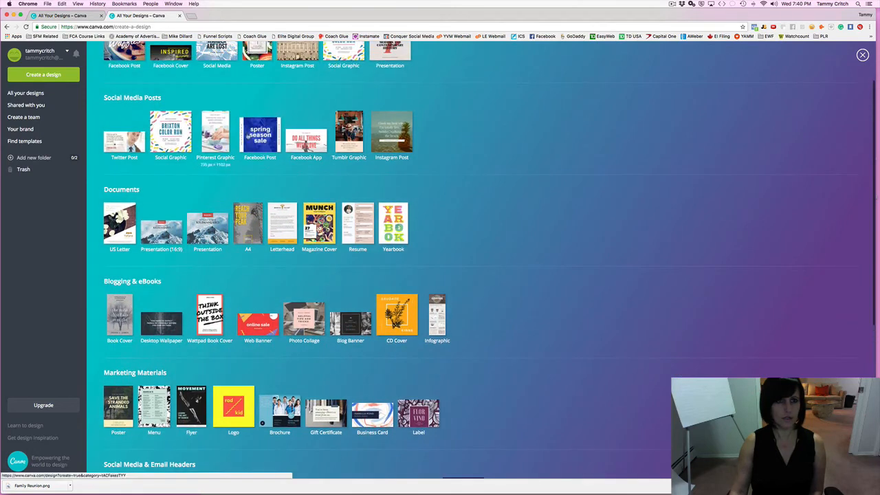
{"action": "left_click", "coordinate": [213, 112]}
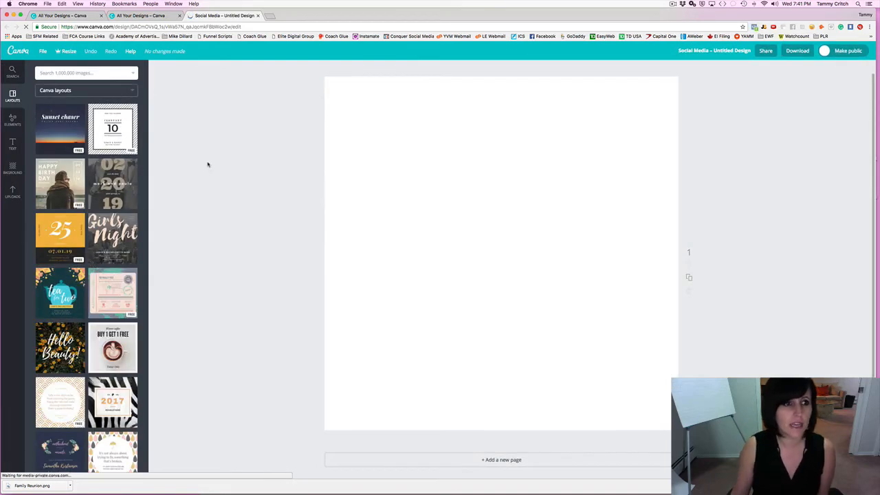
Try the Valentine's LOVE layout and select its 02.14.2019 date text.
{"action": "scroll", "coordinate": [89, 176], "scroll_direction": "down", "scroll_amount": 5}
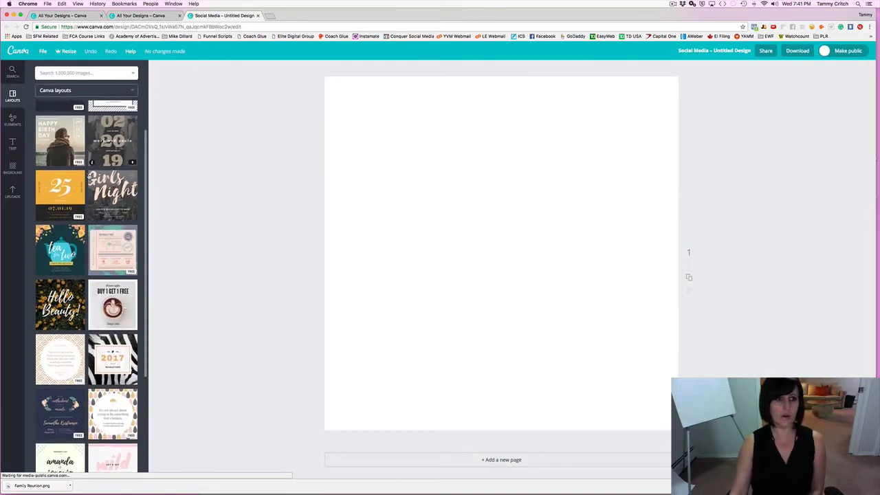
{"action": "scroll", "coordinate": [89, 177], "scroll_direction": "down", "scroll_amount": 8}
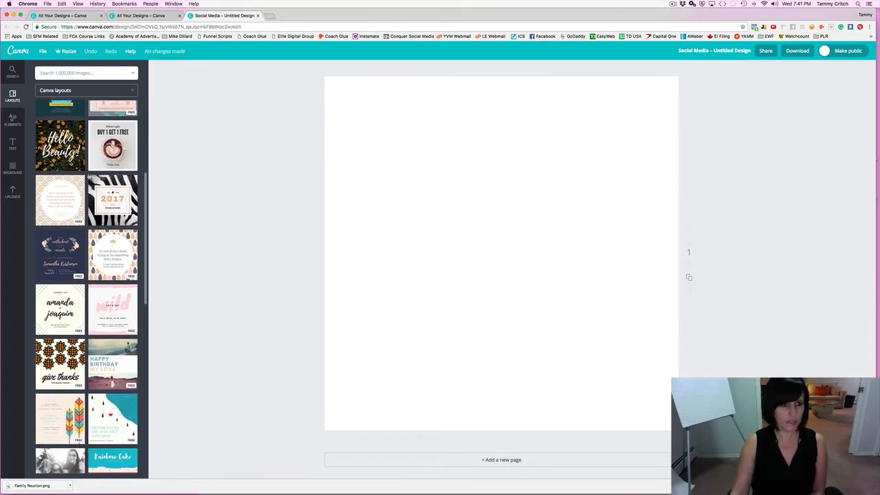
{"action": "scroll", "coordinate": [89, 176], "scroll_direction": "down", "scroll_amount": 8}
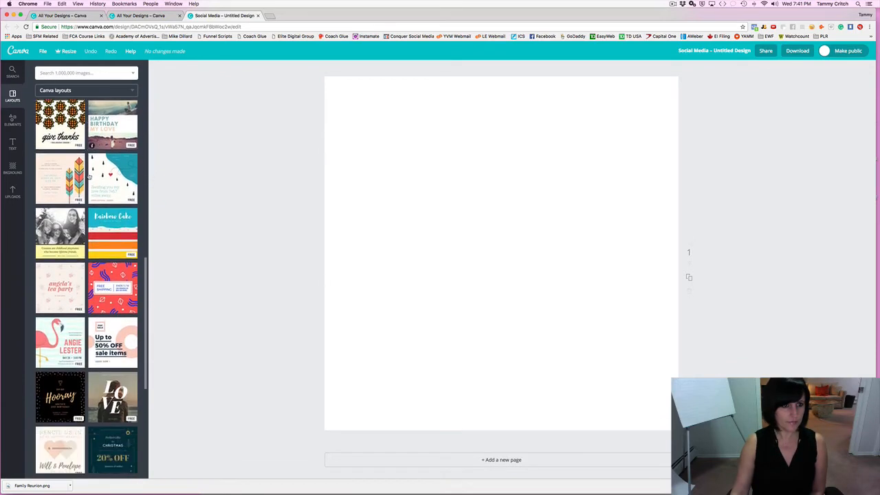
{"action": "scroll", "coordinate": [88, 177], "scroll_direction": "down", "scroll_amount": 3}
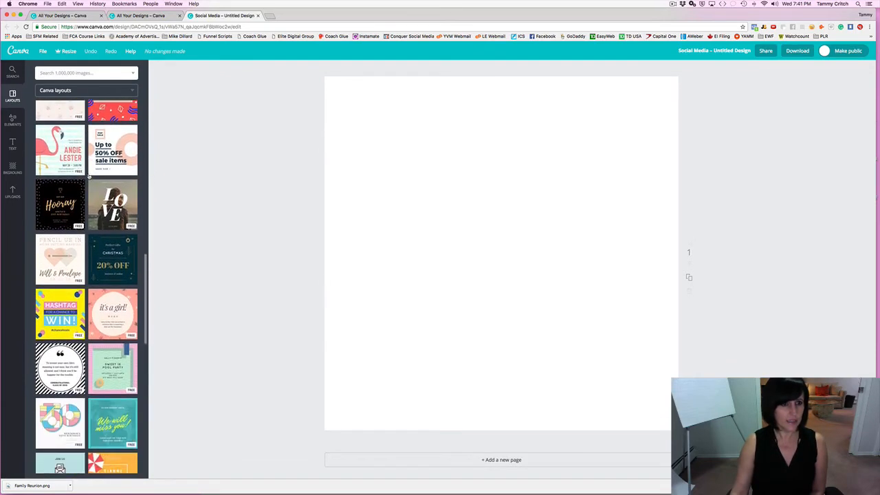
{"action": "left_click", "coordinate": [89, 181]}
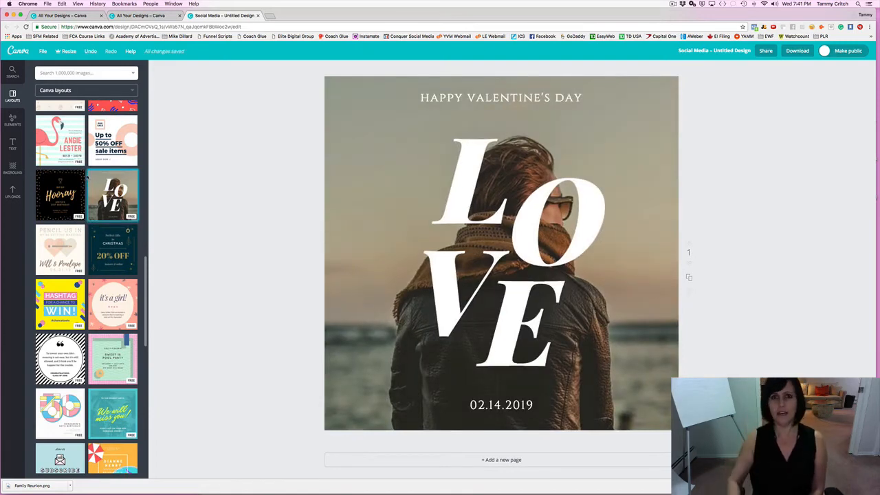
{"action": "left_click", "coordinate": [484, 405]}
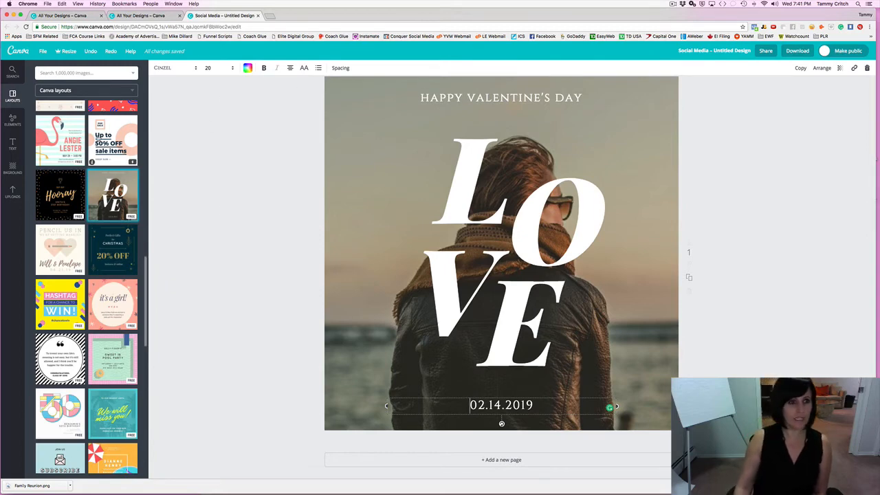
Try the Hooray birthday layout, then apply the Thanksgiving 'thankful for' layout.
{"action": "left_click", "coordinate": [69, 187]}
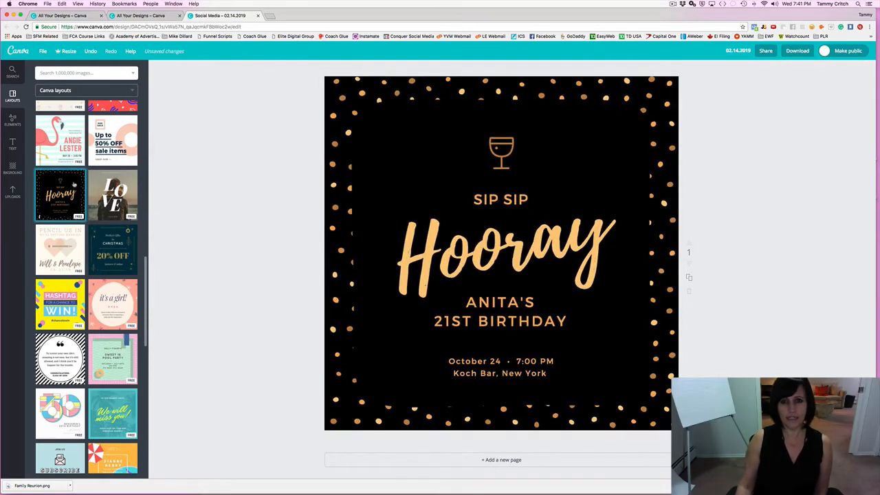
{"action": "scroll", "coordinate": [73, 184], "scroll_direction": "down", "scroll_amount": 5}
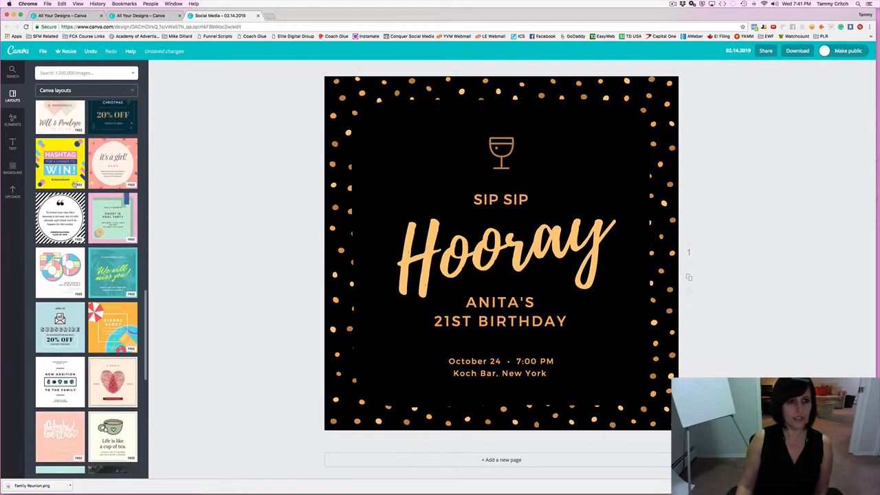
{"action": "scroll", "coordinate": [73, 184], "scroll_direction": "down", "scroll_amount": 2}
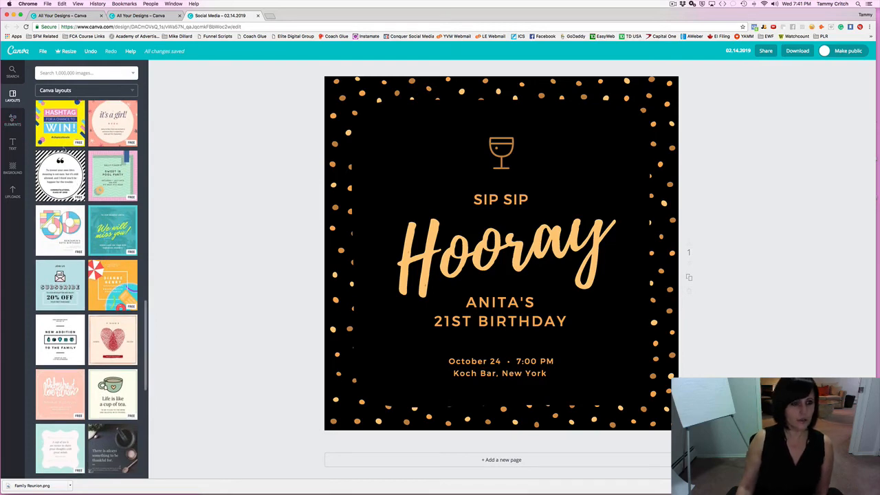
{"action": "scroll", "coordinate": [60, 141], "scroll_direction": "down", "scroll_amount": 12}
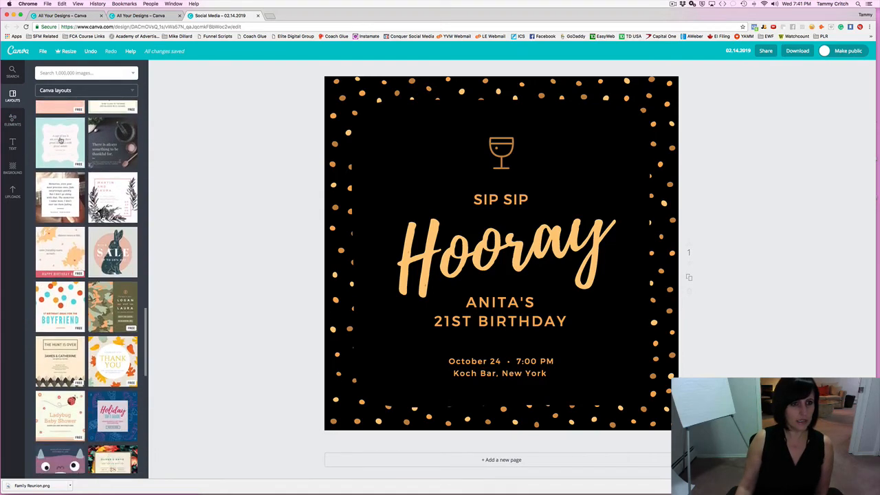
{"action": "left_click", "coordinate": [112, 147]}
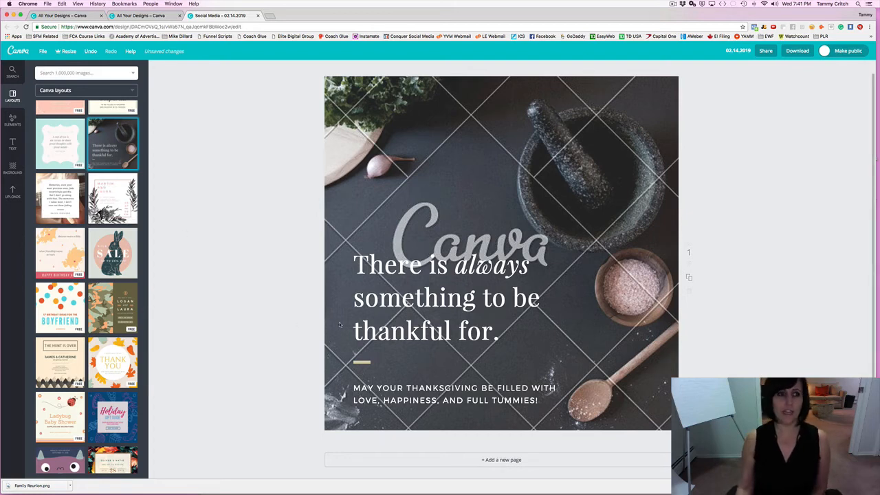
Set the photo of hands holding grapes as the post's background.
{"action": "left_click", "coordinate": [11, 120]}
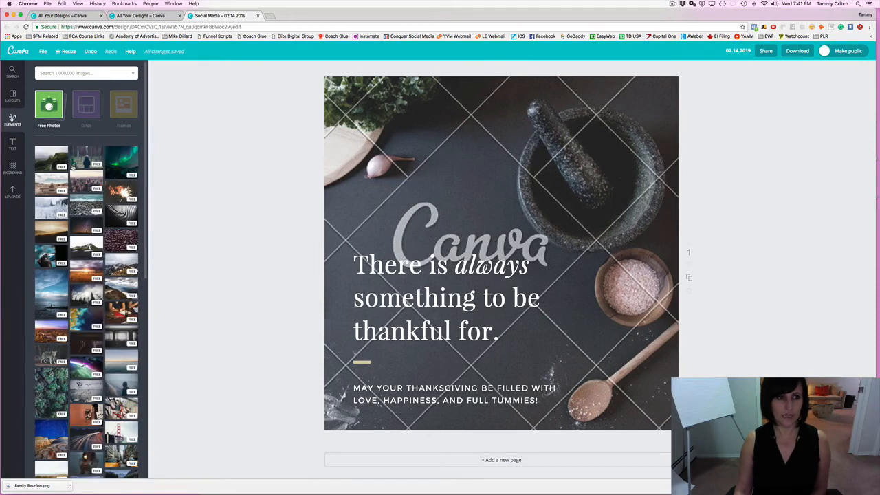
{"action": "scroll", "coordinate": [76, 191], "scroll_direction": "down", "scroll_amount": 5}
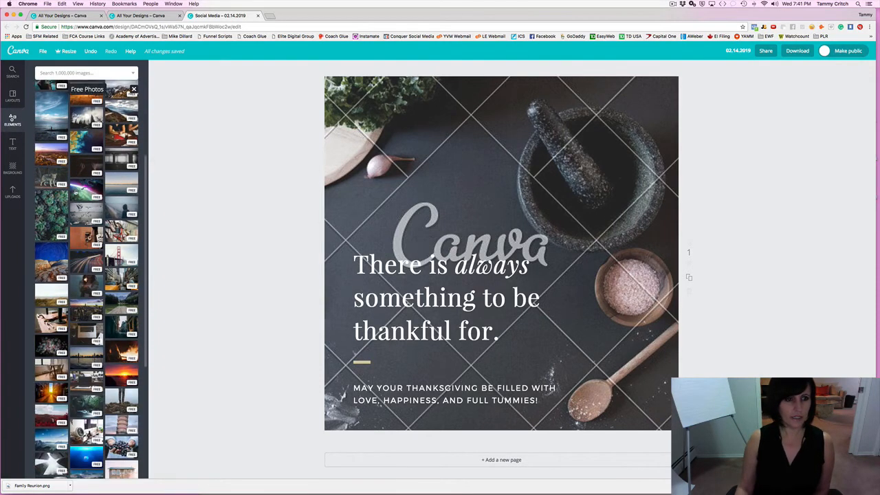
{"action": "scroll", "coordinate": [86, 274], "scroll_direction": "down", "scroll_amount": 5}
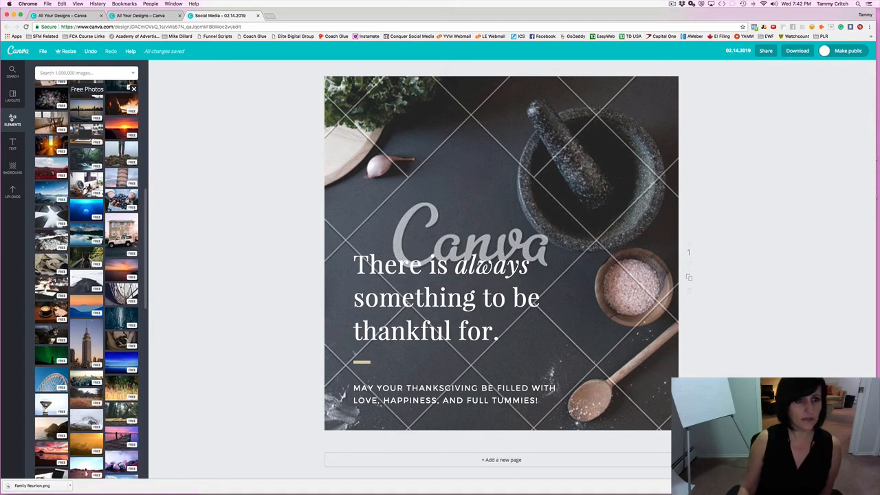
{"action": "left_click_drag", "start_coordinate": [108, 206], "coordinate": [305, 213]}
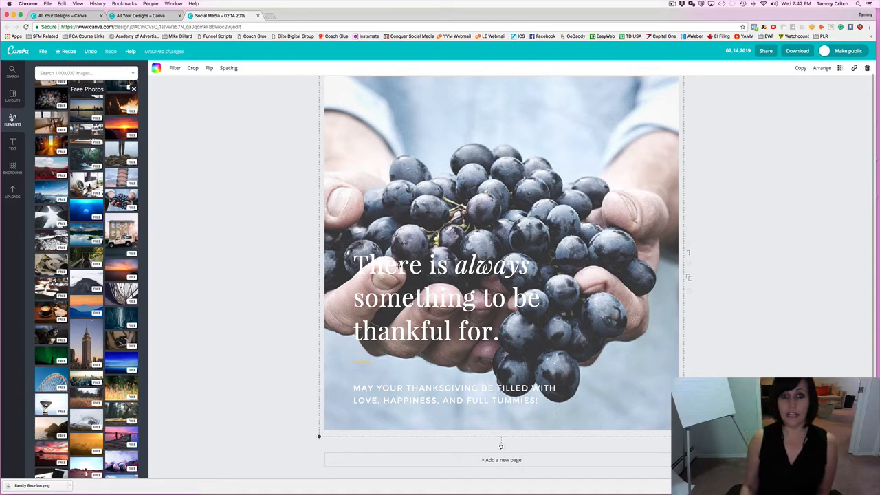
Change the 'There is always something to be thankful for.' headline colour to black.
{"action": "left_click", "coordinate": [393, 268]}
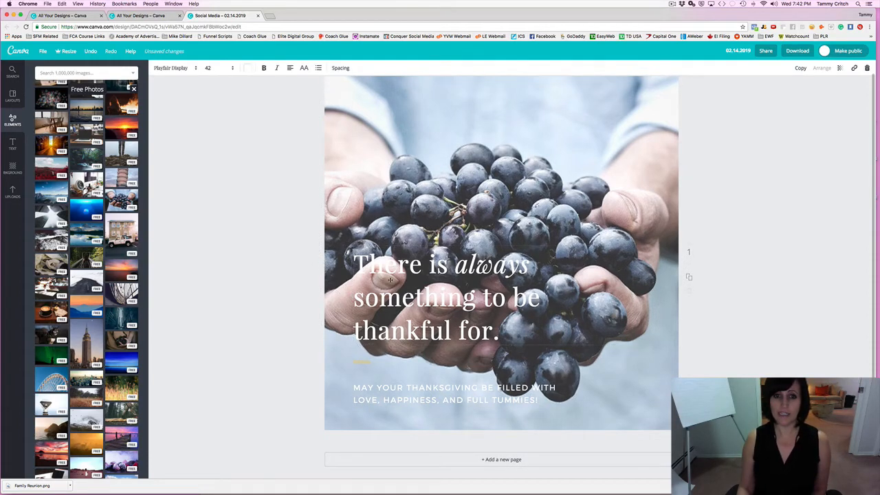
{"action": "left_click_drag", "start_coordinate": [354, 264], "coordinate": [500, 333]}
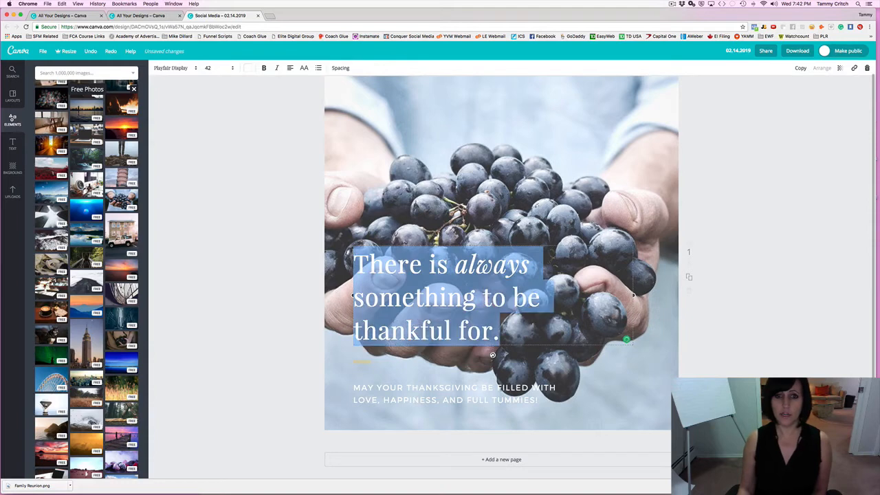
{"action": "left_click", "coordinate": [247, 68]}
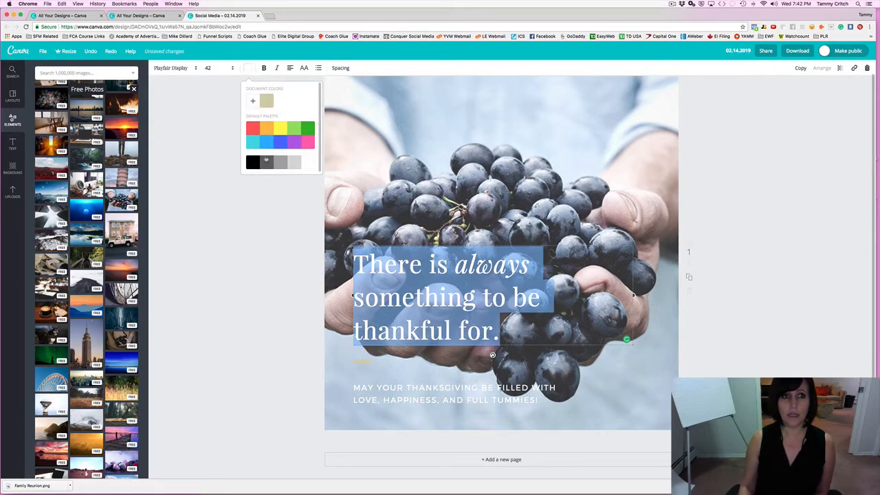
{"action": "left_click", "coordinate": [279, 145]}
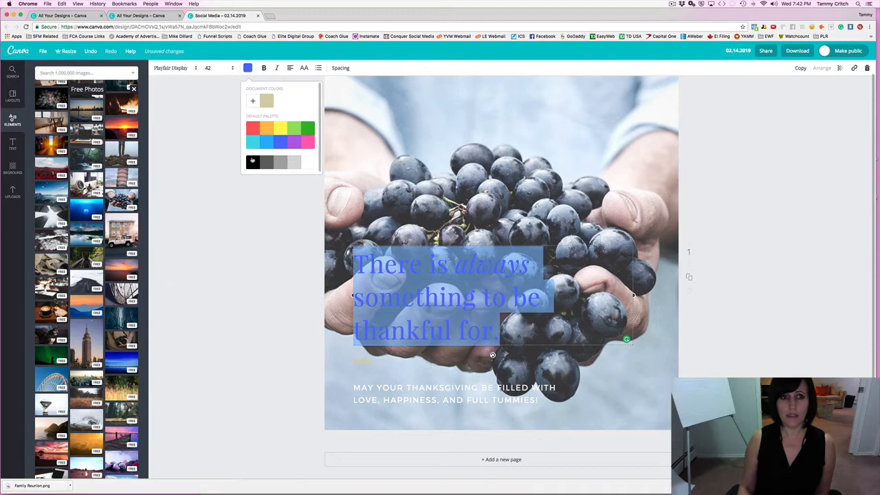
{"action": "left_click", "coordinate": [252, 162]}
{"action": "left_click", "coordinate": [229, 241]}
{"action": "left_click", "coordinate": [218, 255]}
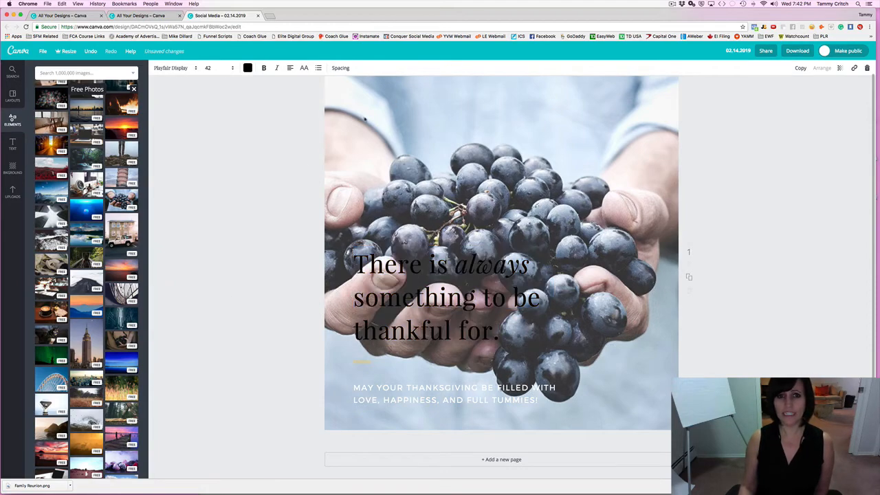
Move the headline to the top of the image and centre-align it.
{"action": "left_click_drag", "start_coordinate": [437, 288], "coordinate": [363, 121]}
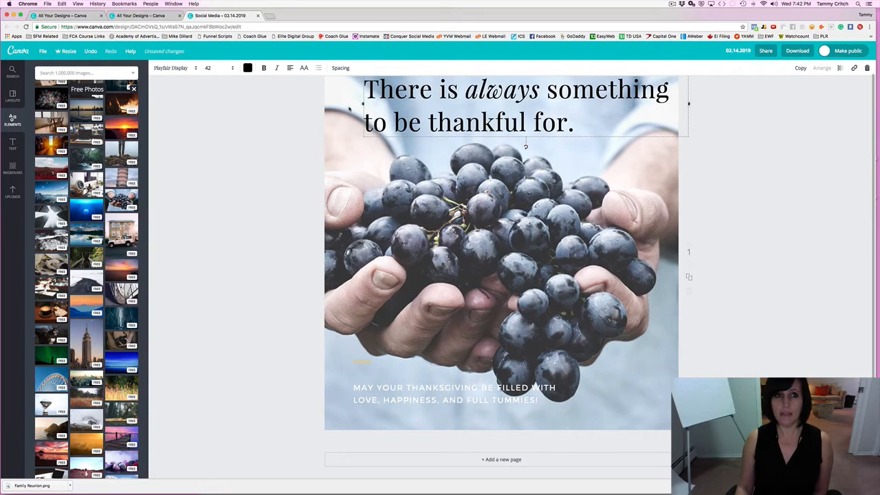
{"action": "left_click", "coordinate": [289, 68]}
{"action": "left_click", "coordinate": [304, 88]}
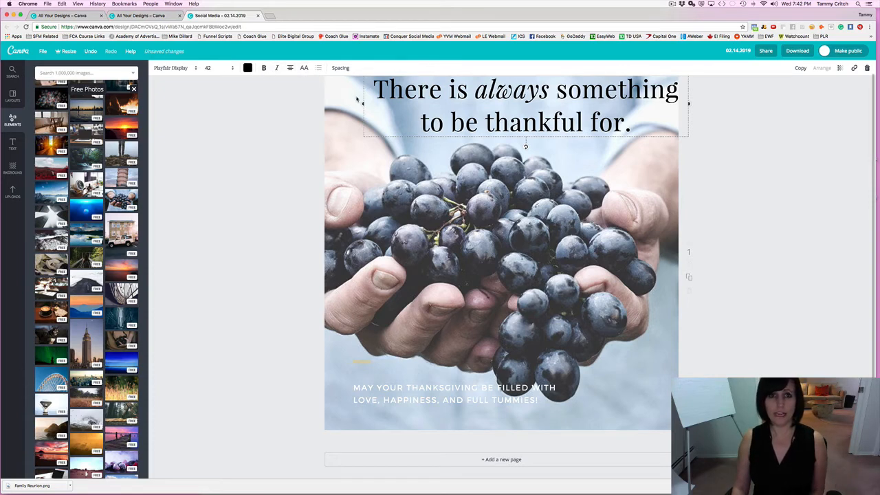
{"action": "left_click_drag", "start_coordinate": [407, 102], "coordinate": [382, 102]}
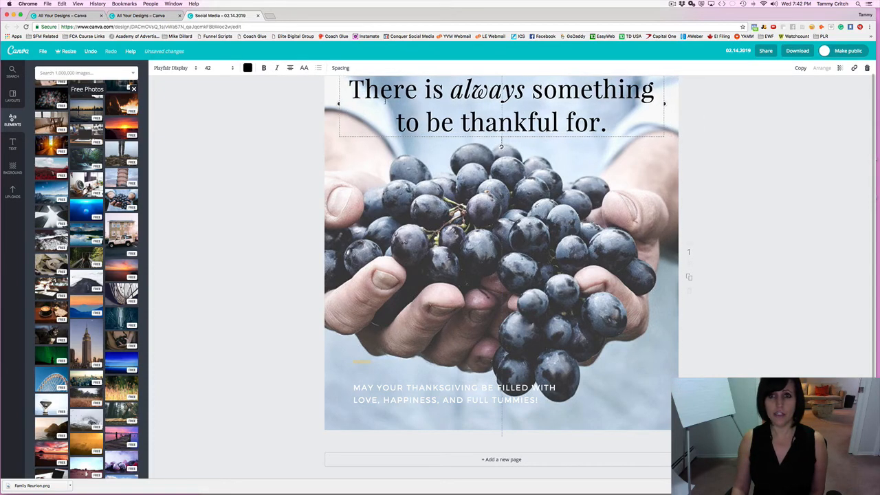
{"action": "left_click", "coordinate": [206, 206]}
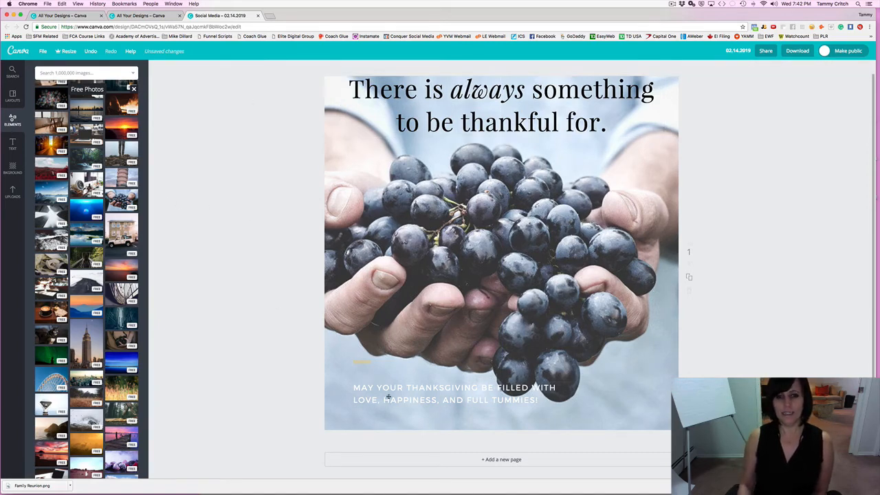
Move the Thanksgiving subtext to the bottom-left margin and make it black.
{"action": "left_click", "coordinate": [489, 400]}
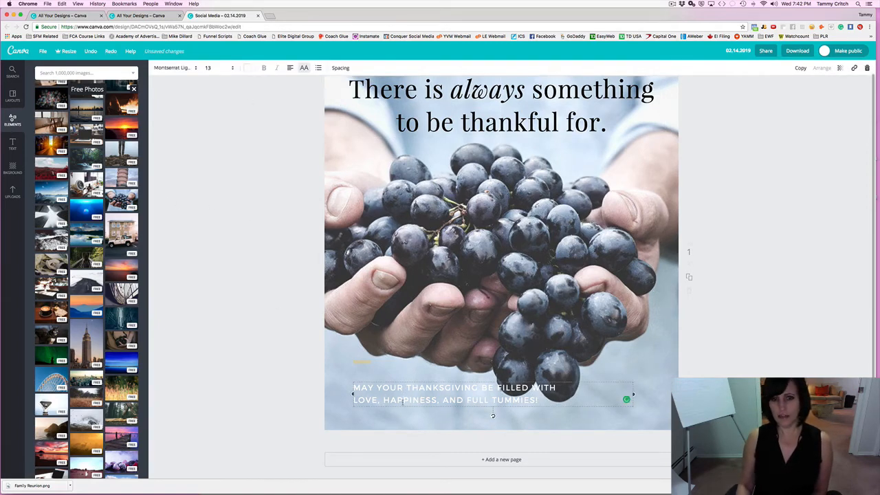
{"action": "left_click_drag", "start_coordinate": [366, 397], "coordinate": [361, 411]}
{"action": "left_click", "coordinate": [393, 413]}
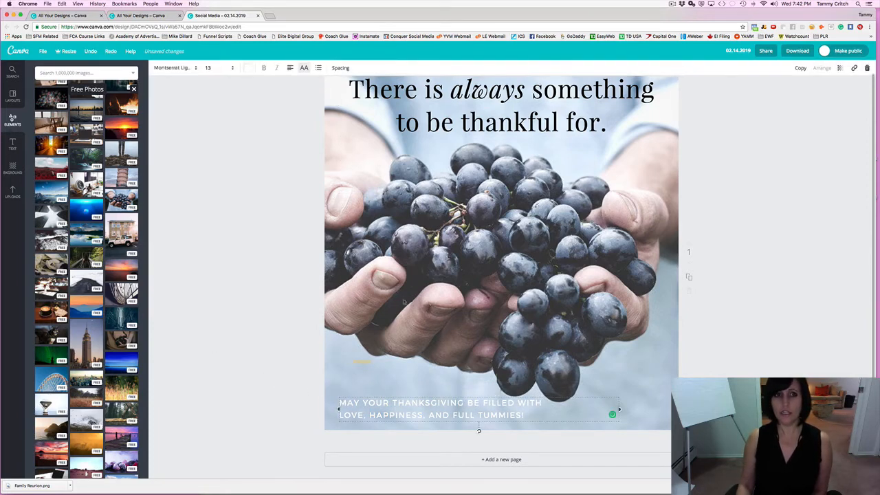
{"action": "left_click", "coordinate": [244, 70]}
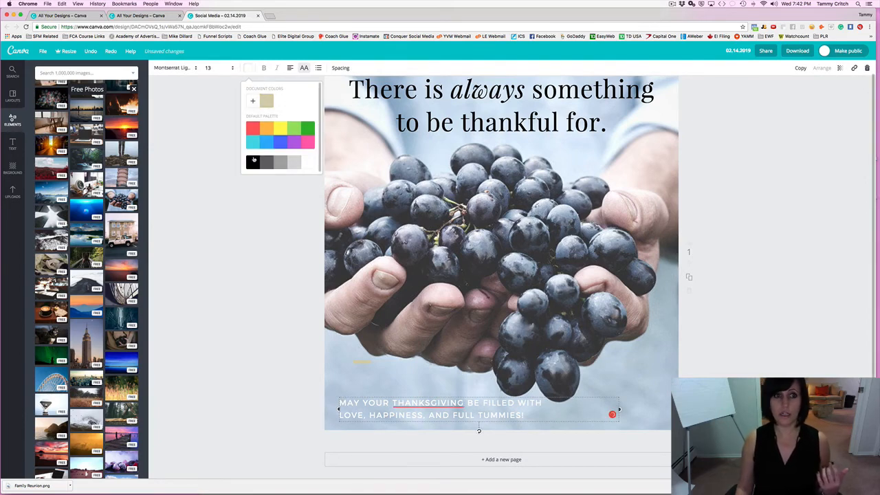
{"action": "left_click", "coordinate": [253, 161]}
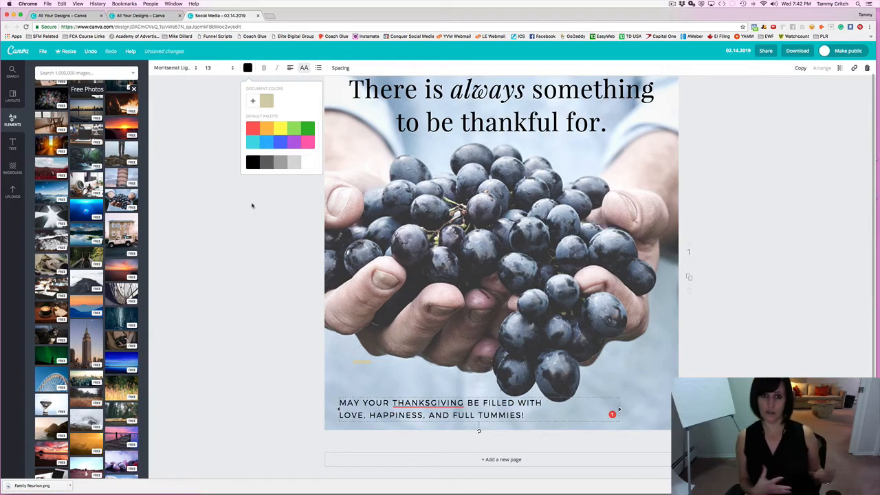
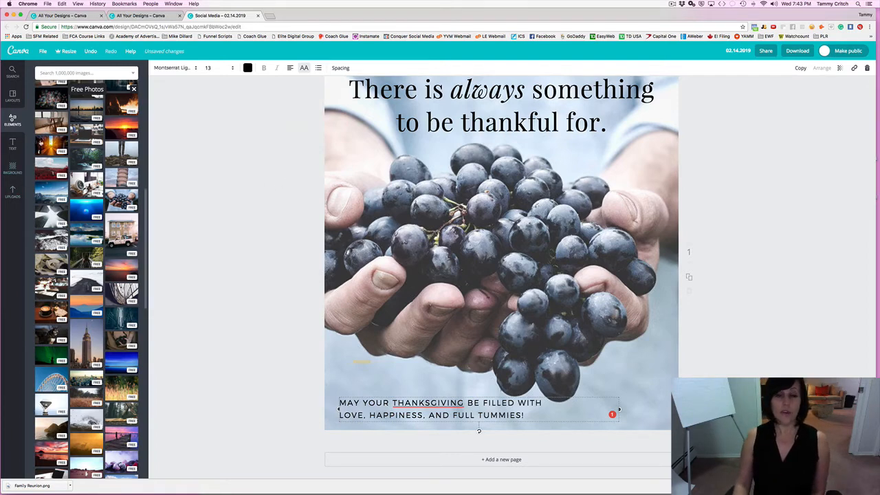
Apply the red Save the Date layout with a framed photo and September 29 2019 date.
{"action": "left_click", "coordinate": [14, 97]}
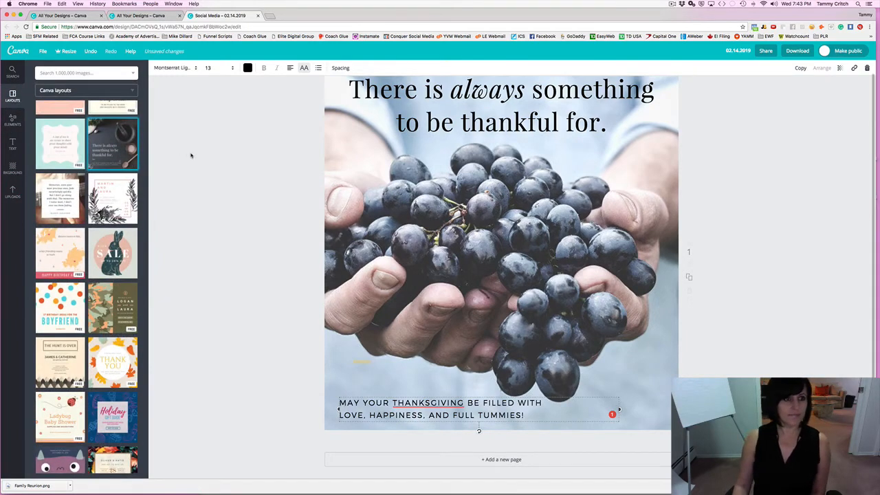
{"action": "scroll", "coordinate": [166, 193], "scroll_direction": "down", "scroll_amount": 1}
{"action": "scroll", "coordinate": [86, 289], "scroll_direction": "down", "scroll_amount": 5}
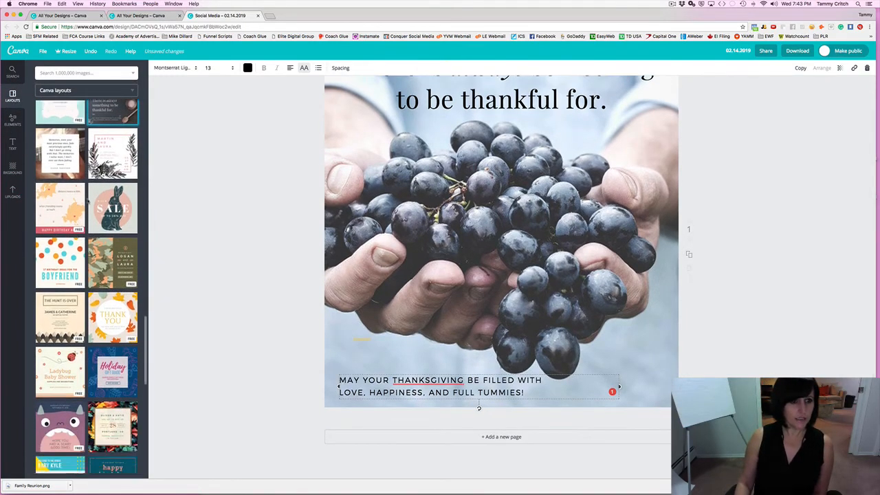
{"action": "scroll", "coordinate": [86, 289], "scroll_direction": "down", "scroll_amount": 5}
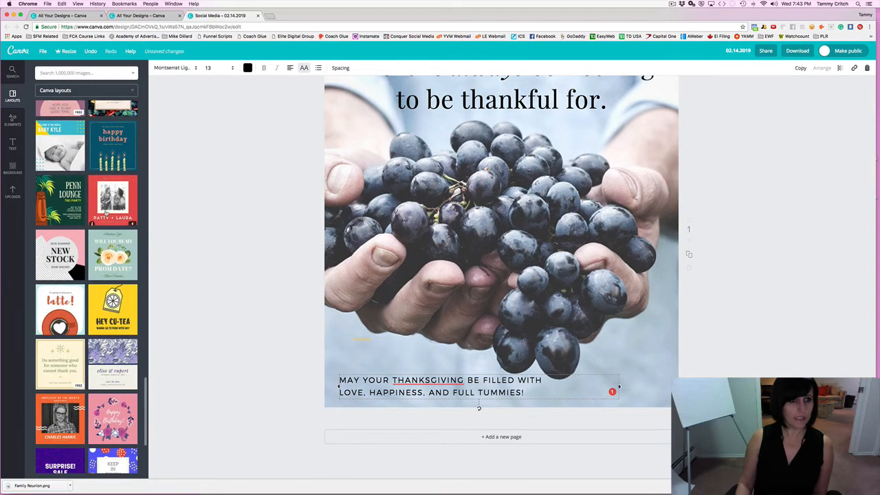
{"action": "left_click_drag", "start_coordinate": [113, 199], "coordinate": [438, 261]}
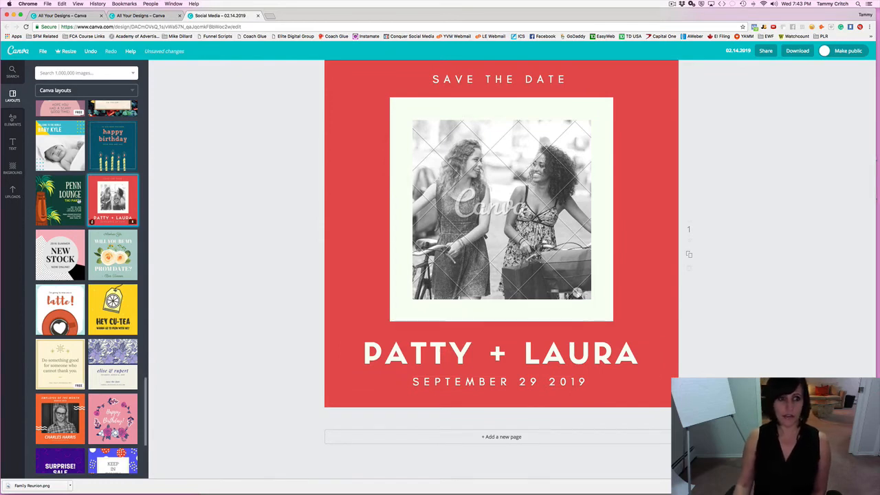
{"action": "scroll", "coordinate": [110, 274], "scroll_direction": "down", "scroll_amount": 4}
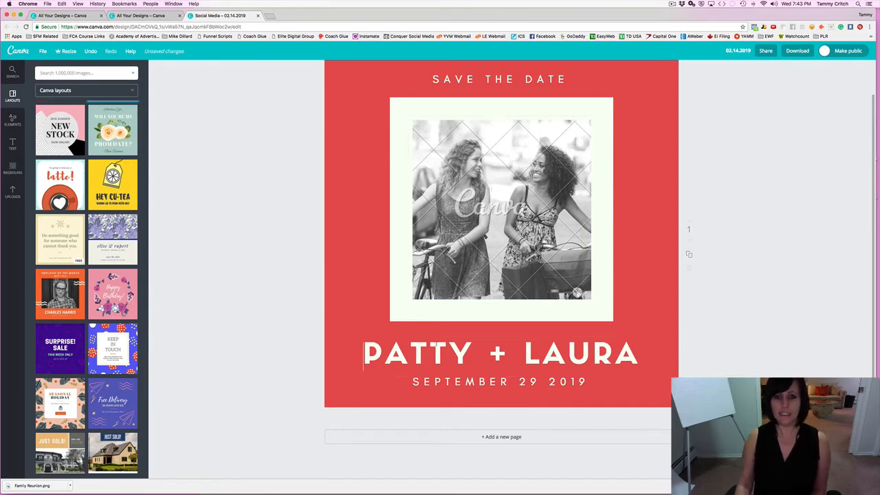
Retype the two names in the headline with new first names.
{"action": "left_click", "coordinate": [436, 344]}
{"action": "double_click", "coordinate": [377, 350]}
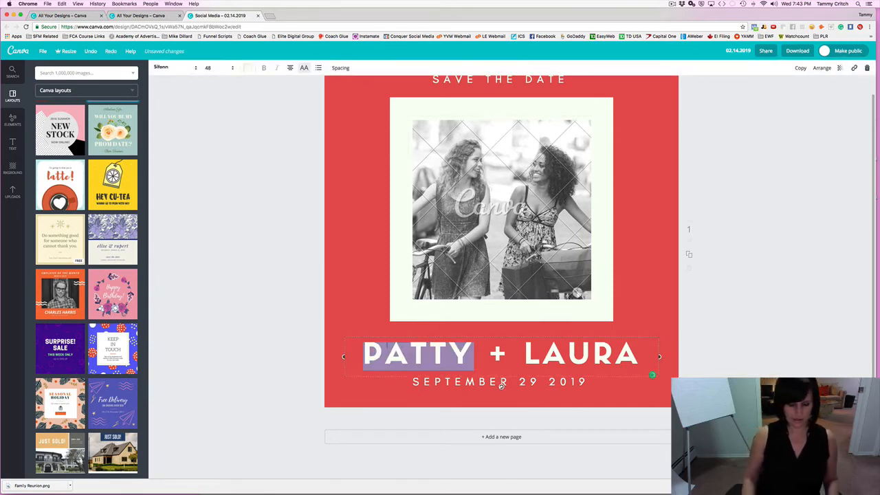
{"action": "type", "text": "TAMMY"}
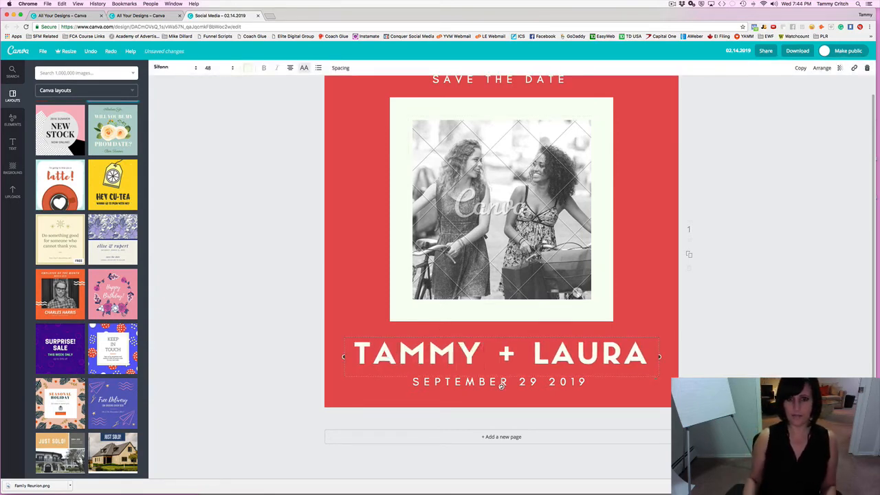
{"action": "double_click", "coordinate": [551, 352]}
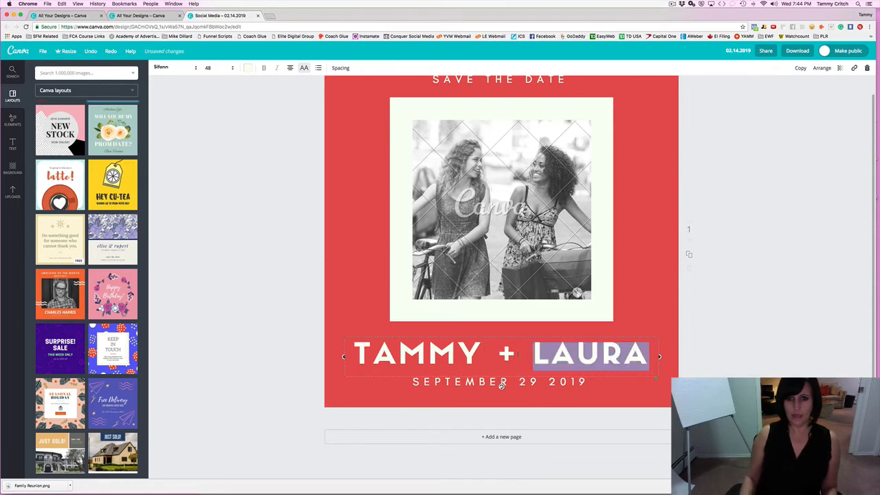
{"action": "type", "text": "DECLAN"}
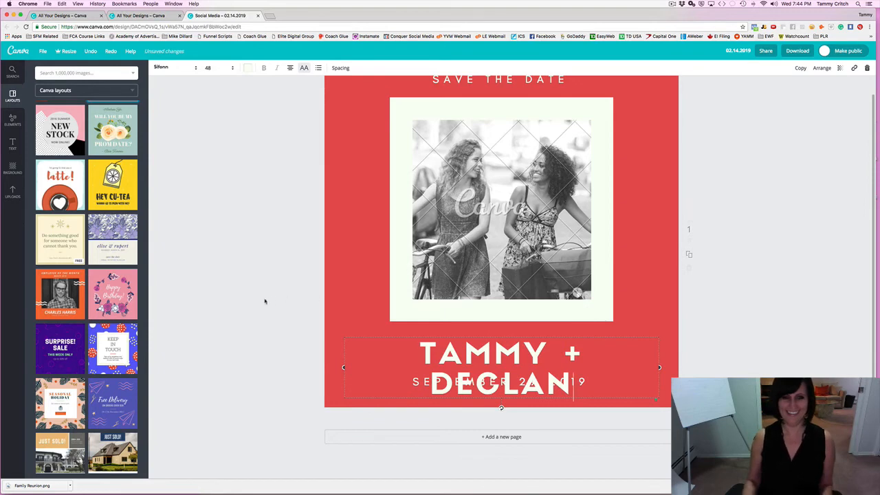
Widen the names headline so it fits one line and centre it on the page.
{"action": "left_click", "coordinate": [349, 370]}
{"action": "key", "text": "super+a"}
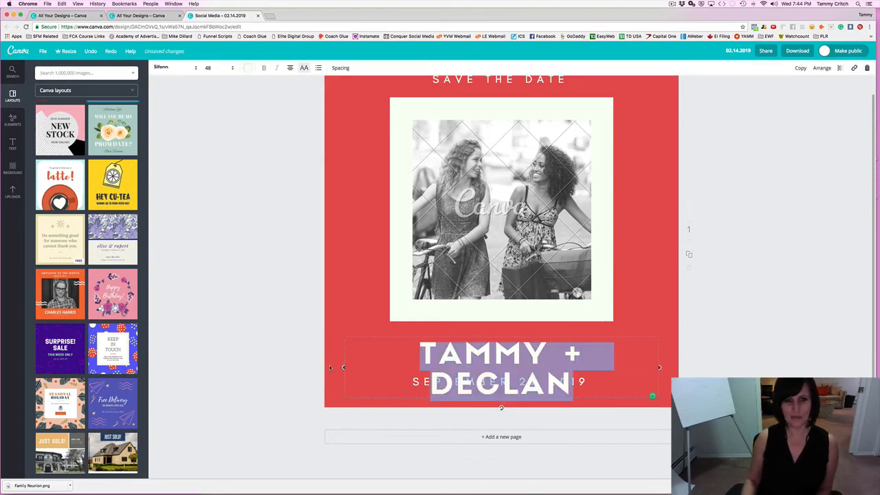
{"action": "left_click_drag", "start_coordinate": [343, 367], "coordinate": [326, 357]}
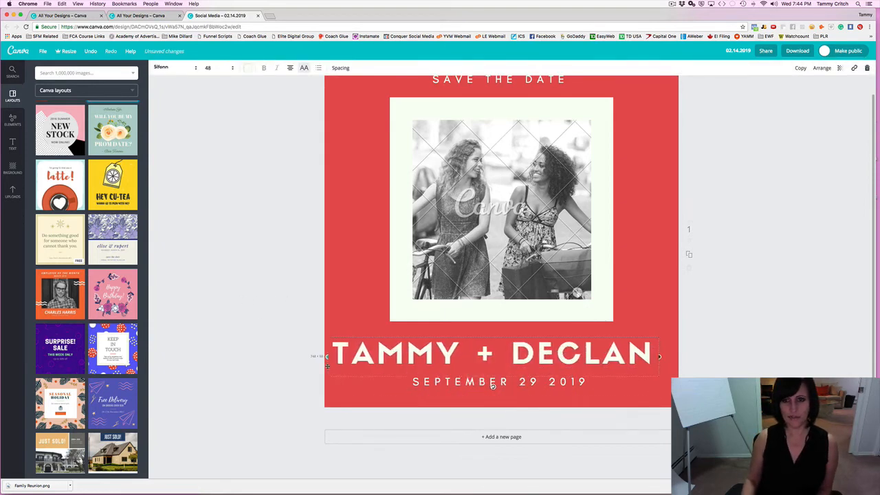
{"action": "left_click", "coordinate": [278, 354]}
{"action": "left_click_drag", "start_coordinate": [447, 368], "coordinate": [454, 366]}
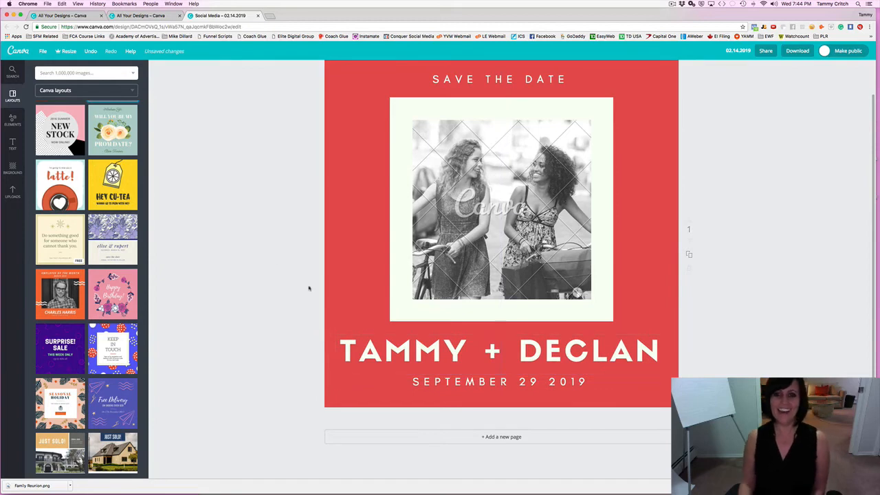
{"action": "left_click", "coordinate": [495, 225]}
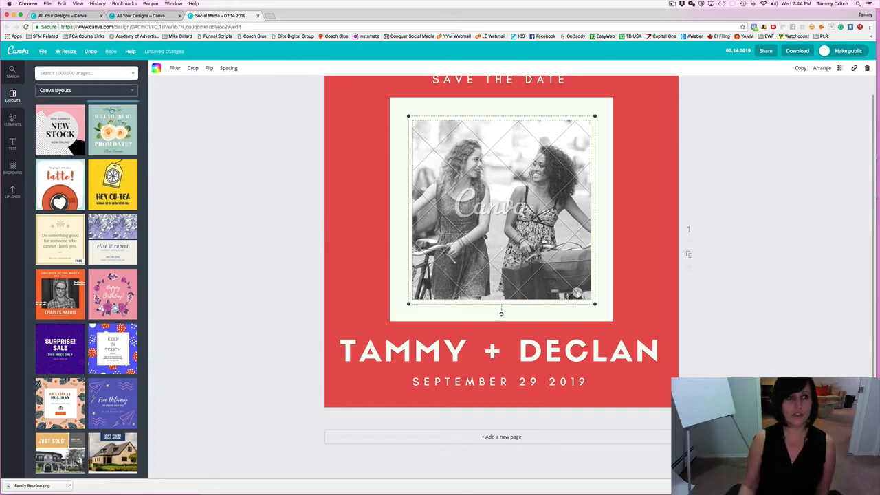
Start an image upload and search Downloads, iCloud Drive, Desktop and Applications for the file.
{"action": "left_click", "coordinate": [13, 194]}
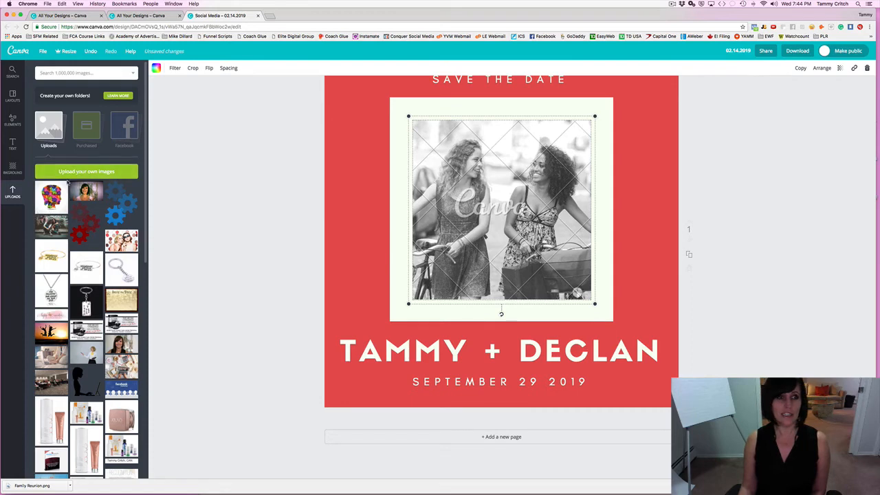
{"action": "left_click", "coordinate": [88, 174]}
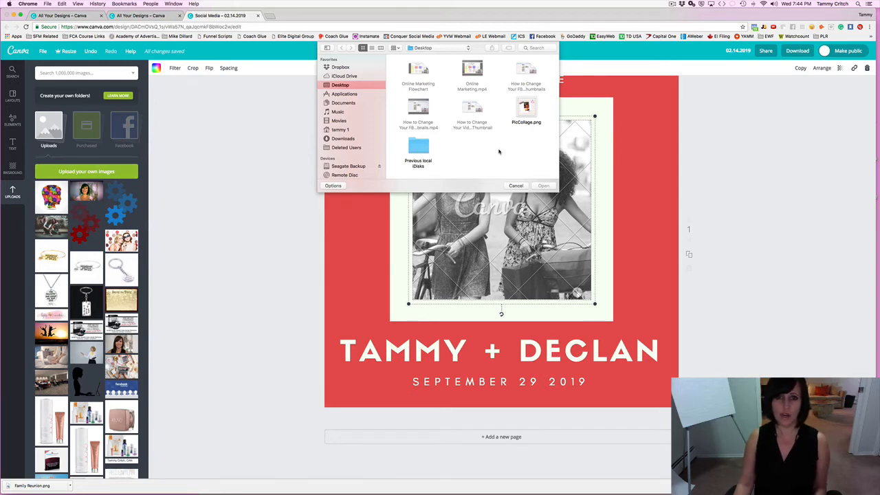
{"action": "left_click", "coordinate": [343, 139]}
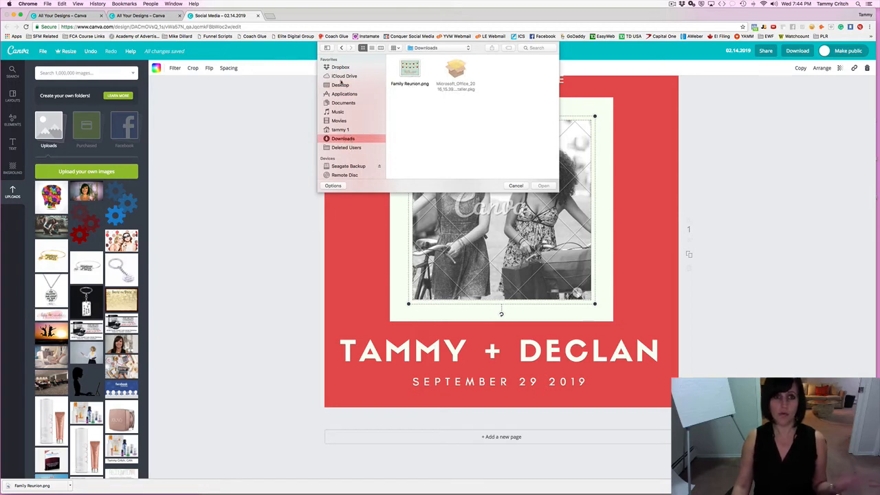
{"action": "left_click", "coordinate": [350, 77]}
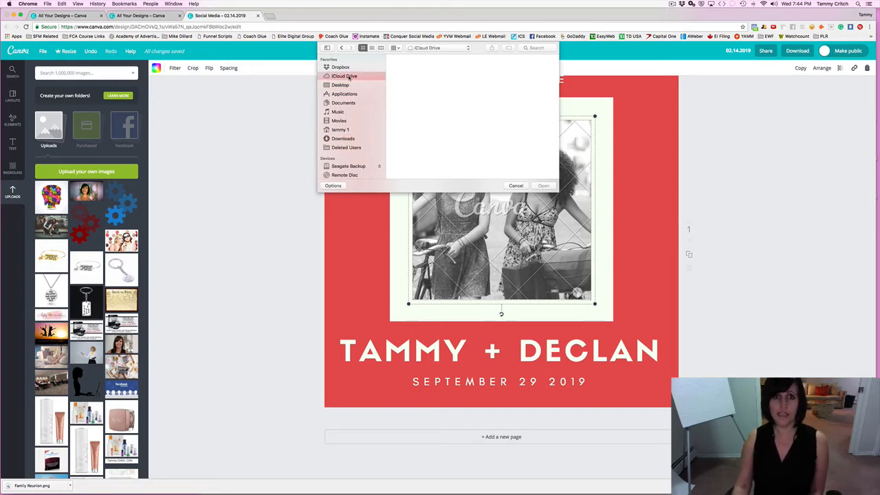
{"action": "left_click", "coordinate": [341, 84]}
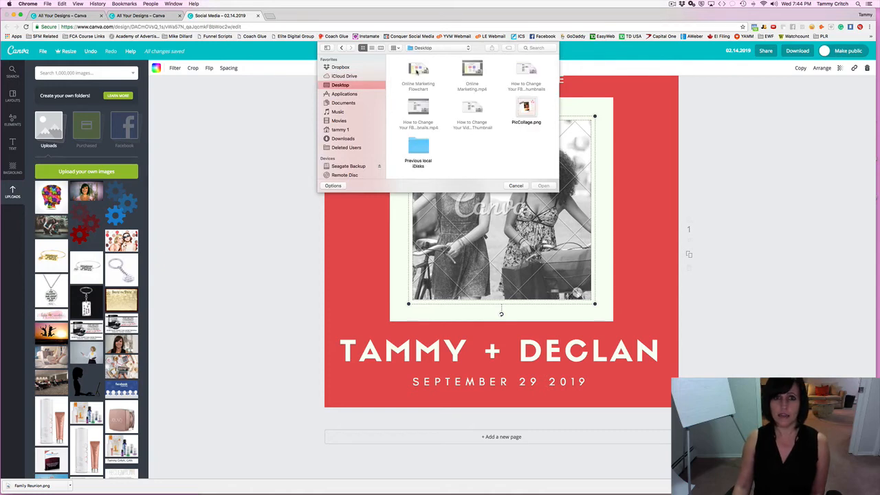
{"action": "left_click", "coordinate": [533, 114]}
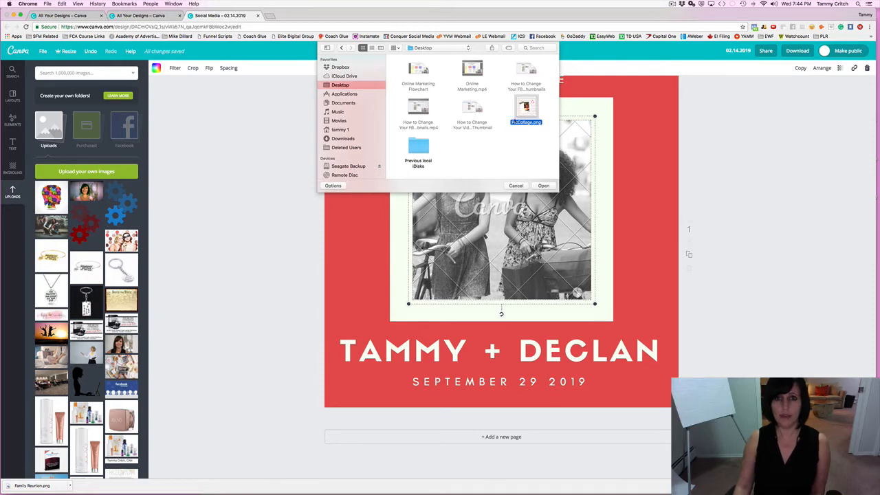
{"action": "left_click", "coordinate": [343, 94]}
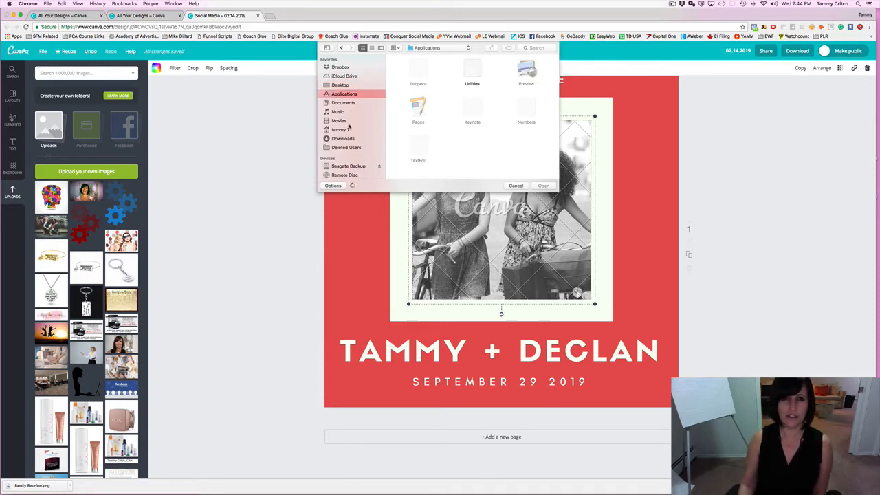
{"action": "scroll", "coordinate": [348, 127], "scroll_direction": "down", "scroll_amount": 5}
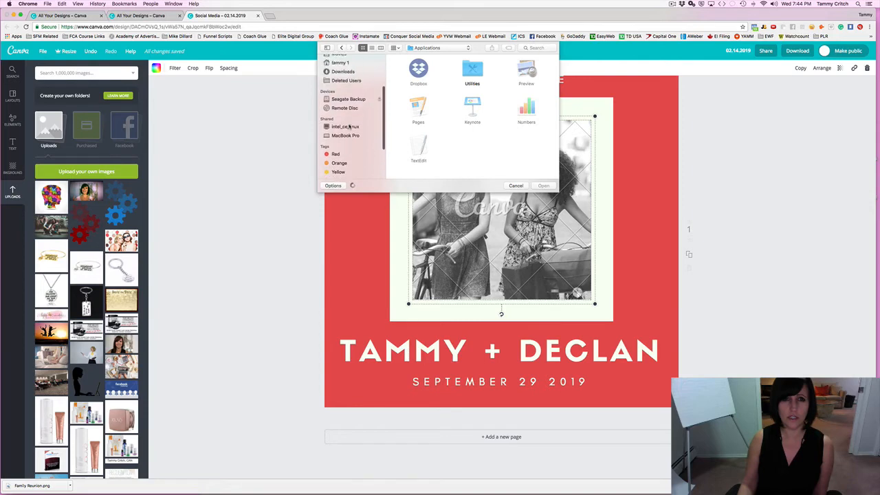
{"action": "scroll", "coordinate": [348, 126], "scroll_direction": "up", "scroll_amount": 3}
Upload the silhouette-with-laptop image from iCloud Drive.
{"action": "left_click", "coordinate": [343, 94]}
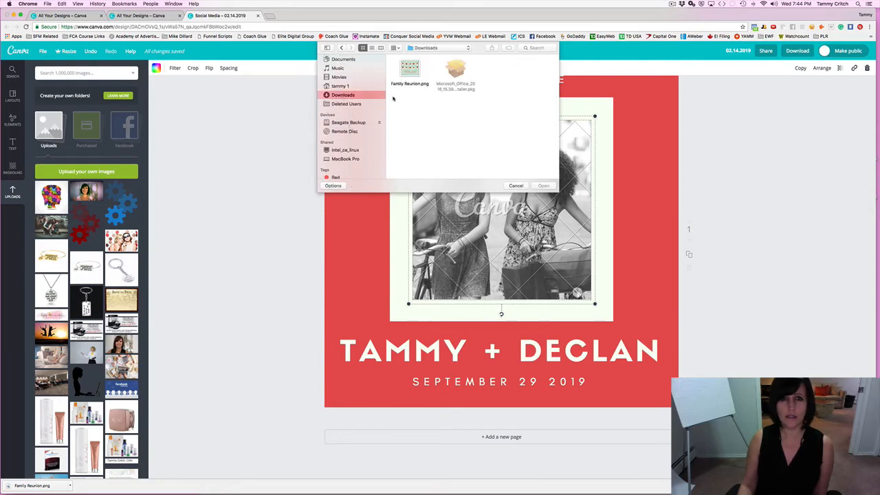
{"action": "scroll", "coordinate": [341, 89], "scroll_direction": "up", "scroll_amount": 2}
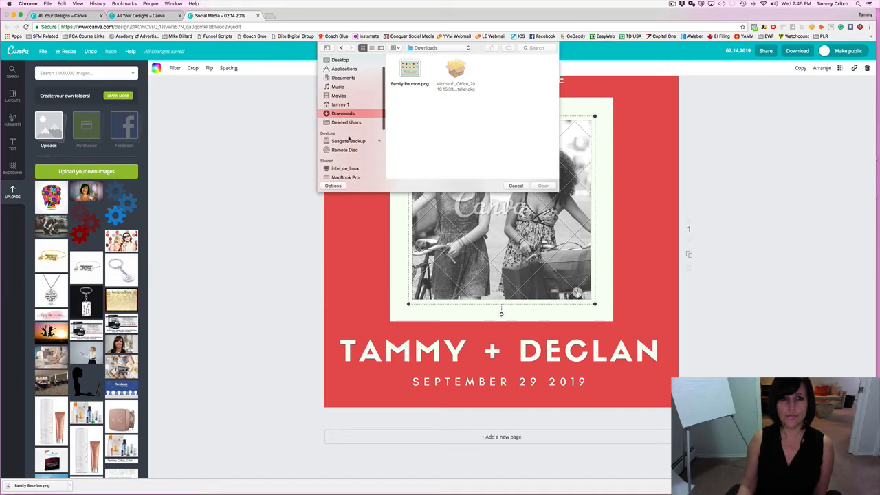
{"action": "scroll", "coordinate": [367, 91], "scroll_direction": "up", "scroll_amount": 3}
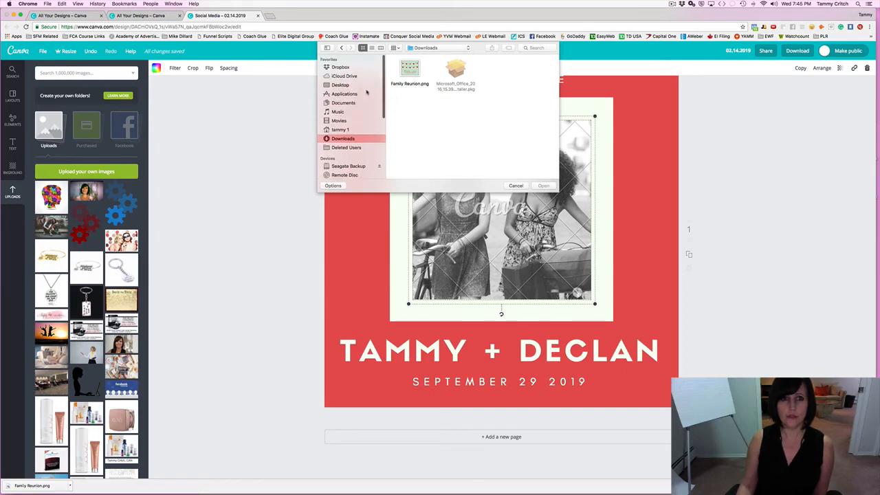
{"action": "left_click", "coordinate": [343, 76]}
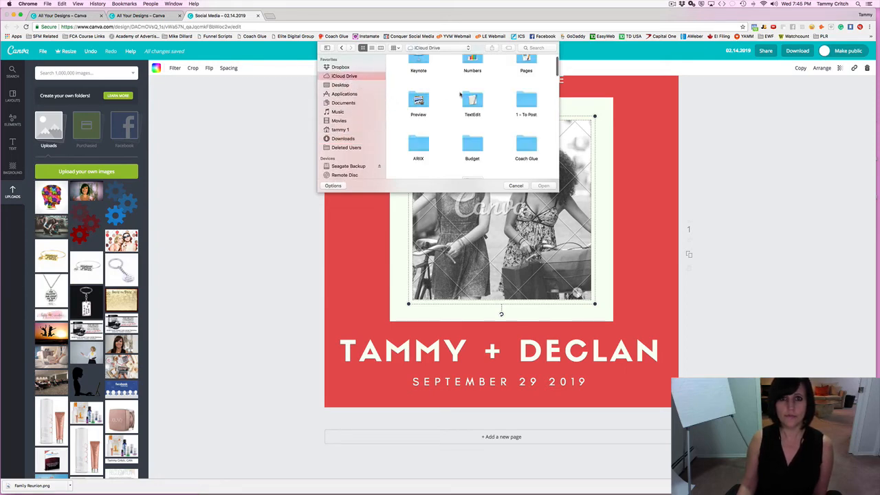
{"action": "scroll", "coordinate": [459, 94], "scroll_direction": "down", "scroll_amount": 5}
{"action": "left_click", "coordinate": [472, 103]}
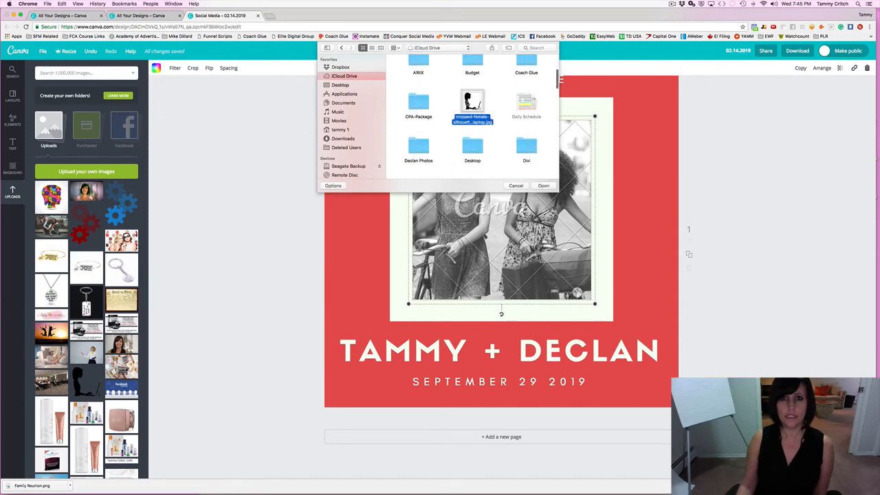
{"action": "key", "text": "Return"}
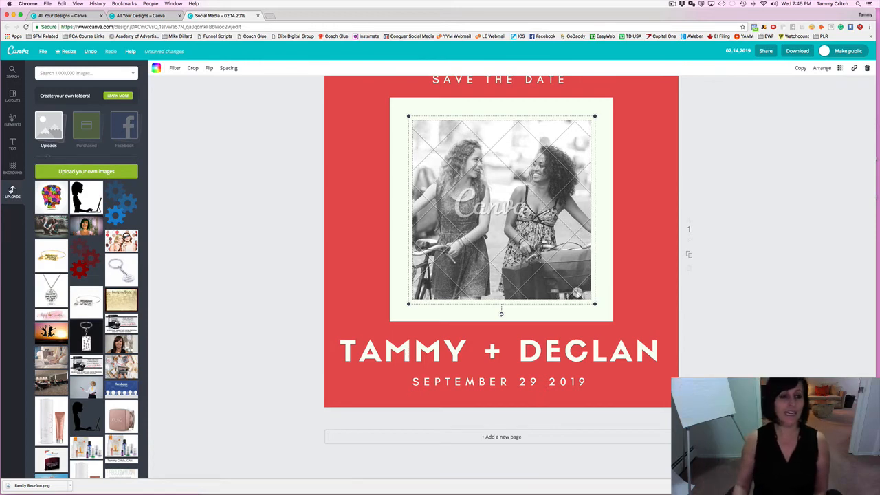
Drop the uploaded silhouette into the picture frame, replacing the photo.
{"action": "left_click_drag", "start_coordinate": [81, 197], "coordinate": [441, 210]}
{"action": "left_click", "coordinate": [229, 188]}
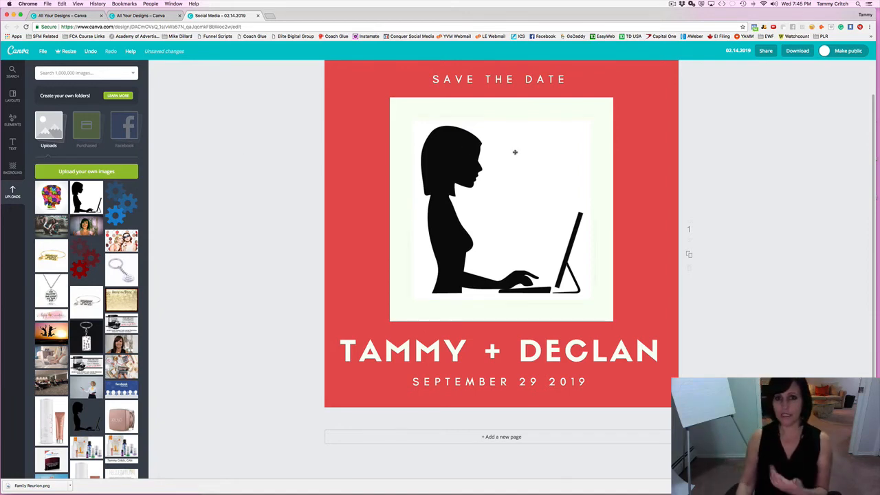
{"action": "left_click", "coordinate": [737, 51]}
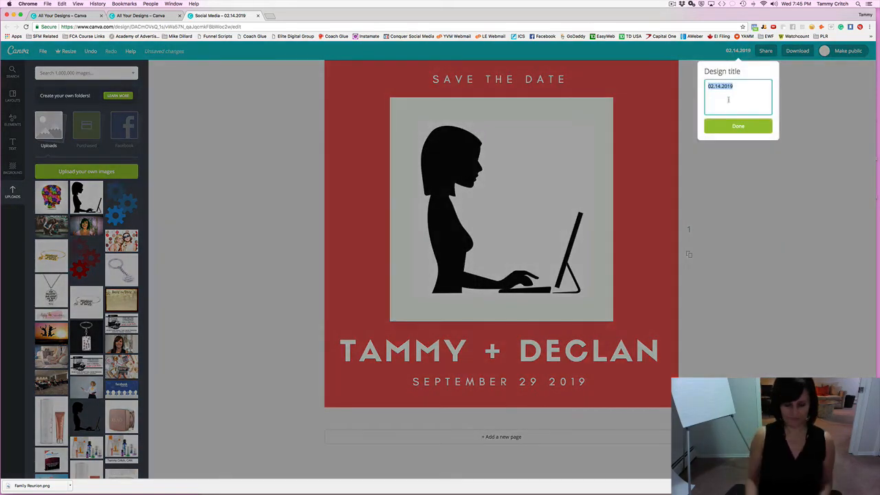
Retitle the design 'Save the Date', checking the download options without downloading.
{"action": "type", "text": "Save"}
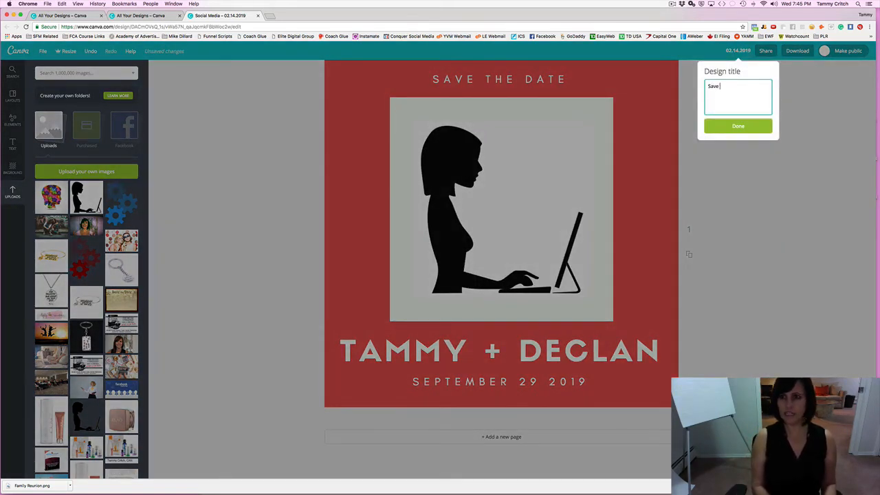
{"action": "type", "text": " the Date"}
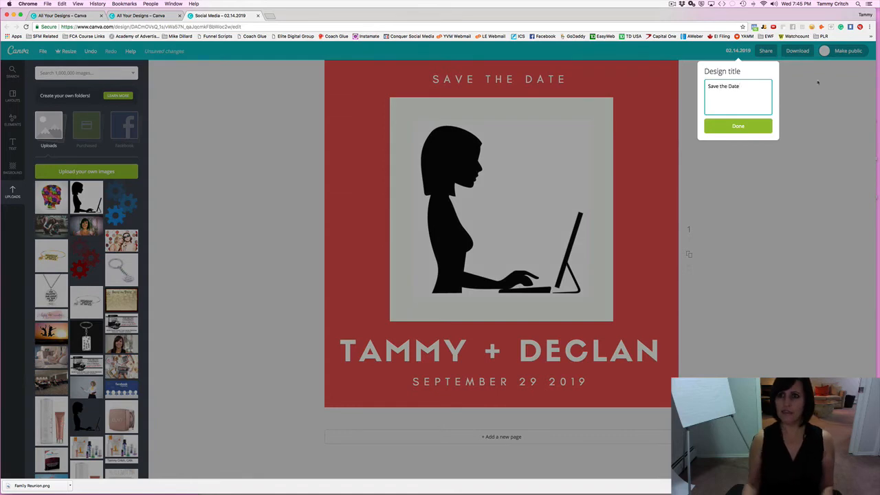
{"action": "left_click", "coordinate": [754, 126]}
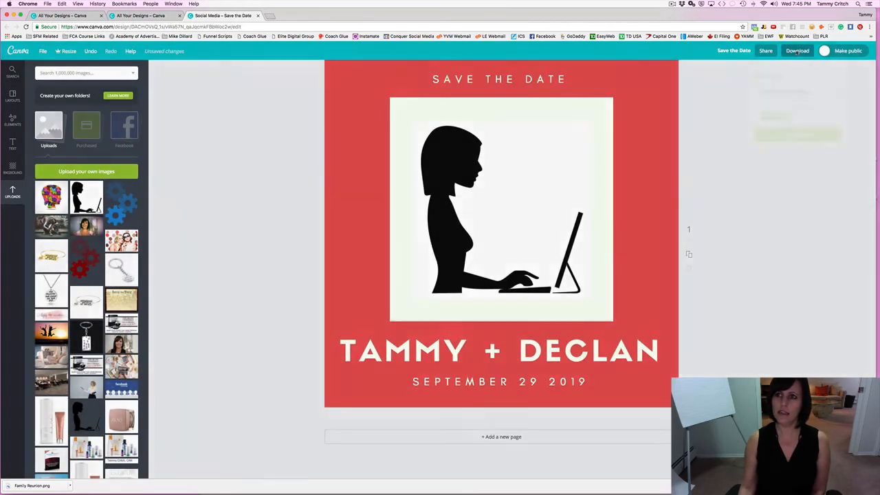
{"action": "left_click", "coordinate": [796, 52]}
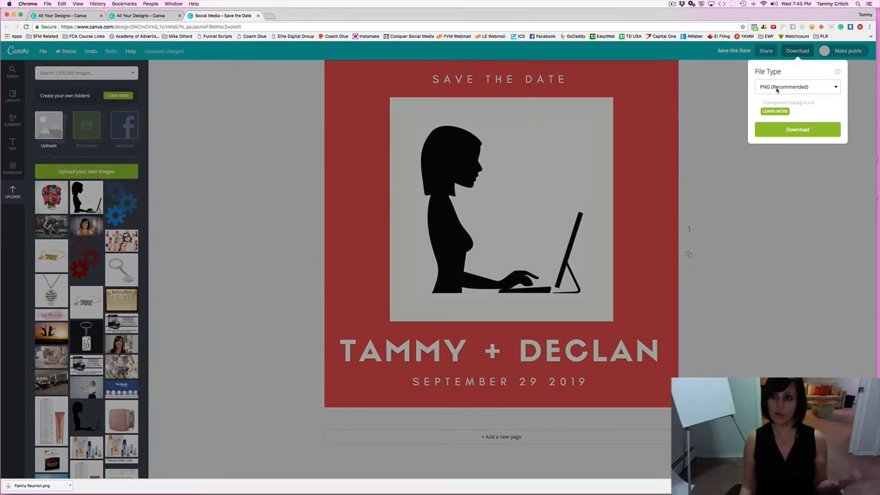
{"action": "left_click", "coordinate": [710, 94]}
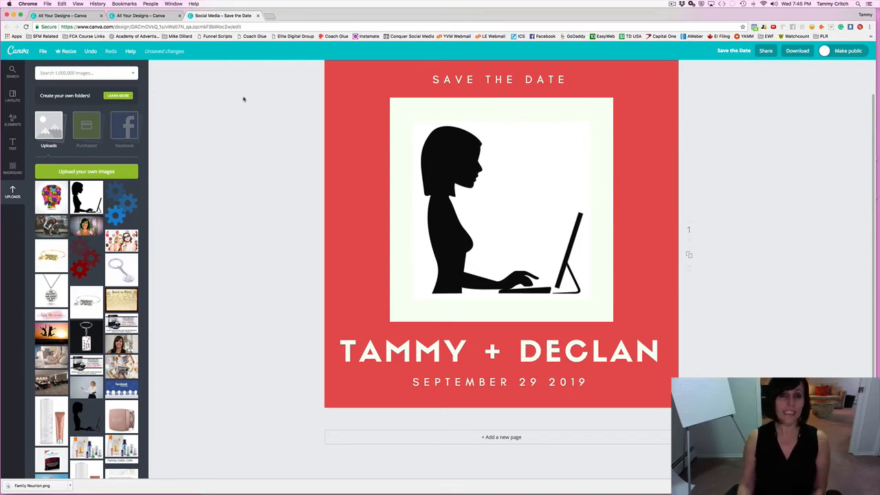
Fill the centre frame with a free stock photo, then swap in the hand-holding-phone photo.
{"action": "left_click", "coordinate": [18, 122]}
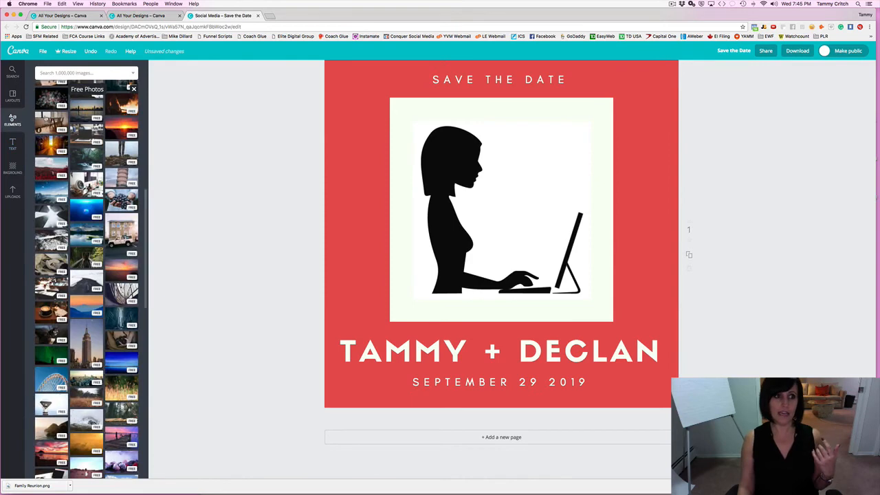
{"action": "scroll", "coordinate": [45, 118], "scroll_direction": "down", "scroll_amount": 3}
{"action": "scroll", "coordinate": [45, 118], "scroll_direction": "down", "scroll_amount": 10}
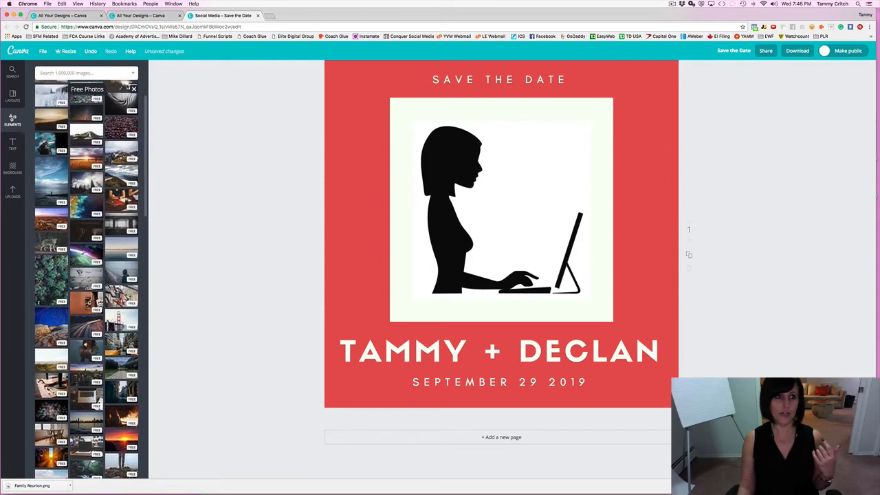
{"action": "left_click", "coordinate": [134, 89]}
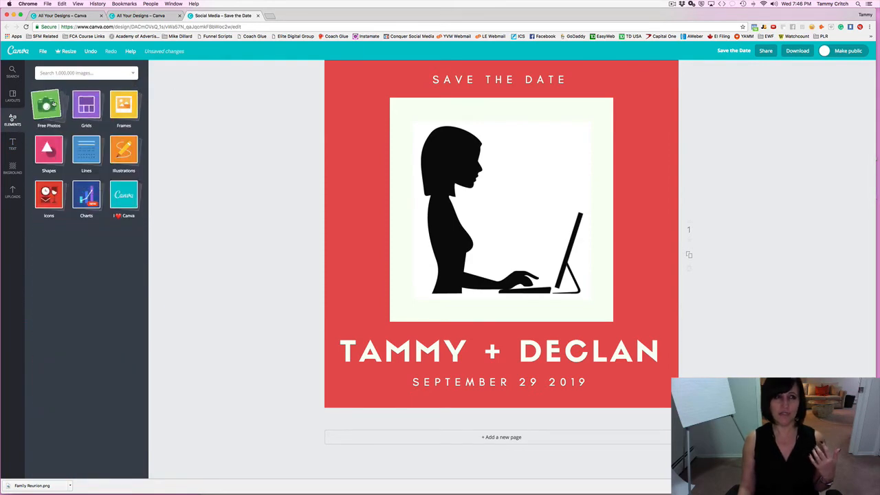
{"action": "left_click", "coordinate": [60, 126]}
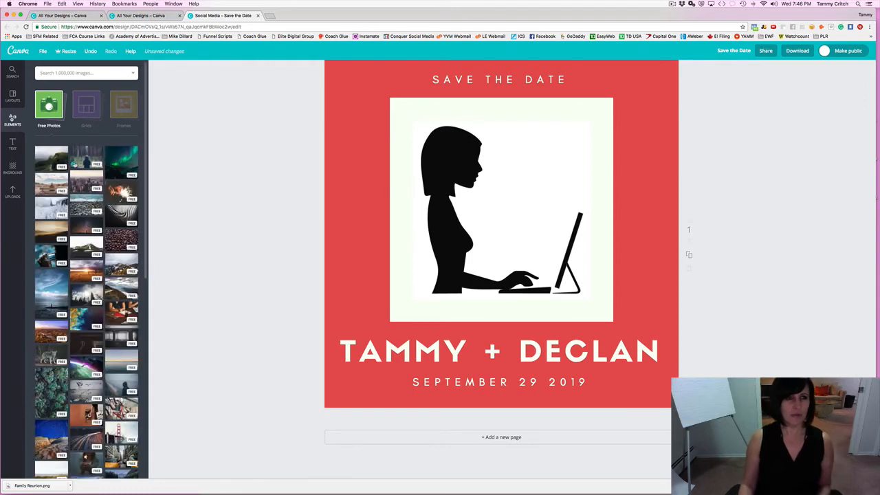
{"action": "left_click_drag", "start_coordinate": [74, 161], "coordinate": [229, 182]}
{"action": "scroll", "coordinate": [230, 182], "scroll_direction": "up", "scroll_amount": 2}
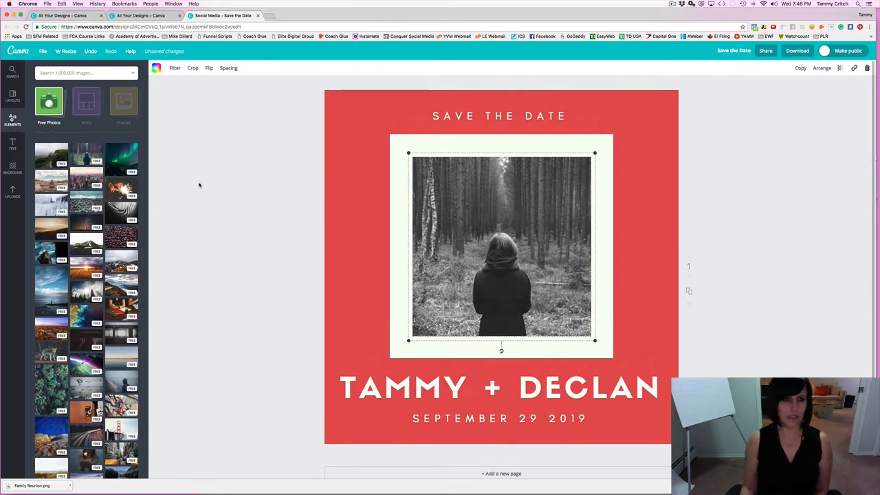
{"action": "left_click_drag", "start_coordinate": [54, 253], "coordinate": [426, 268]}
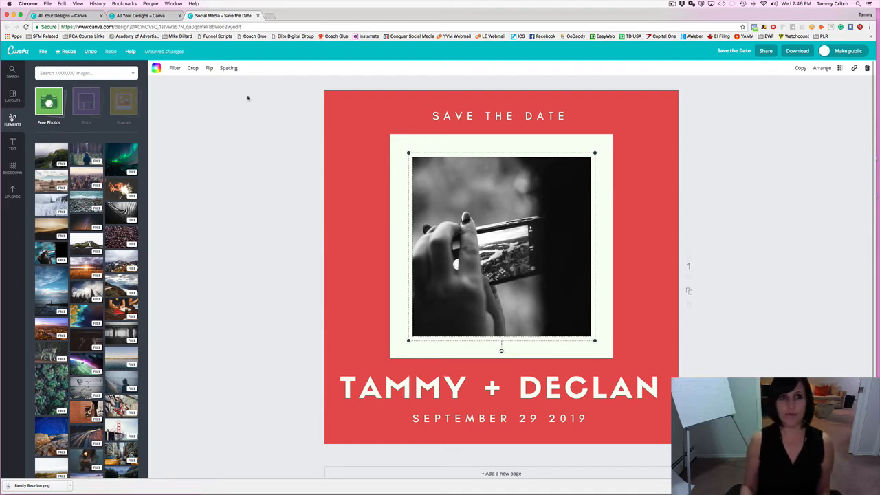
{"action": "left_click", "coordinate": [271, 15]}
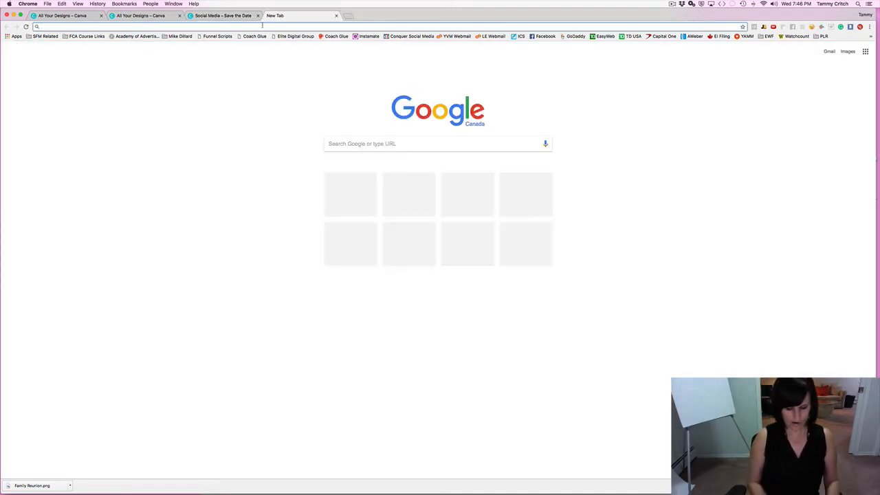
Load pexels.com in a new browser tab.
{"action": "left_click", "coordinate": [262, 26]}
{"action": "type", "text": "pexels"}
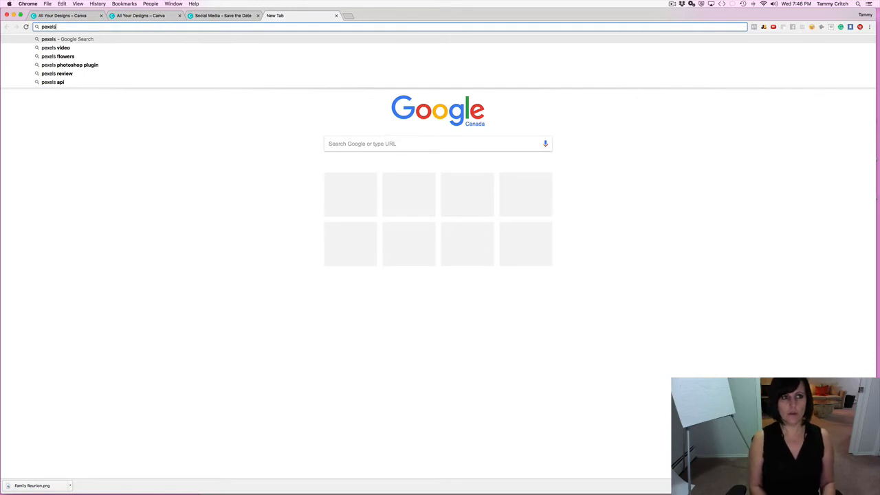
{"action": "type", "text": ".com"}
{"action": "key", "text": "Return"}
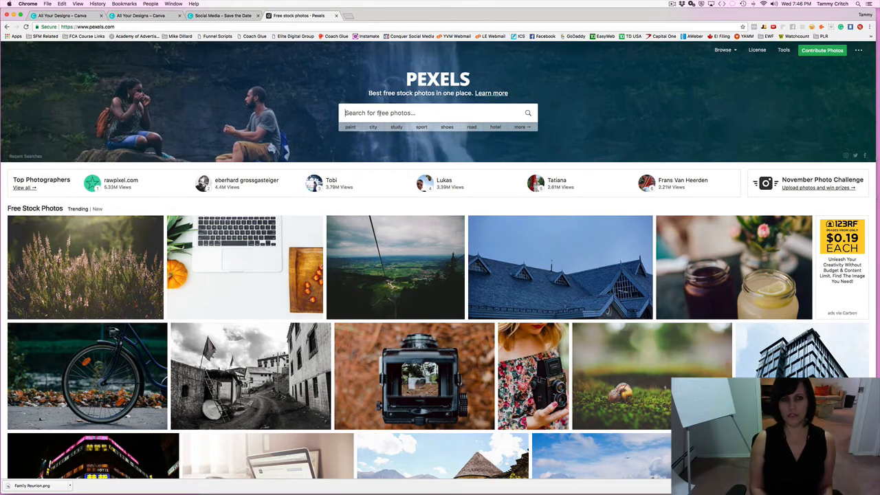
Search Pexels for 'photography' and open the photo of the woman with a camera.
{"action": "type", "text": "photogra"}
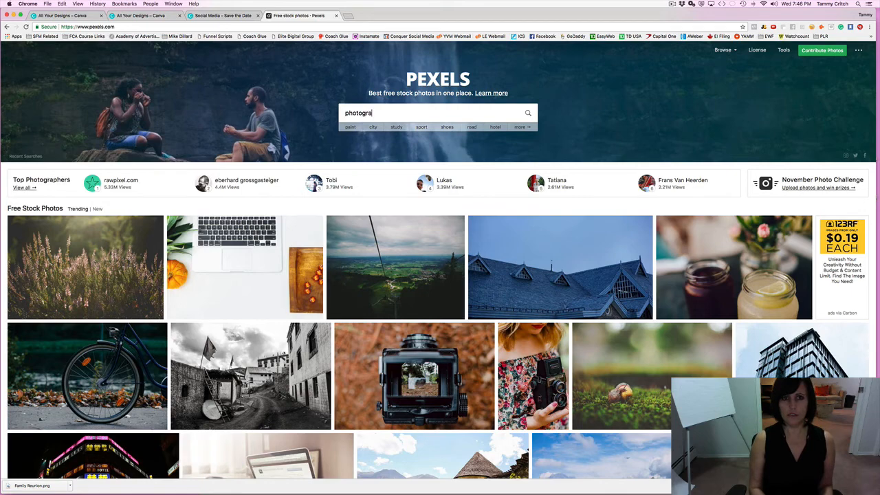
{"action": "type", "text": "phy"}
{"action": "key", "text": "BackSpace"}
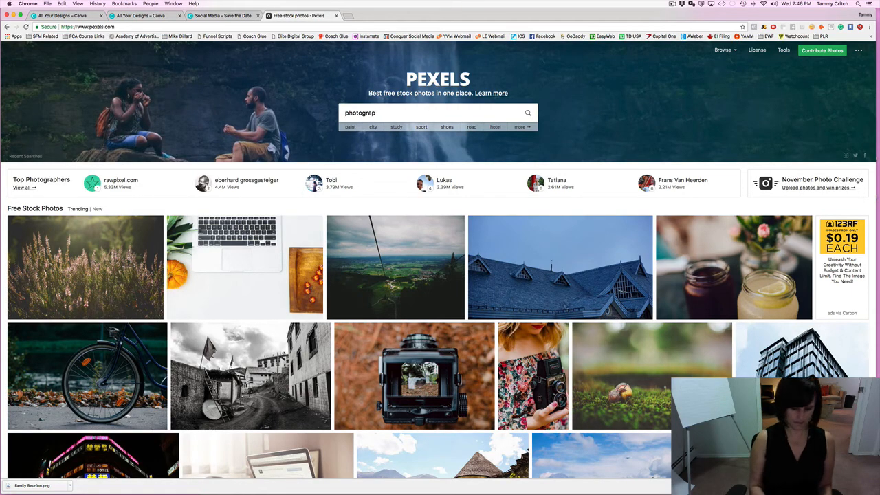
{"action": "type", "text": "hy"}
{"action": "key", "text": "Return"}
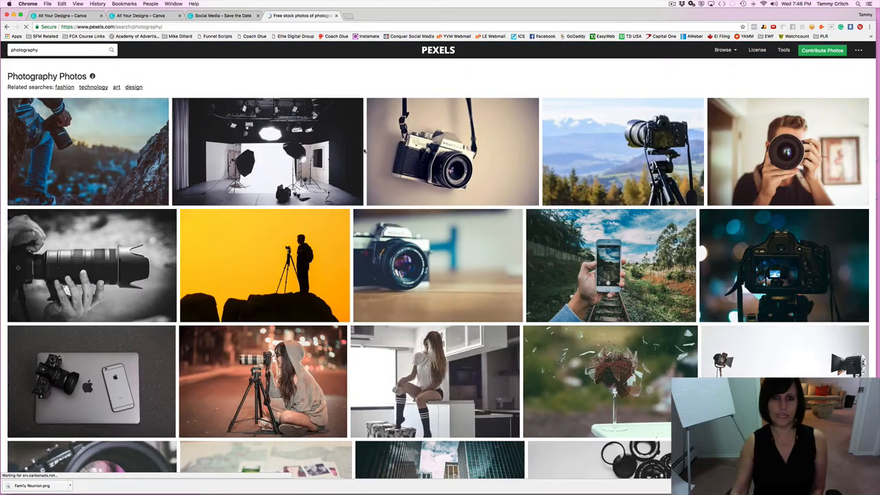
{"action": "scroll", "coordinate": [474, 172], "scroll_direction": "down", "scroll_amount": 3}
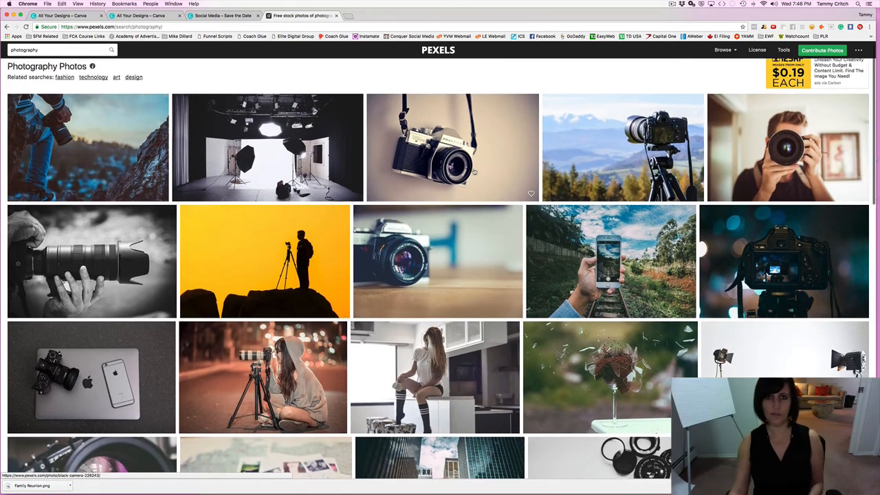
{"action": "scroll", "coordinate": [473, 172], "scroll_direction": "down", "scroll_amount": 6}
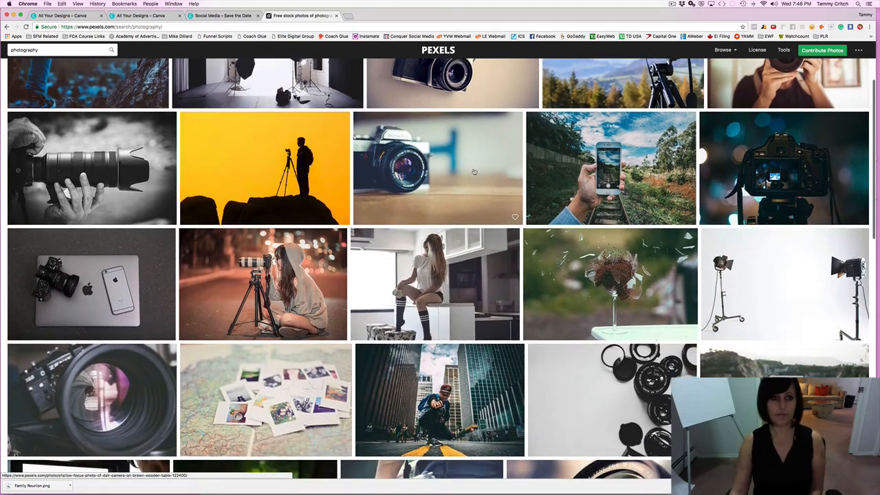
{"action": "scroll", "coordinate": [438, 268], "scroll_direction": "down", "scroll_amount": 5}
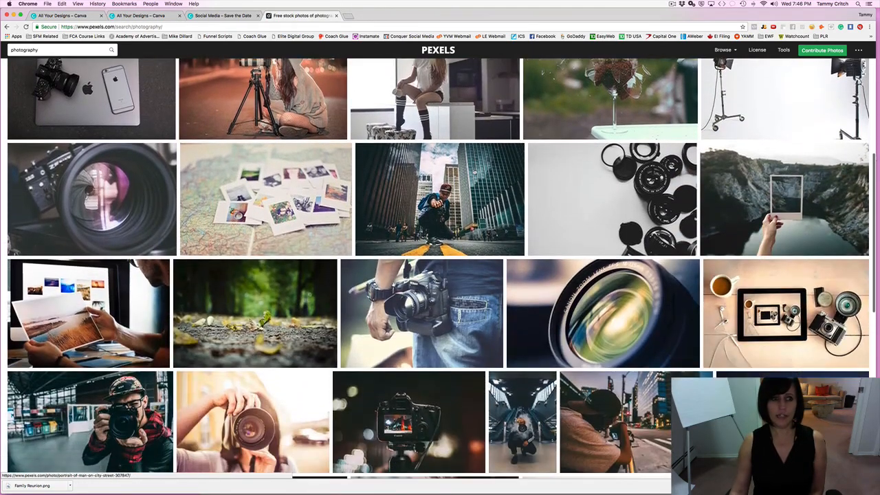
{"action": "scroll", "coordinate": [438, 268], "scroll_direction": "down", "scroll_amount": 4}
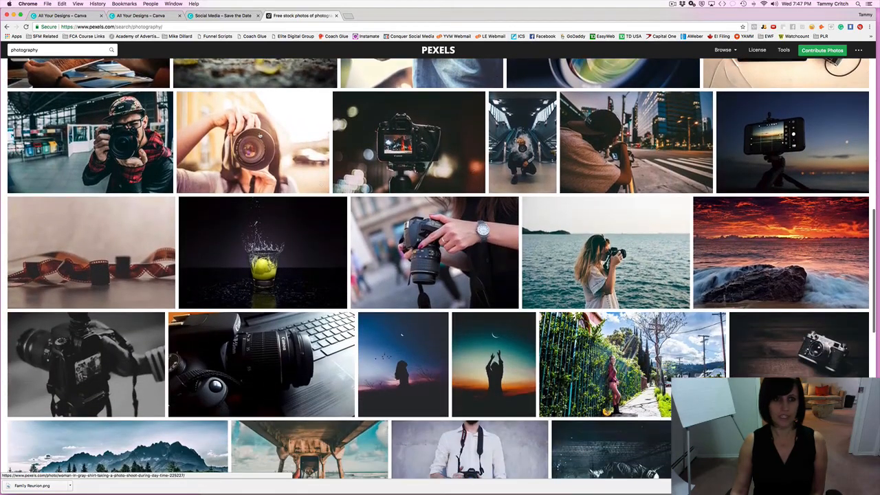
{"action": "left_click", "coordinate": [262, 151]}
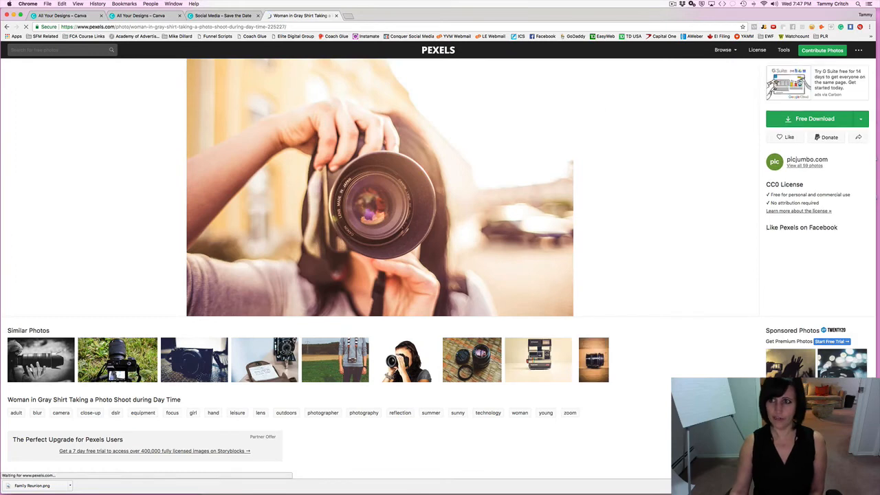
Download the woman-with-camera photo at Large 1920 x 1280 and return to Canva.
{"action": "left_click", "coordinate": [858, 120]}
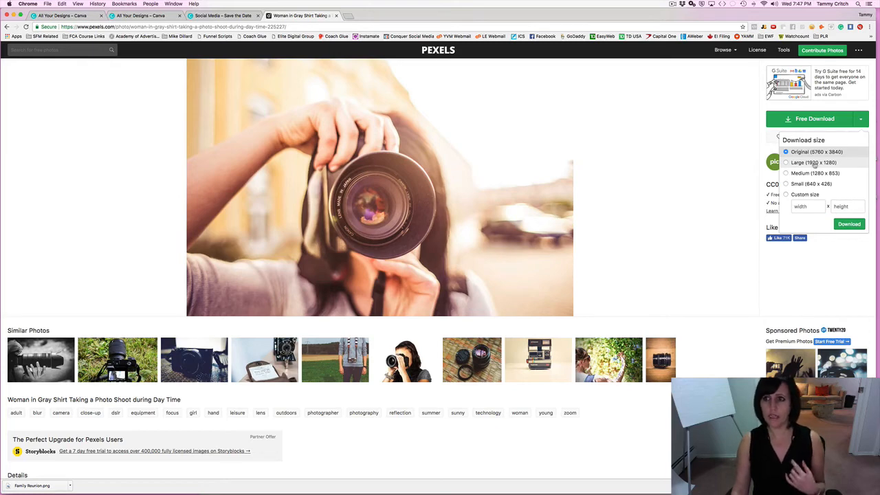
{"action": "left_click", "coordinate": [814, 163]}
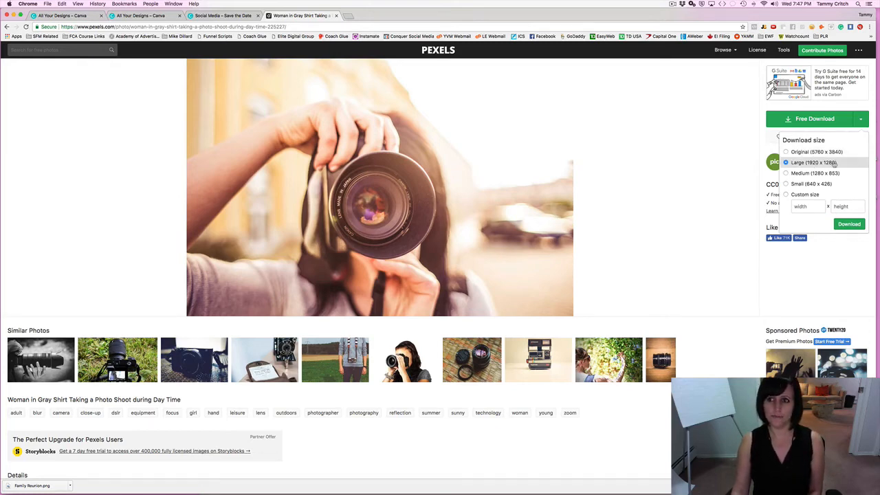
{"action": "left_click", "coordinate": [849, 224]}
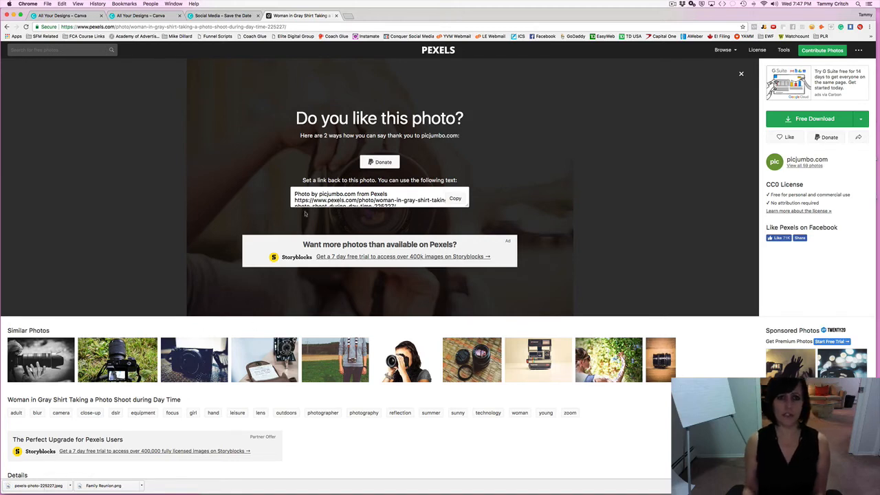
{"action": "left_click", "coordinate": [232, 16]}
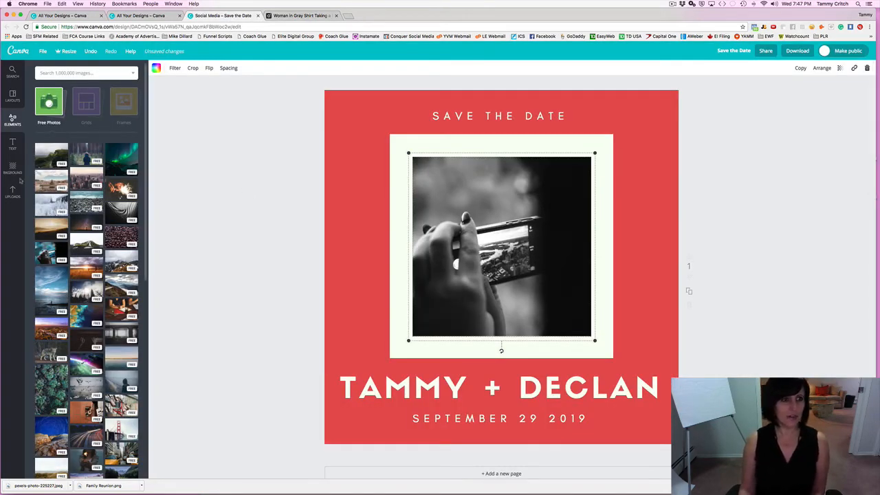
Upload pexels-photo-225227.jpeg from Downloads into Canva's image uploads.
{"action": "left_click", "coordinate": [18, 191]}
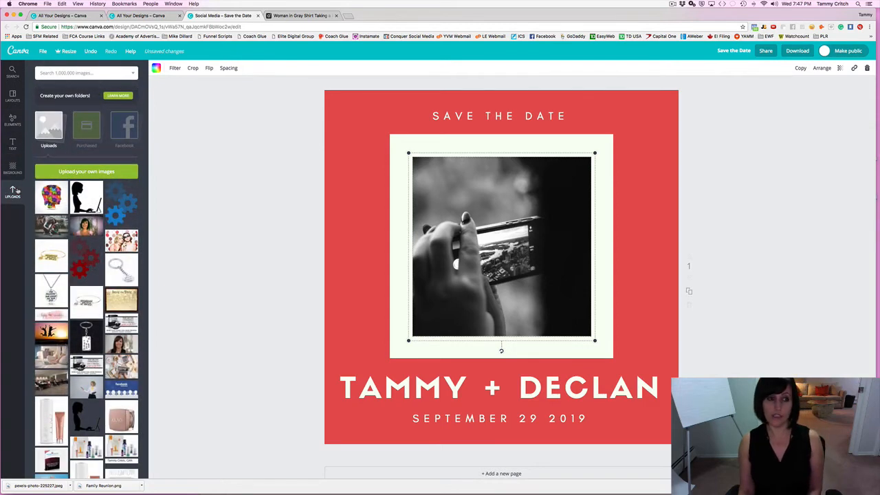
{"action": "left_click", "coordinate": [76, 172]}
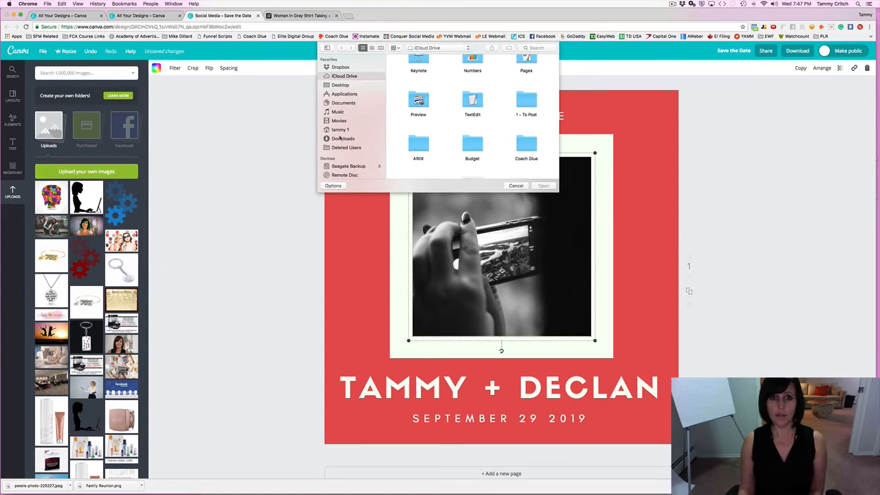
{"action": "left_click", "coordinate": [339, 138]}
{"action": "left_click", "coordinate": [405, 83]}
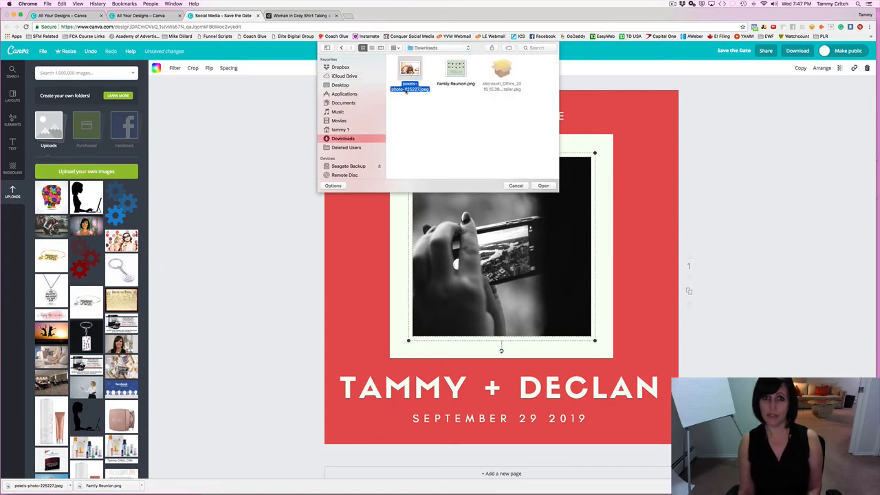
{"action": "left_click", "coordinate": [543, 185]}
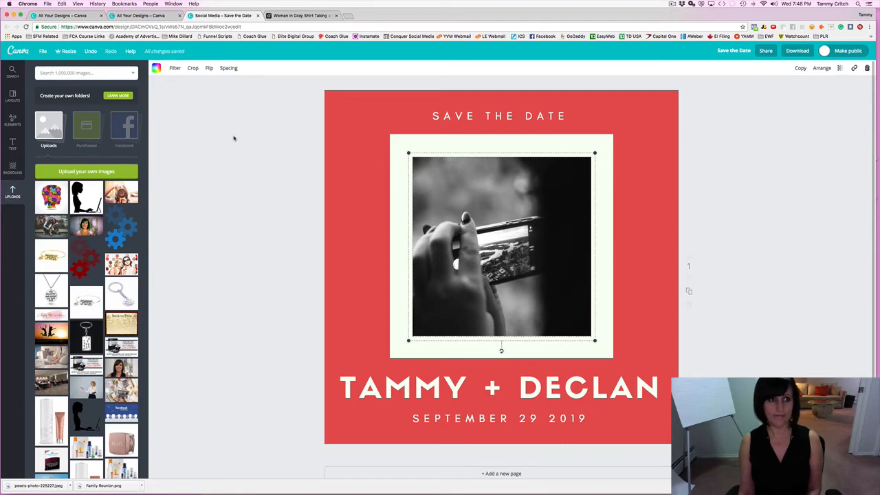
{"action": "left_click", "coordinate": [218, 137]}
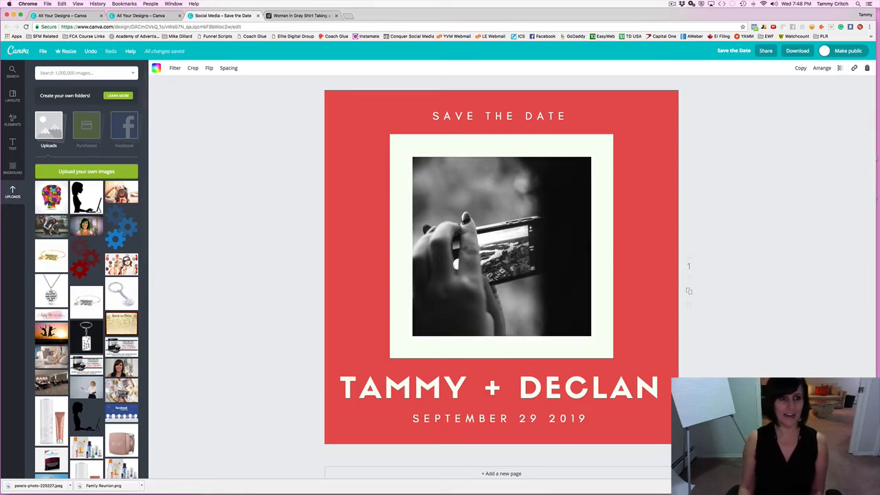
Replace the framed phone photo with the uploaded camera photo, undoing misplaced drops.
{"action": "left_click", "coordinate": [121, 192]}
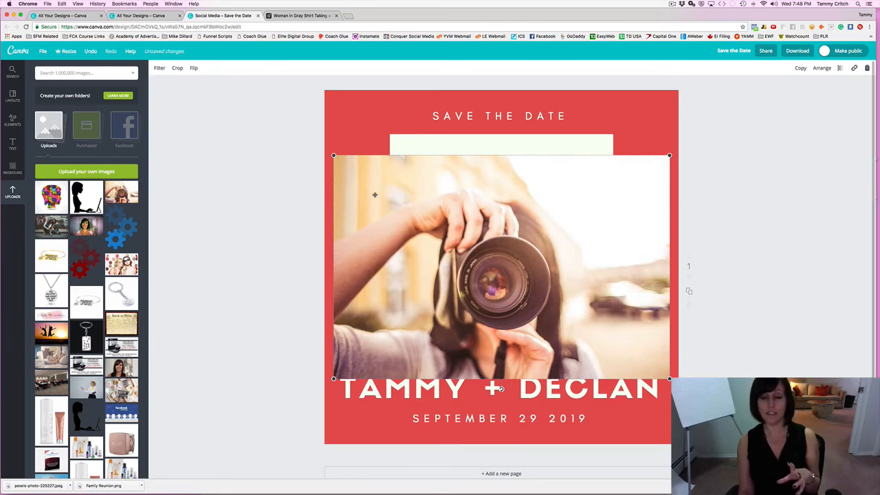
{"action": "left_click", "coordinate": [90, 51]}
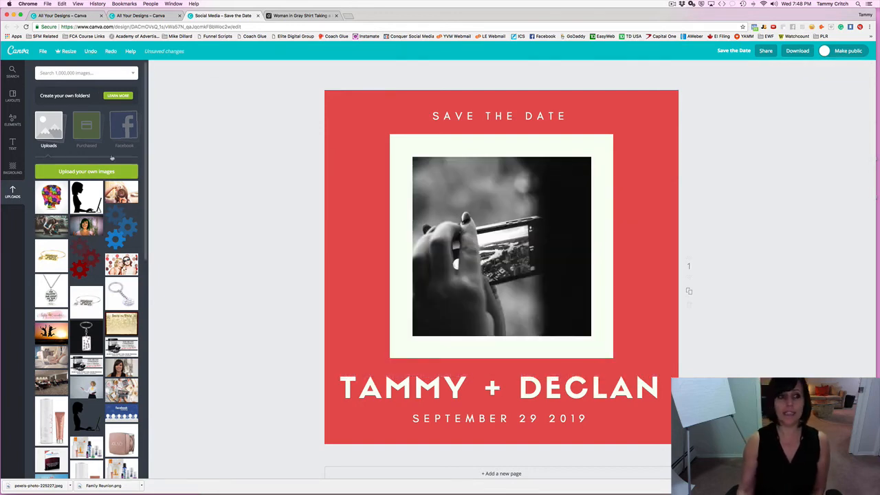
{"action": "left_click_drag", "start_coordinate": [121, 195], "coordinate": [481, 237]}
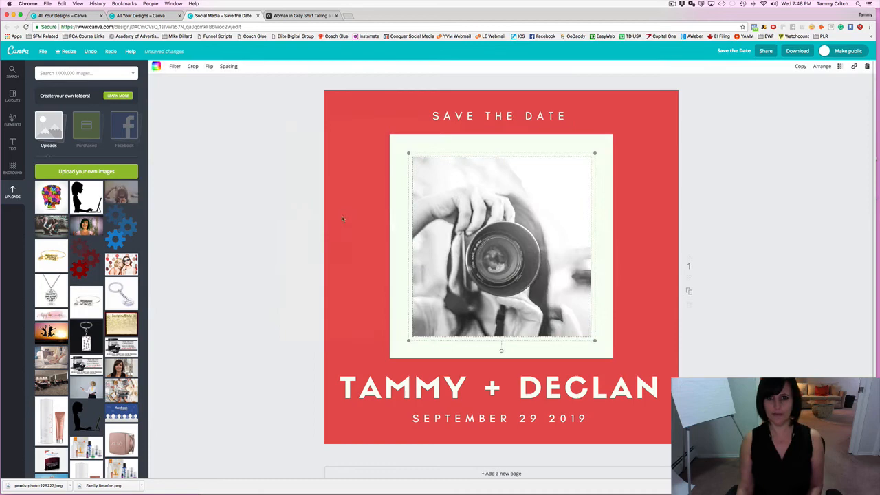
{"action": "left_click", "coordinate": [224, 206]}
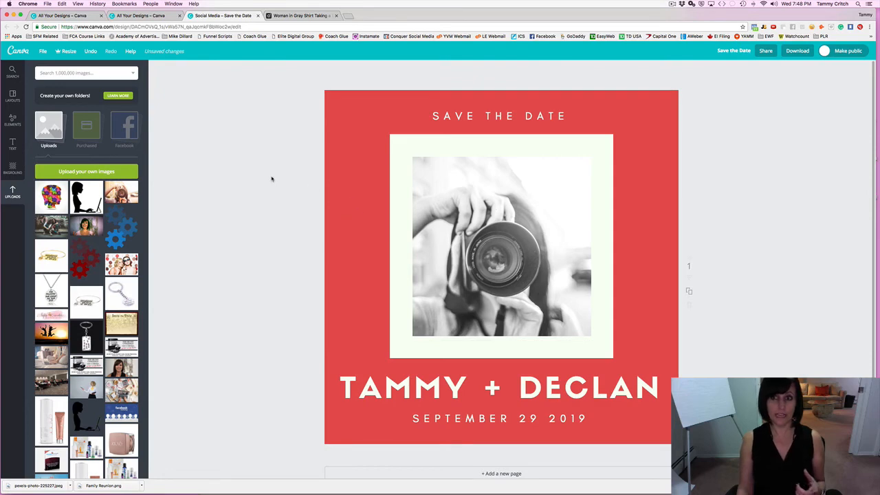
{"action": "left_click", "coordinate": [455, 165]}
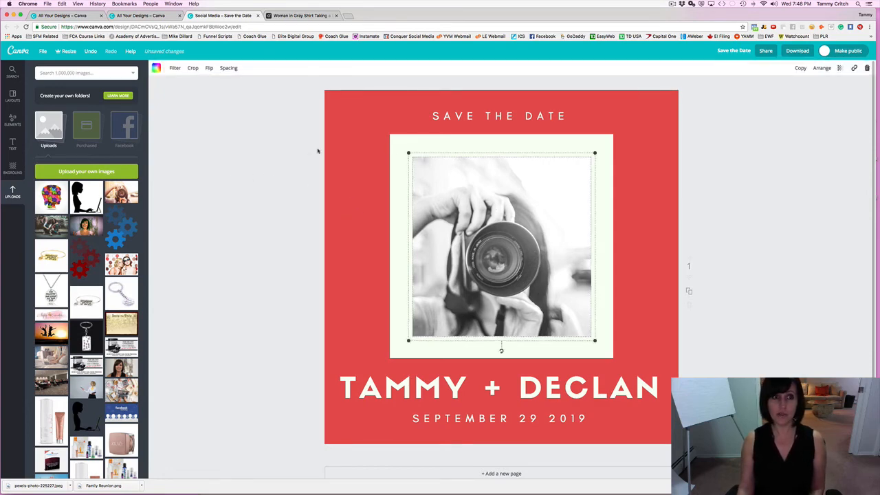
{"action": "left_click", "coordinate": [90, 53]}
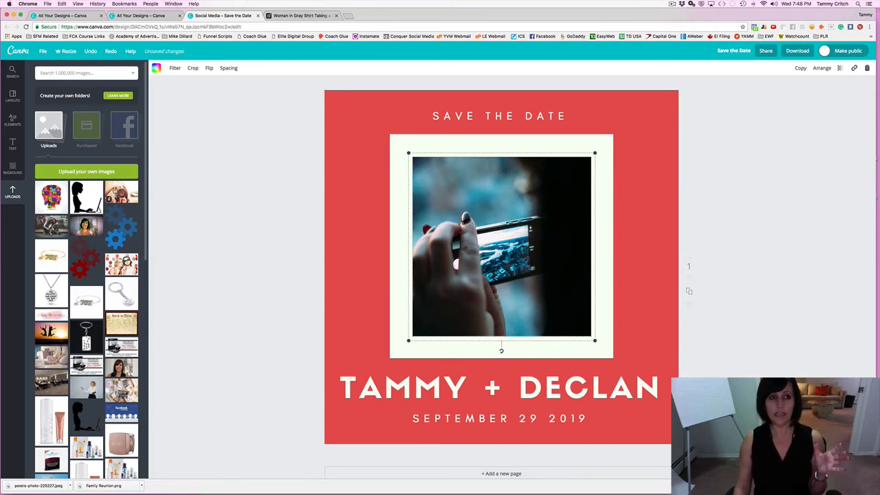
{"action": "left_click_drag", "start_coordinate": [115, 191], "coordinate": [380, 207]}
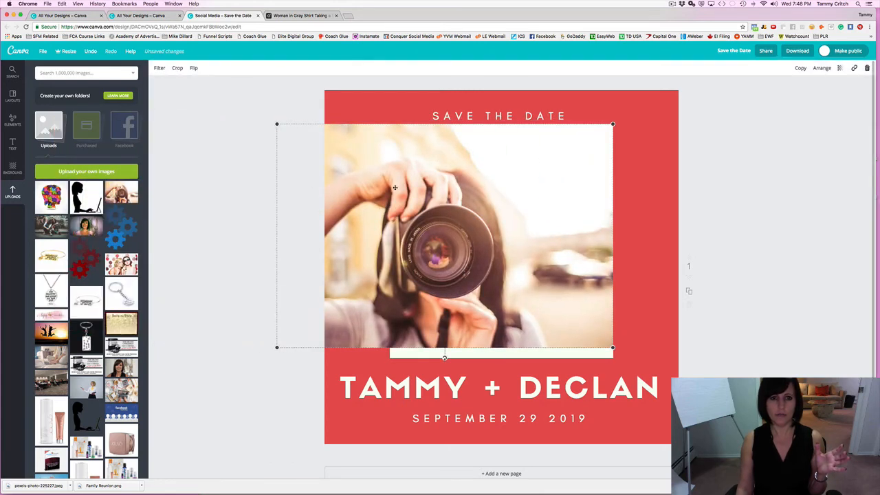
{"action": "key", "text": "super+z"}
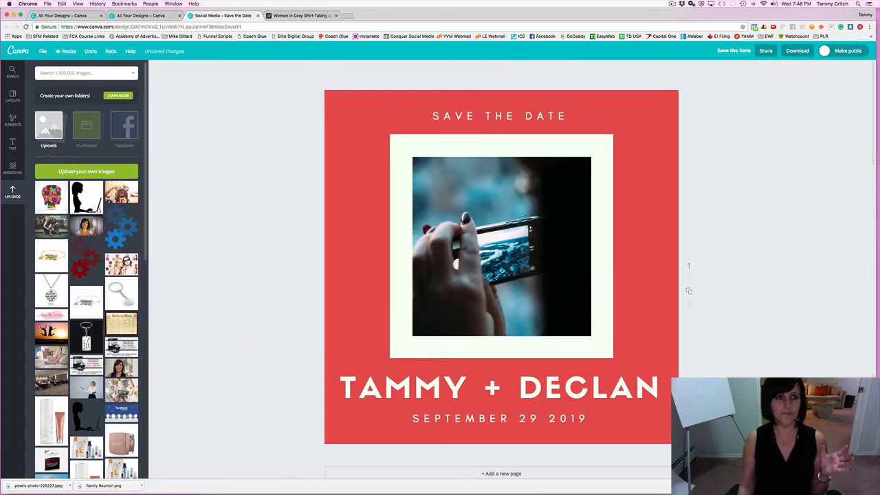
{"action": "left_click_drag", "start_coordinate": [121, 191], "coordinate": [479, 219]}
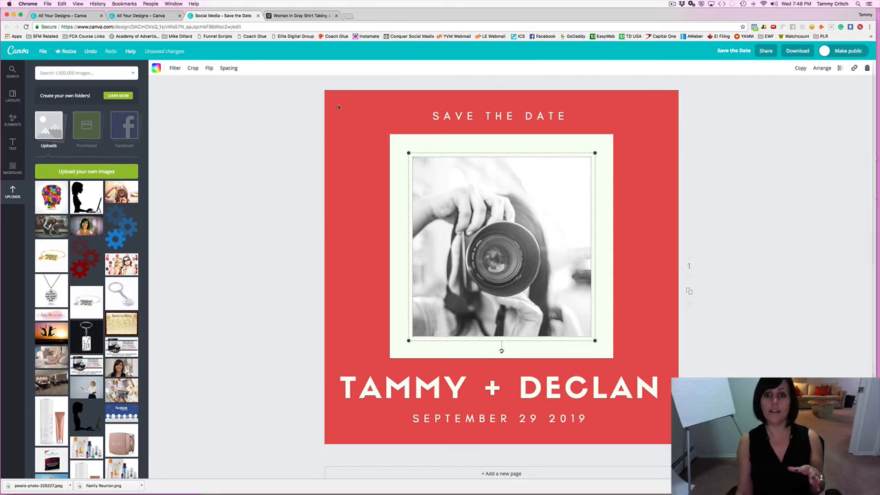
Preview Edge, Grayscale, Nordic and Festive filters on the camera photo, then choose Normal.
{"action": "left_click", "coordinate": [175, 68]}
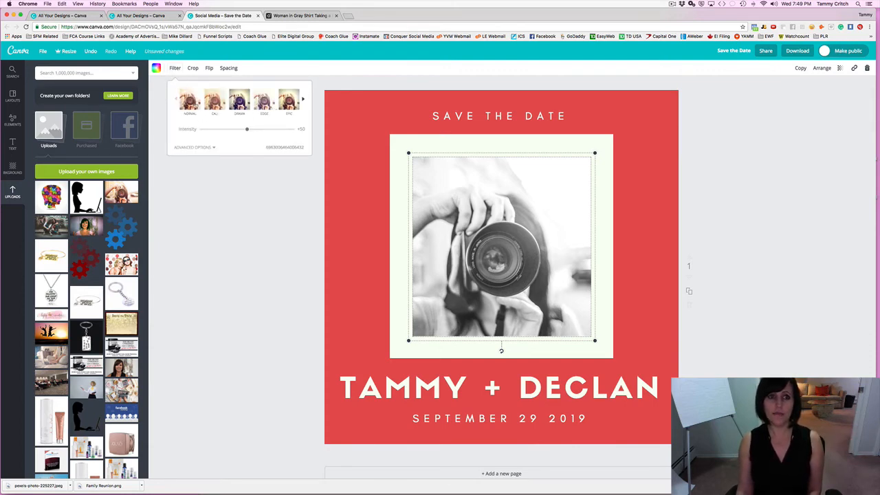
{"action": "left_click", "coordinate": [190, 102]}
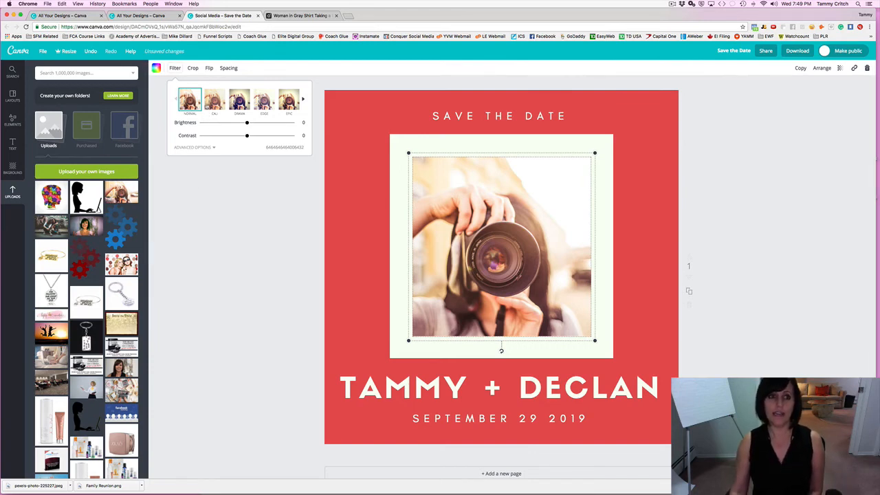
{"action": "left_click", "coordinate": [213, 99]}
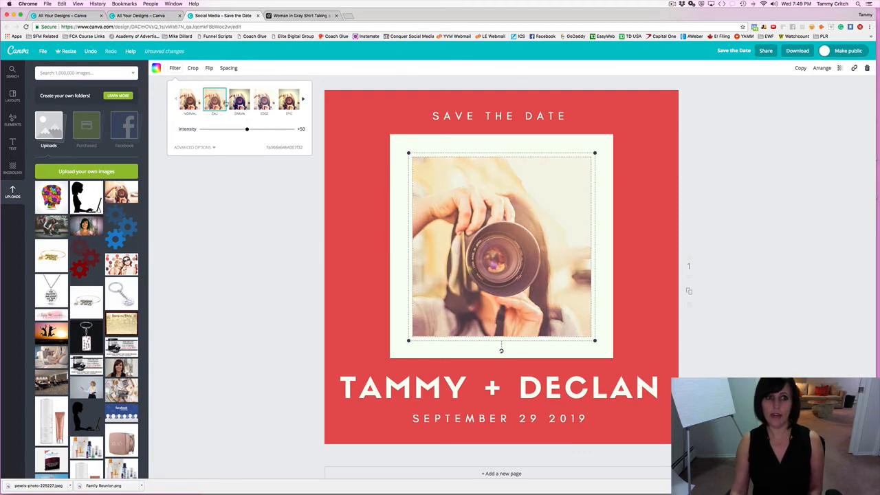
{"action": "left_click", "coordinate": [239, 101]}
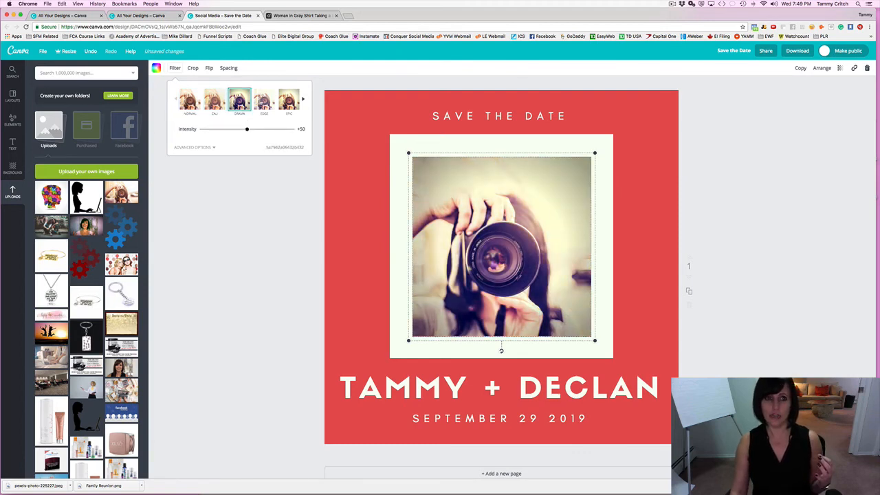
{"action": "left_click", "coordinate": [263, 100]}
{"action": "left_click", "coordinate": [303, 100]}
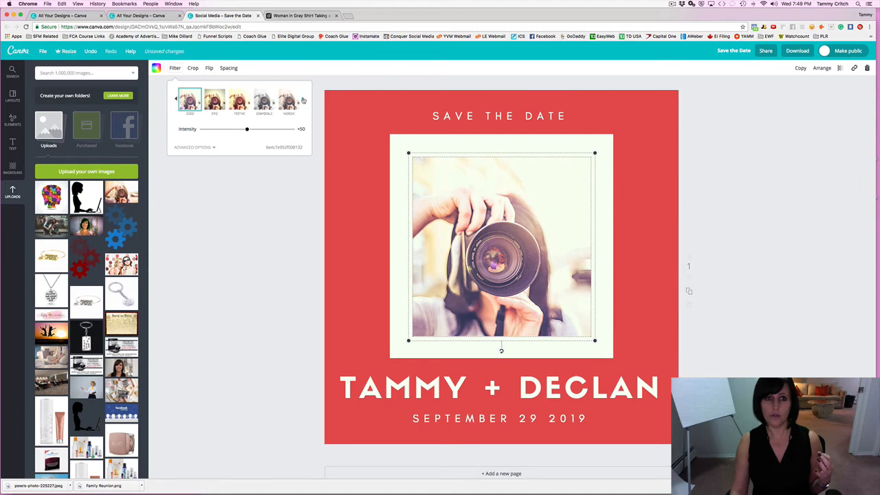
{"action": "left_click", "coordinate": [263, 100]}
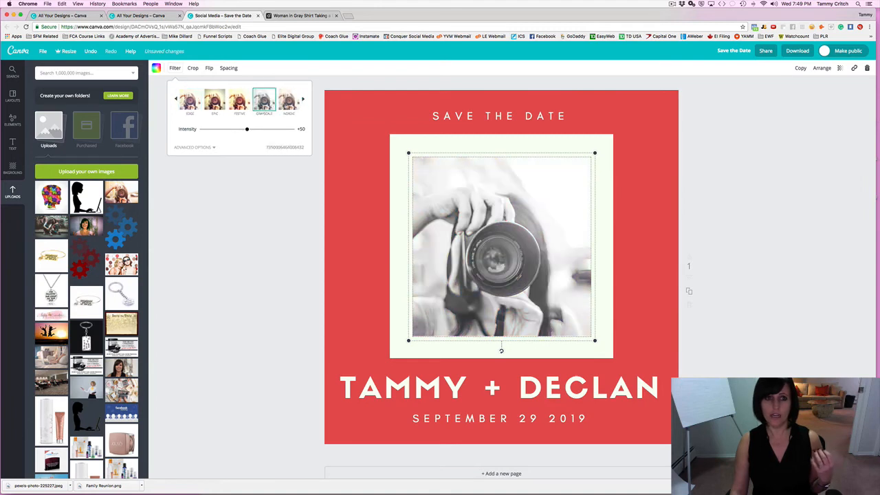
{"action": "left_click", "coordinate": [288, 101]}
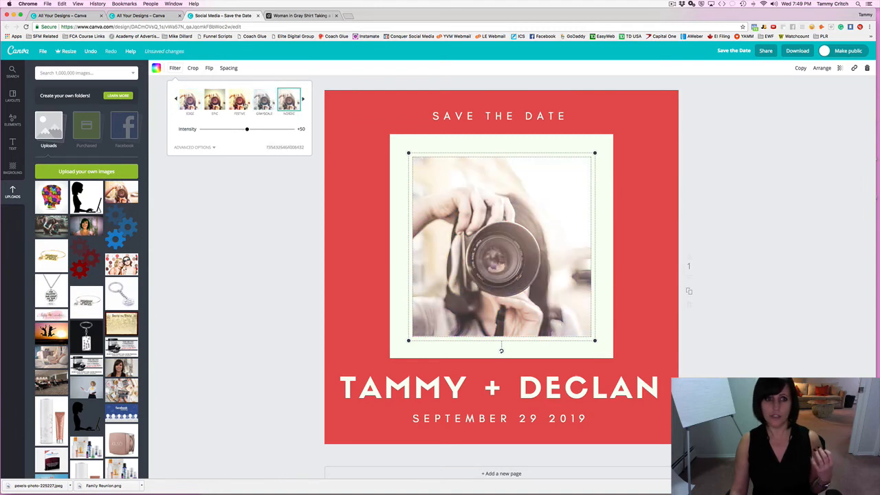
{"action": "left_click", "coordinate": [246, 105]}
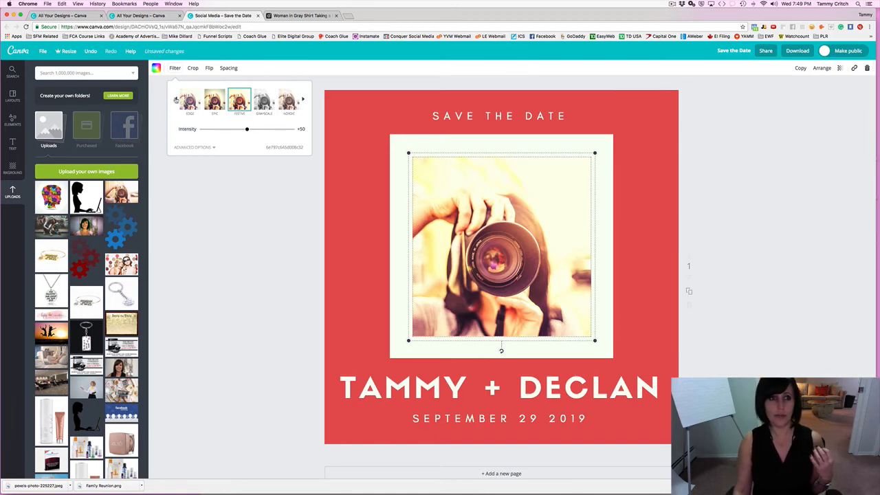
{"action": "left_click", "coordinate": [176, 100]}
{"action": "left_click", "coordinate": [192, 103]}
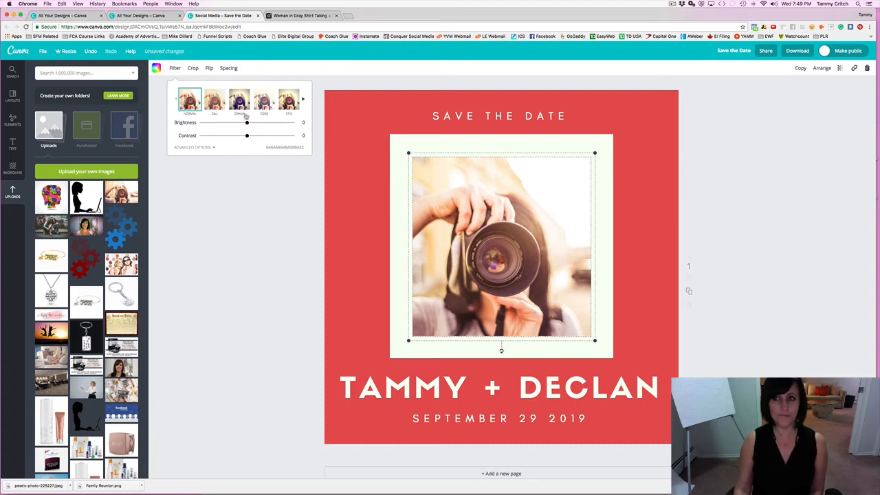
Nudge the framed photo's brightness to +1 and set its transparency to 40.
{"action": "mouse_move", "coordinate": [246, 125]}
{"action": "left_mouse_down"}
{"action": "mouse_move", "coordinate": [226, 127]}
{"action": "mouse_move", "coordinate": [268, 125]}
{"action": "mouse_move", "coordinate": [232, 126]}
{"action": "mouse_move", "coordinate": [258, 126]}
{"action": "mouse_move", "coordinate": [230, 137]}
{"action": "mouse_move", "coordinate": [280, 140]}
{"action": "mouse_move", "coordinate": [248, 136]}
{"action": "left_mouse_up"}
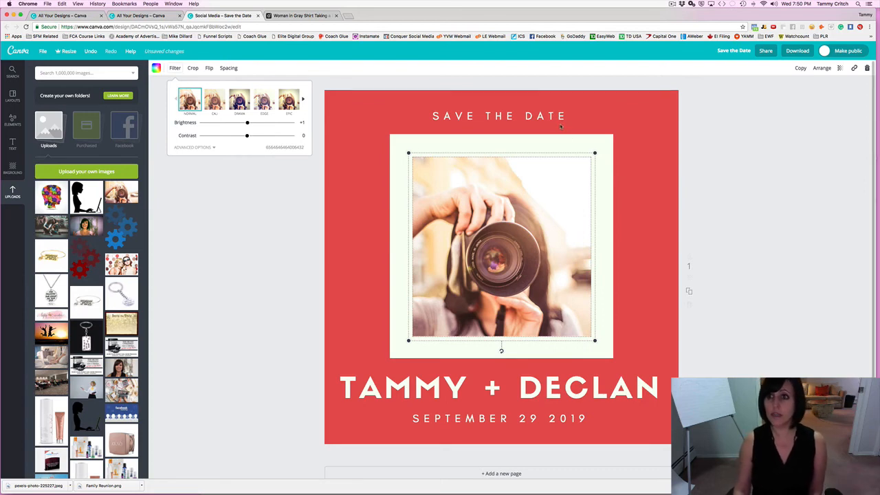
{"action": "left_click", "coordinate": [838, 69]}
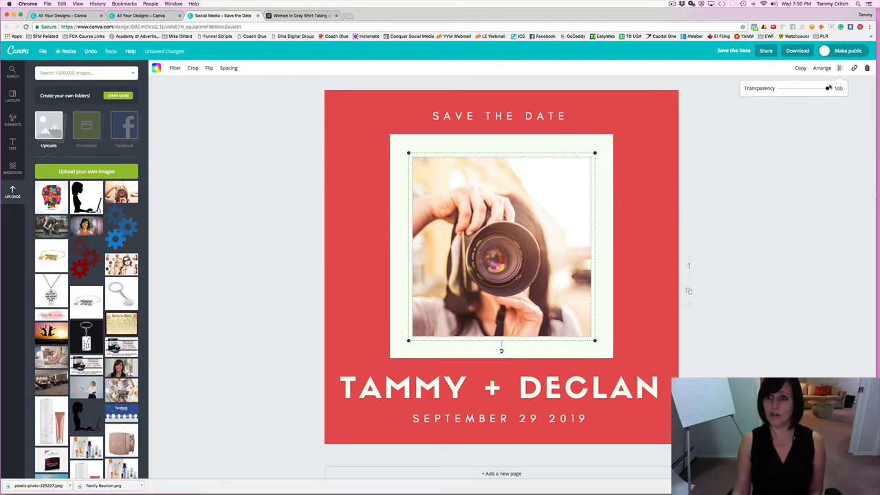
{"action": "left_click_drag", "start_coordinate": [827, 89], "coordinate": [800, 91]}
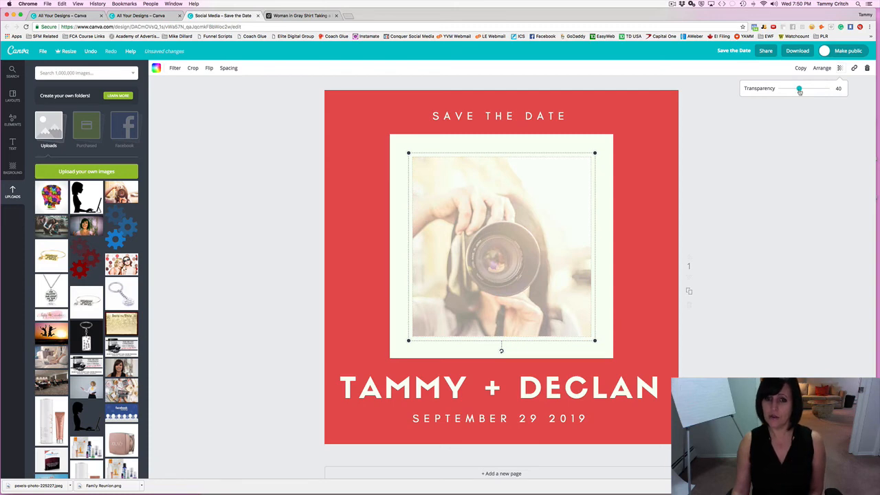
Drag the photo's transparency slider back up to 100 for full opacity.
{"action": "left_click_drag", "start_coordinate": [799, 92], "coordinate": [828, 90]}
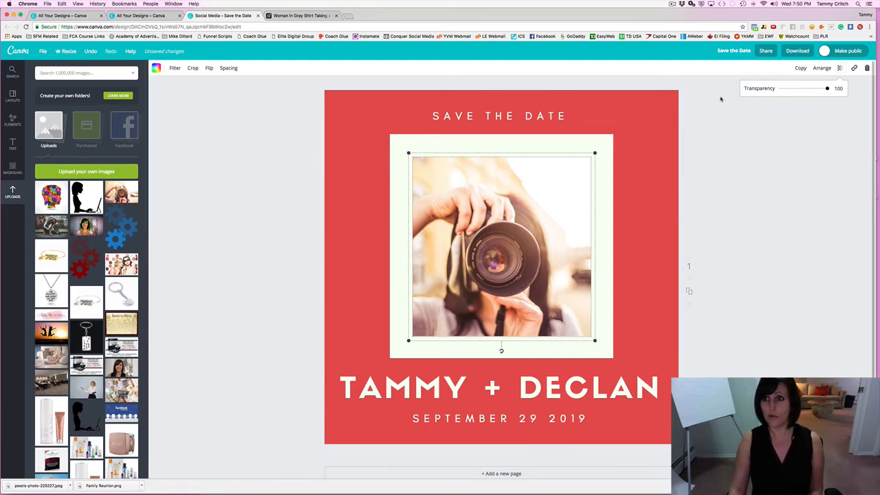
{"action": "left_click", "coordinate": [800, 70]}
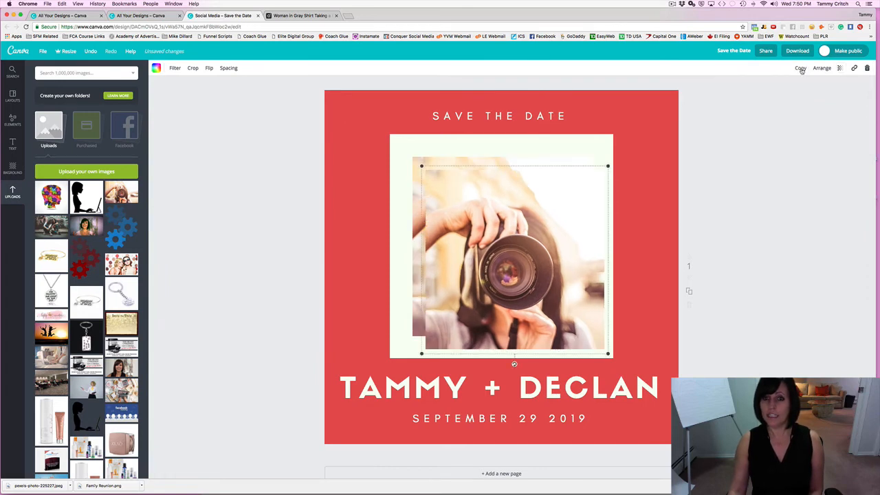
{"action": "left_click_drag", "start_coordinate": [516, 196], "coordinate": [547, 234]}
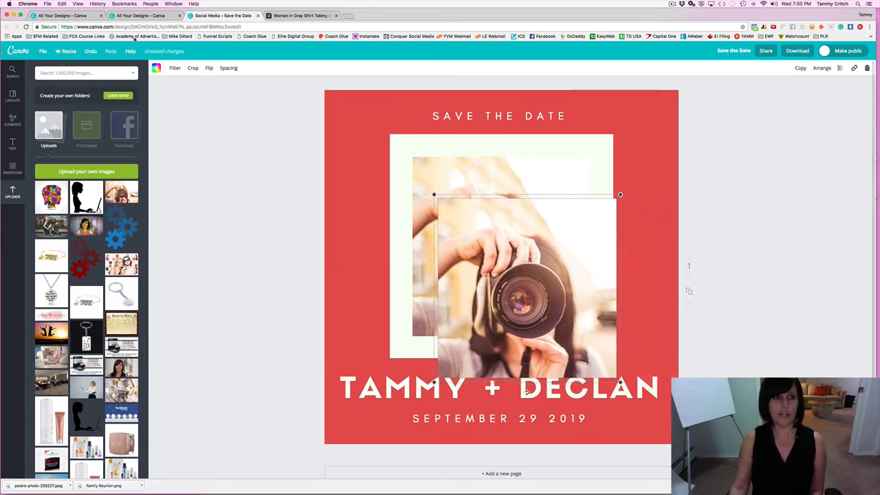
{"action": "left_click", "coordinate": [87, 55]}
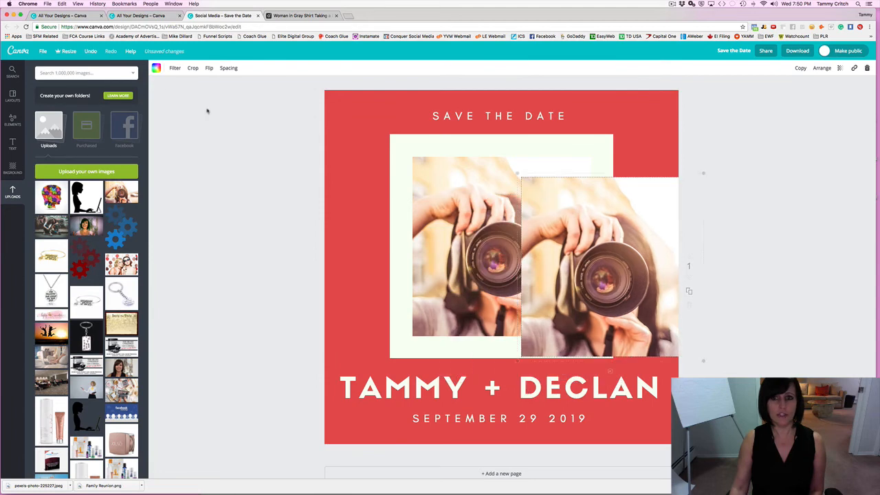
{"action": "left_click", "coordinate": [87, 54]}
{"action": "left_click", "coordinate": [86, 55]}
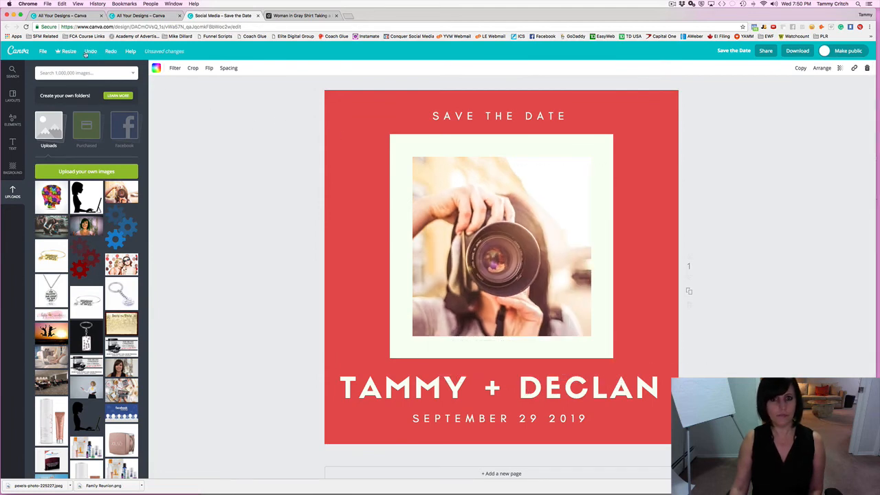
Delete the SAVE THE DATE heading and select the red card background.
{"action": "left_click", "coordinate": [422, 128]}
{"action": "left_click", "coordinate": [434, 116]}
{"action": "left_click", "coordinate": [256, 121]}
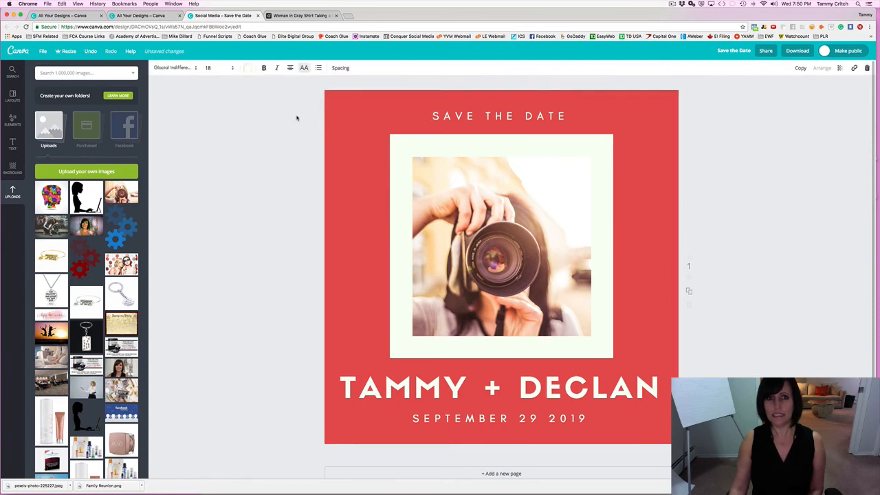
{"action": "left_click", "coordinate": [432, 113]}
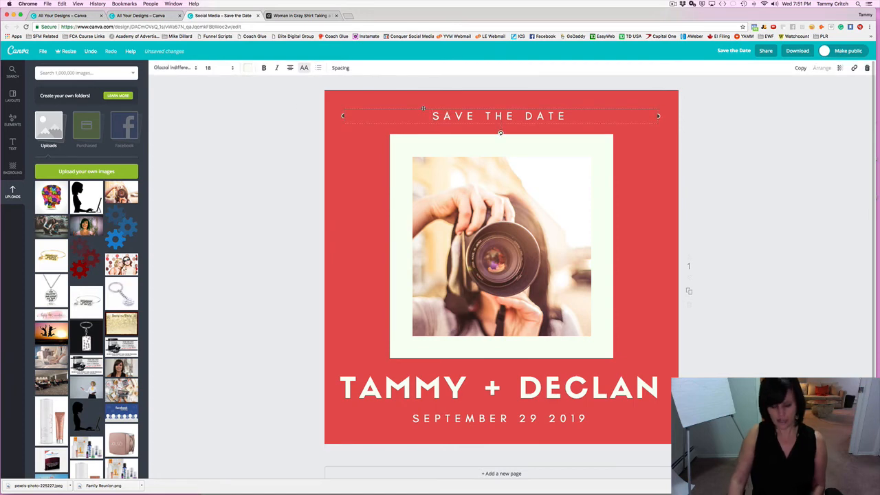
{"action": "key", "text": "BackSpace"}
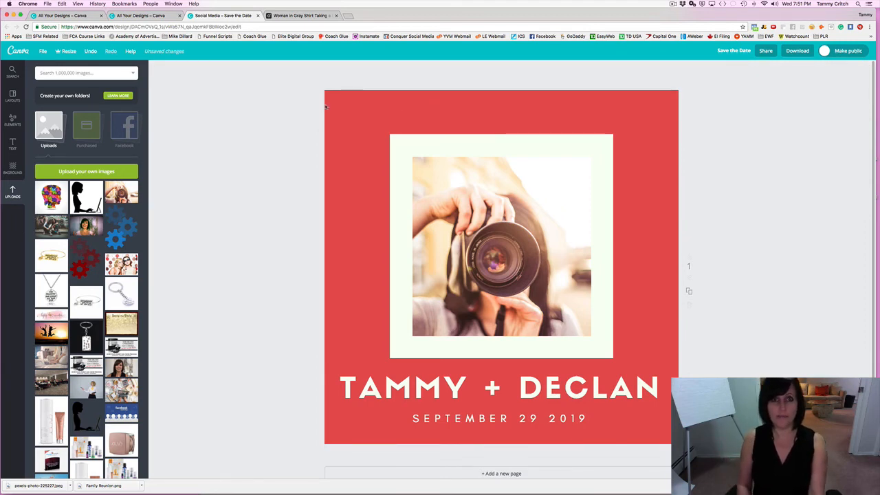
{"action": "left_click", "coordinate": [422, 111]}
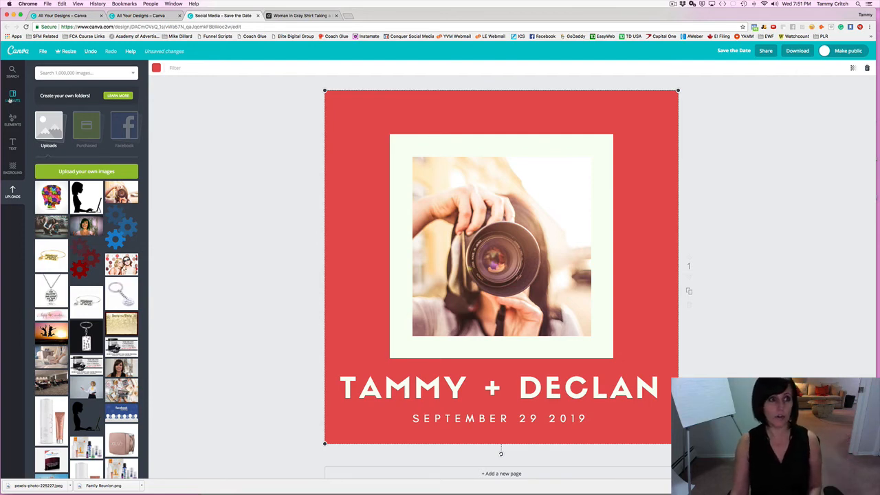
Browse Elements, Icons and Backgrounds, then scroll through the Text panel's ready-made templates.
{"action": "left_click", "coordinate": [13, 118]}
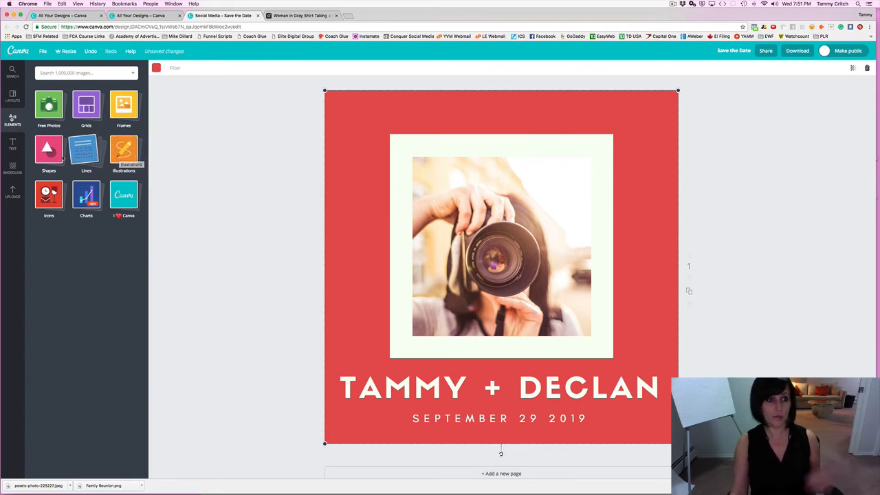
{"action": "left_click", "coordinate": [58, 197]}
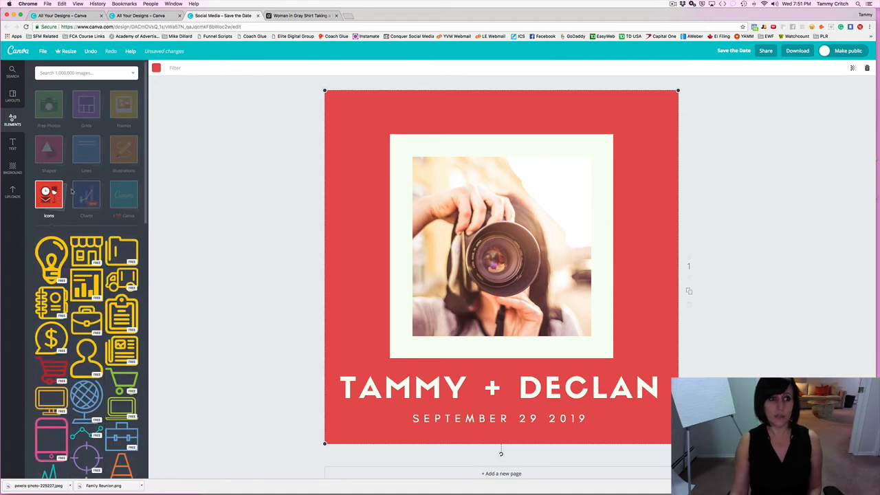
{"action": "left_click", "coordinate": [62, 72]}
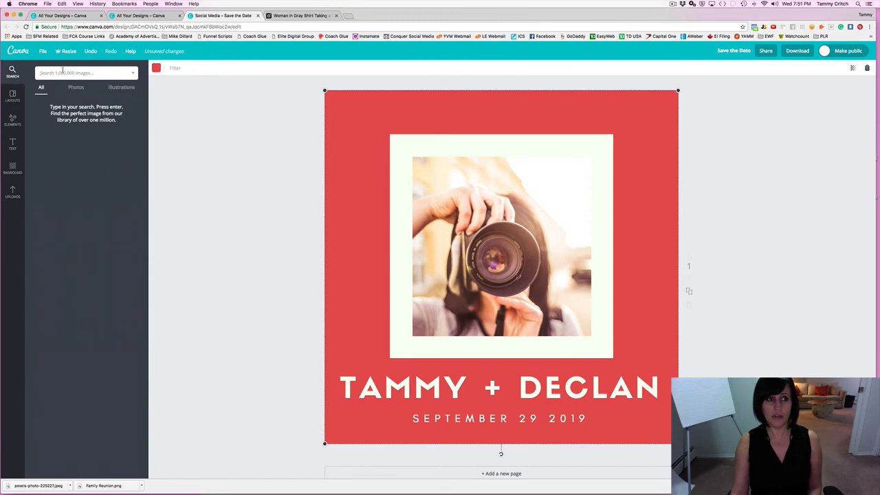
{"action": "left_click", "coordinate": [14, 166]}
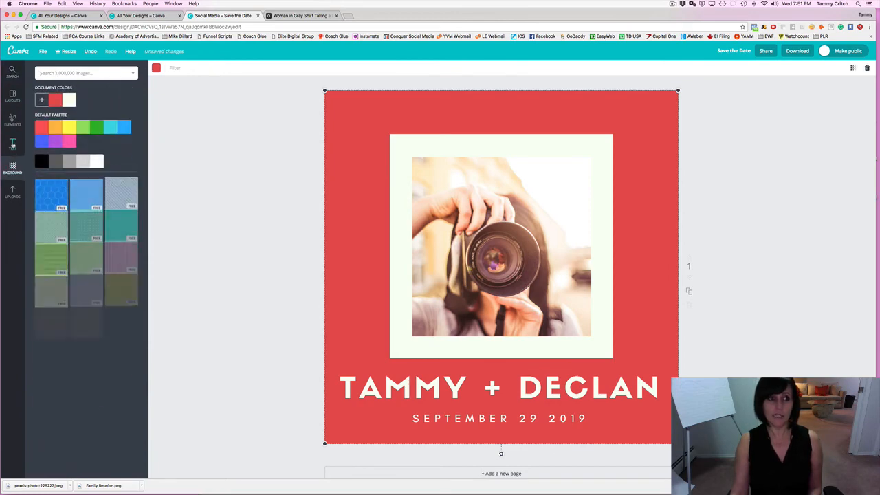
{"action": "left_click", "coordinate": [12, 143]}
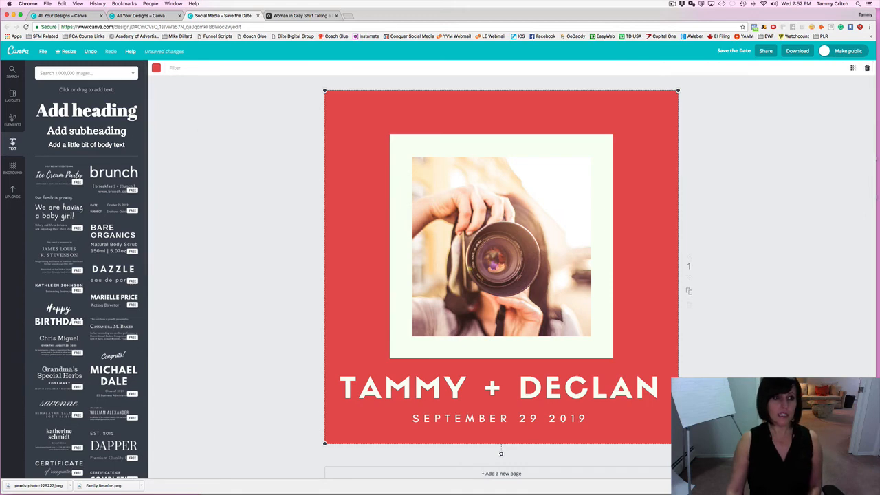
{"action": "scroll", "coordinate": [69, 135], "scroll_direction": "down", "scroll_amount": 5}
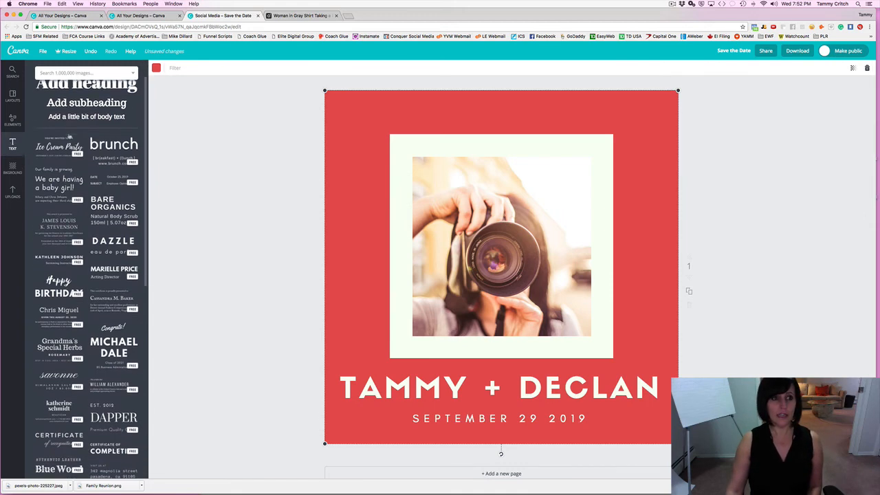
{"action": "scroll", "coordinate": [85, 275], "scroll_direction": "down", "scroll_amount": 4}
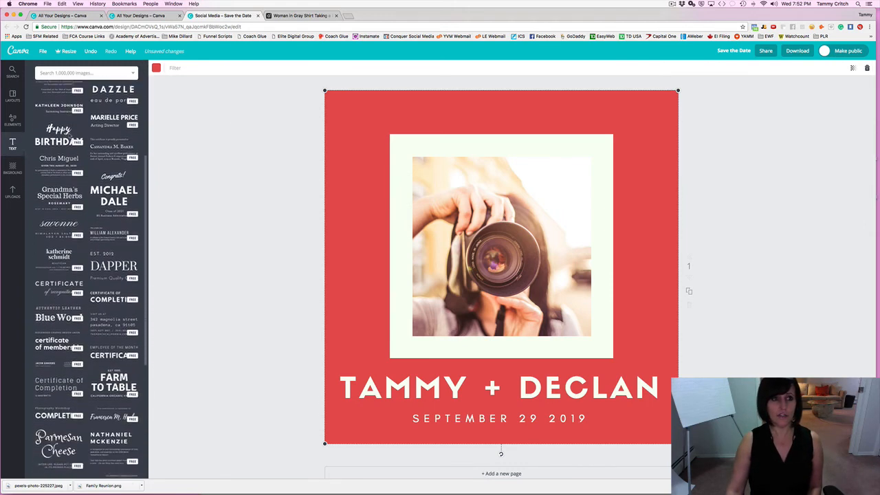
{"action": "scroll", "coordinate": [69, 135], "scroll_direction": "down", "scroll_amount": 4}
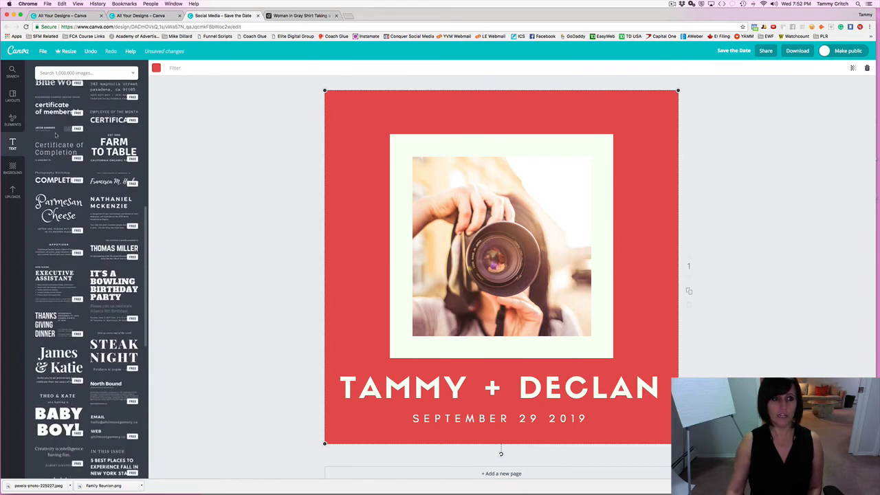
{"action": "left_click", "coordinate": [94, 183]}
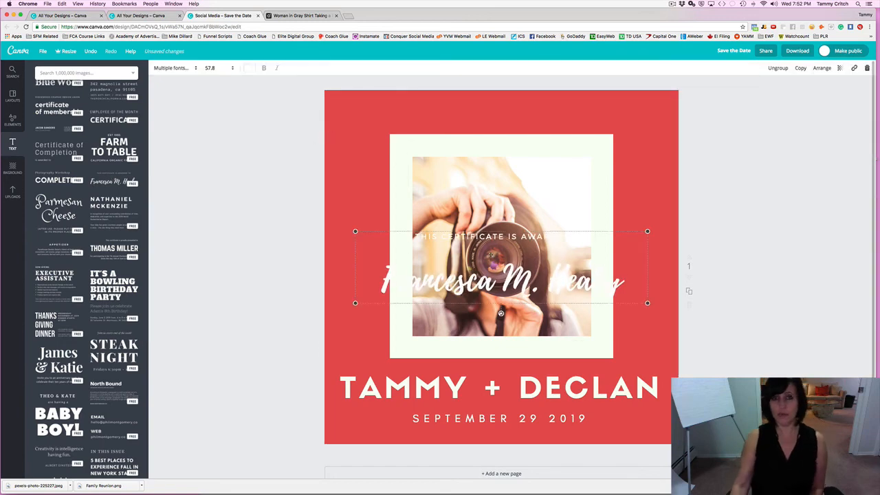
{"action": "mouse_move", "coordinate": [492, 210]}
{"action": "left_mouse_down"}
{"action": "mouse_move", "coordinate": [501, 84]}
{"action": "mouse_move", "coordinate": [500, 124]}
{"action": "mouse_move", "coordinate": [527, 113]}
{"action": "left_mouse_up"}
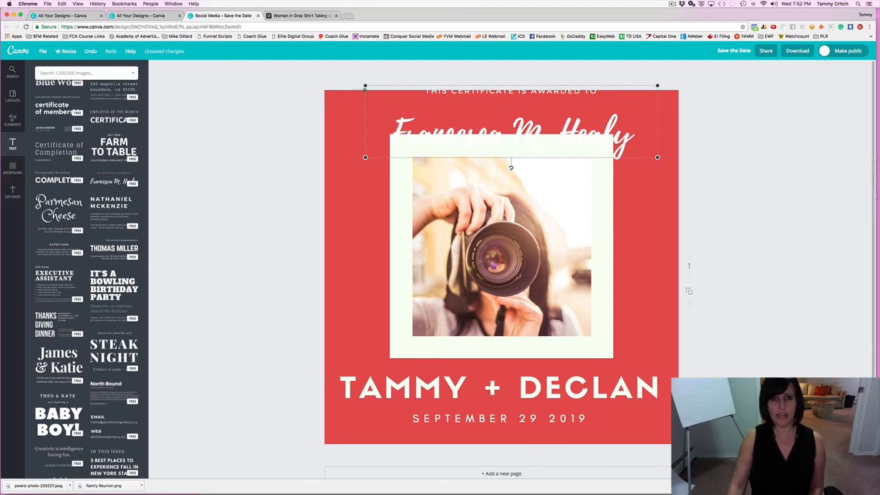
{"action": "key", "text": "Delete"}
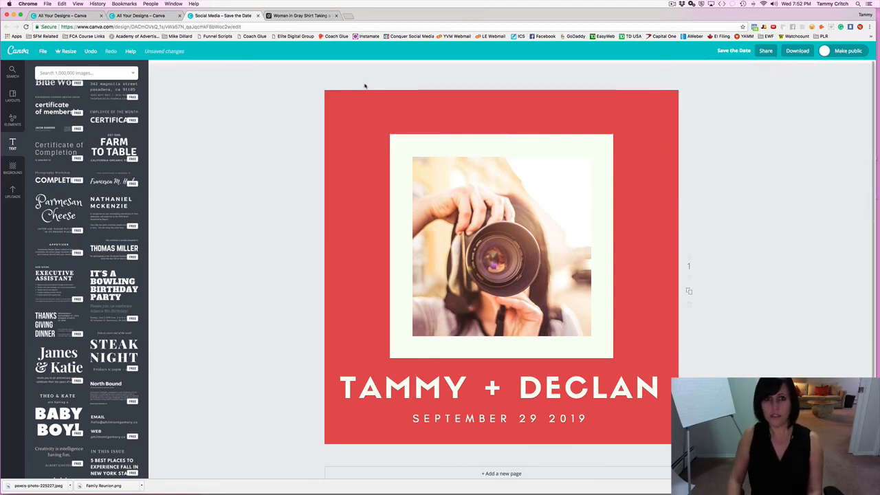
{"action": "scroll", "coordinate": [94, 378], "scroll_direction": "up", "scroll_amount": 5}
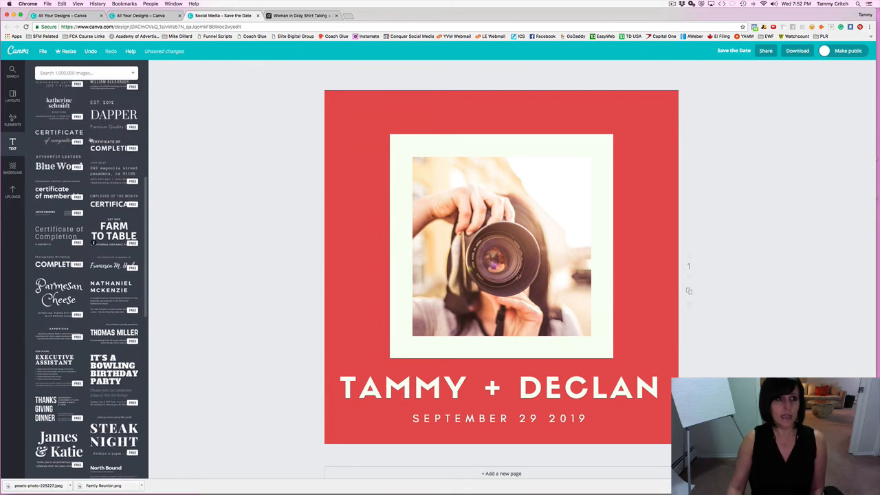
Add a heading at the top of the card and type a short name caption into it.
{"action": "scroll", "coordinate": [91, 140], "scroll_direction": "up", "scroll_amount": 4}
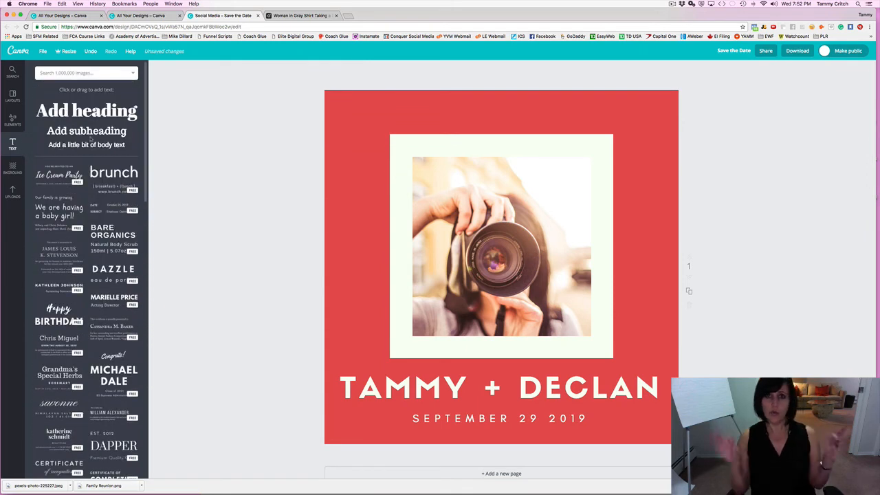
{"action": "left_click_drag", "start_coordinate": [86, 110], "coordinate": [482, 292]}
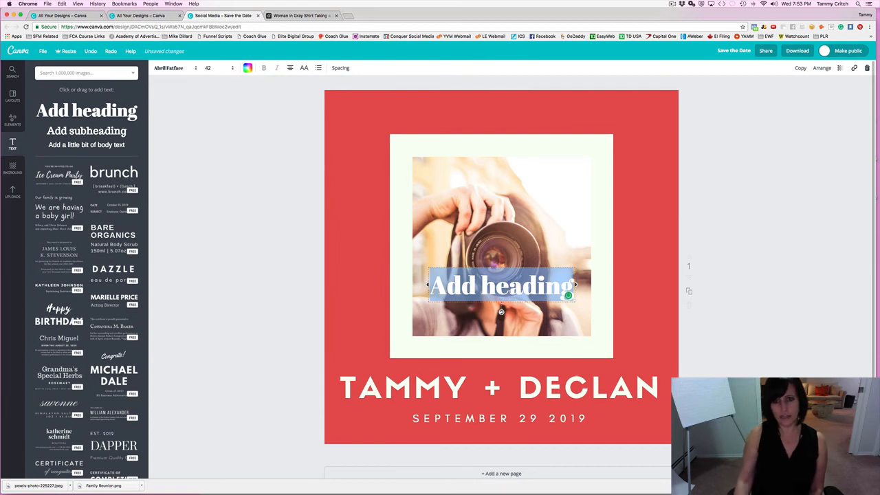
{"action": "left_click_drag", "start_coordinate": [574, 286], "coordinate": [509, 251]}
{"action": "left_click_drag", "start_coordinate": [493, 284], "coordinate": [499, 109]}
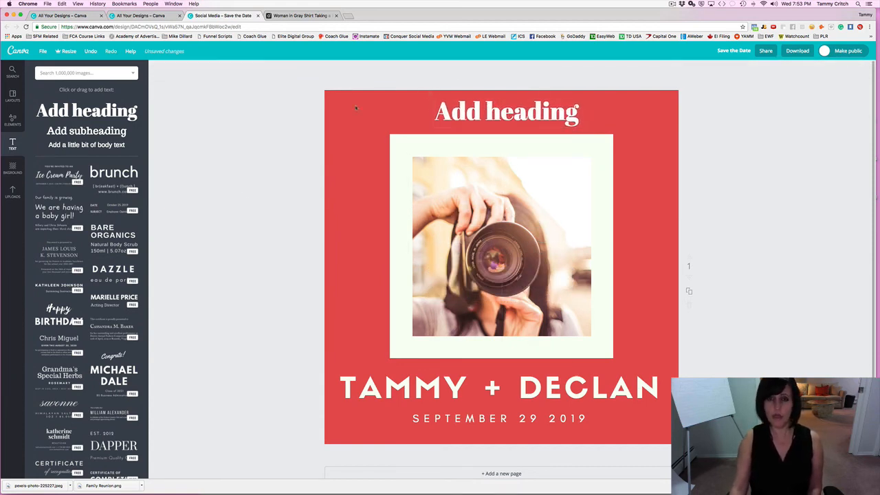
{"action": "left_click", "coordinate": [453, 107]}
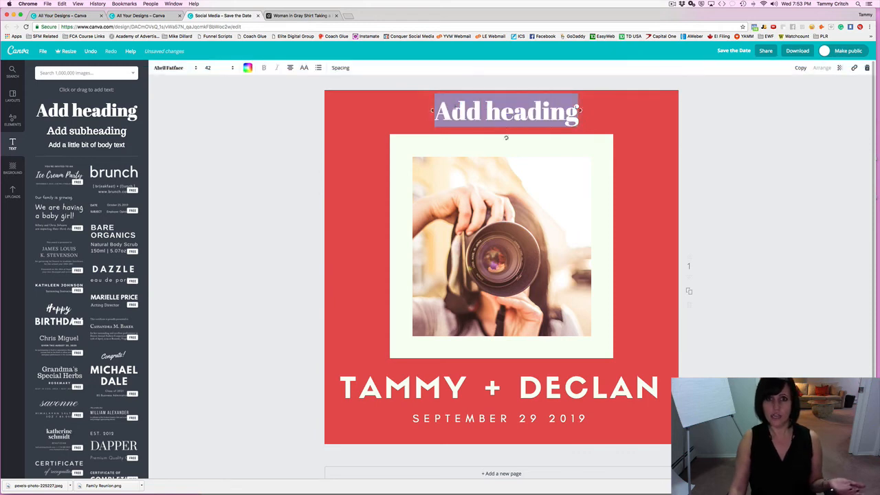
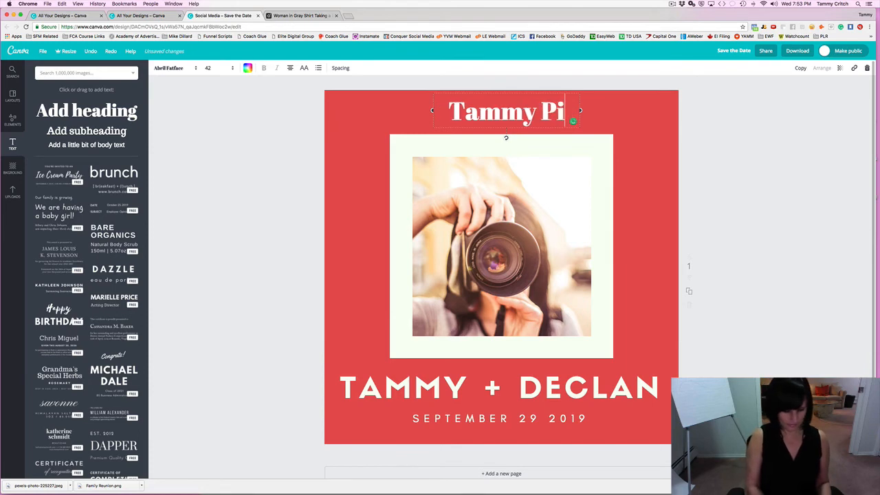
{"action": "left_click", "coordinate": [232, 114]}
{"action": "left_click", "coordinate": [442, 104]}
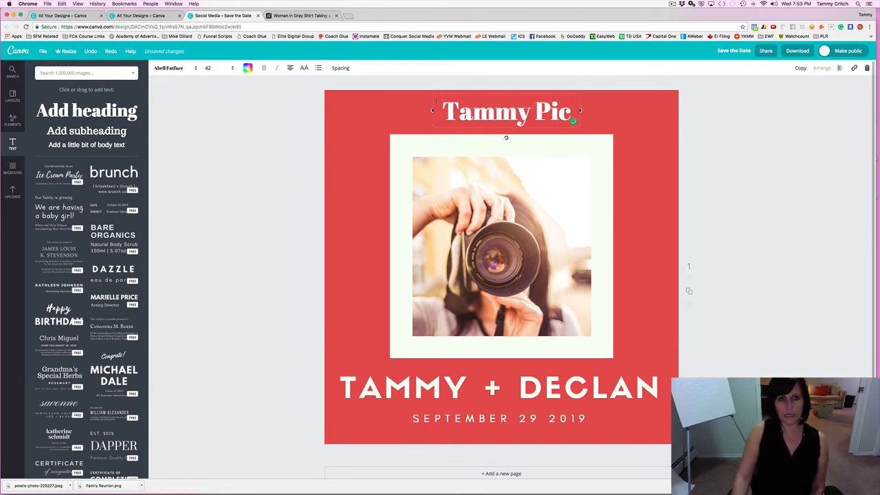
Style the heading text black at font size 16.
{"action": "left_click", "coordinate": [205, 70]}
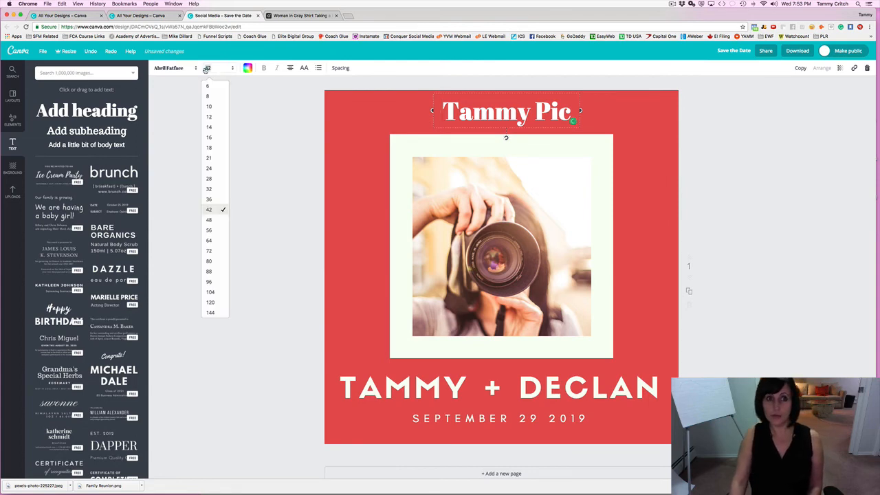
{"action": "left_click", "coordinate": [209, 108]}
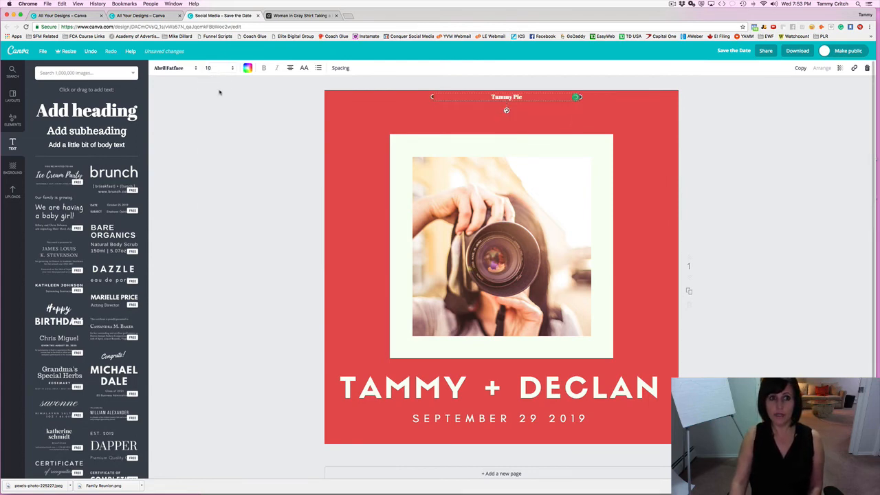
{"action": "left_click", "coordinate": [248, 68]}
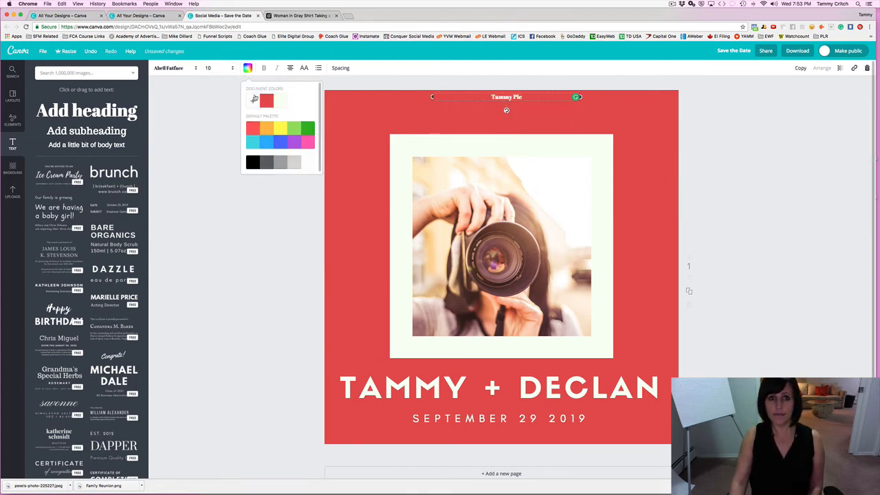
{"action": "left_click", "coordinate": [308, 142]}
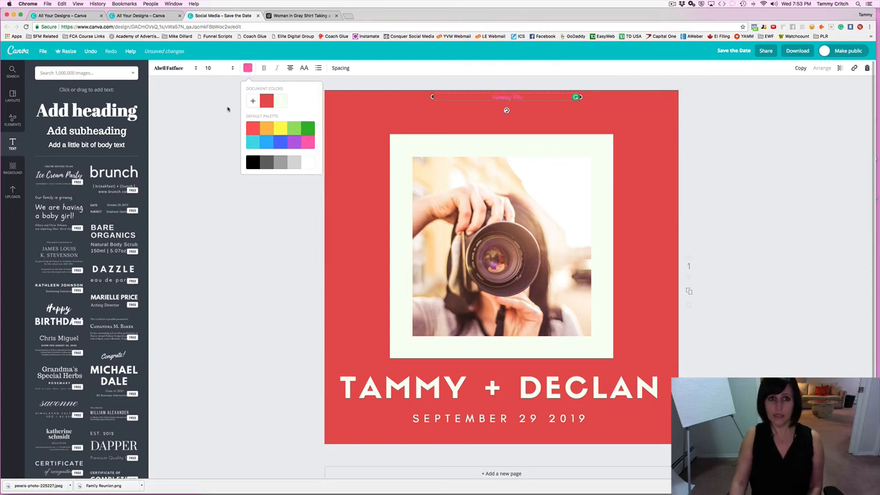
{"action": "left_click", "coordinate": [252, 162]}
{"action": "left_click", "coordinate": [220, 67]}
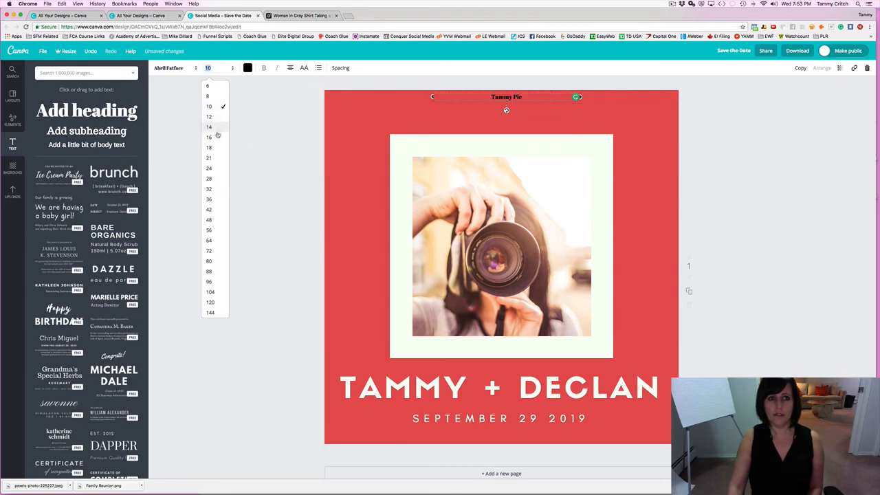
{"action": "left_click", "coordinate": [215, 134]}
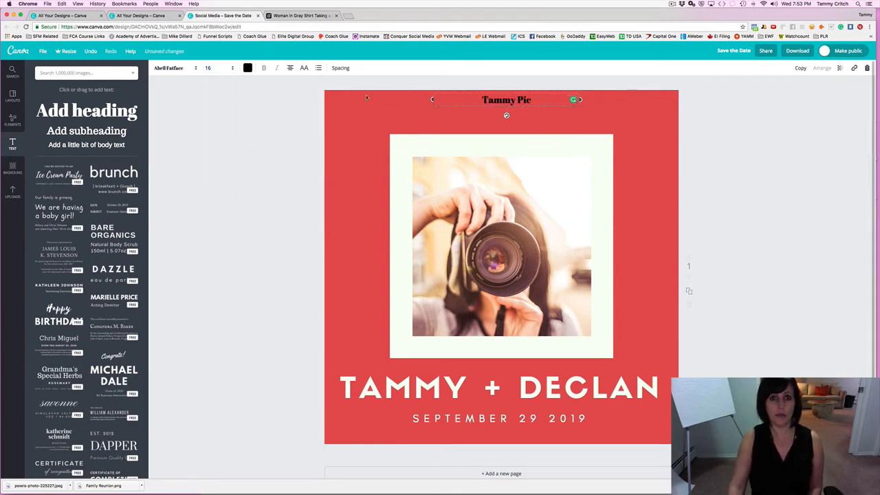
Delete the caption text box and add a placeholder subheading.
{"action": "left_click", "coordinate": [357, 110]}
{"action": "left_click", "coordinate": [464, 101]}
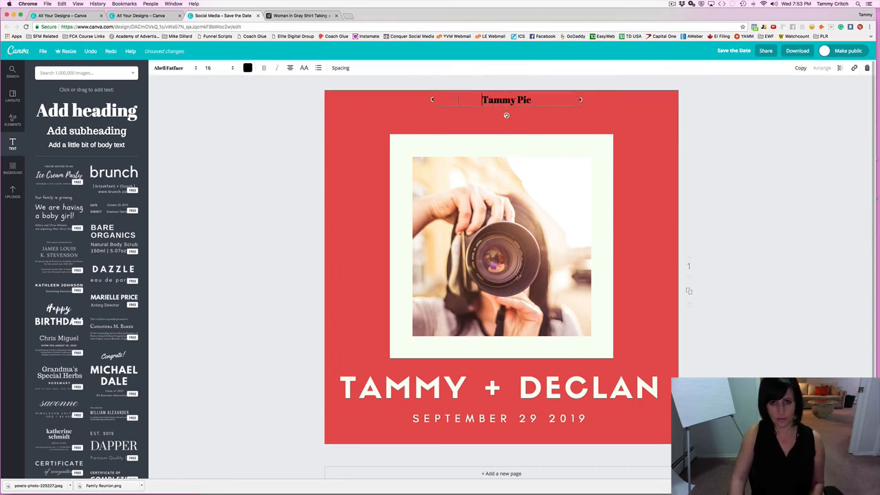
{"action": "key", "text": "Delete"}
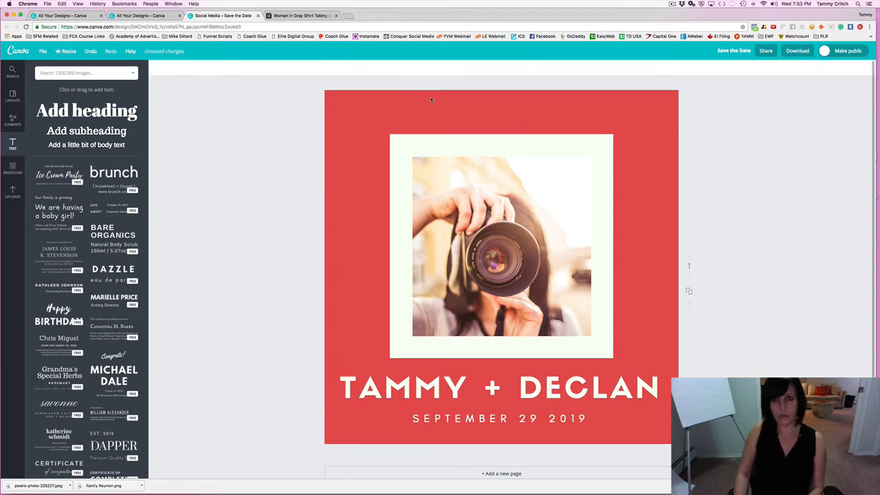
{"action": "left_click", "coordinate": [87, 131]}
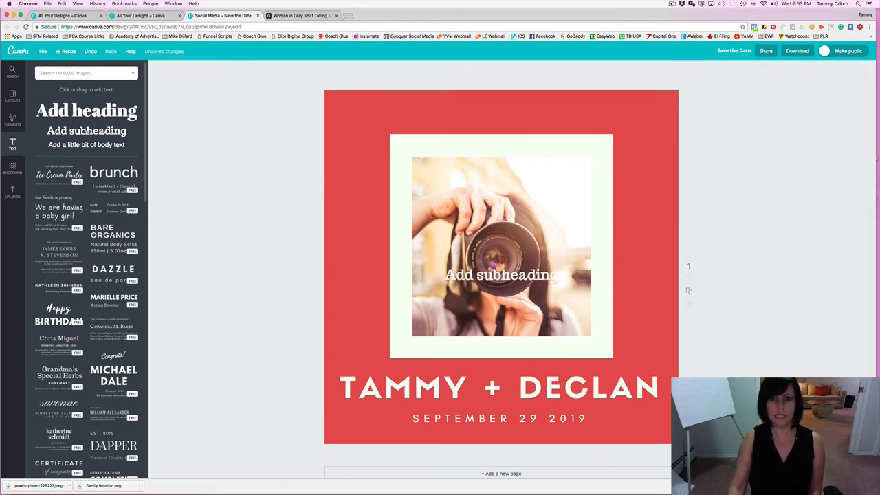
Move 'Add subheading' to the card's top and place a body text line beneath it.
{"action": "left_click_drag", "start_coordinate": [487, 278], "coordinate": [488, 107]}
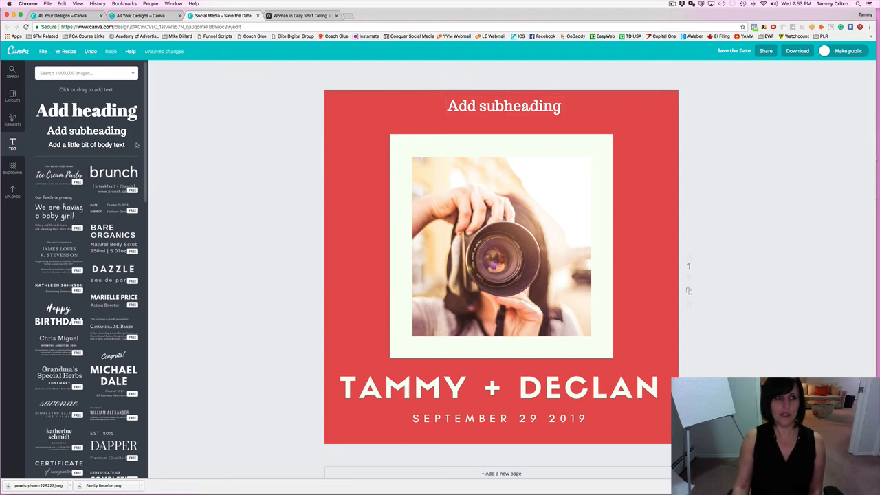
{"action": "left_click", "coordinate": [113, 145]}
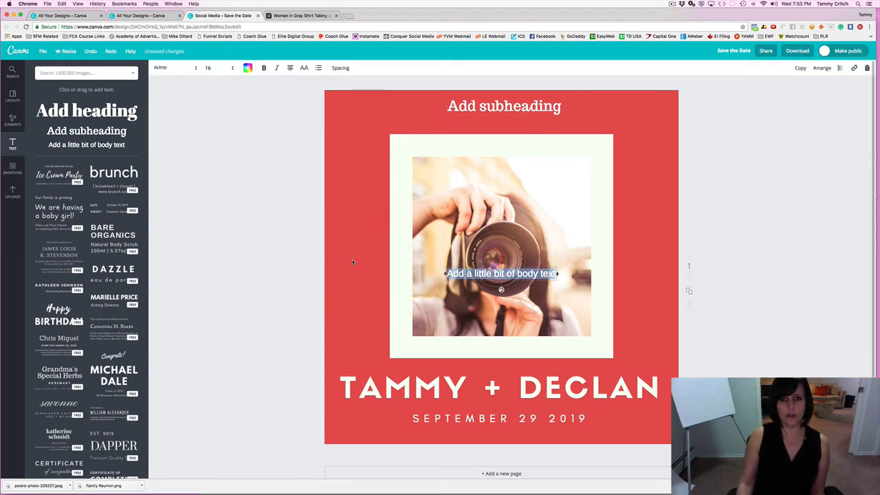
{"action": "left_click_drag", "start_coordinate": [501, 275], "coordinate": [509, 122]}
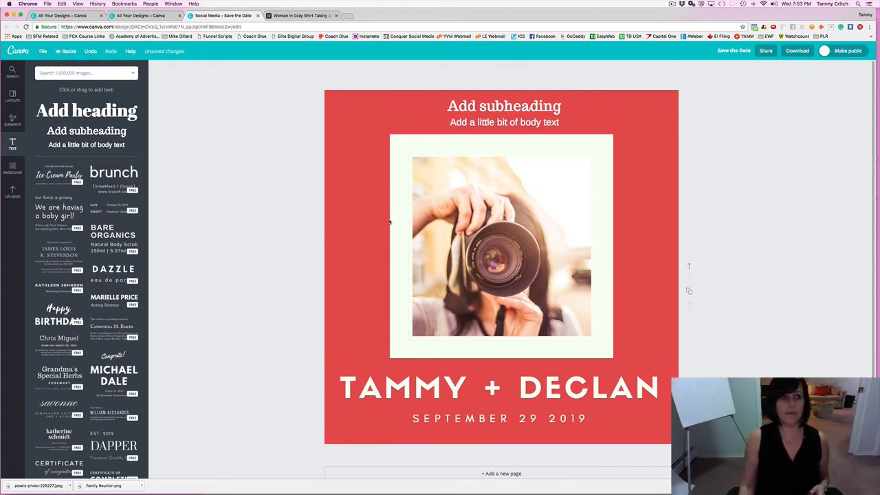
Shrink the white frame and camera photo, then recentre both below the top text.
{"action": "left_click", "coordinate": [481, 219]}
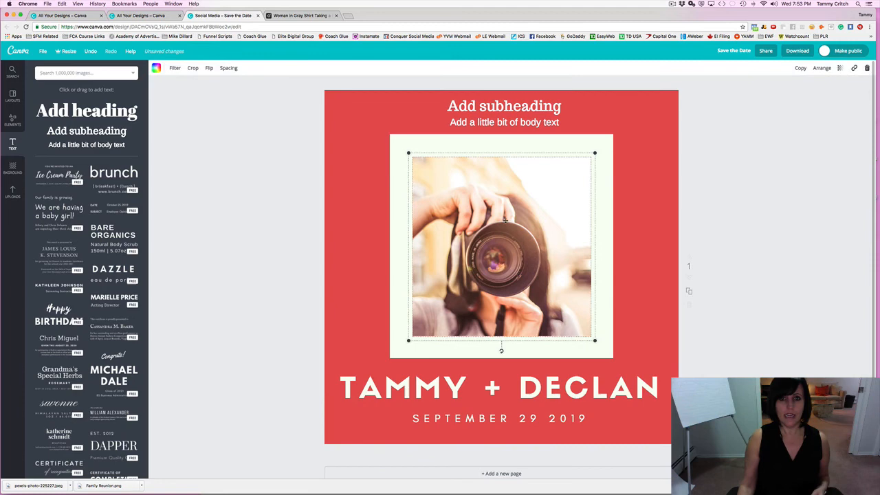
{"action": "left_click", "coordinate": [422, 144]}
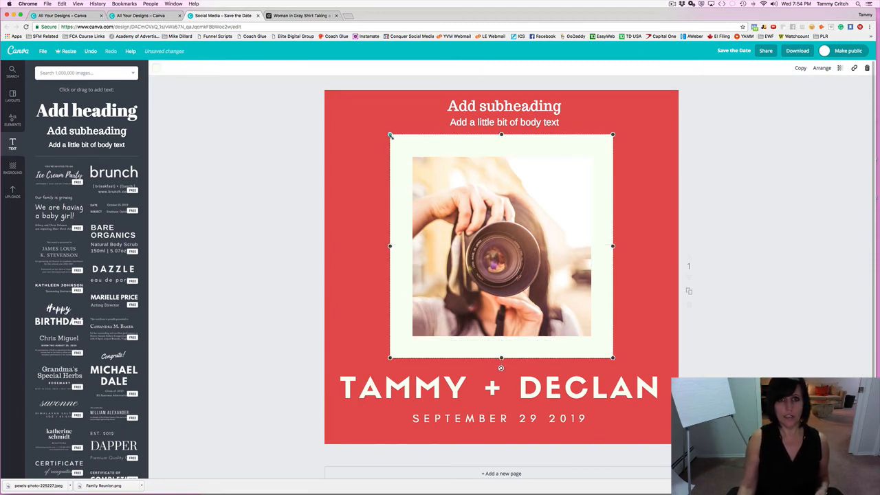
{"action": "left_click_drag", "start_coordinate": [390, 135], "coordinate": [435, 183]}
{"action": "left_click", "coordinate": [418, 162]}
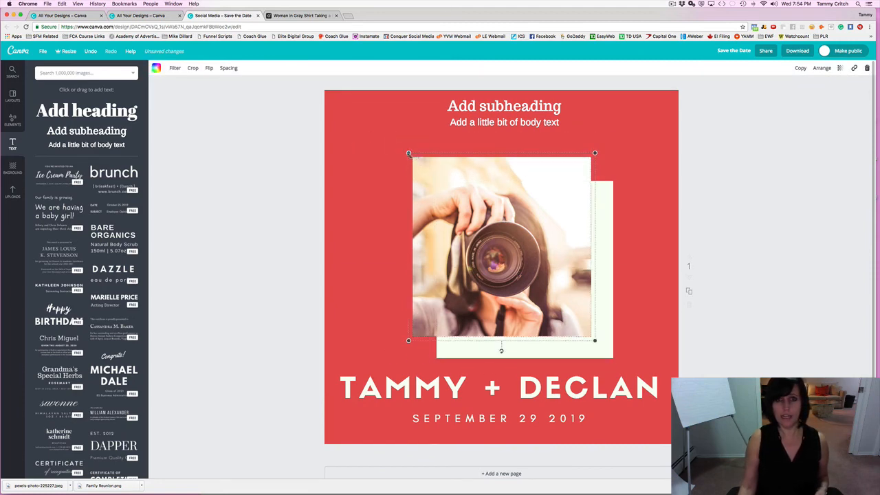
{"action": "left_click_drag", "start_coordinate": [408, 152], "coordinate": [502, 200]}
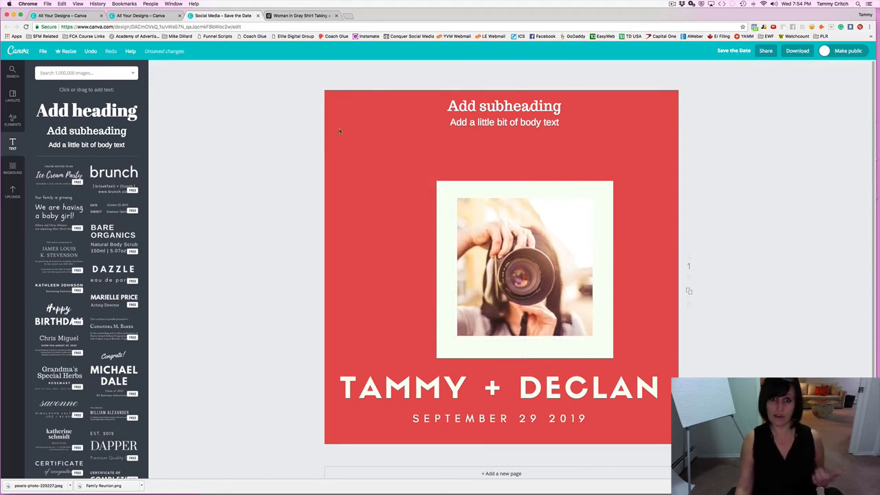
{"action": "left_click_drag", "start_coordinate": [454, 182], "coordinate": [435, 173]}
{"action": "left_click_drag", "start_coordinate": [475, 210], "coordinate": [461, 204]}
Delete the placeholder subheading and body text lines.
{"action": "double_click", "coordinate": [485, 114]}
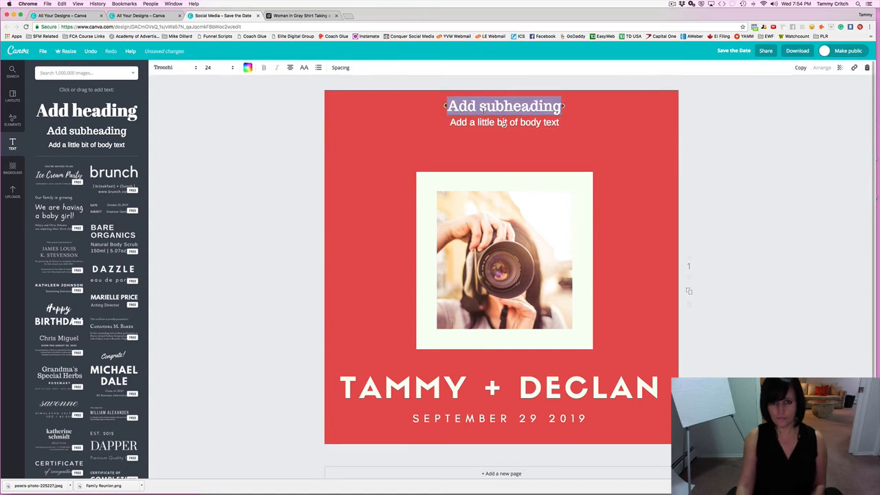
{"action": "key", "text": "BackSpace"}
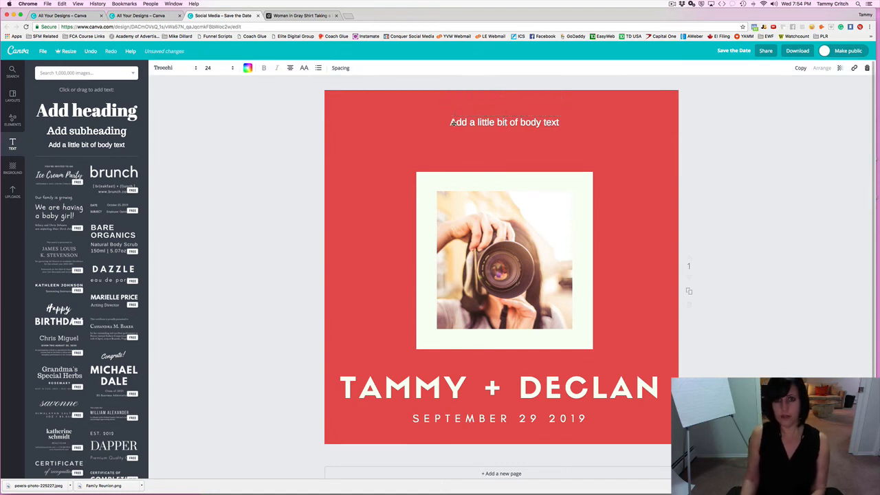
{"action": "double_click", "coordinate": [452, 122]}
{"action": "key", "text": "BackSpace"}
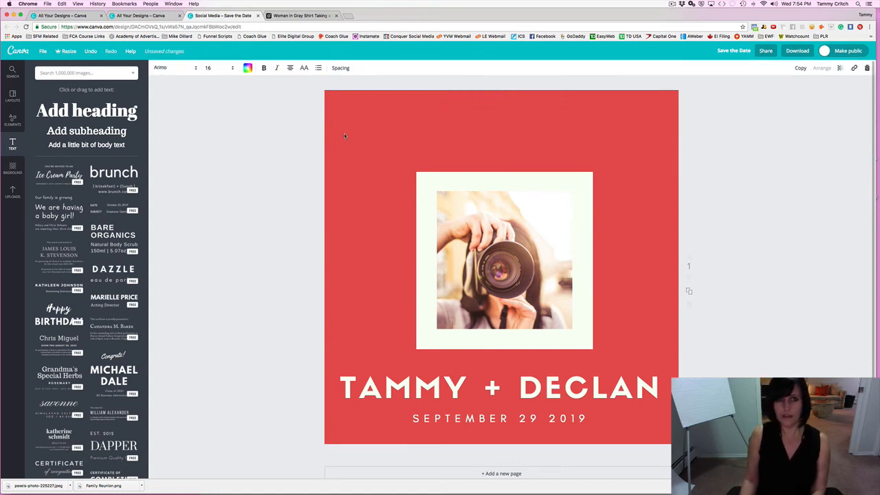
{"action": "left_click", "coordinate": [278, 124]}
Scroll down through the Text panel's template designs.
{"action": "scroll", "coordinate": [78, 266], "scroll_direction": "down", "scroll_amount": 5}
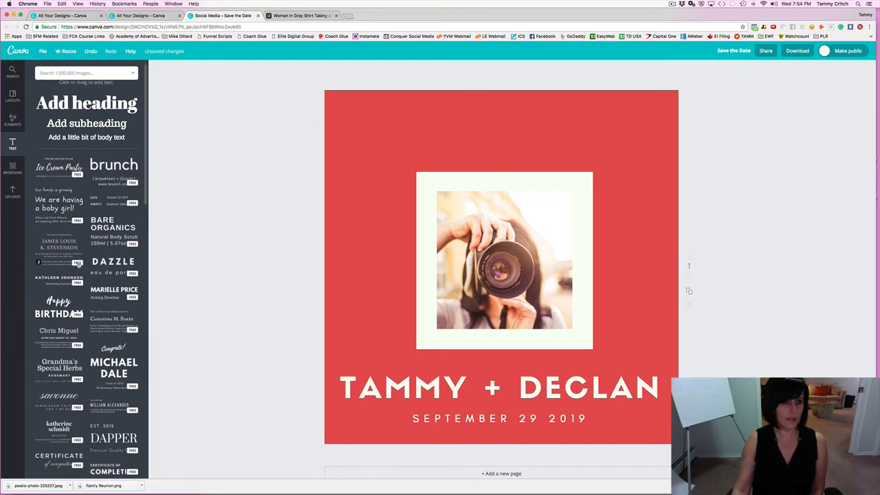
{"action": "scroll", "coordinate": [78, 265], "scroll_direction": "down", "scroll_amount": 1}
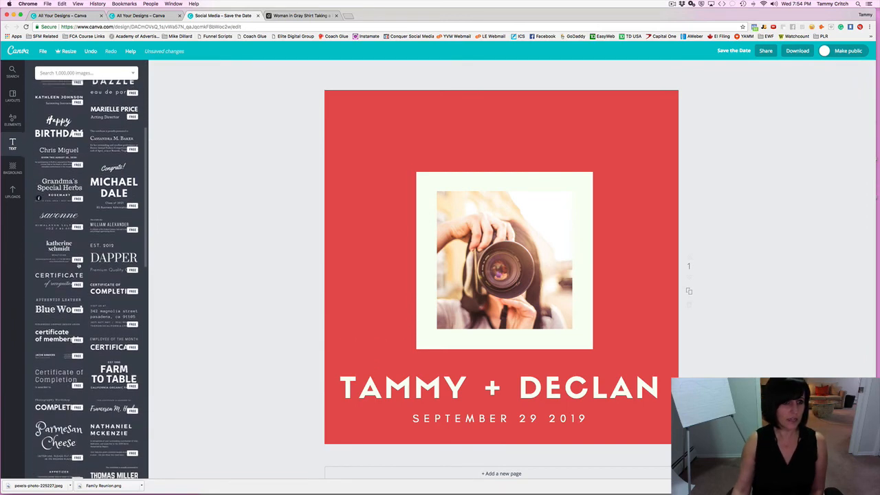
{"action": "scroll", "coordinate": [101, 264], "scroll_direction": "down", "scroll_amount": 2}
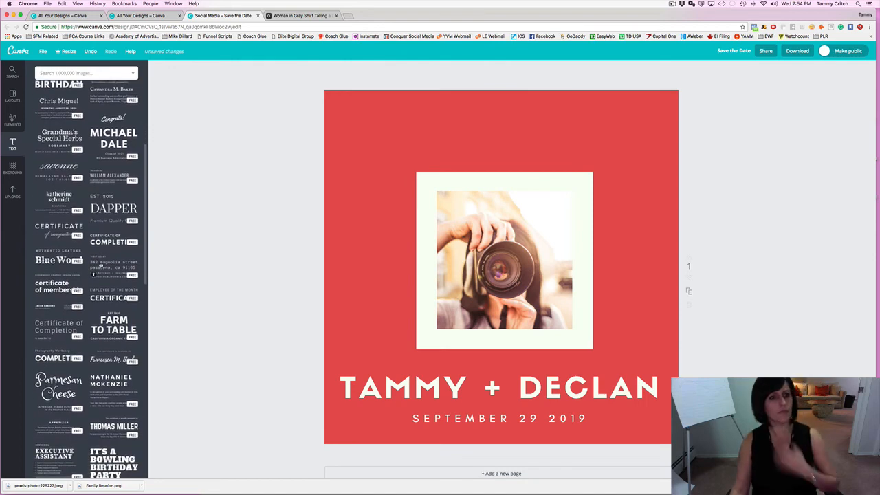
{"action": "scroll", "coordinate": [100, 264], "scroll_direction": "down", "scroll_amount": 3}
{"action": "scroll", "coordinate": [100, 264], "scroll_direction": "down", "scroll_amount": 2}
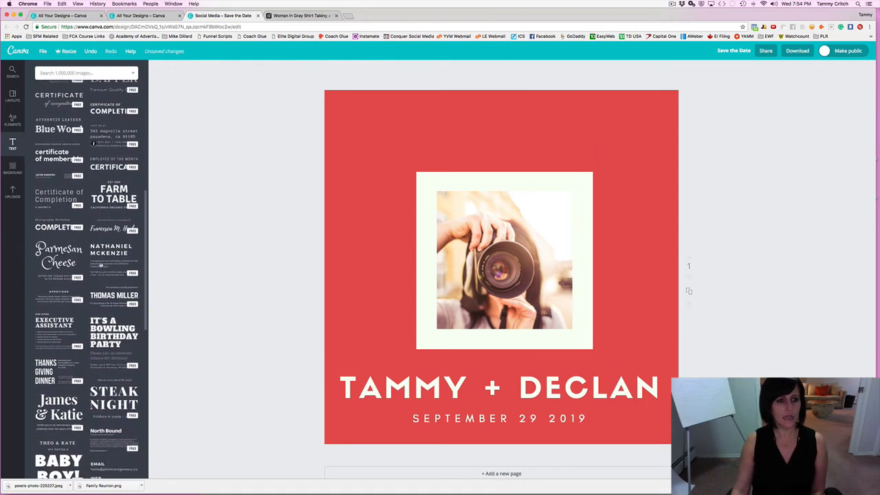
Add the Parmesan Cheese text design, move it to the top and scale it above the frame.
{"action": "left_click", "coordinate": [58, 249]}
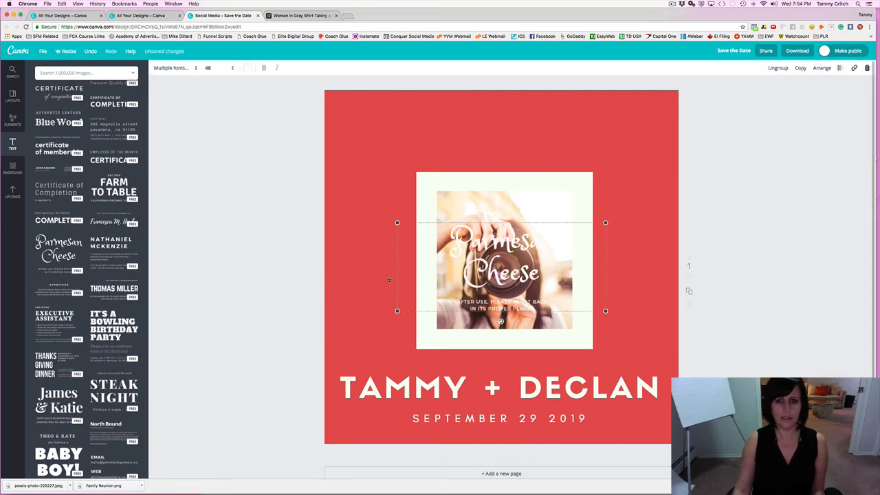
{"action": "left_click_drag", "start_coordinate": [422, 260], "coordinate": [437, 155]}
{"action": "left_click_drag", "start_coordinate": [488, 142], "coordinate": [464, 148]}
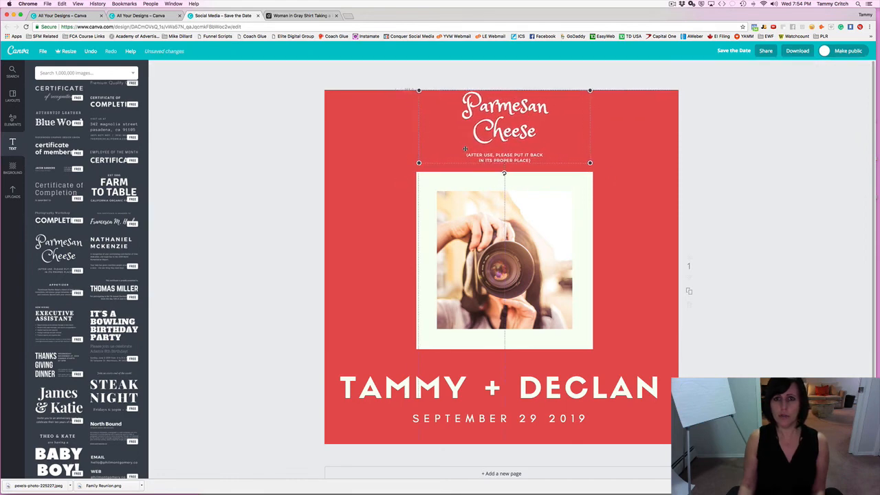
{"action": "left_click", "coordinate": [269, 157]}
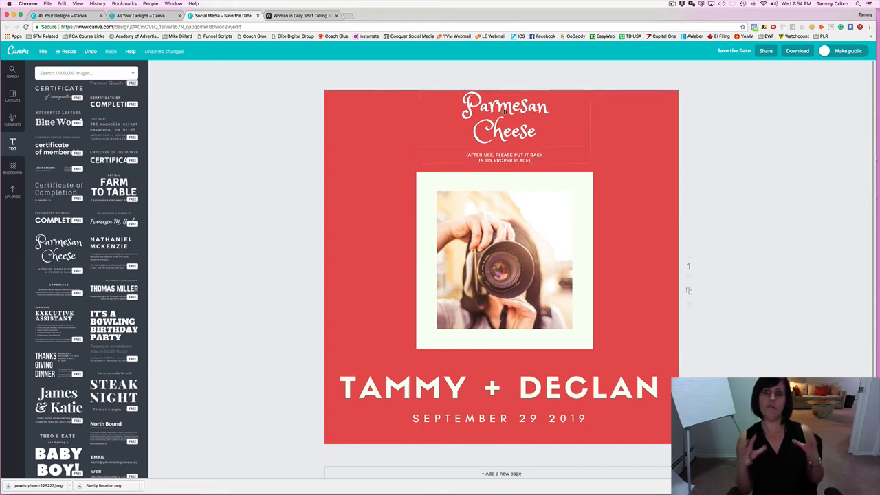
{"action": "left_click", "coordinate": [481, 108]}
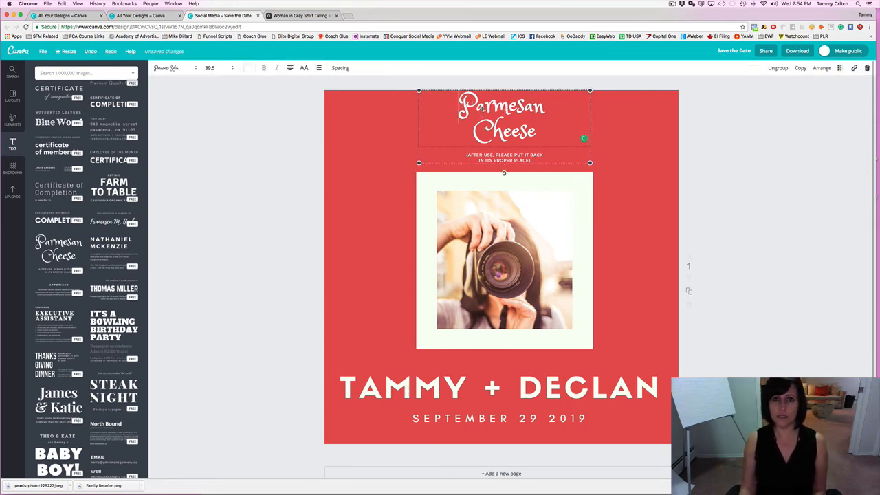
Retype the heading from 'Parmesan Cheese' to 'Spaghetti & Meatballs'.
{"action": "key", "text": "shift+End"}
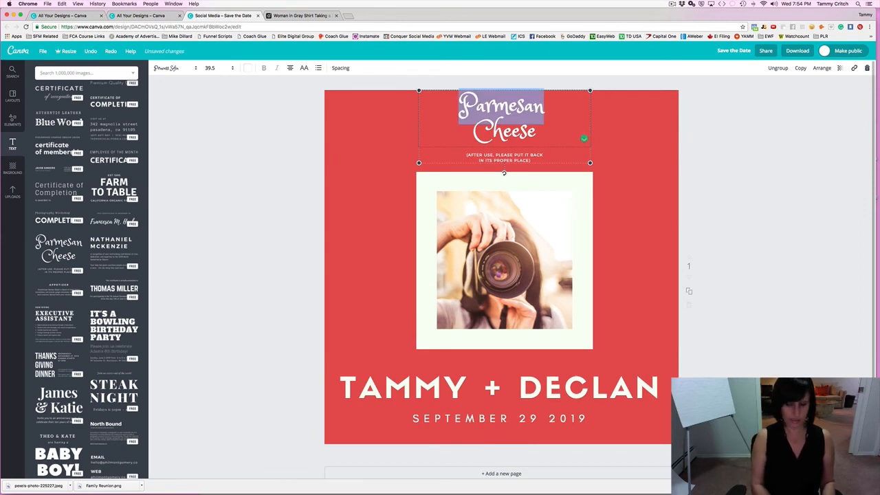
{"action": "type", "text": "Spagetti"}
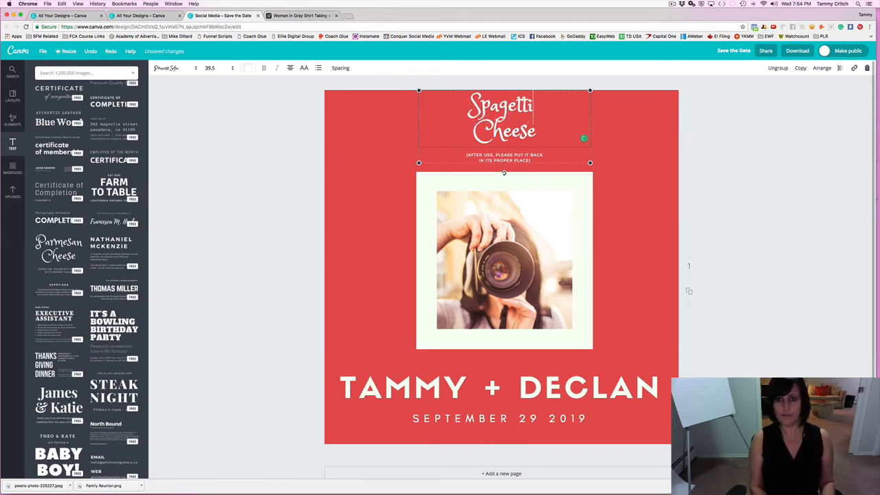
{"action": "double_click", "coordinate": [503, 129]}
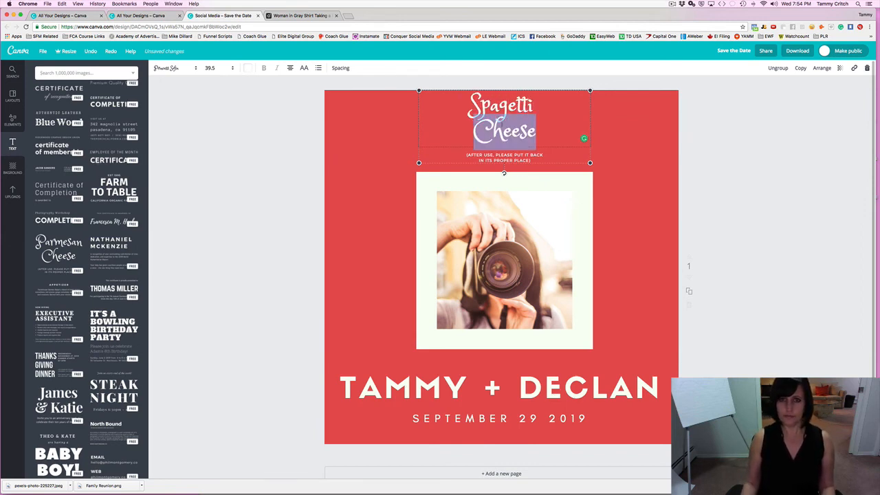
{"action": "key", "text": "BackSpace"}
{"action": "type", "text": "& Me"}
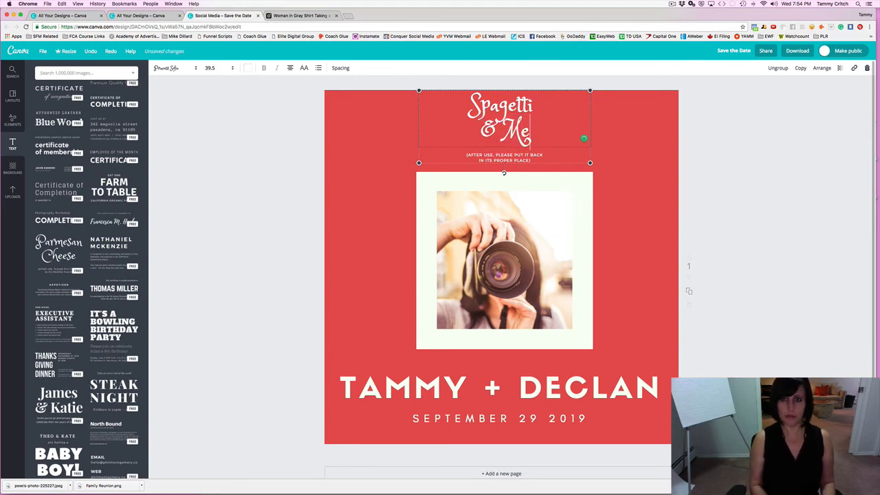
{"action": "type", "text": "atvall"}
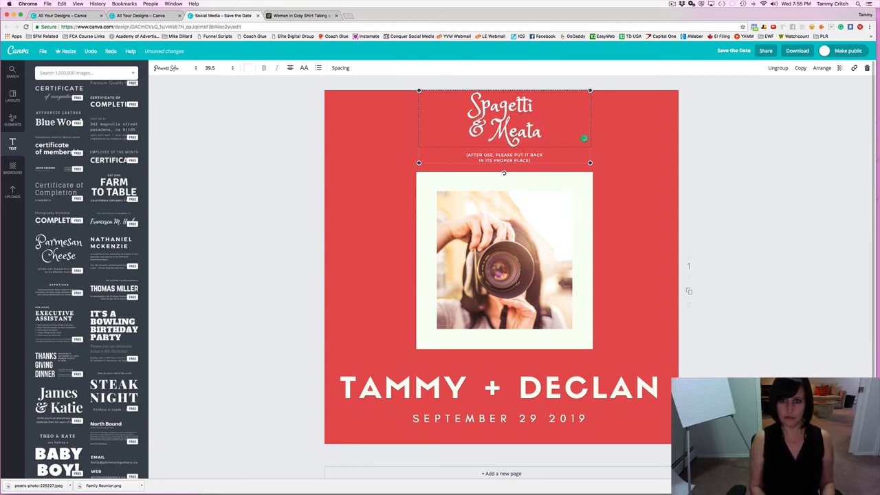
{"action": "key", "text": "BackSpace"}
{"action": "key", "text": "BackSpace"}
{"action": "key", "text": "BackSpace"}
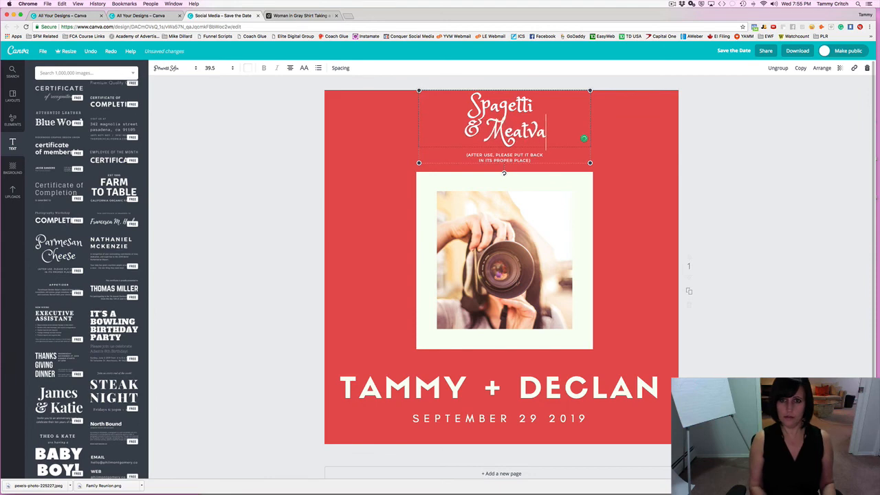
{"action": "key", "text": "BackSpace"}
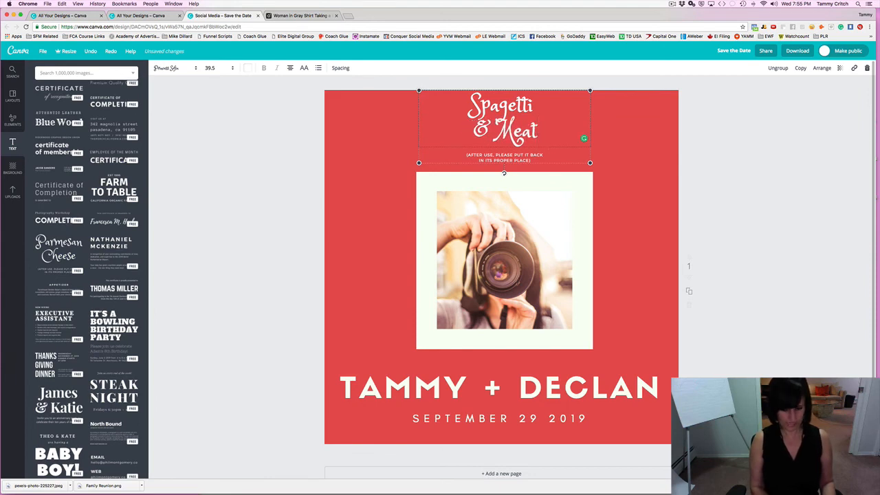
{"action": "type", "text": "balls"}
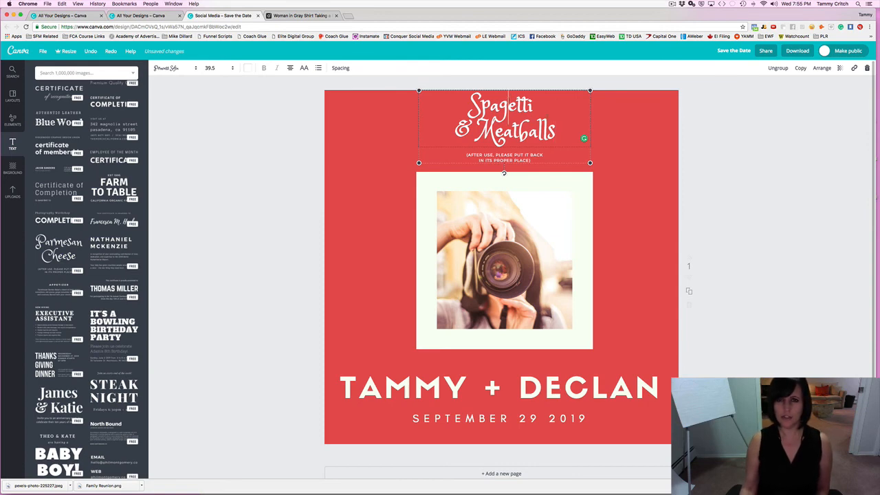
{"action": "type", "text": "h"}
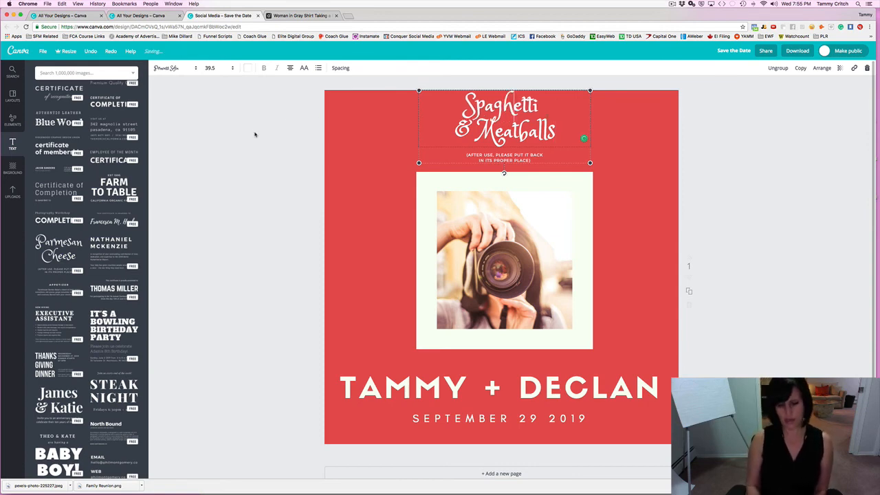
{"action": "key", "text": "BackSpace"}
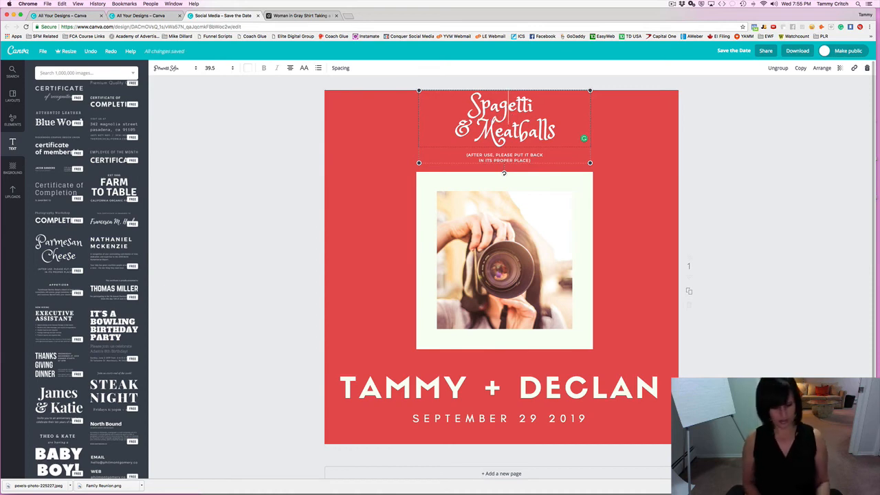
{"action": "type", "text": "h"}
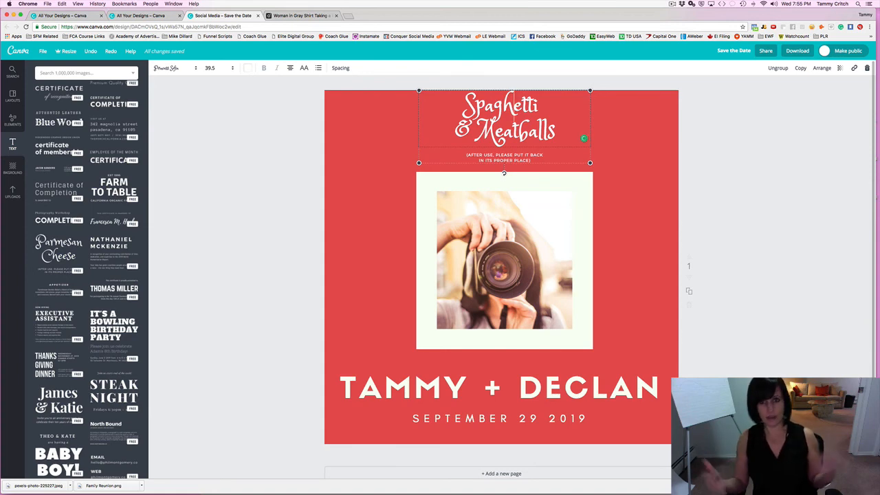
{"action": "left_click", "coordinate": [242, 147]}
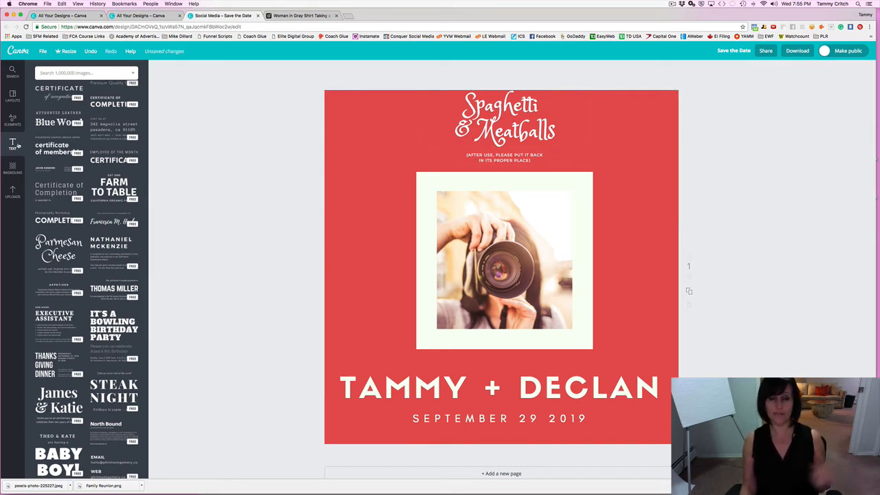
Recolour the red background to deep blue 496ee6 using the custom colour wheel.
{"action": "left_click", "coordinate": [355, 126]}
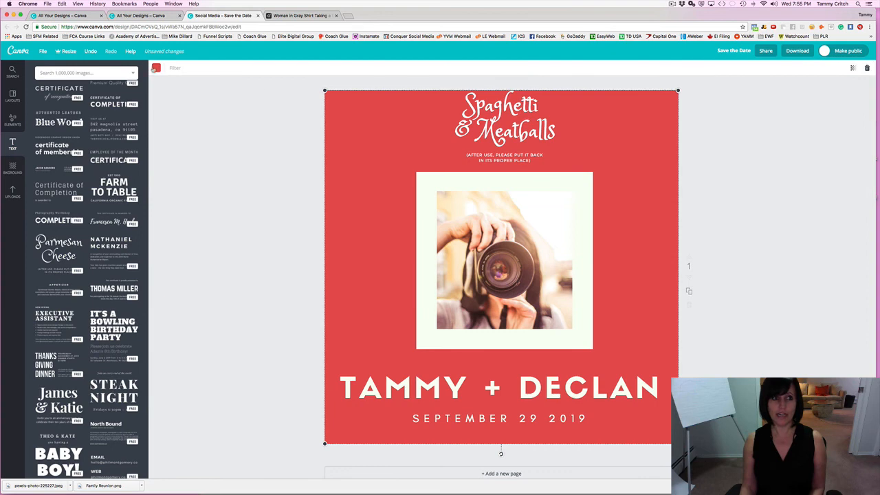
{"action": "left_click", "coordinate": [157, 68]}
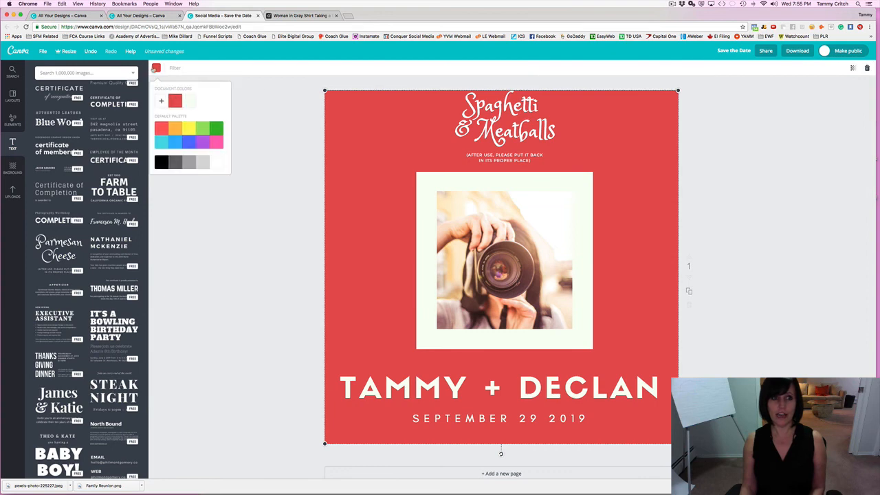
{"action": "left_click", "coordinate": [163, 103]}
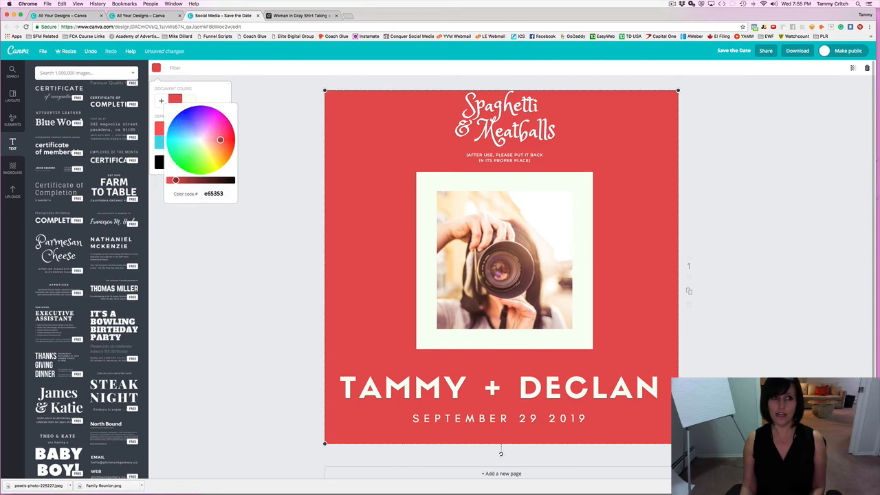
{"action": "left_click", "coordinate": [189, 128]}
{"action": "left_click", "coordinate": [180, 129]}
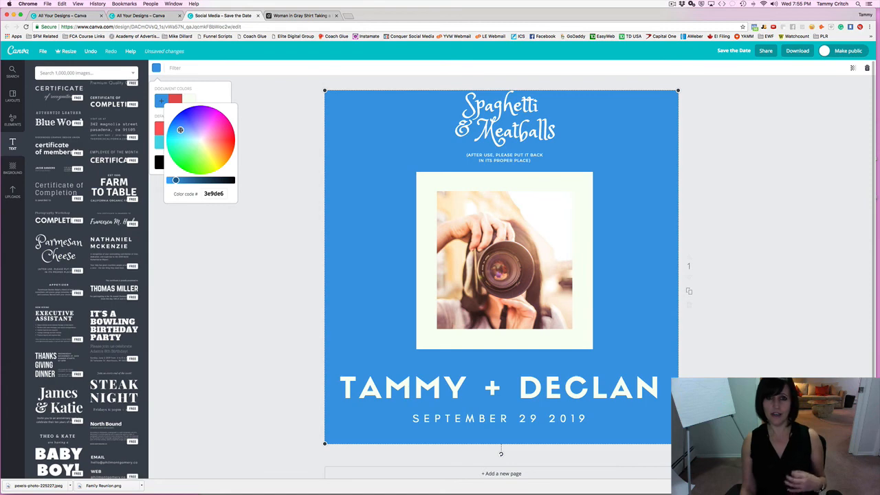
{"action": "left_click", "coordinate": [185, 124]}
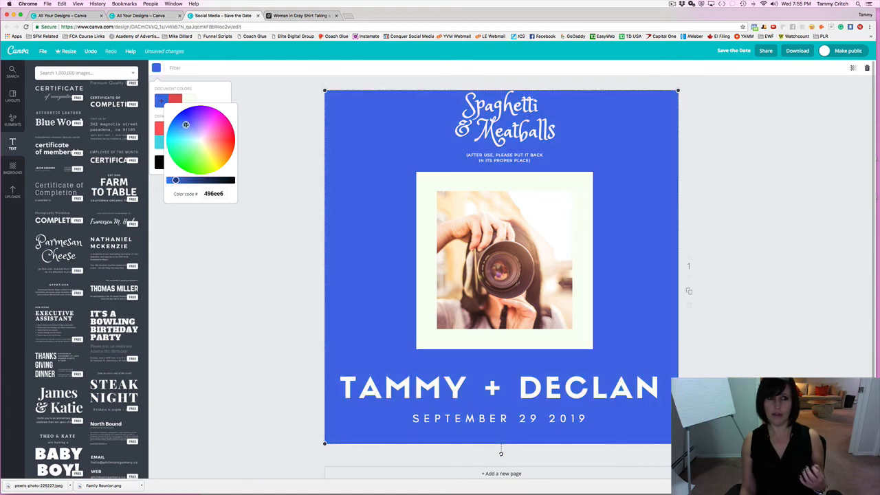
{"action": "left_click", "coordinate": [248, 123]}
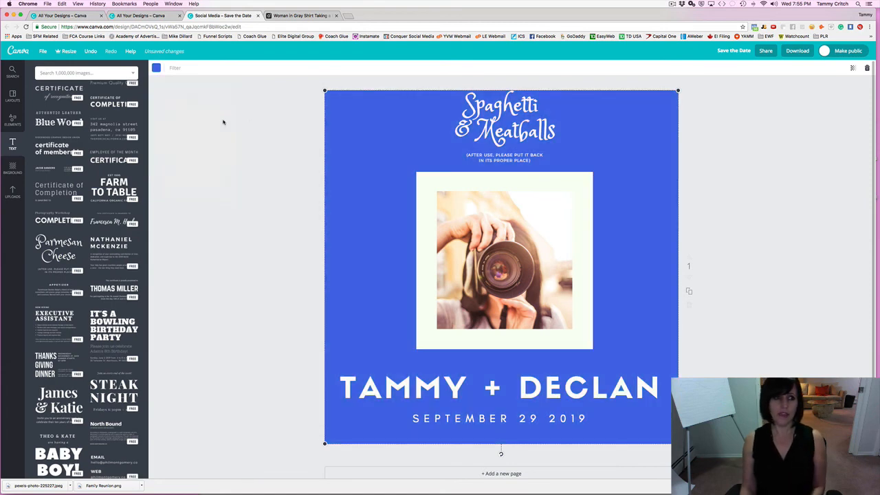
Try the gold bokeh background image, then settle on the pale beige texture instead.
{"action": "left_click", "coordinate": [11, 169]}
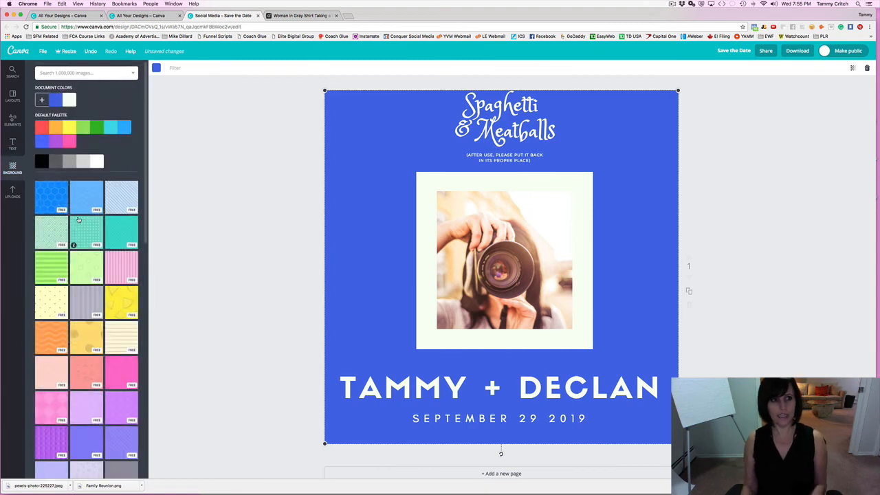
{"action": "scroll", "coordinate": [78, 220], "scroll_direction": "down", "scroll_amount": 5}
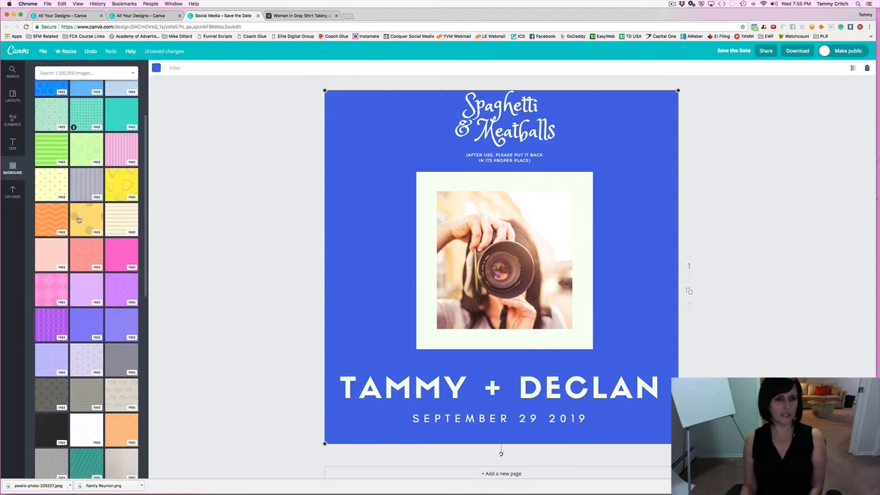
{"action": "scroll", "coordinate": [78, 220], "scroll_direction": "down", "scroll_amount": 3}
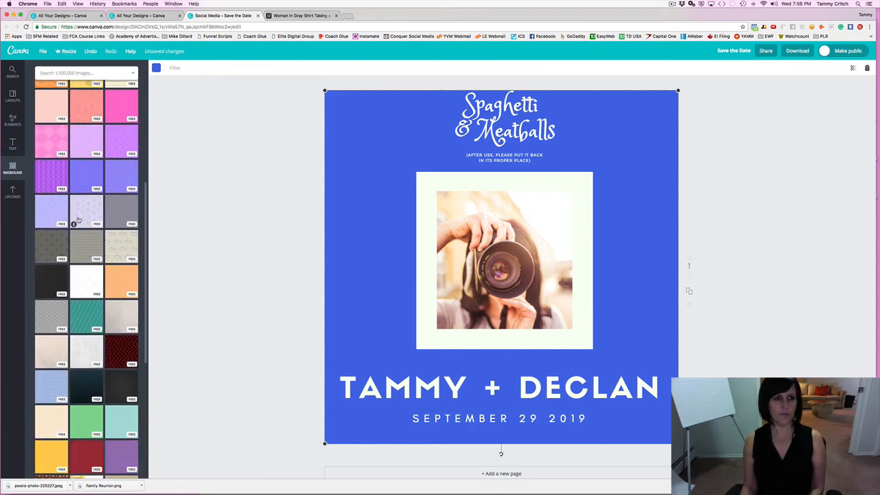
{"action": "scroll", "coordinate": [79, 220], "scroll_direction": "down", "scroll_amount": 5}
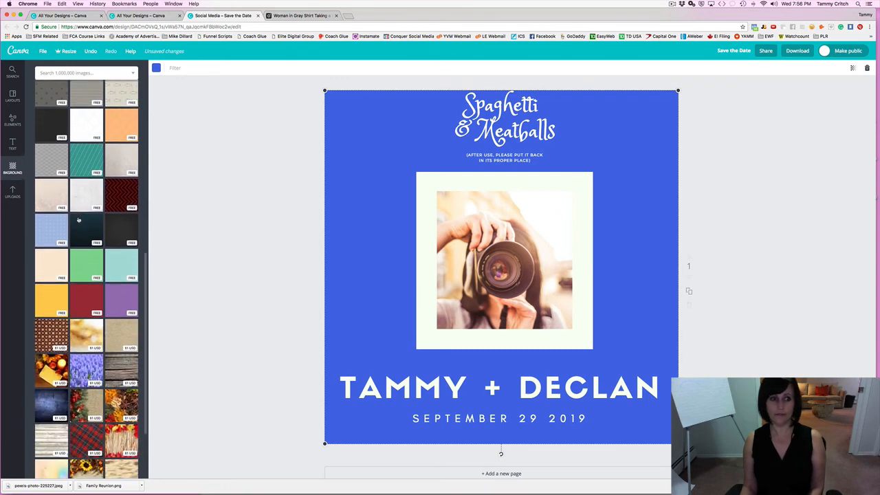
{"action": "scroll", "coordinate": [78, 220], "scroll_direction": "down", "scroll_amount": 4}
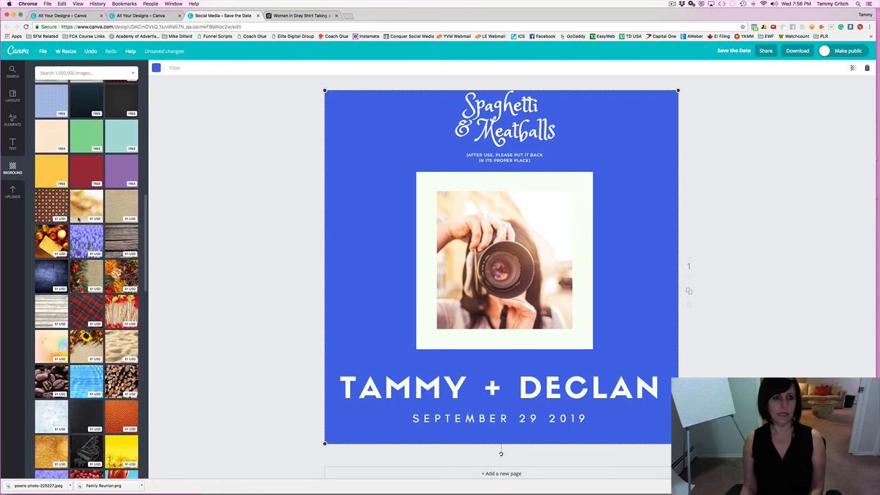
{"action": "scroll", "coordinate": [78, 220], "scroll_direction": "up", "scroll_amount": 4}
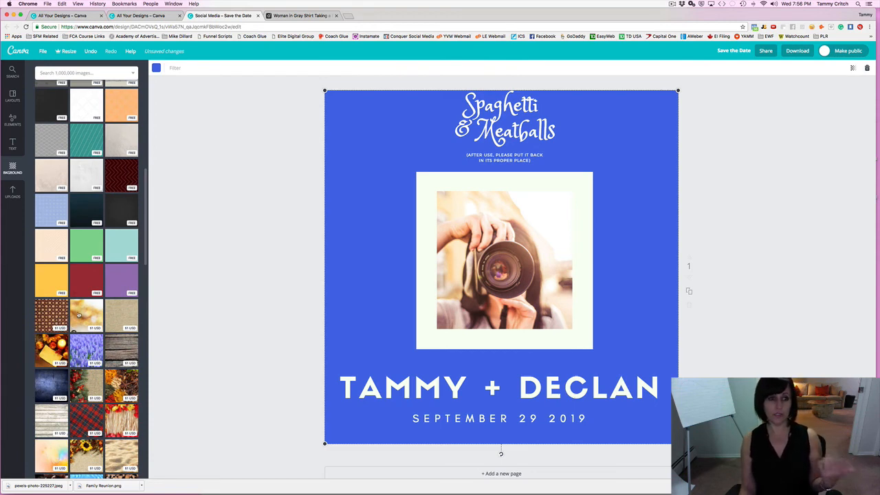
{"action": "left_click", "coordinate": [78, 314]}
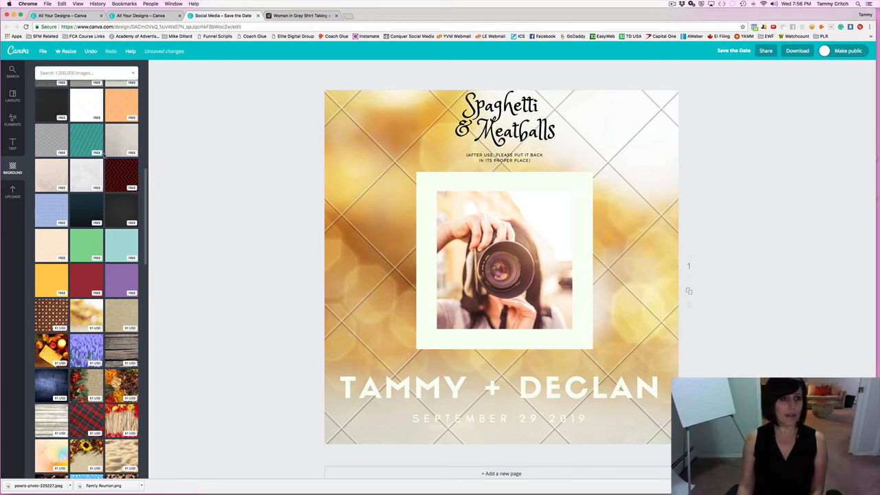
{"action": "left_click", "coordinate": [55, 173]}
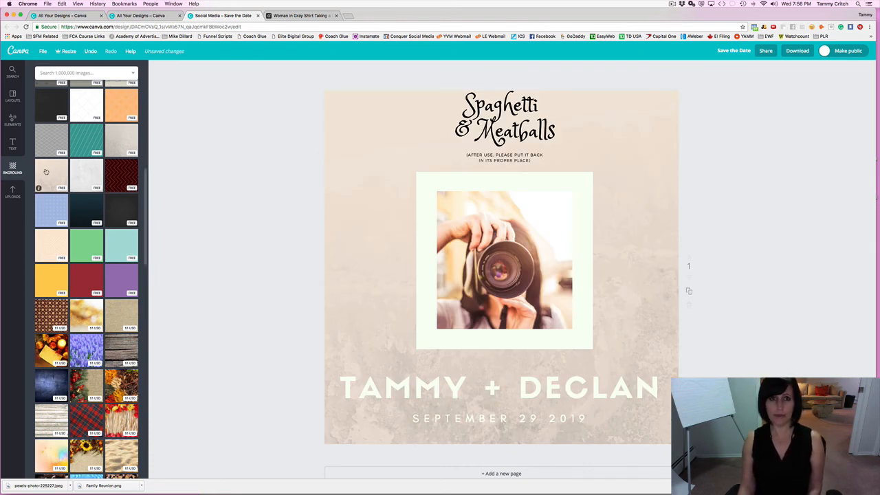
{"action": "scroll", "coordinate": [46, 171], "scroll_direction": "up", "scroll_amount": 15}
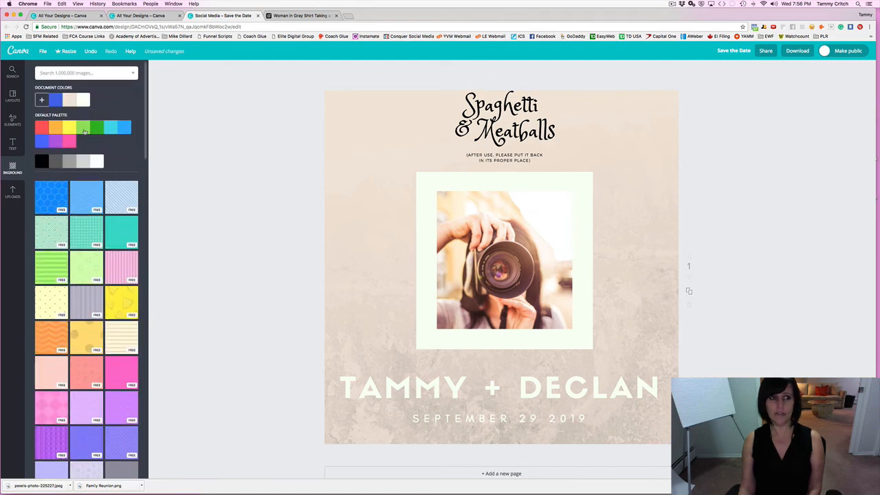
Darken the background to a solid slightly deeper beige, ded3c8.
{"action": "left_click", "coordinate": [43, 101]}
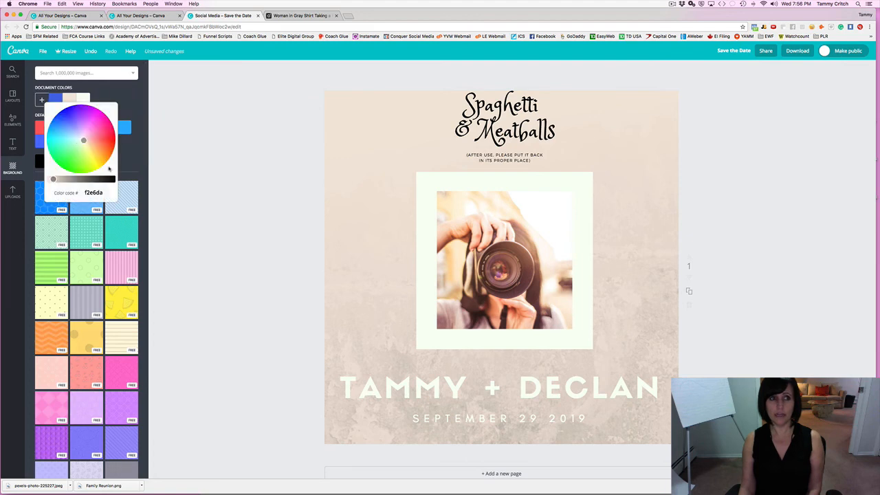
{"action": "left_click_drag", "start_coordinate": [53, 179], "coordinate": [58, 179]}
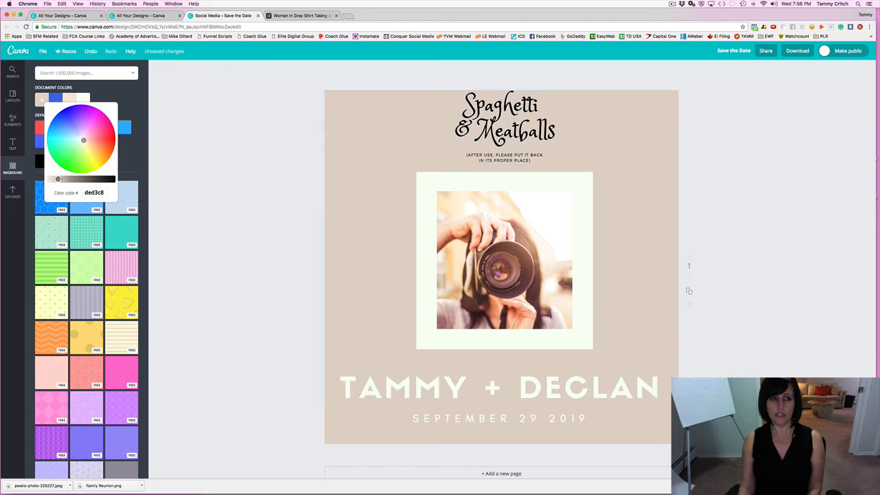
{"action": "left_click", "coordinate": [182, 171]}
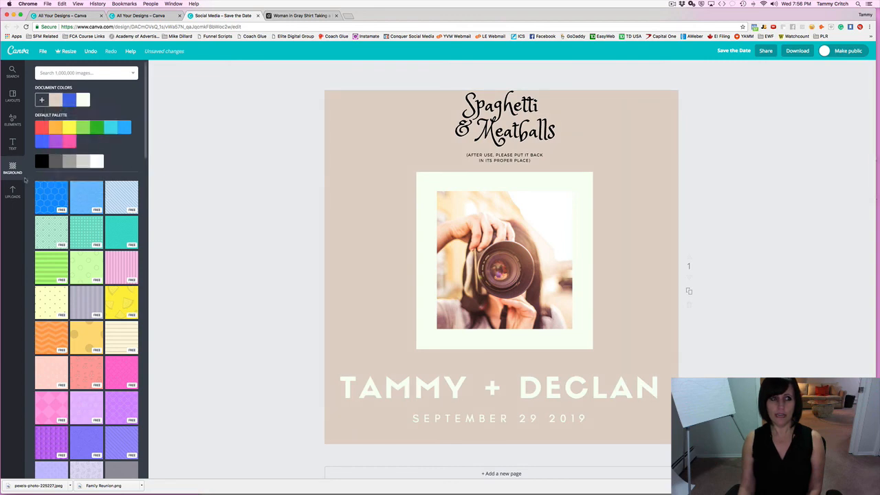
Bring up the panel of ready-made template layouts.
{"action": "scroll", "coordinate": [65, 191], "scroll_direction": "down", "scroll_amount": 5}
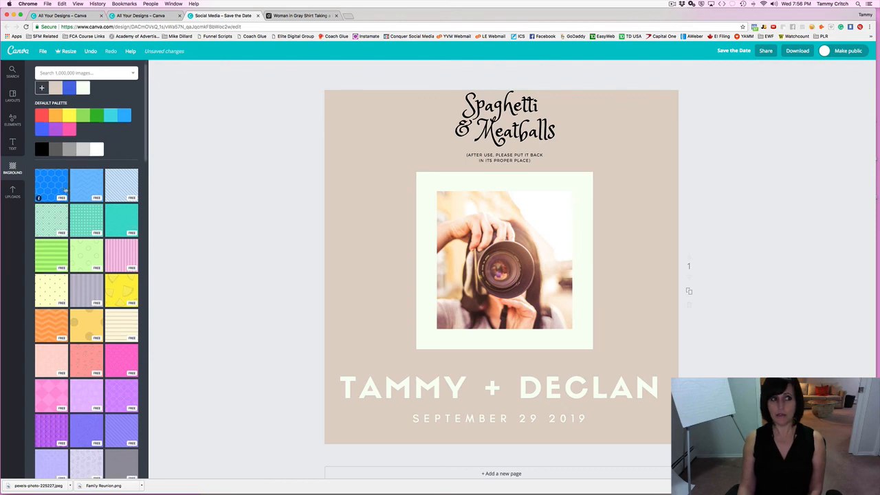
{"action": "scroll", "coordinate": [64, 191], "scroll_direction": "down", "scroll_amount": 4}
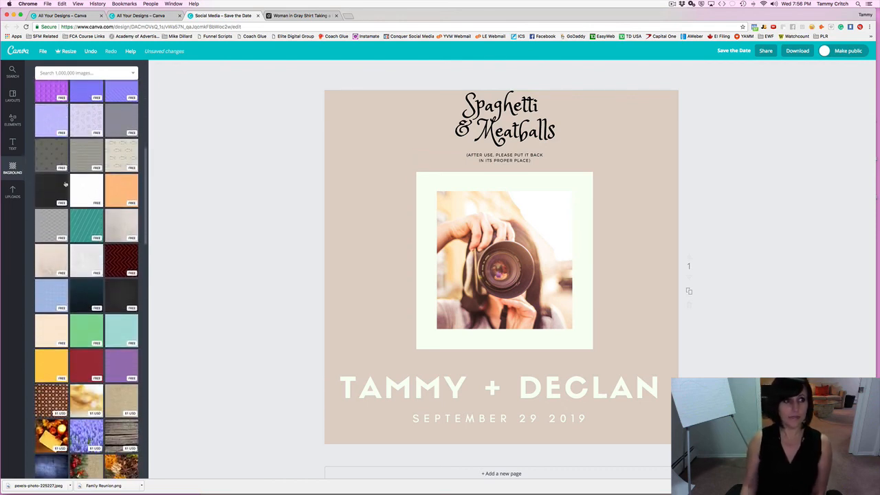
{"action": "left_click", "coordinate": [13, 97]}
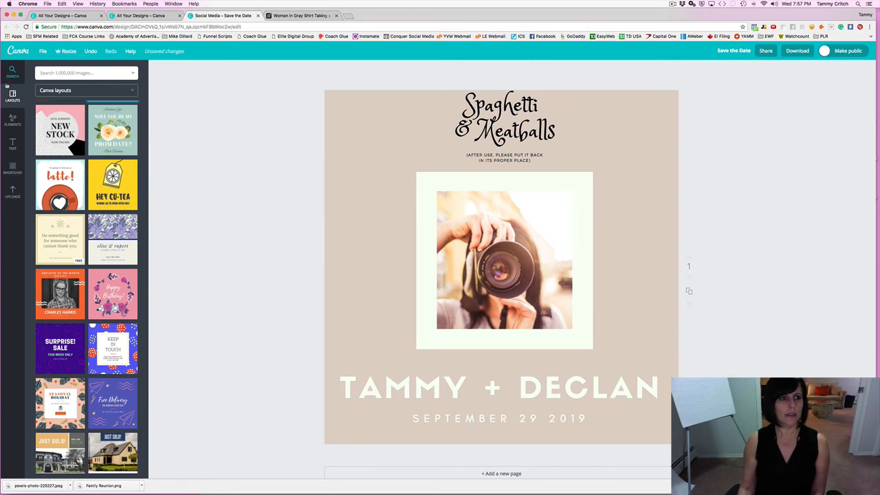
Exit the Save the Date editor to the Canva home page, confirming Leave.
{"action": "left_click", "coordinate": [10, 57]}
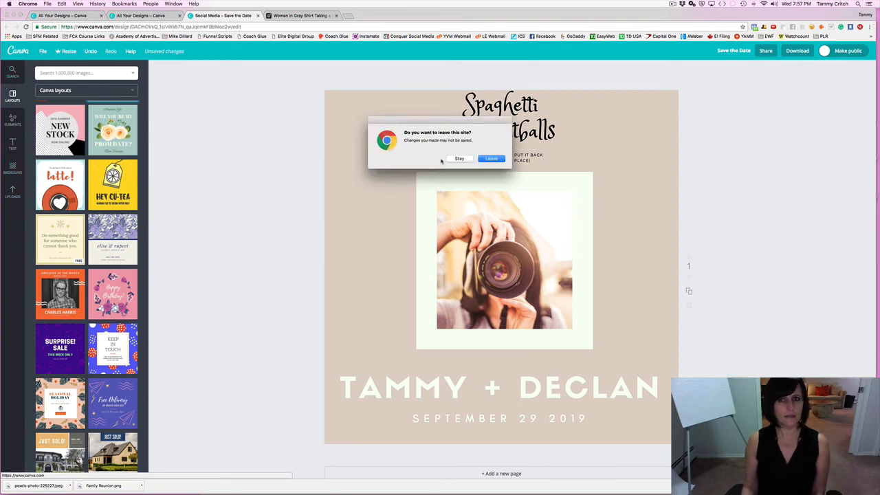
{"action": "left_click", "coordinate": [491, 158]}
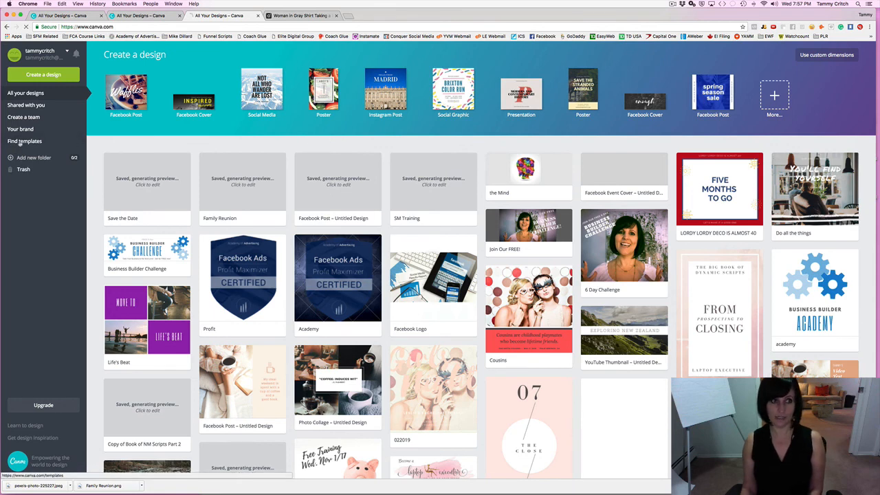
Browse templates to Photo Collages > Hair Design and reach the Pink Hair Design collage.
{"action": "left_click", "coordinate": [20, 142]}
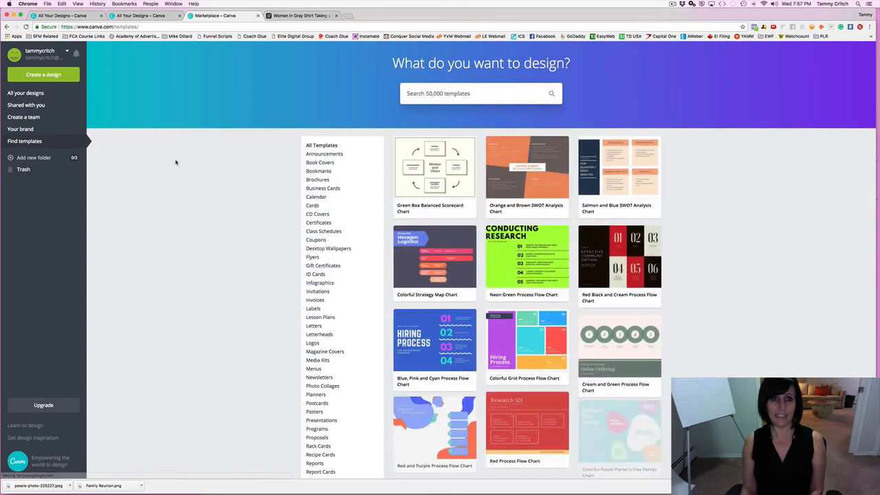
{"action": "scroll", "coordinate": [330, 194], "scroll_direction": "down", "scroll_amount": 3}
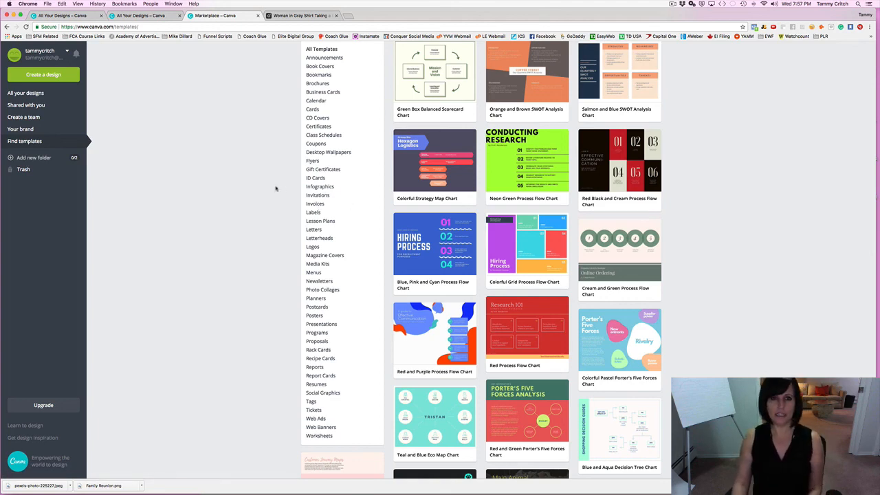
{"action": "scroll", "coordinate": [314, 201], "scroll_direction": "down", "scroll_amount": 2}
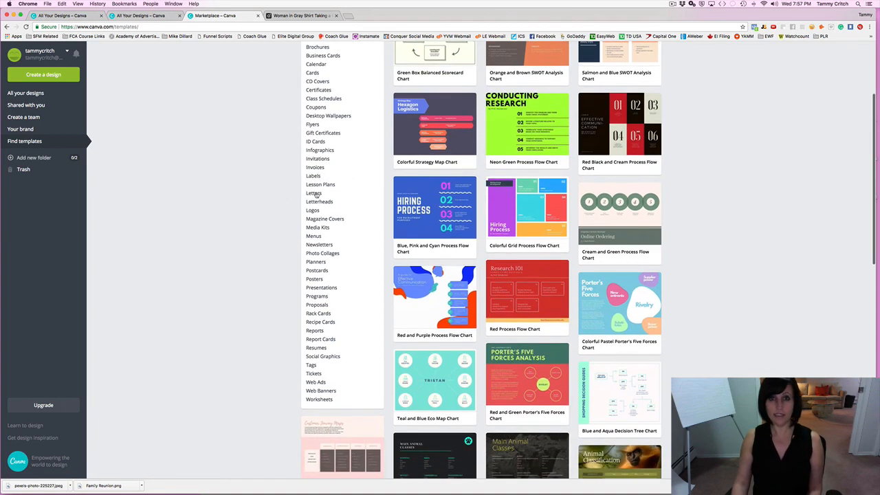
{"action": "scroll", "coordinate": [314, 194], "scroll_direction": "down", "scroll_amount": 2}
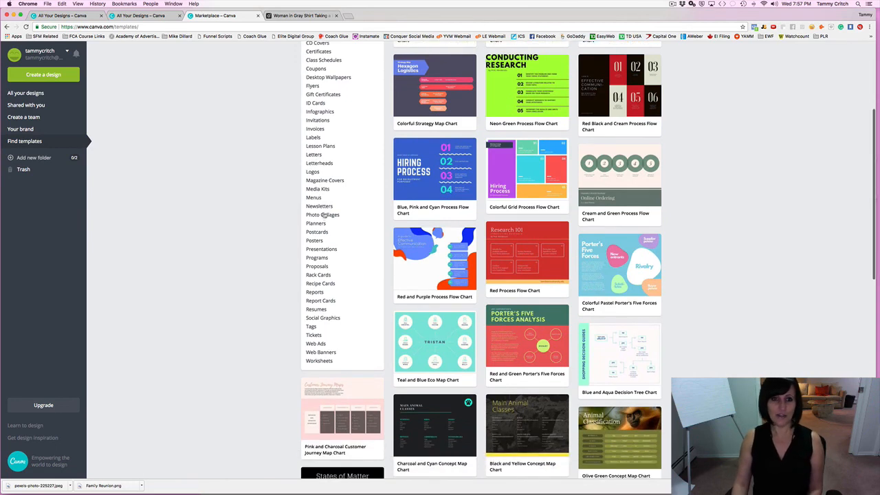
{"action": "left_click", "coordinate": [324, 214]}
{"action": "scroll", "coordinate": [230, 196], "scroll_direction": "down", "scroll_amount": 5}
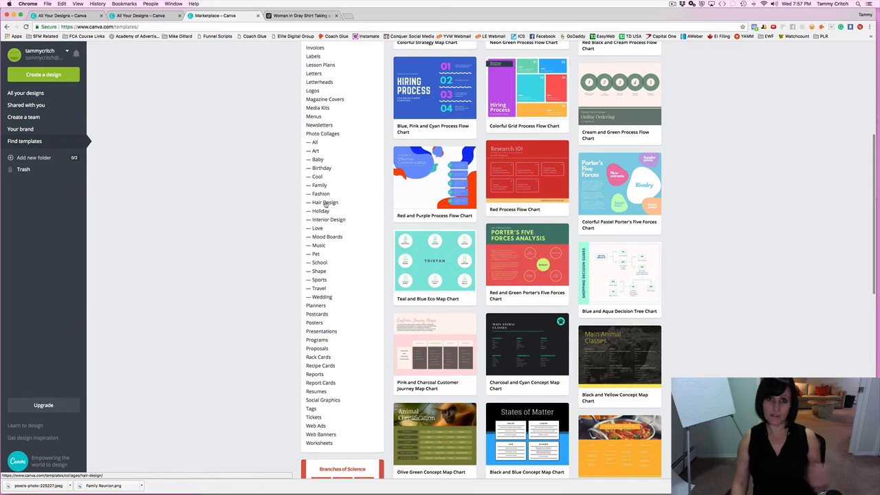
{"action": "left_click", "coordinate": [326, 203]}
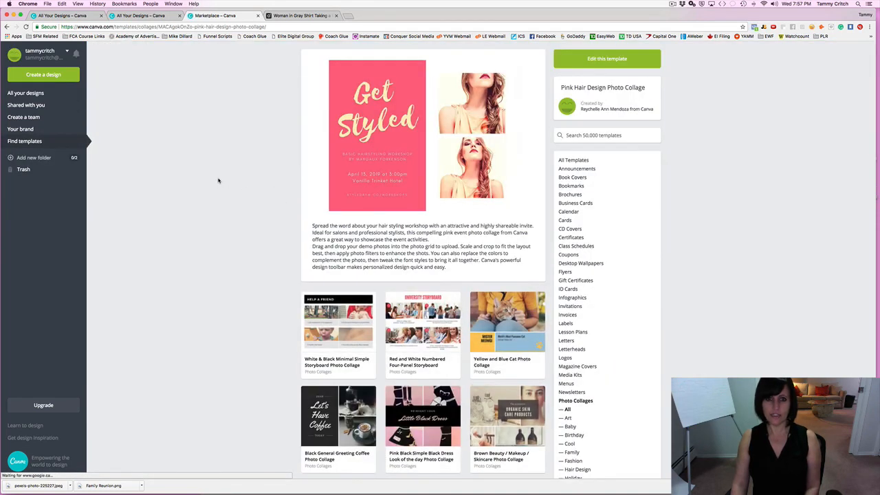
Edit the Pink Hair Design template and show the Elements free photos library.
{"action": "left_click", "coordinate": [442, 144]}
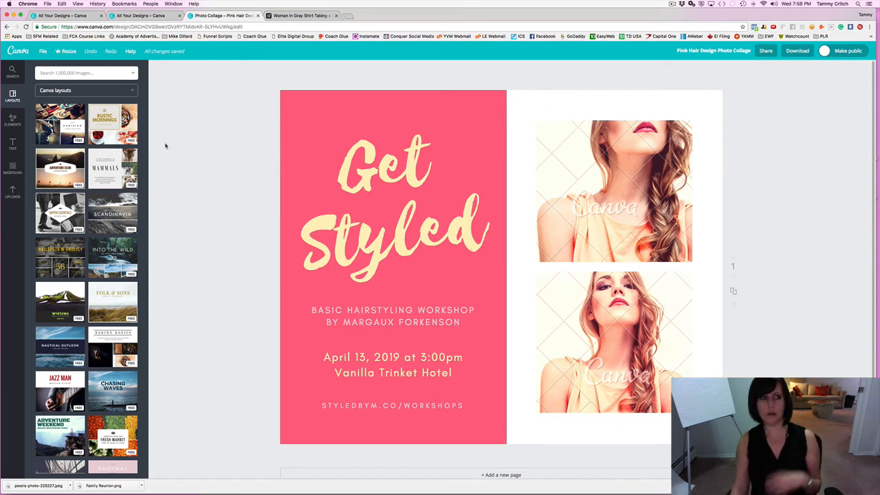
{"action": "left_click", "coordinate": [13, 119]}
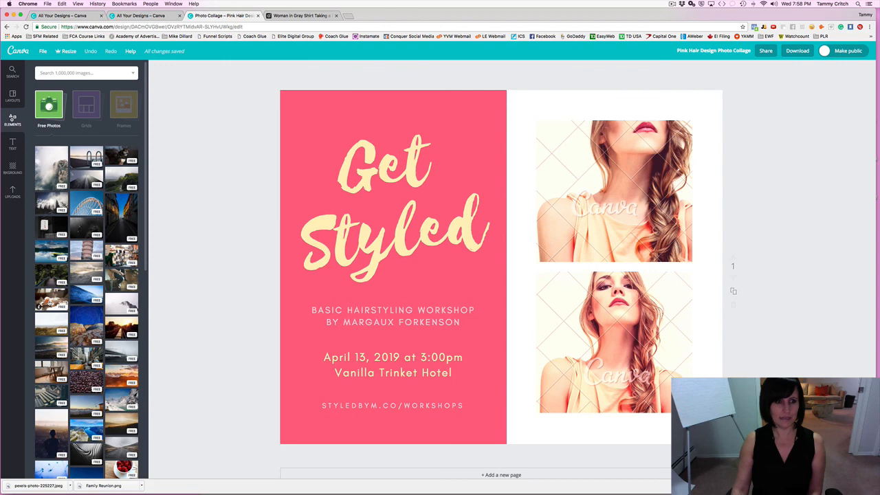
Drop a steaming teacup photo in the top frame and raspberries in the bottom frame.
{"action": "left_click_drag", "start_coordinate": [49, 302], "coordinate": [614, 191]}
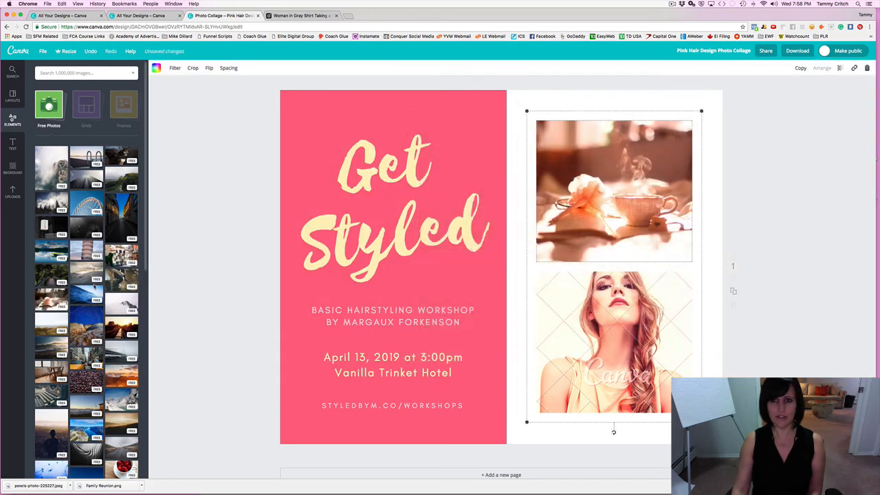
{"action": "scroll", "coordinate": [67, 297], "scroll_direction": "down", "scroll_amount": 5}
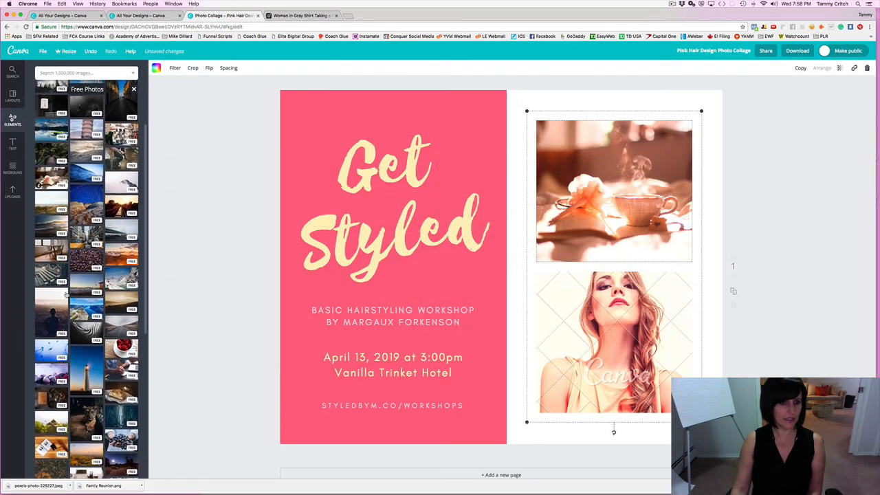
{"action": "left_click_drag", "start_coordinate": [122, 296], "coordinate": [441, 323]}
{"action": "left_click", "coordinate": [200, 279]}
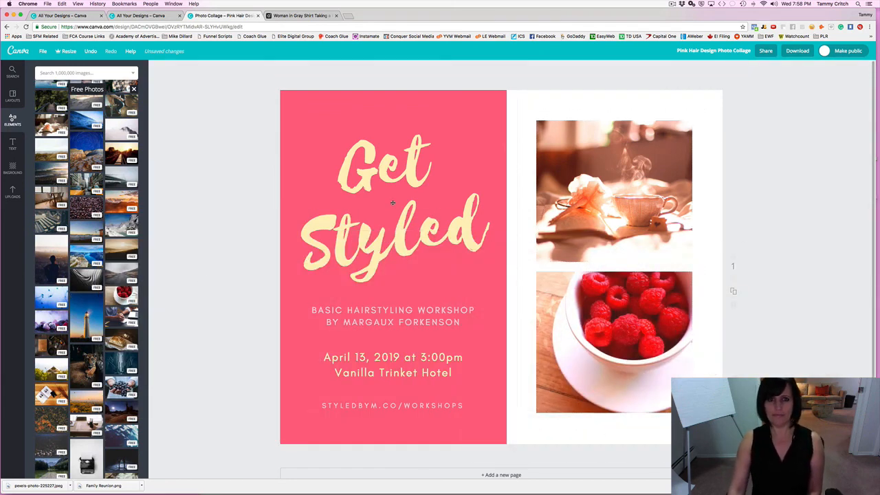
{"action": "left_click", "coordinate": [390, 172]}
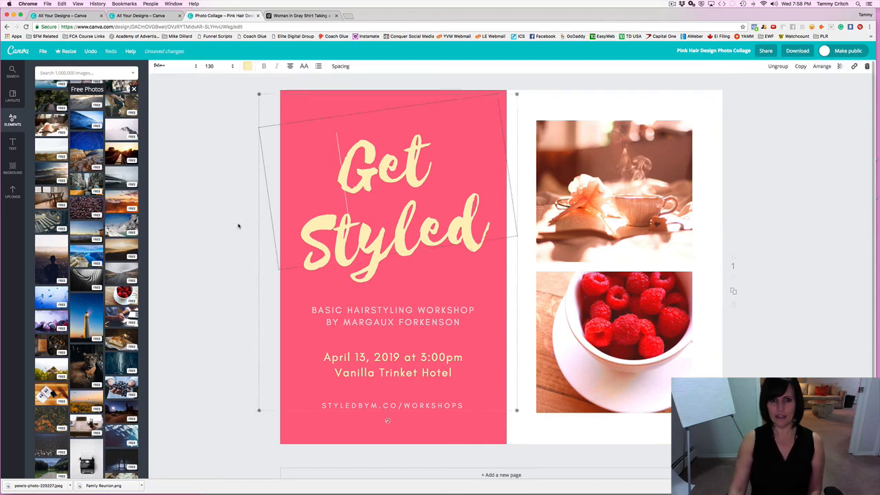
Replace 'Styled' with 'Nourished' in the headline and try font size 104.
{"action": "double_click", "coordinate": [363, 229]}
{"action": "type", "text": "Nour"}
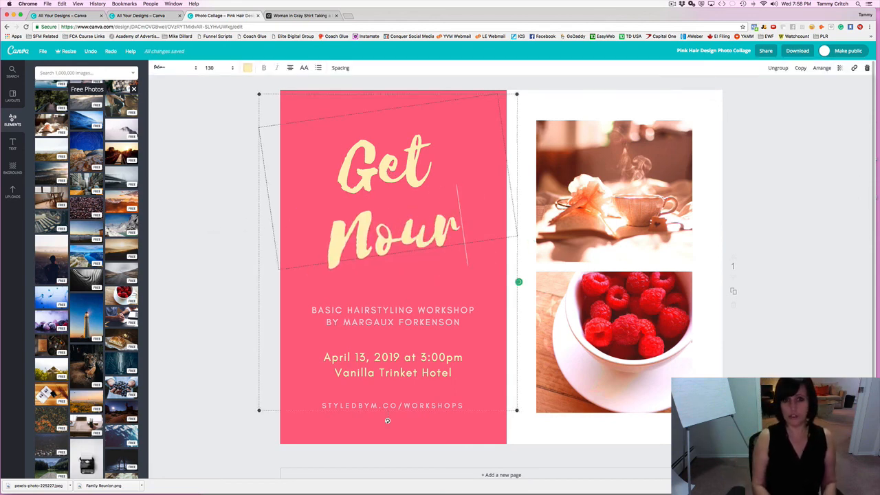
{"action": "type", "text": "ished"}
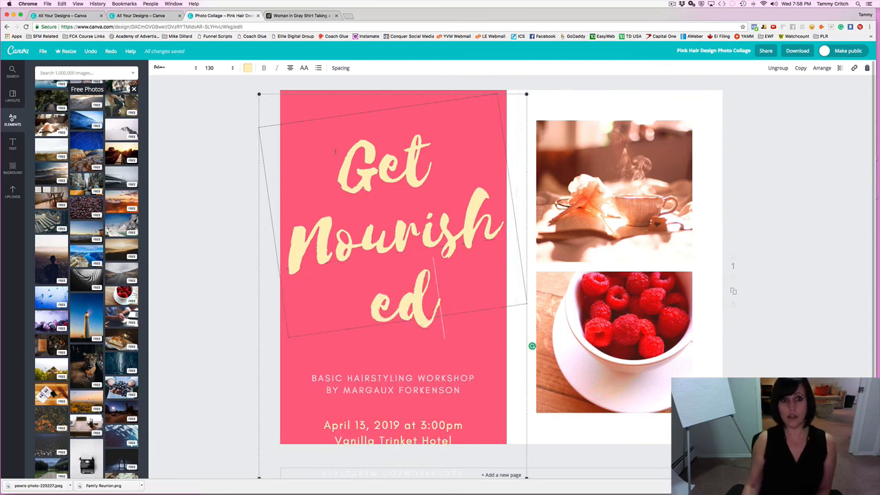
{"action": "left_click_drag", "start_coordinate": [338, 151], "coordinate": [445, 308]}
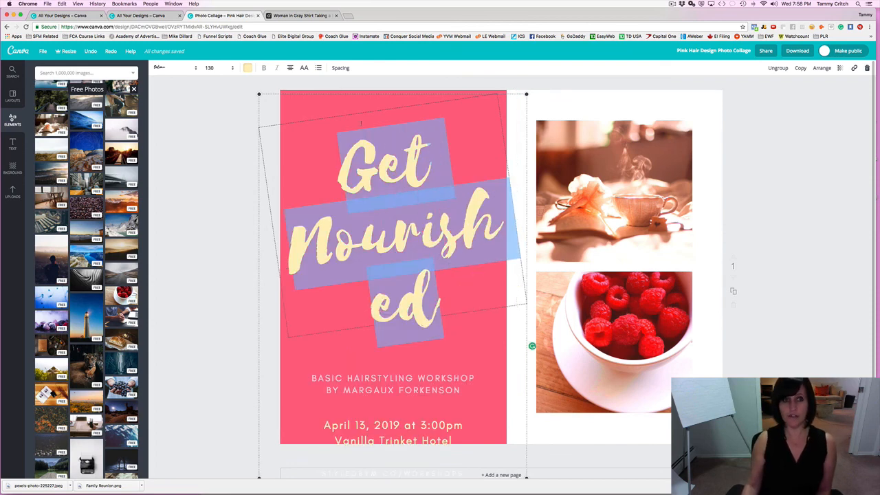
{"action": "left_click", "coordinate": [220, 71]}
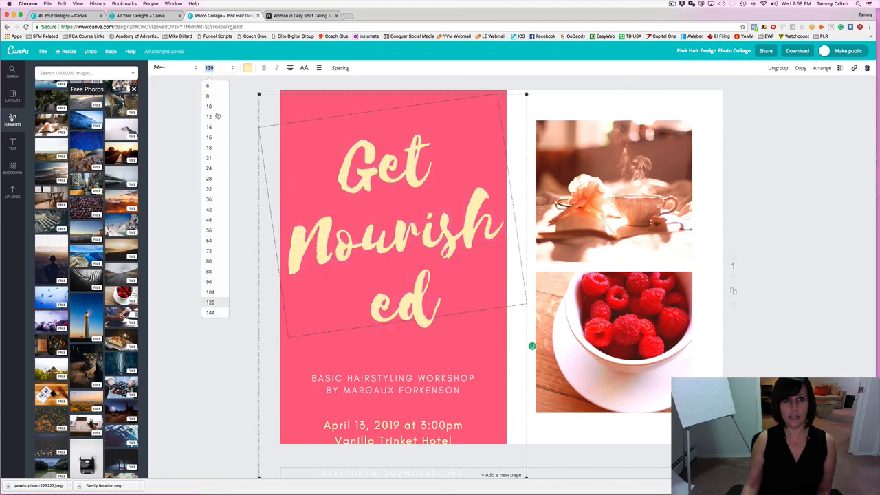
{"action": "left_click", "coordinate": [210, 291]}
{"action": "left_click", "coordinate": [198, 192]}
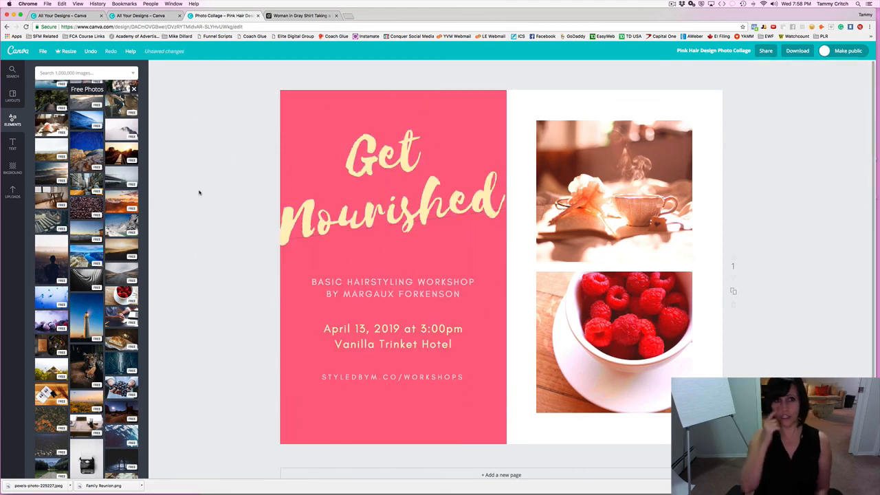
Set the whole 'Get Nourished' headline to font size 100 so it spans two lines.
{"action": "left_click", "coordinate": [431, 184]}
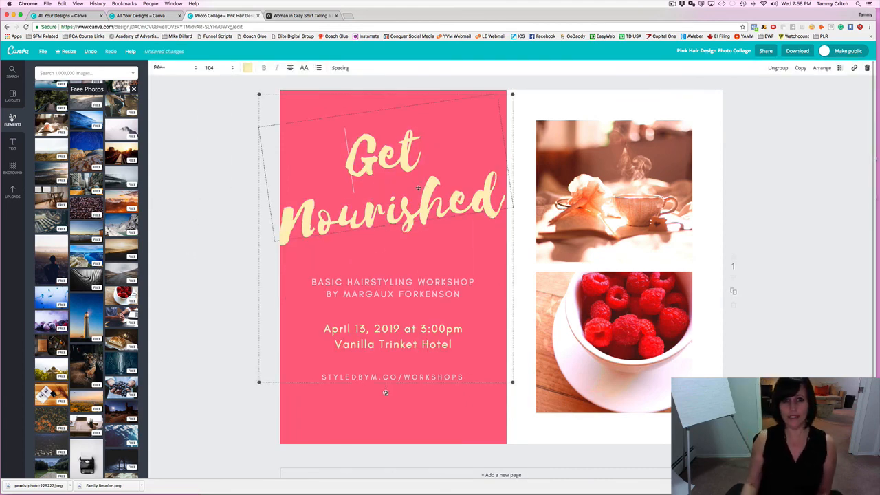
{"action": "left_click_drag", "start_coordinate": [339, 150], "coordinate": [421, 147]}
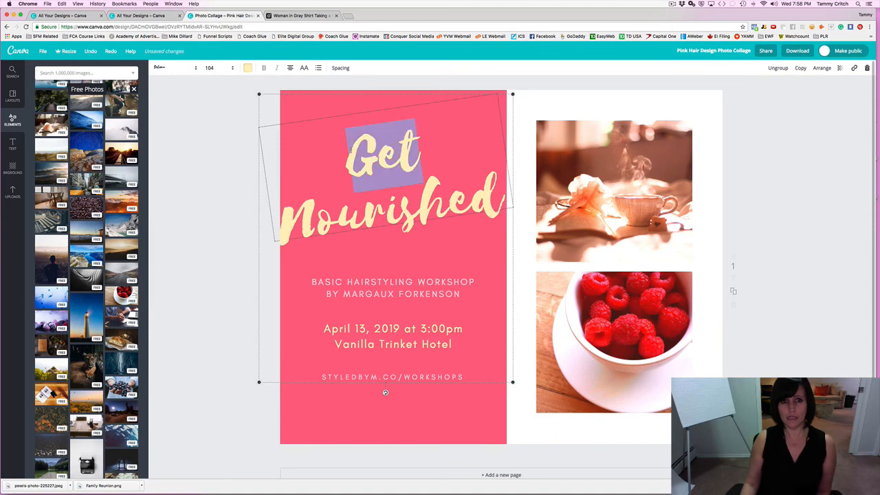
{"action": "left_click_drag", "start_coordinate": [346, 156], "coordinate": [505, 198]}
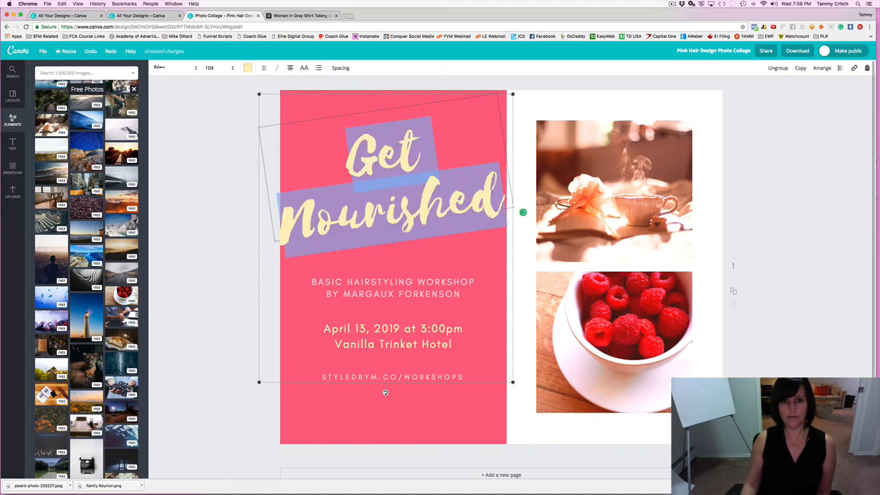
{"action": "left_click", "coordinate": [210, 67]}
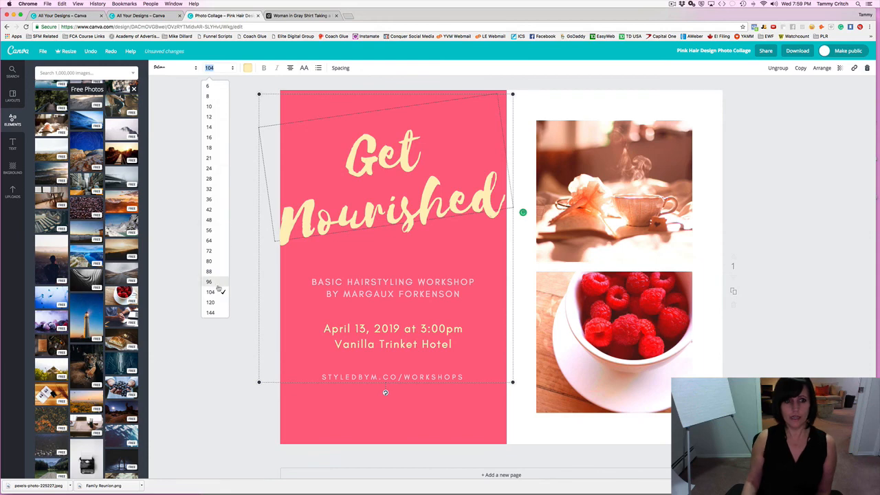
{"action": "type", "text": "100"}
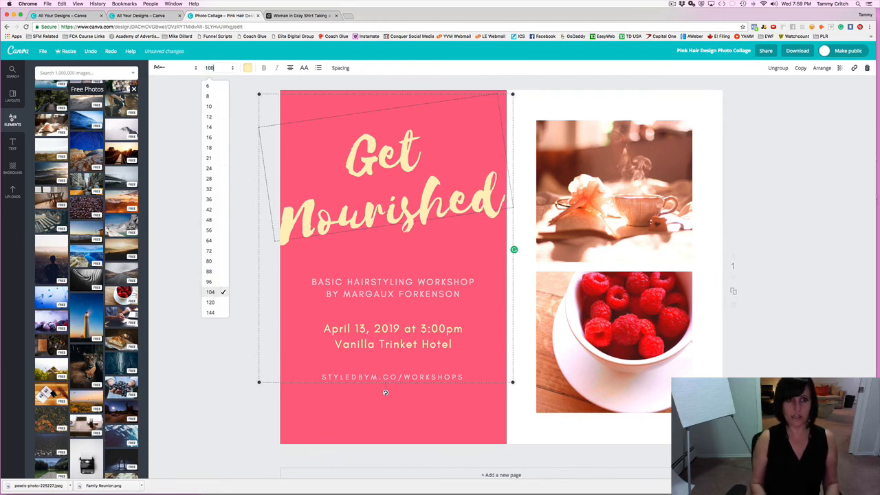
{"action": "key", "text": "Return"}
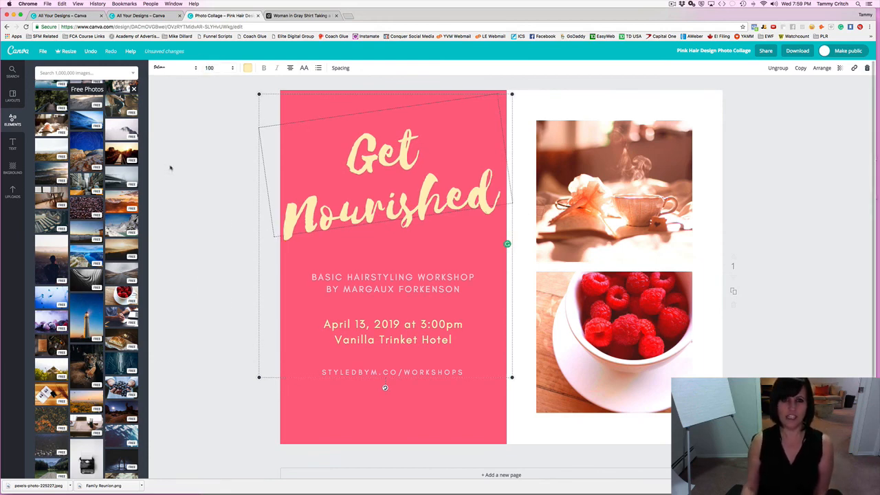
{"action": "left_click", "coordinate": [215, 159]}
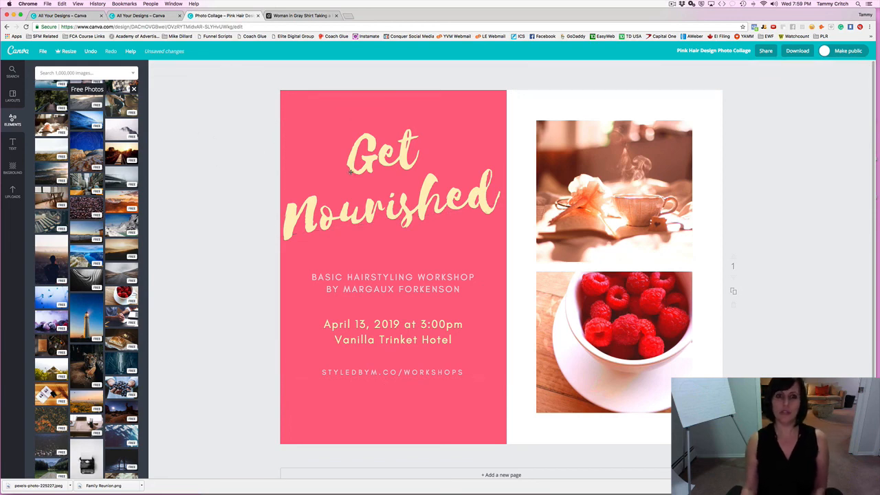
Nudge the workshop text group slightly down and to the right.
{"action": "left_click", "coordinate": [365, 277]}
{"action": "left_click", "coordinate": [266, 248]}
{"action": "mouse_move", "coordinate": [377, 196]}
{"action": "left_mouse_down"}
{"action": "mouse_move", "coordinate": [382, 207]}
{"action": "mouse_move", "coordinate": [381, 186]}
{"action": "mouse_move", "coordinate": [381, 209]}
{"action": "left_mouse_up"}
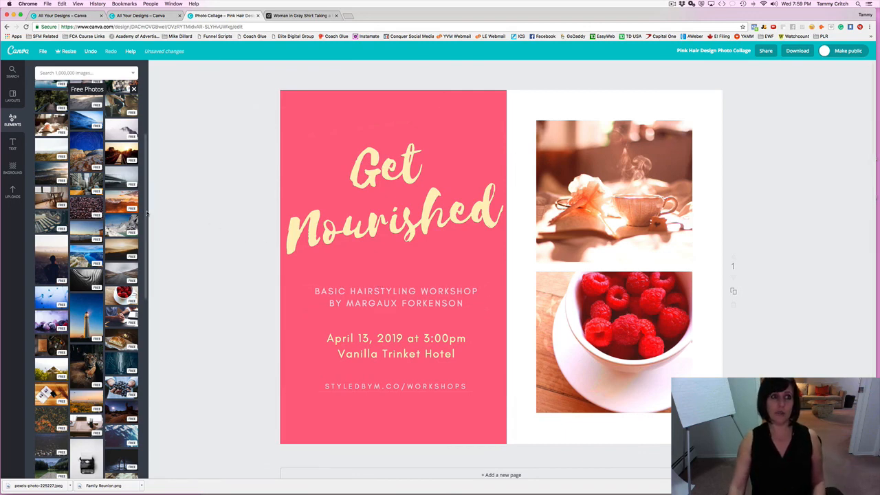
Exit the Get Nourished collage editor to the Canva home page, confirming Leave.
{"action": "left_click", "coordinate": [18, 54]}
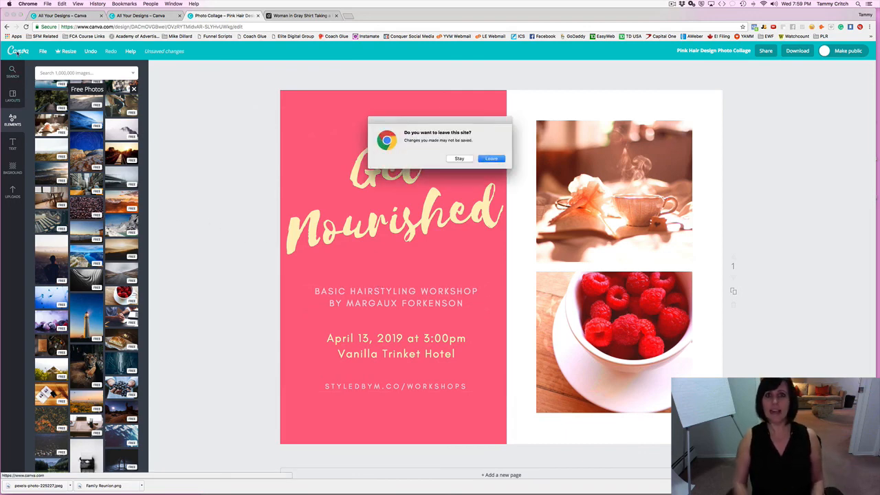
{"action": "left_click", "coordinate": [492, 157]}
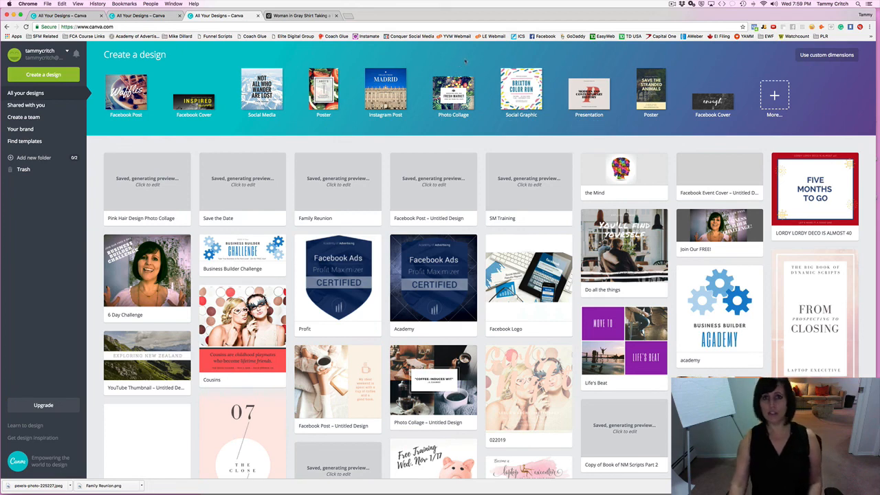
Create a new Photo Collage design and apply the Rustic Mornings layout.
{"action": "left_click", "coordinate": [447, 84]}
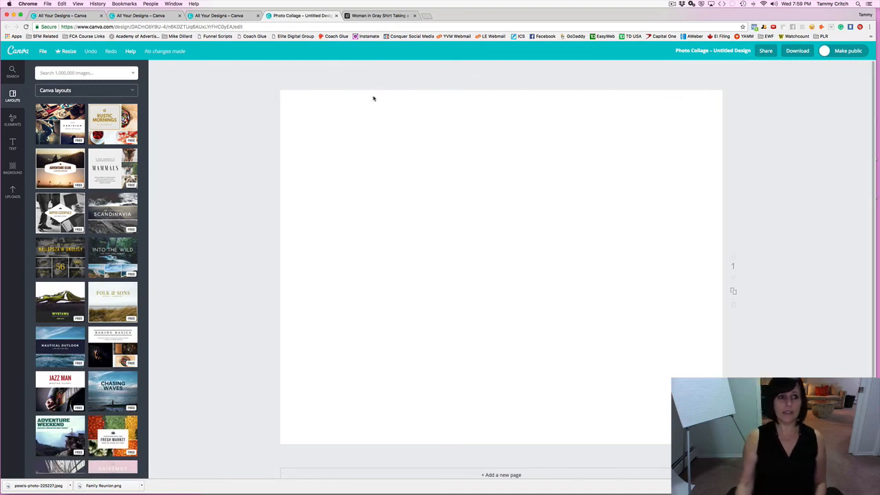
{"action": "left_click", "coordinate": [92, 141]}
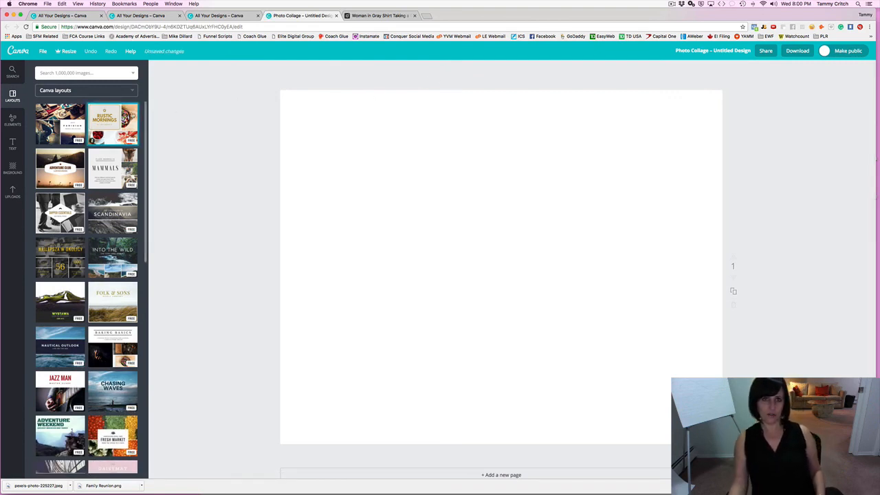